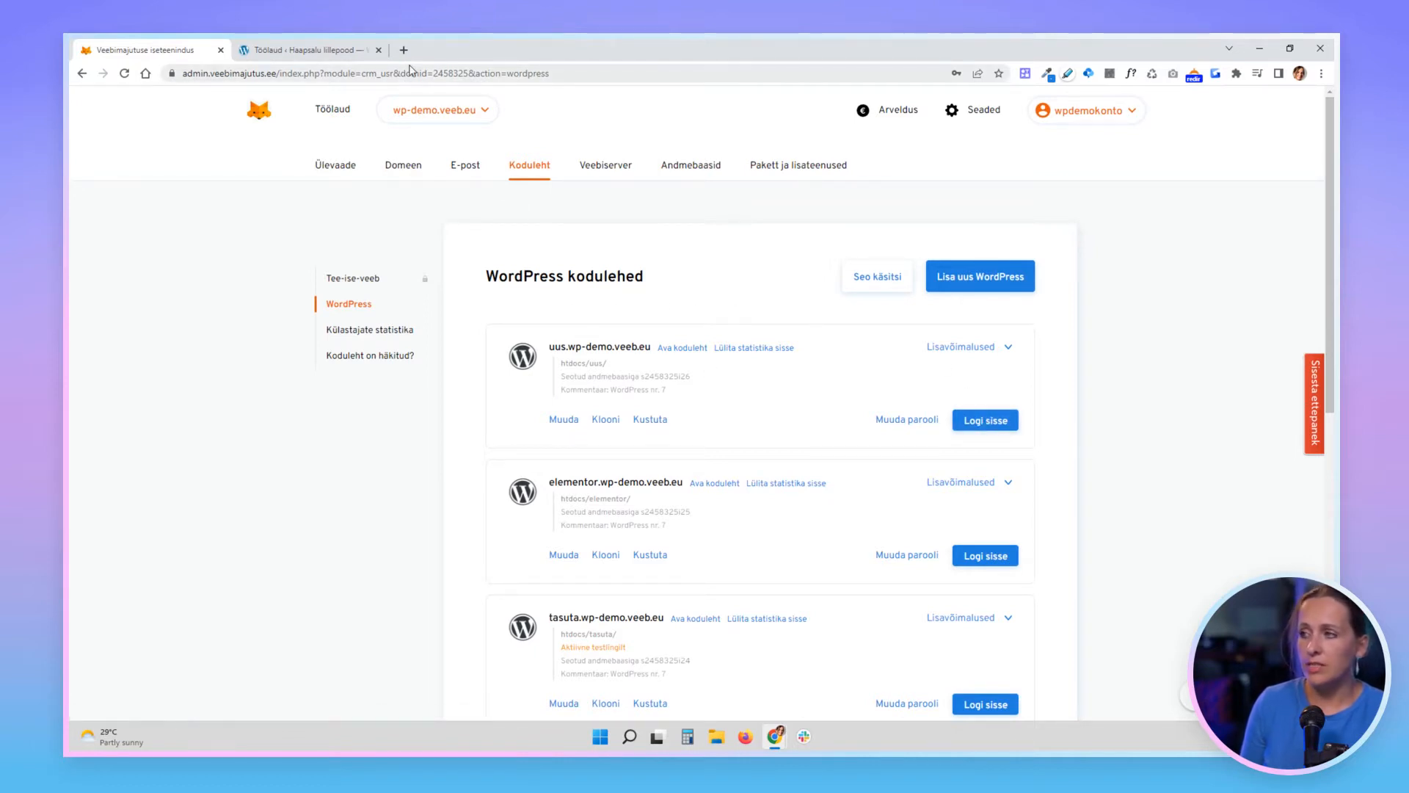
# - View the login page of uus.wp-demo.veeb.eu/wp-admin/ in an incognito window using the copied dashboard address, and close that window
pyautogui.click(323, 53)
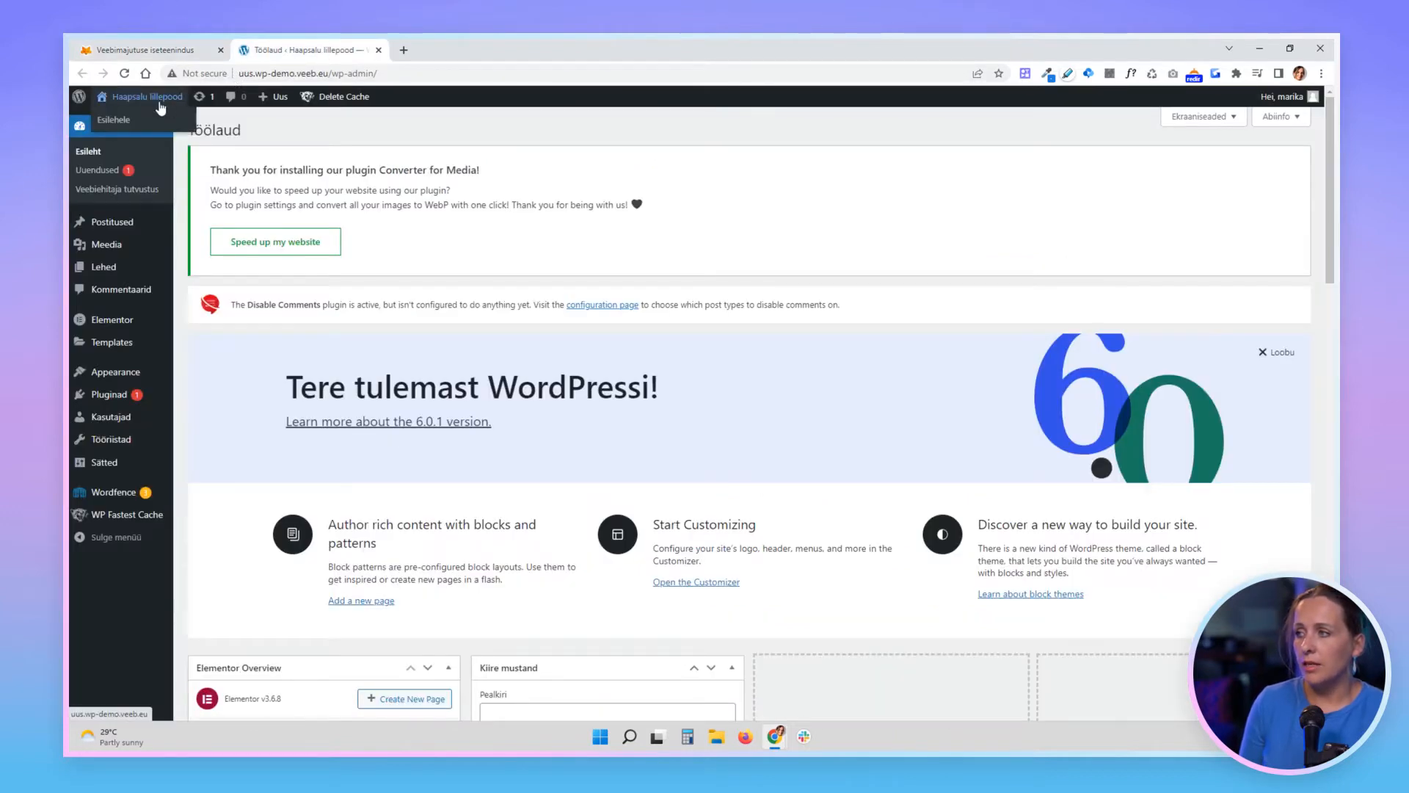
pyautogui.click(394, 74)
pyautogui.hotkey('ctrl', 'c')
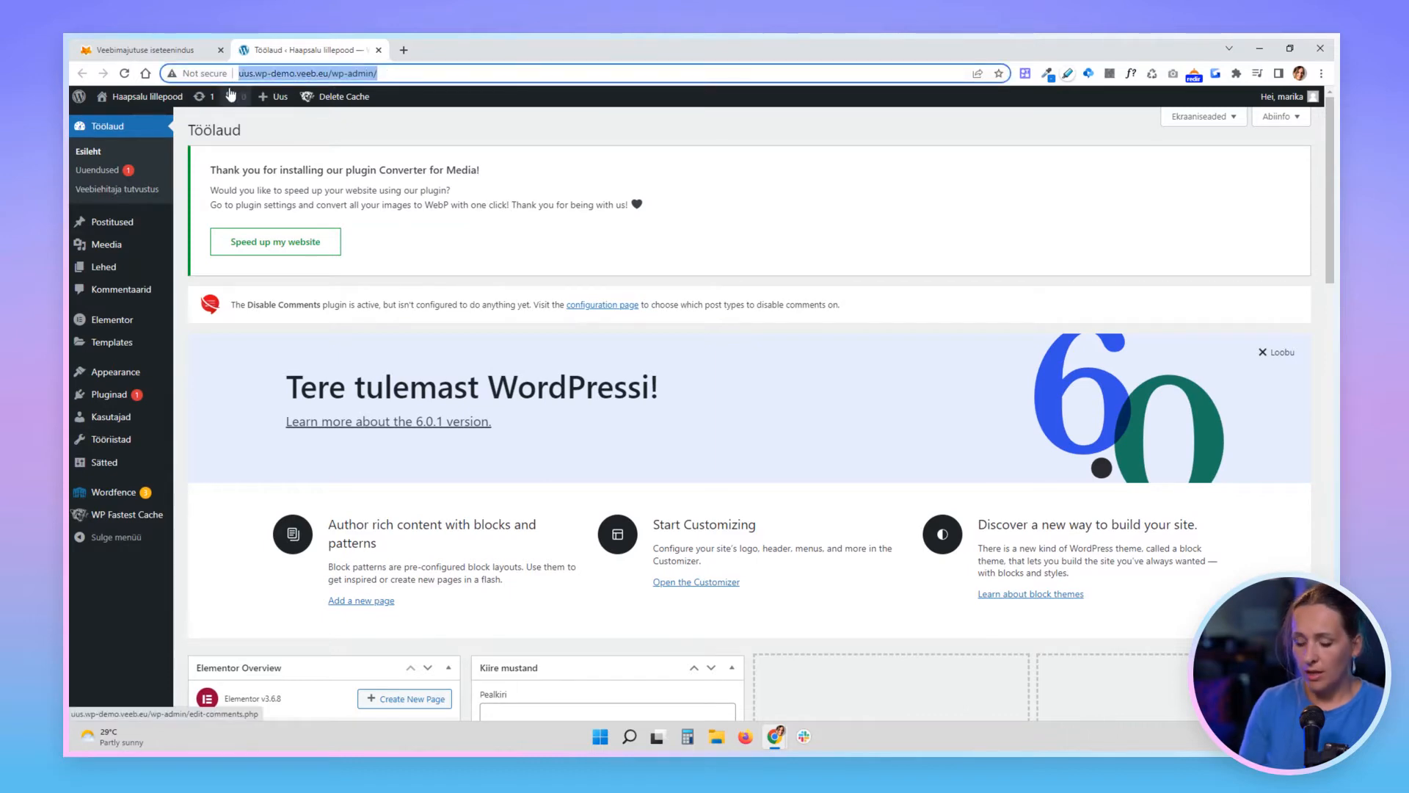
pyautogui.click(1321, 74)
pyautogui.click(1293, 127)
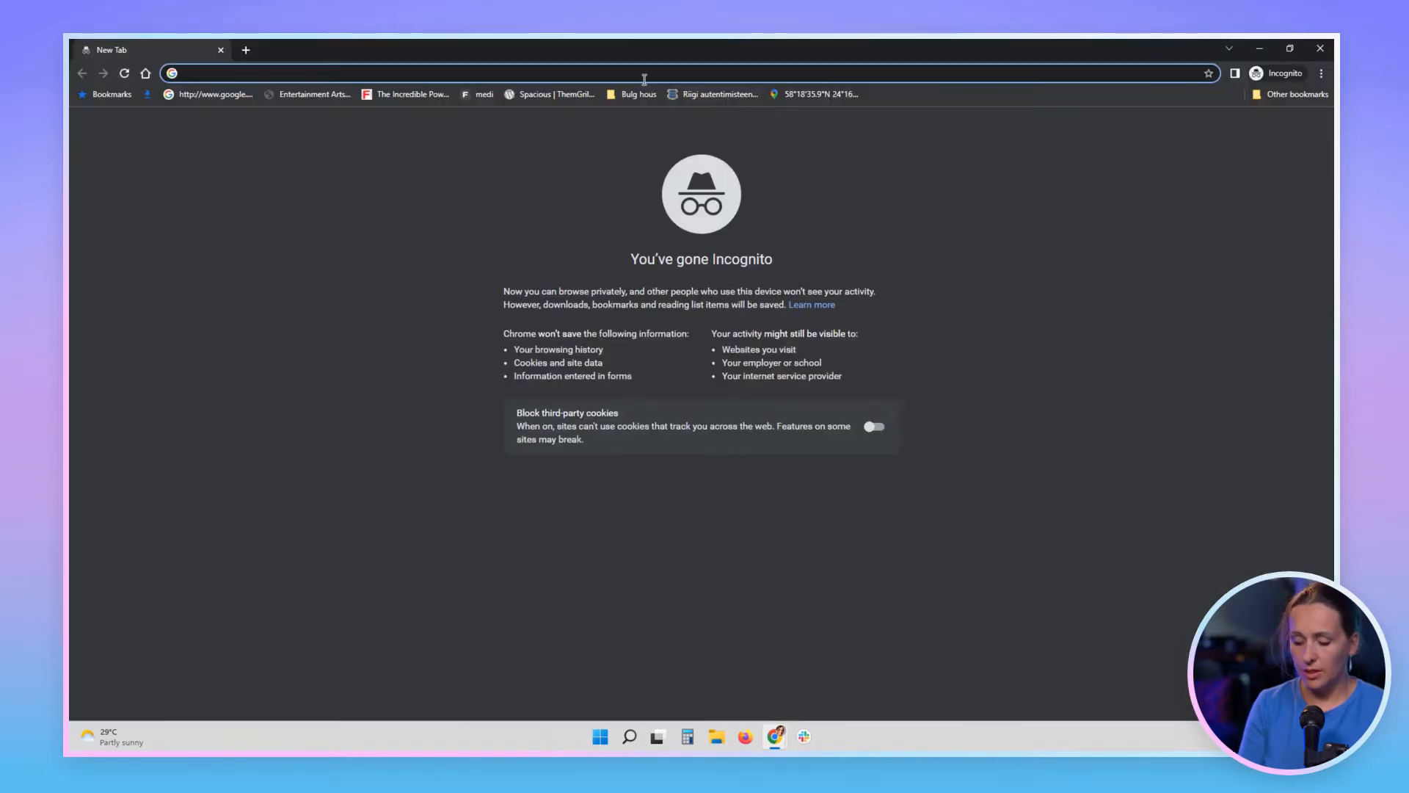
pyautogui.hotkey('ctrl', 'v')
pyautogui.press('Return')
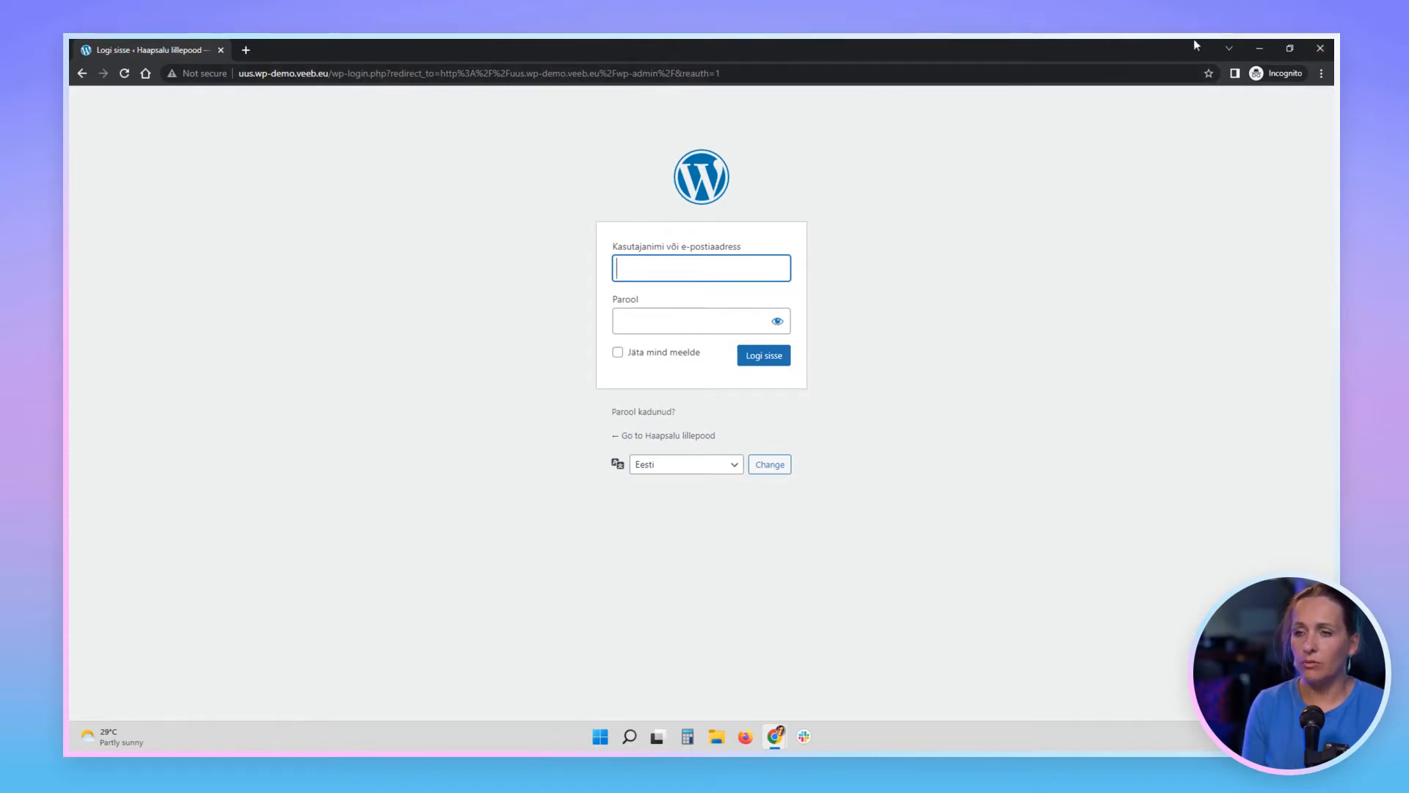
pyautogui.click(1320, 49)
pyautogui.click(146, 50)
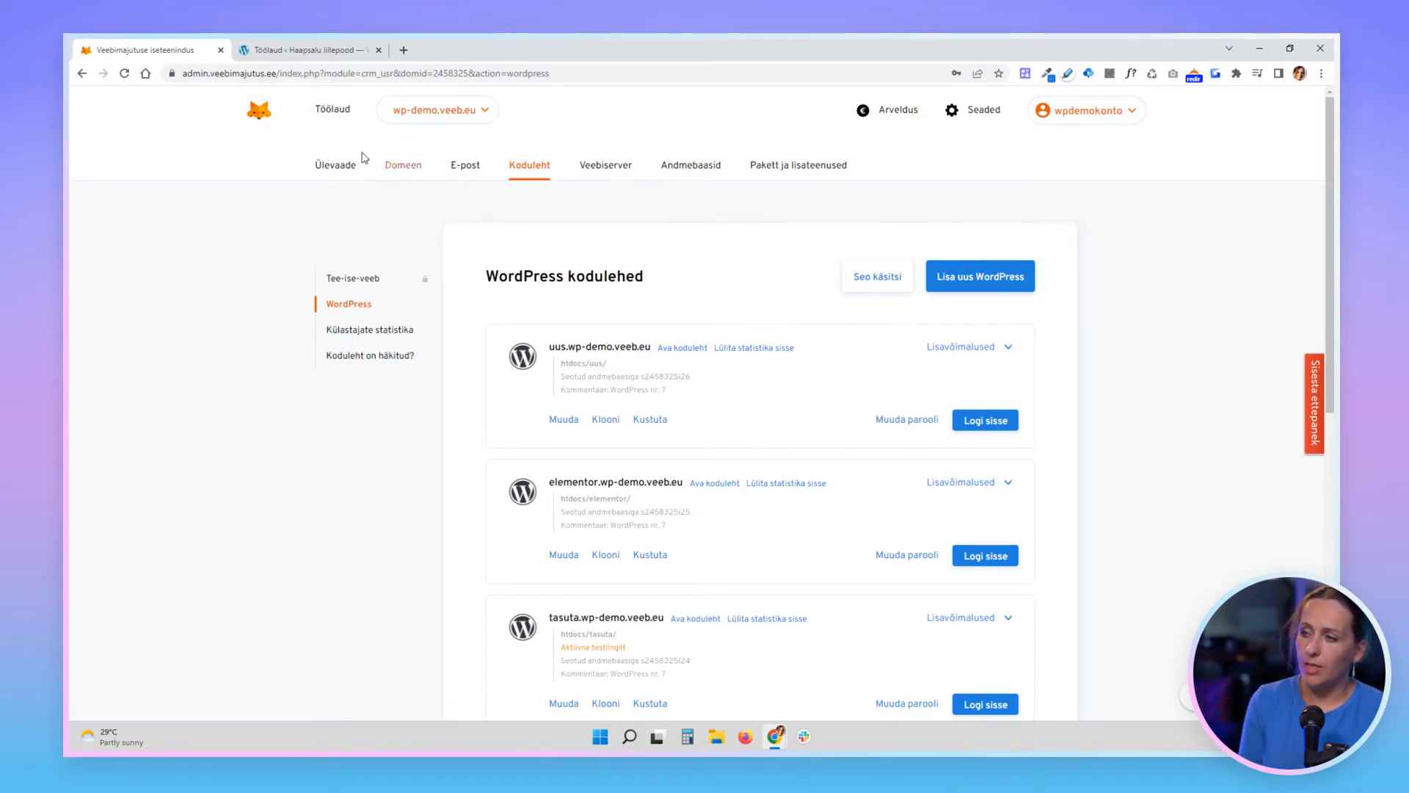
pyautogui.click(325, 50)
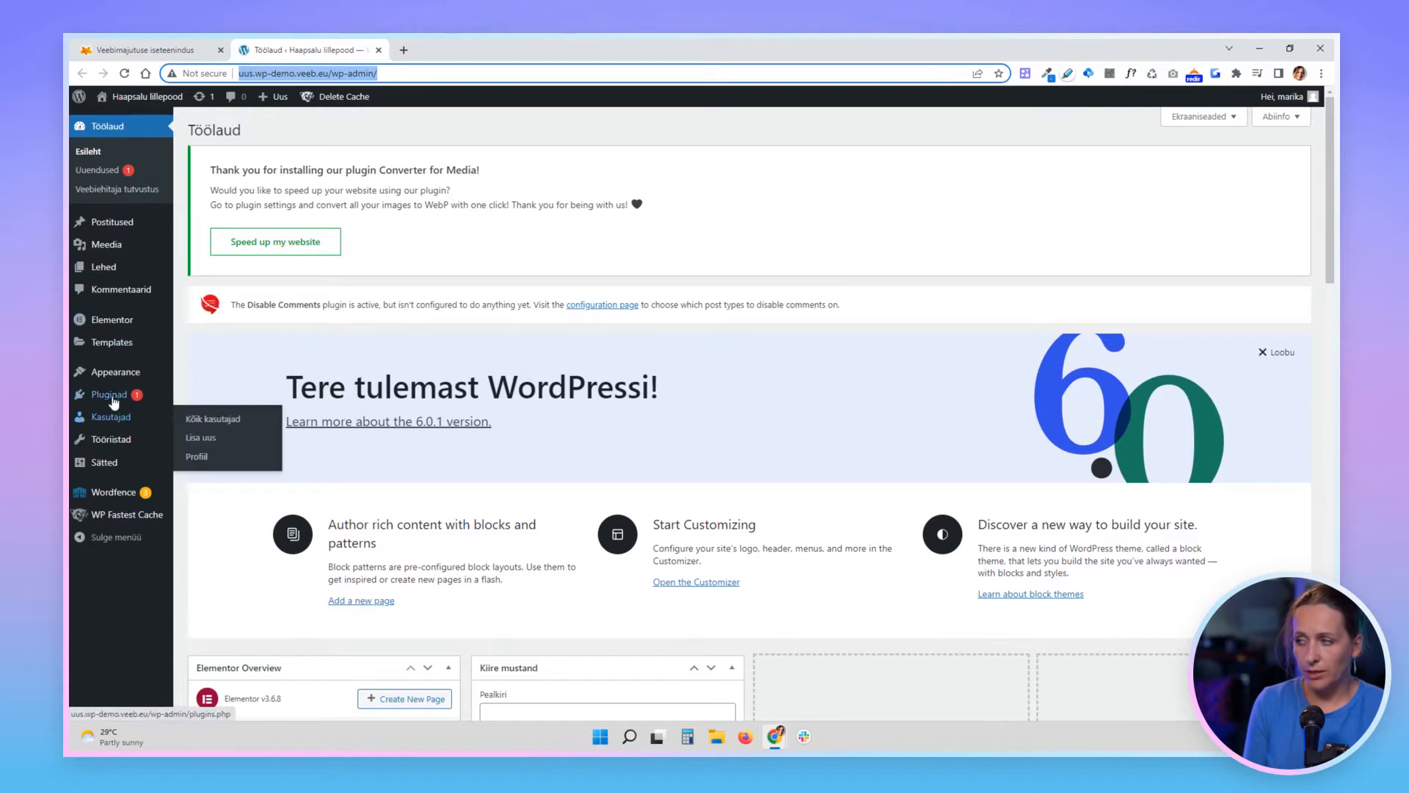
pyautogui.moveTo(114, 399)
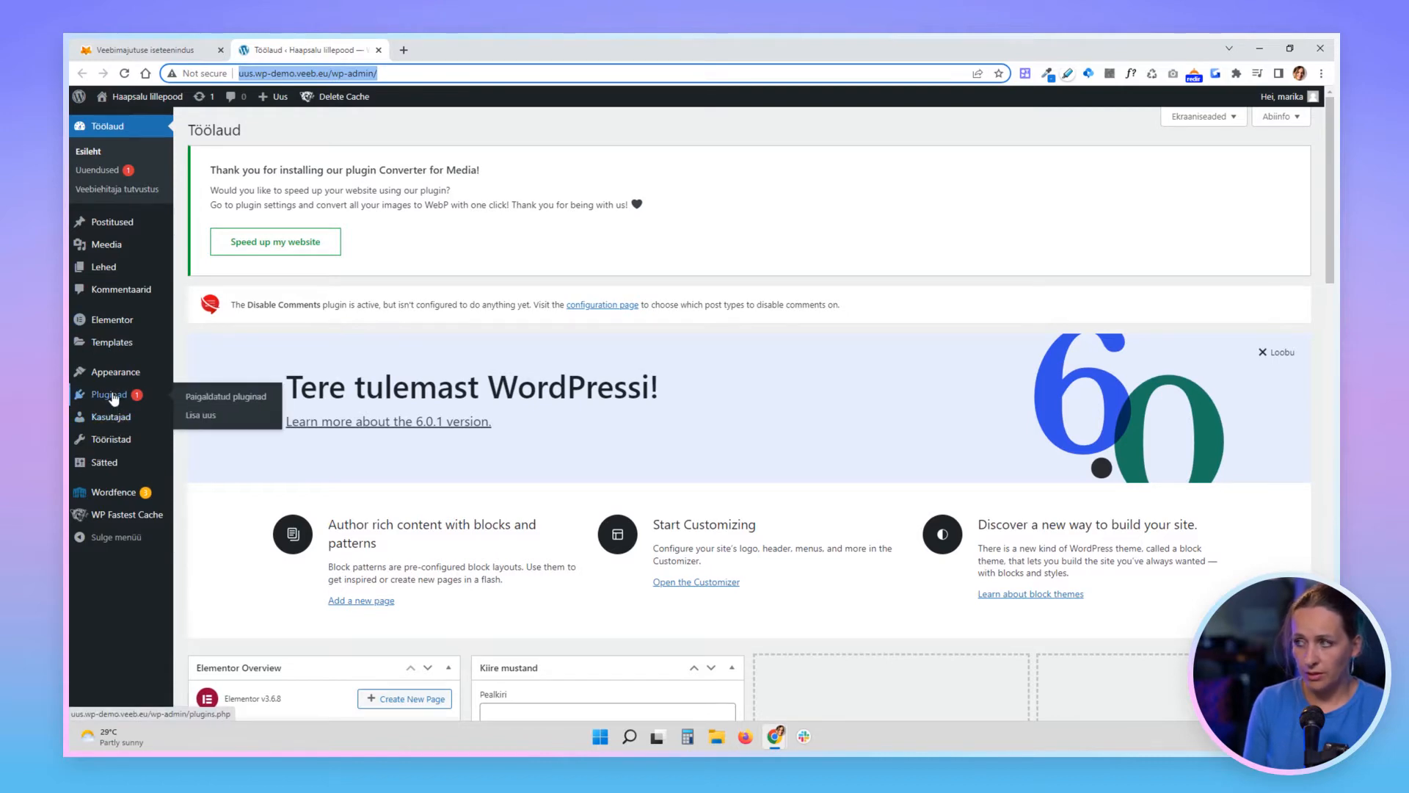
pyautogui.click(141, 49)
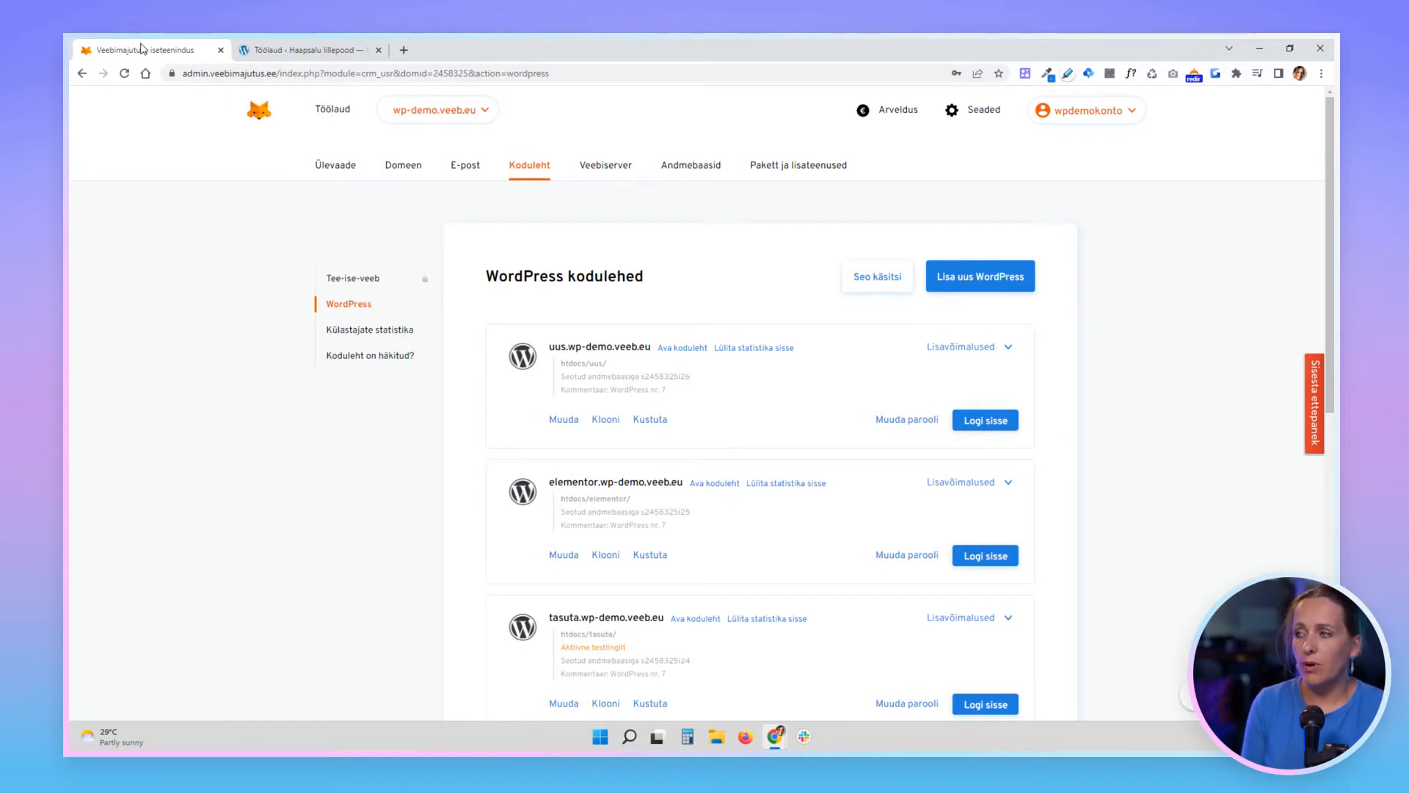
pyautogui.click(304, 50)
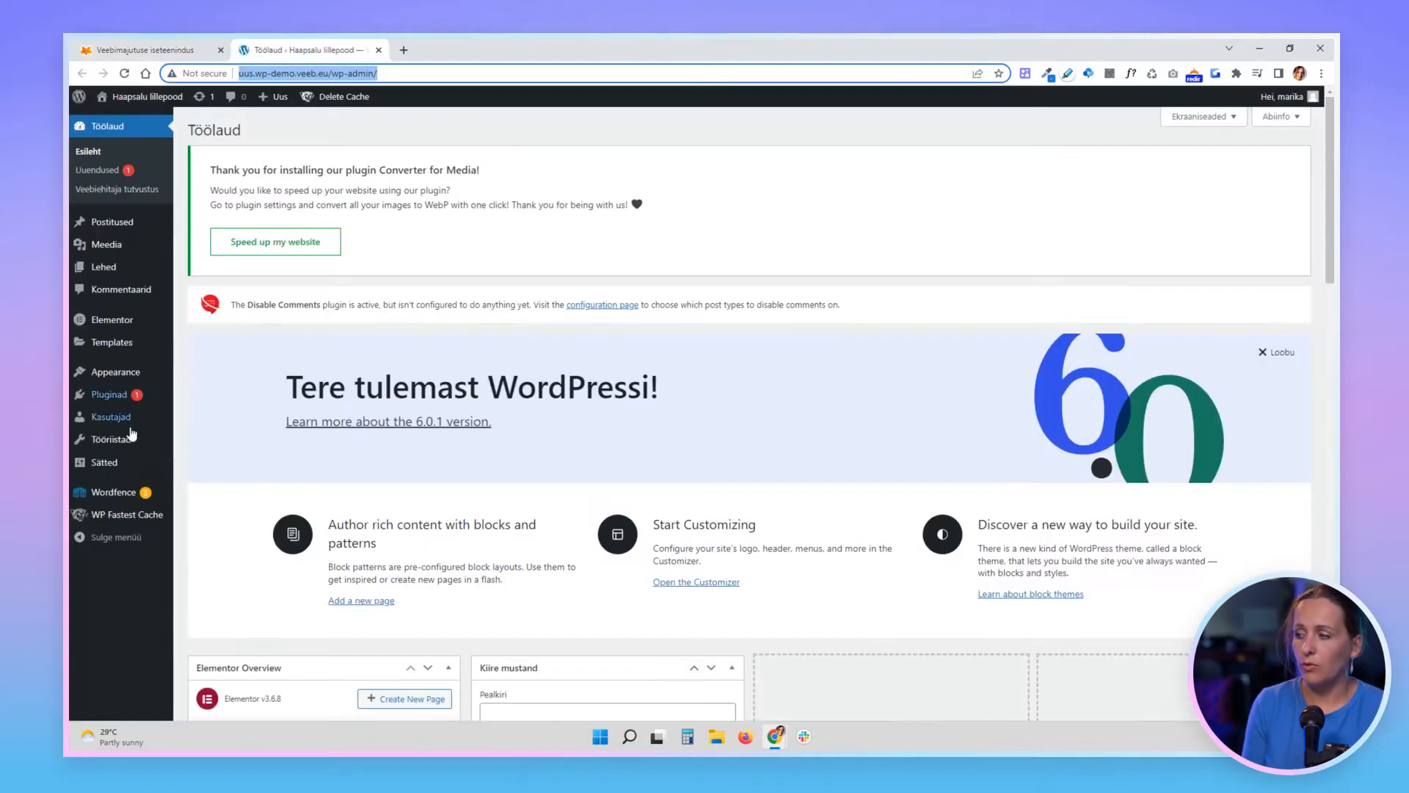
pyautogui.moveTo(117, 499)
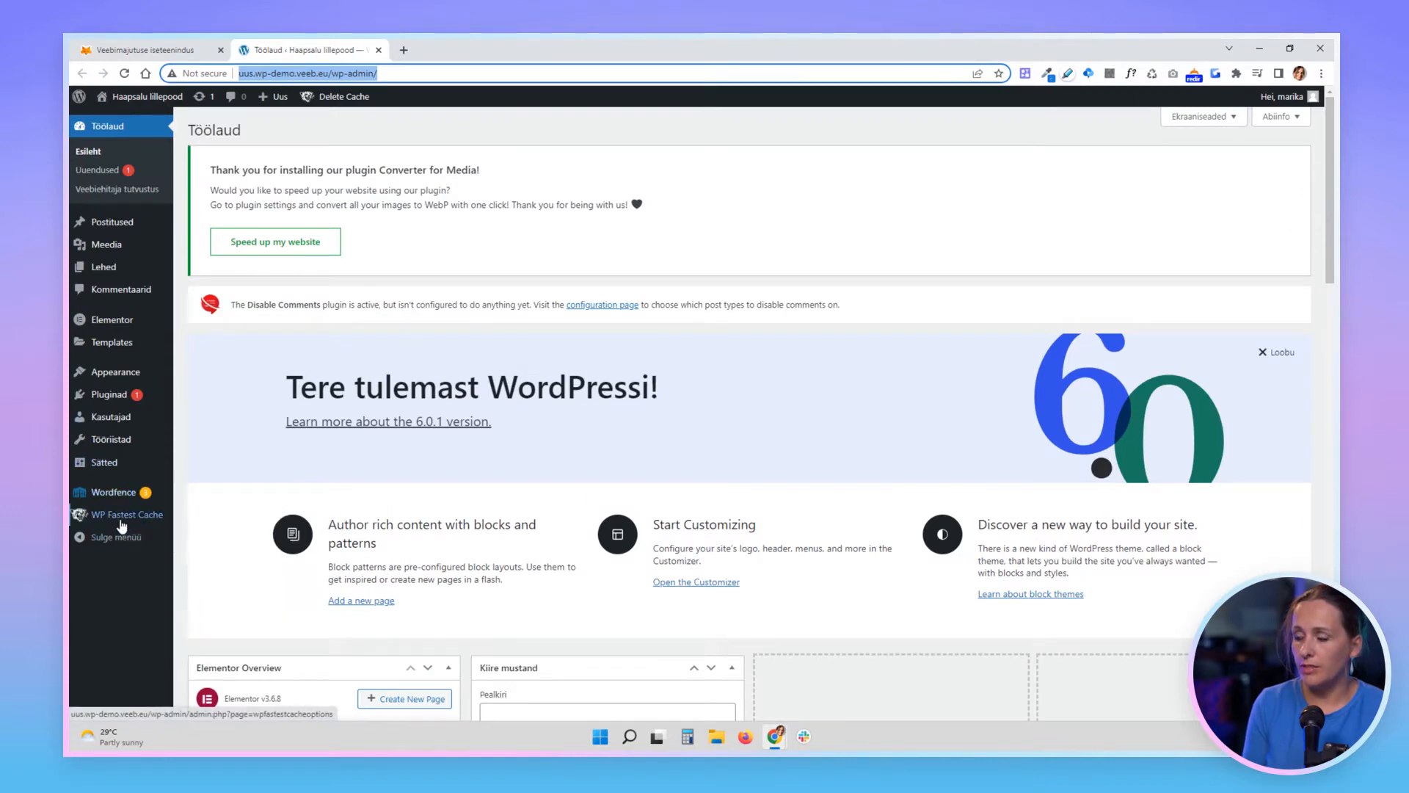
pyautogui.moveTo(122, 415)
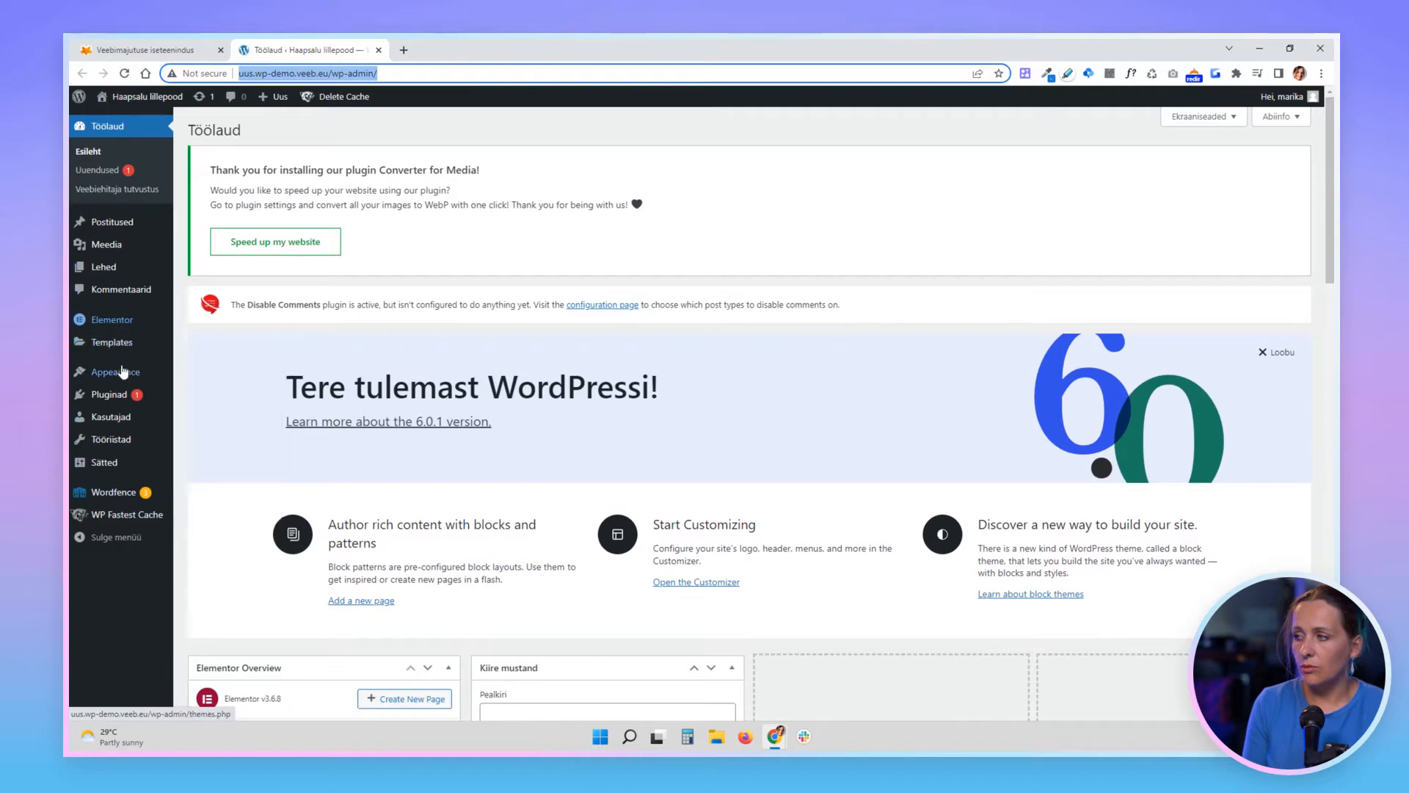
# - View the site's installed themes and return to the admin dashboard
pyautogui.moveTo(124, 372)
pyautogui.click(199, 378)
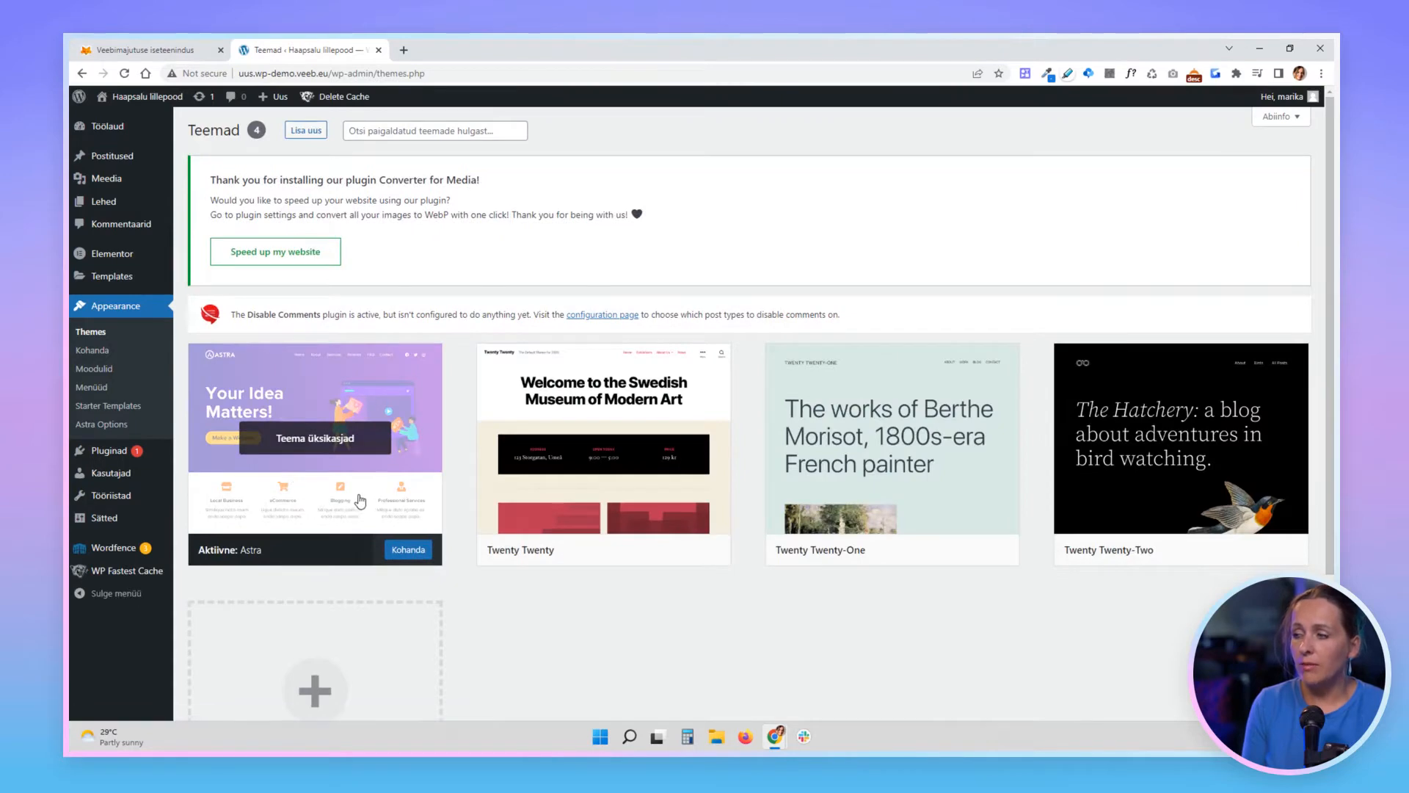
pyautogui.click(115, 127)
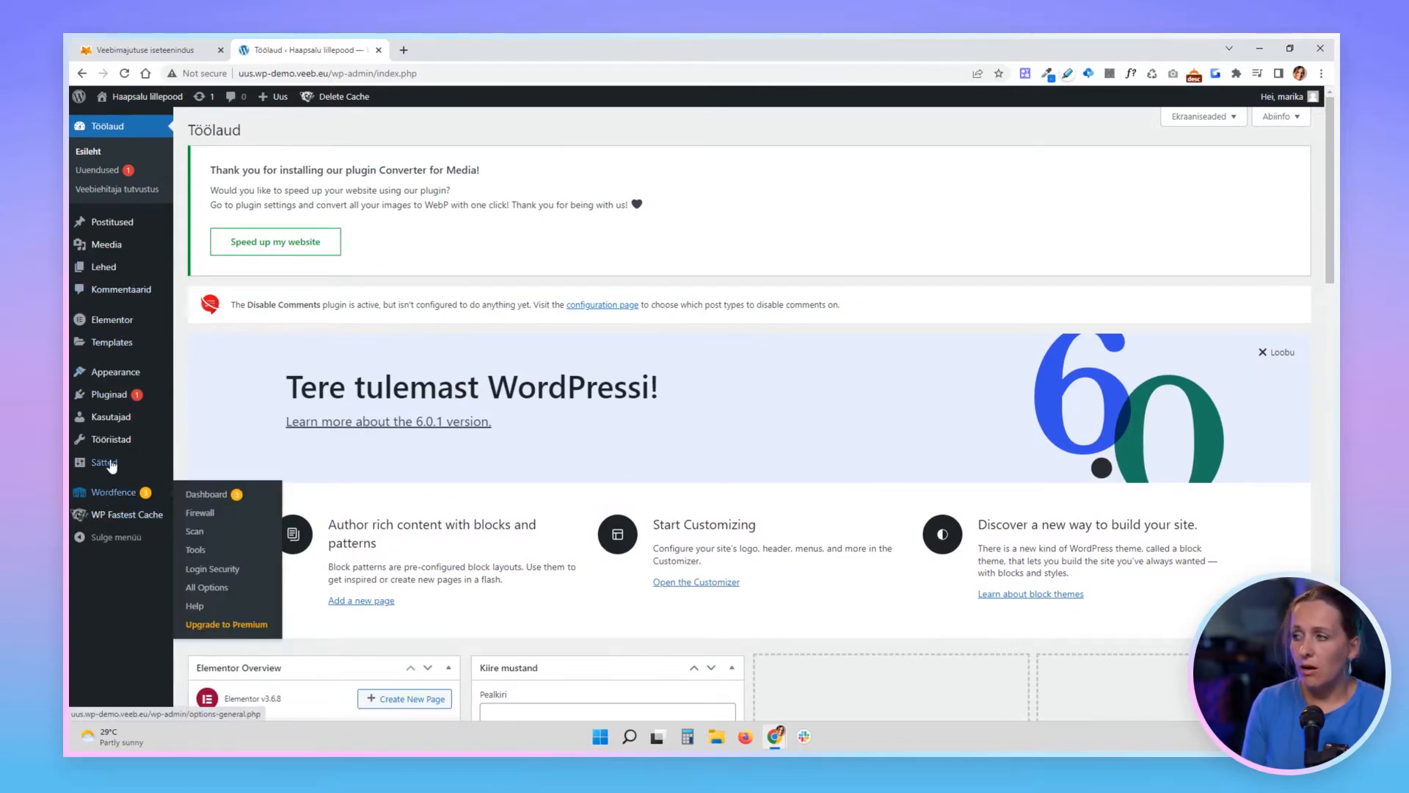
pyautogui.moveTo(94, 437)
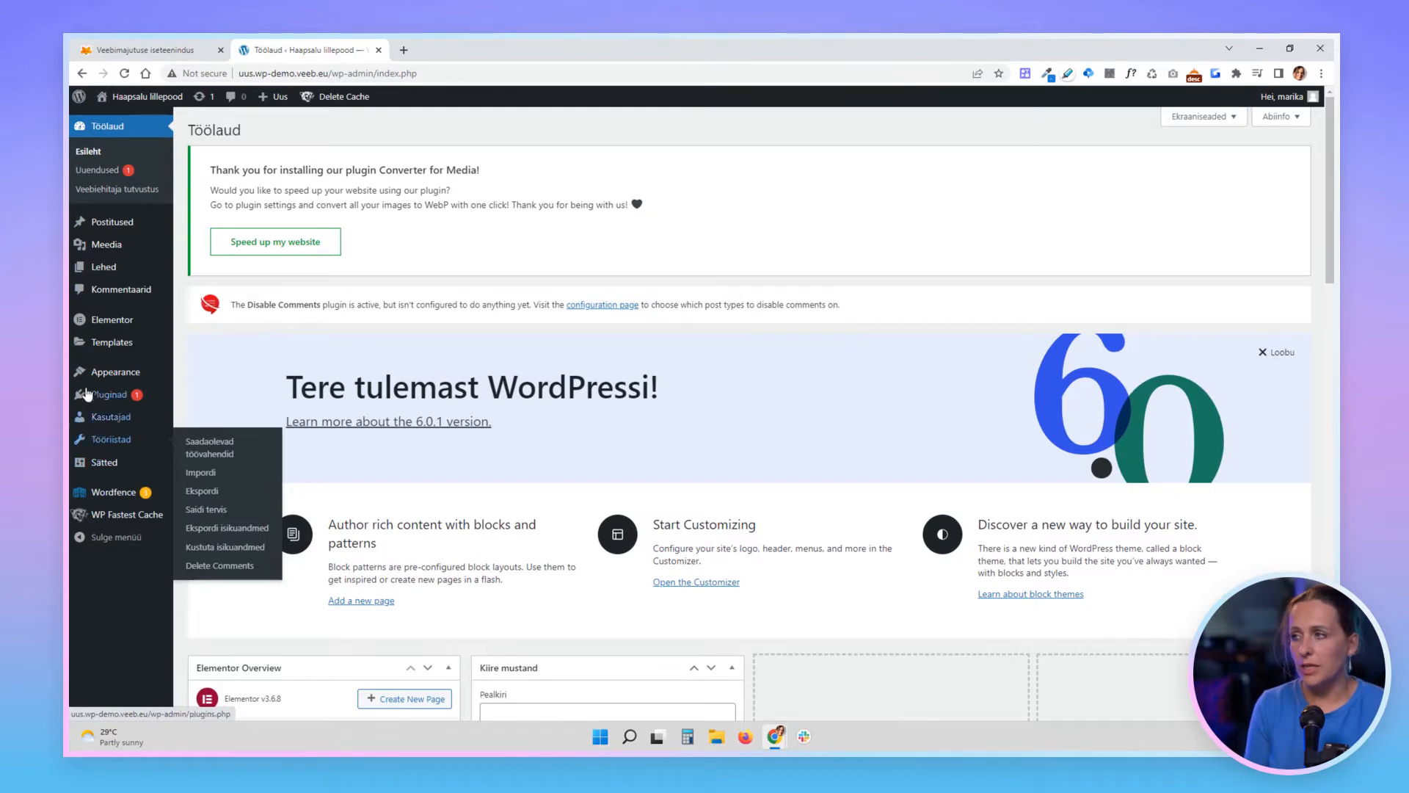
pyautogui.moveTo(111, 279)
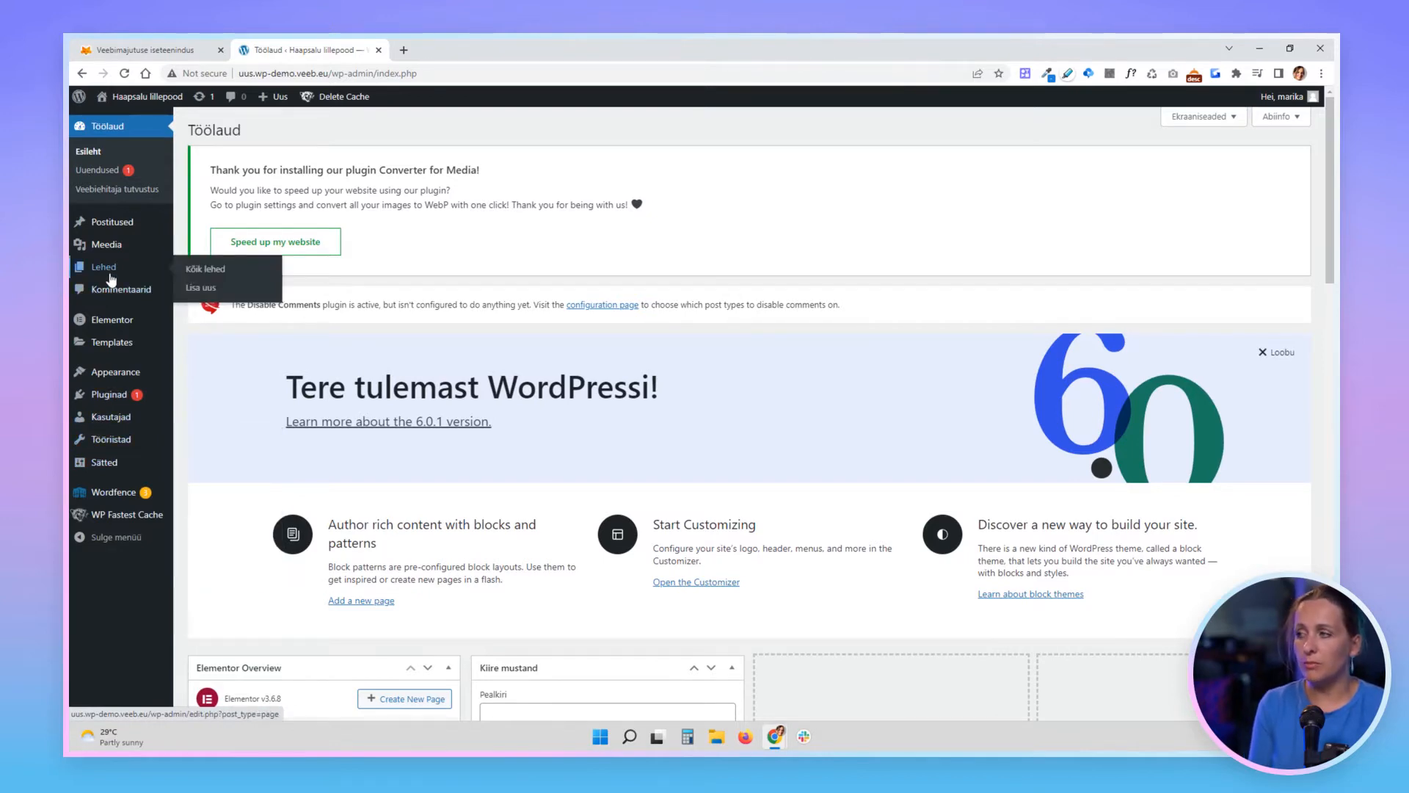
pyautogui.moveTo(104, 242)
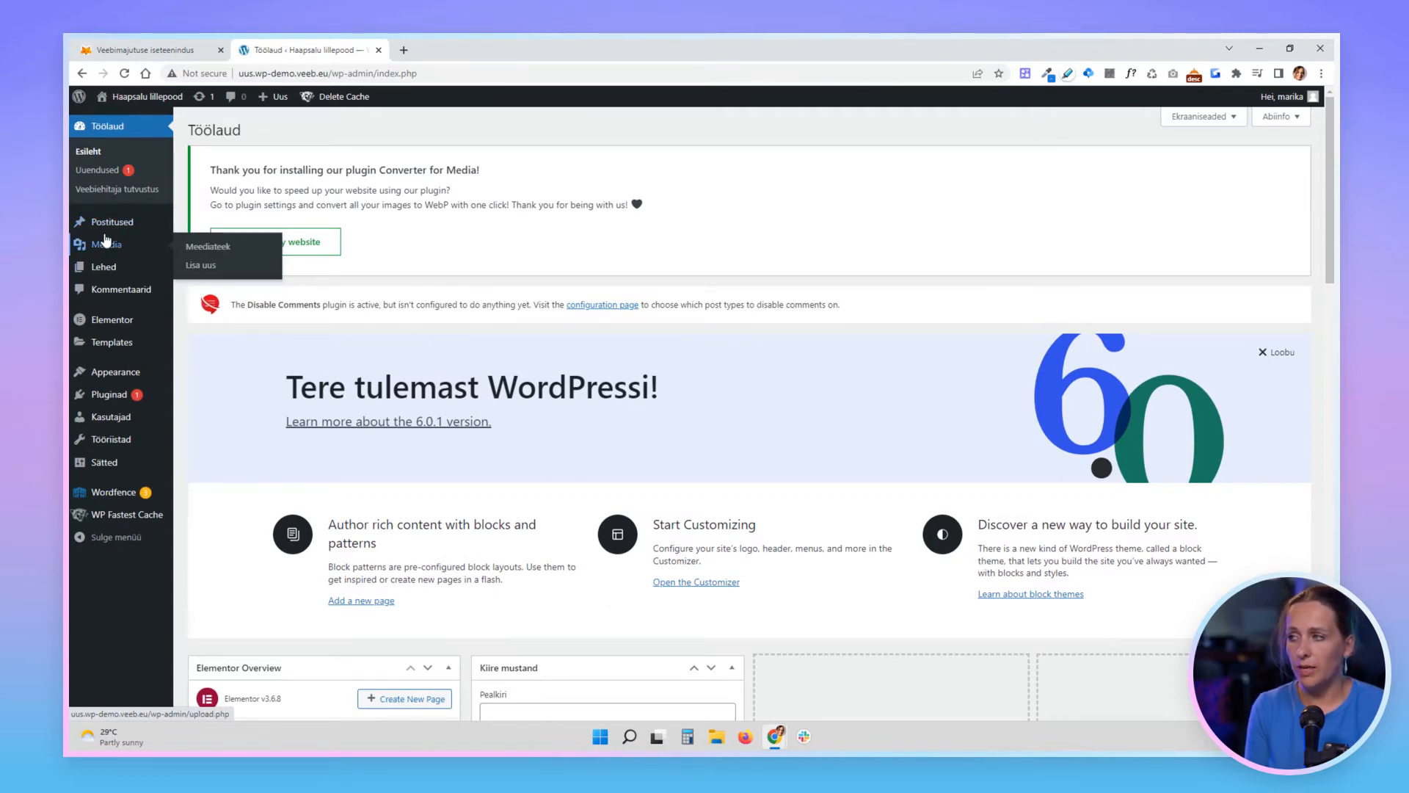
pyautogui.moveTo(126, 110)
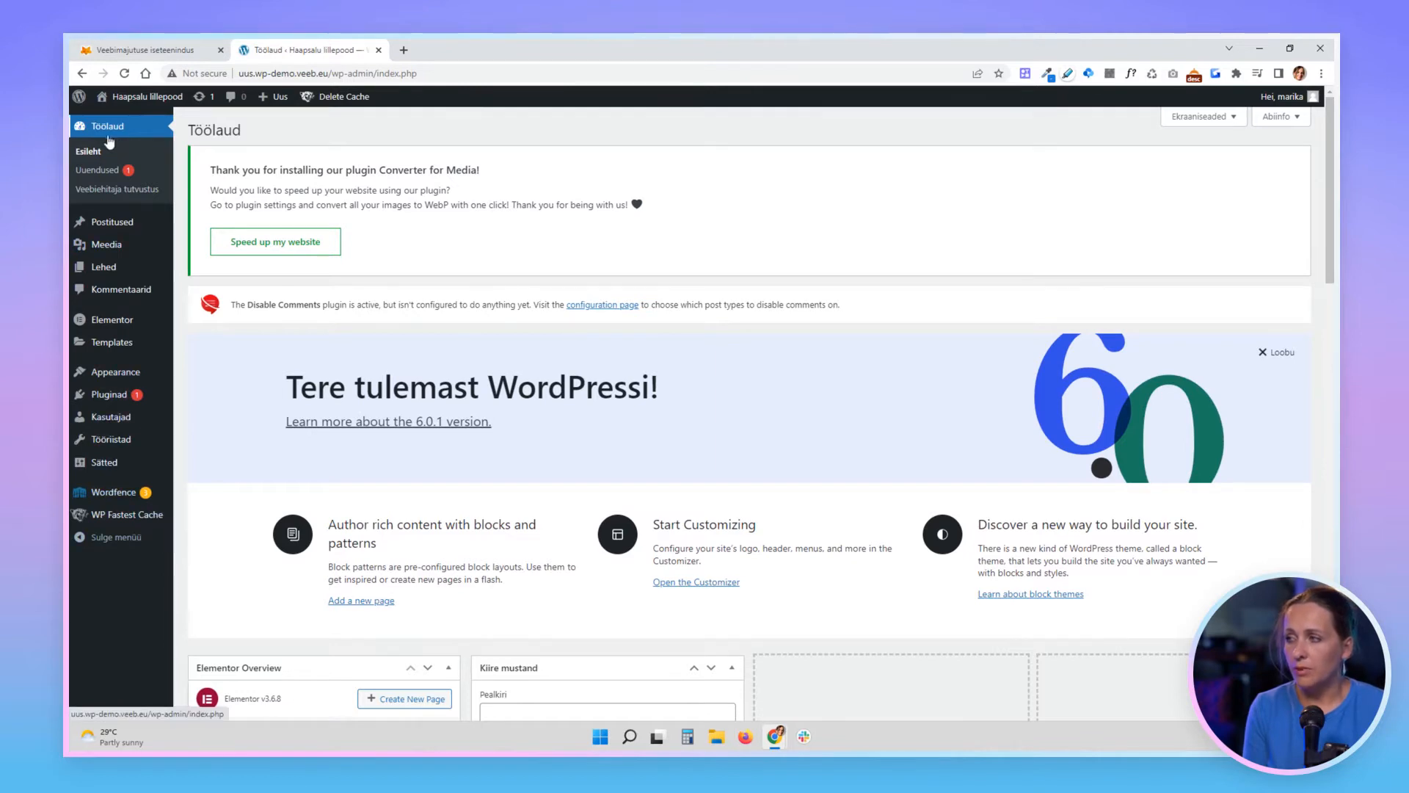
# - Open the dashboard in a second browser tab, load the public Haapsalu lillepood front page there and compare it with the dashboard
pyautogui.rightClick(91, 154)
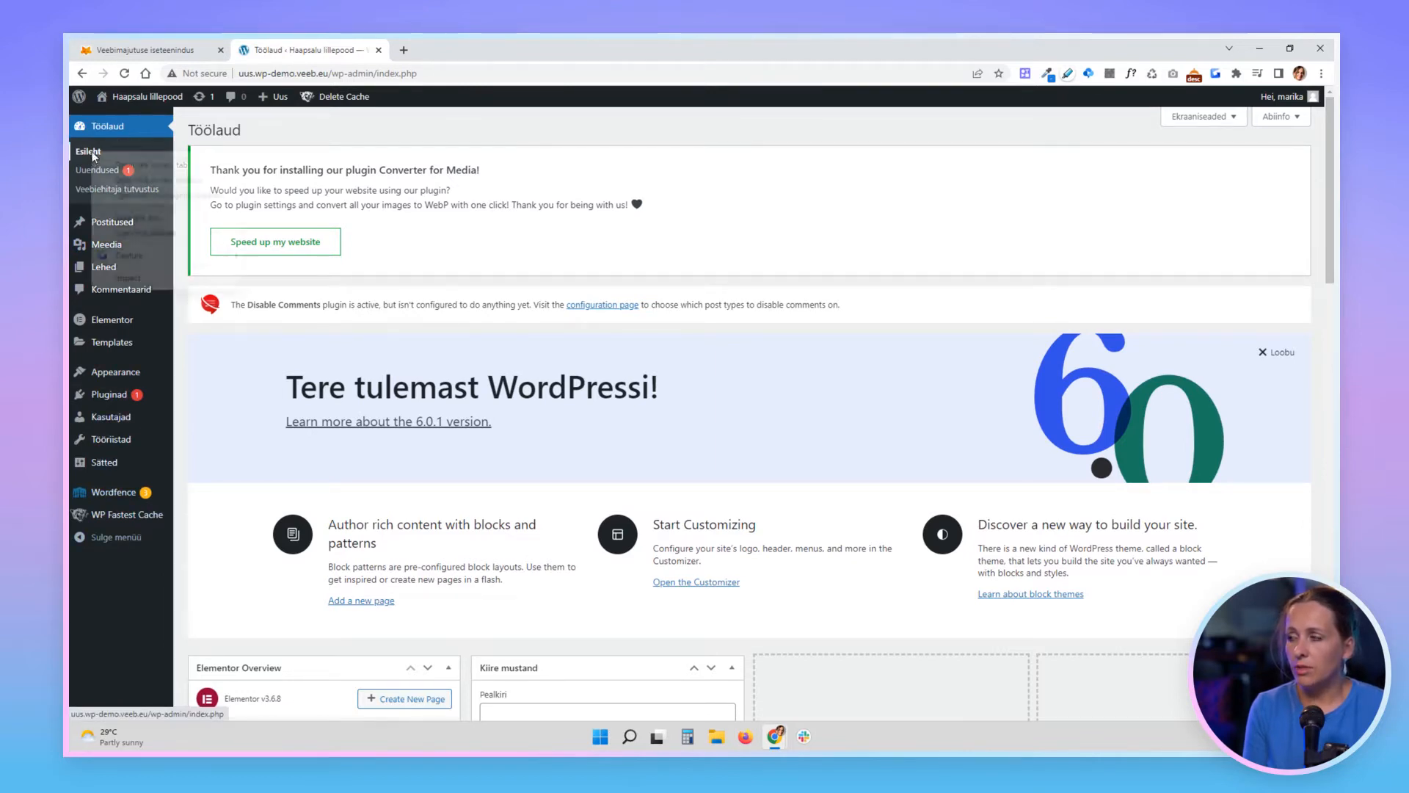
pyautogui.click(108, 166)
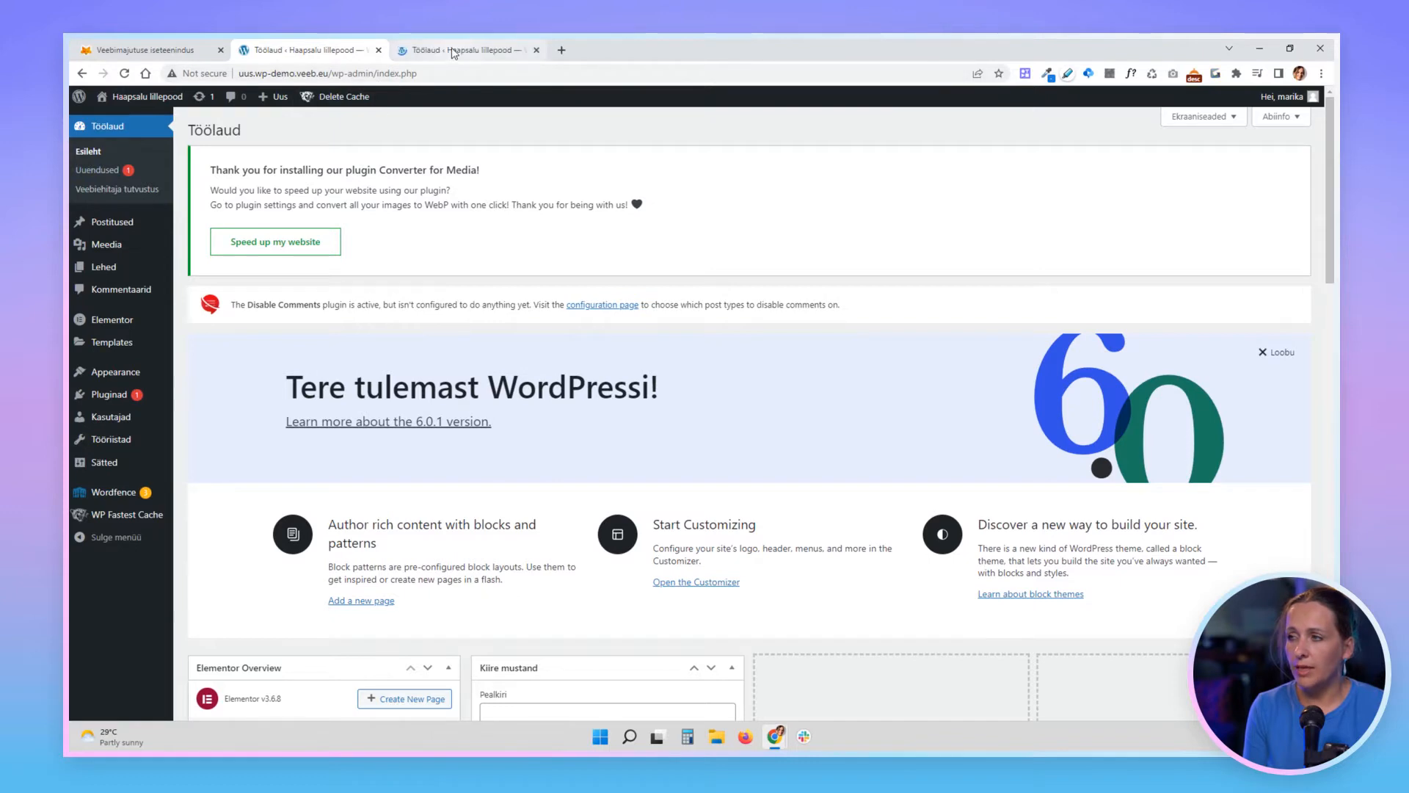
pyautogui.click(453, 50)
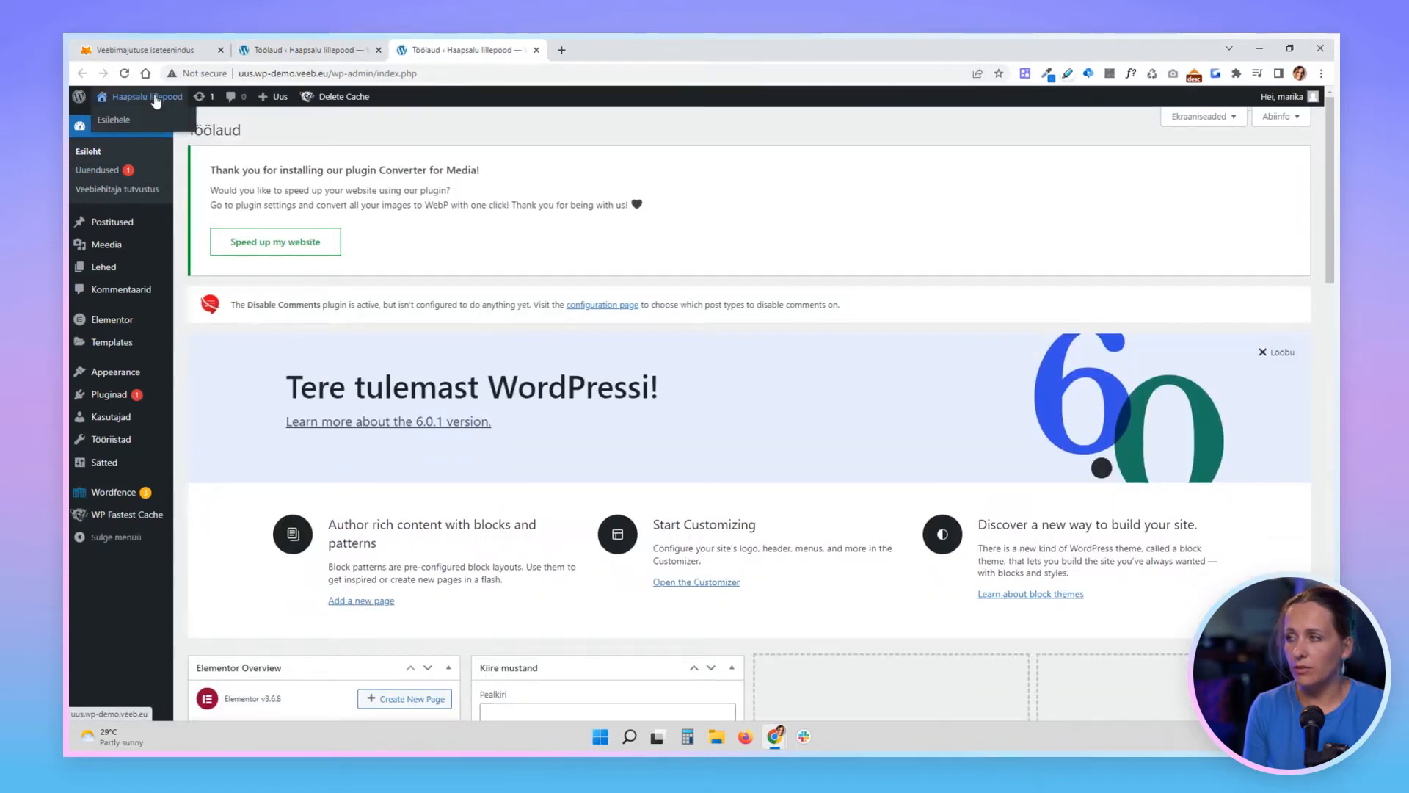
pyautogui.click(154, 96)
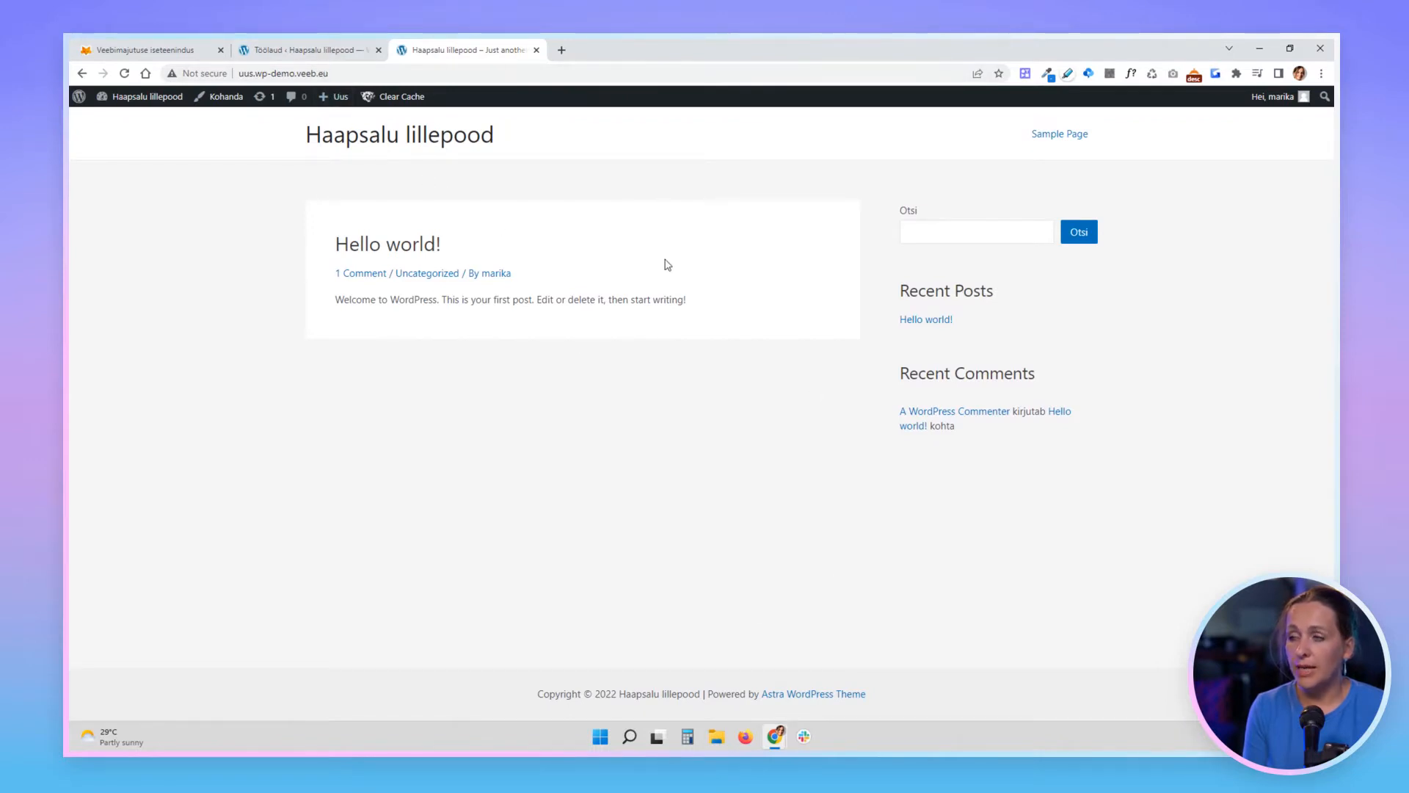
pyautogui.click(348, 59)
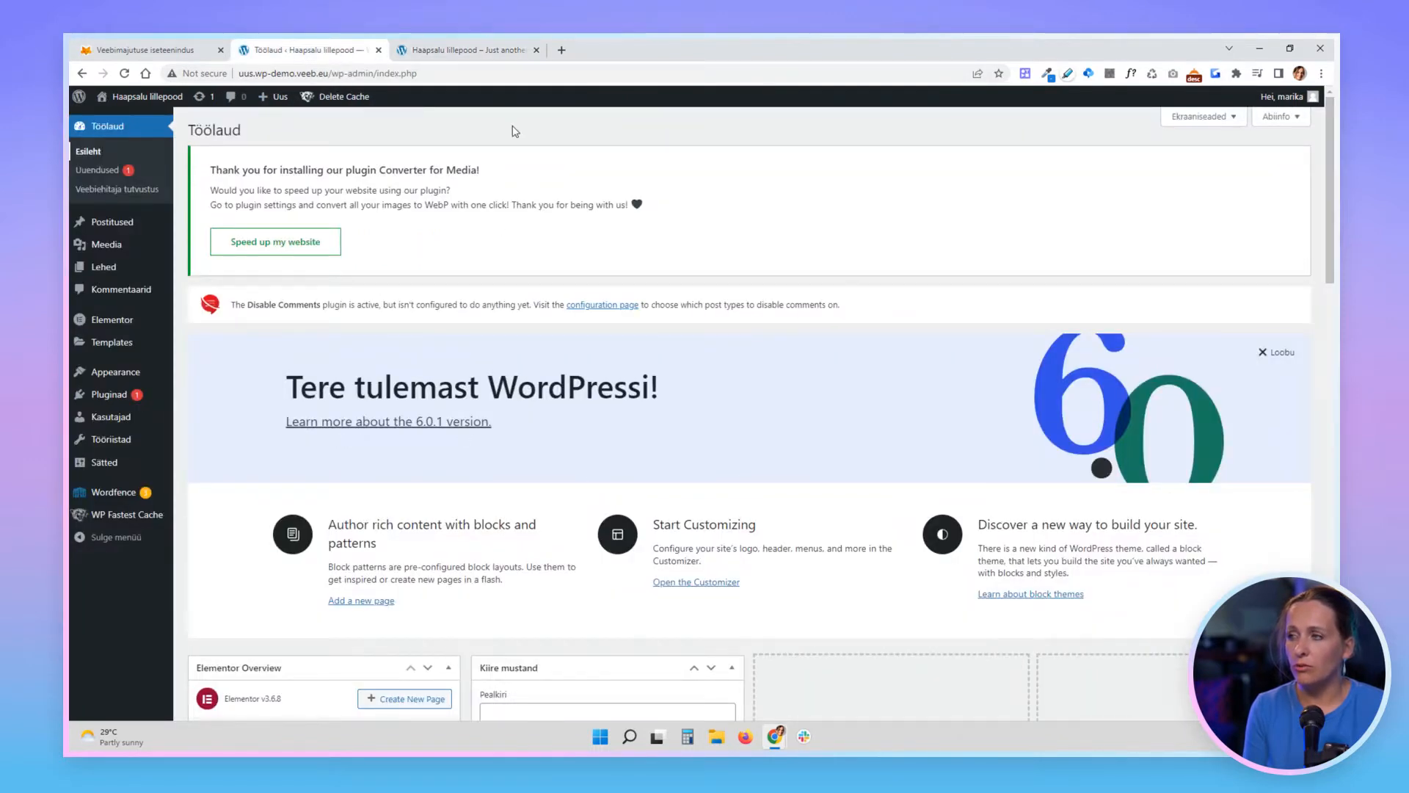
pyautogui.click(473, 56)
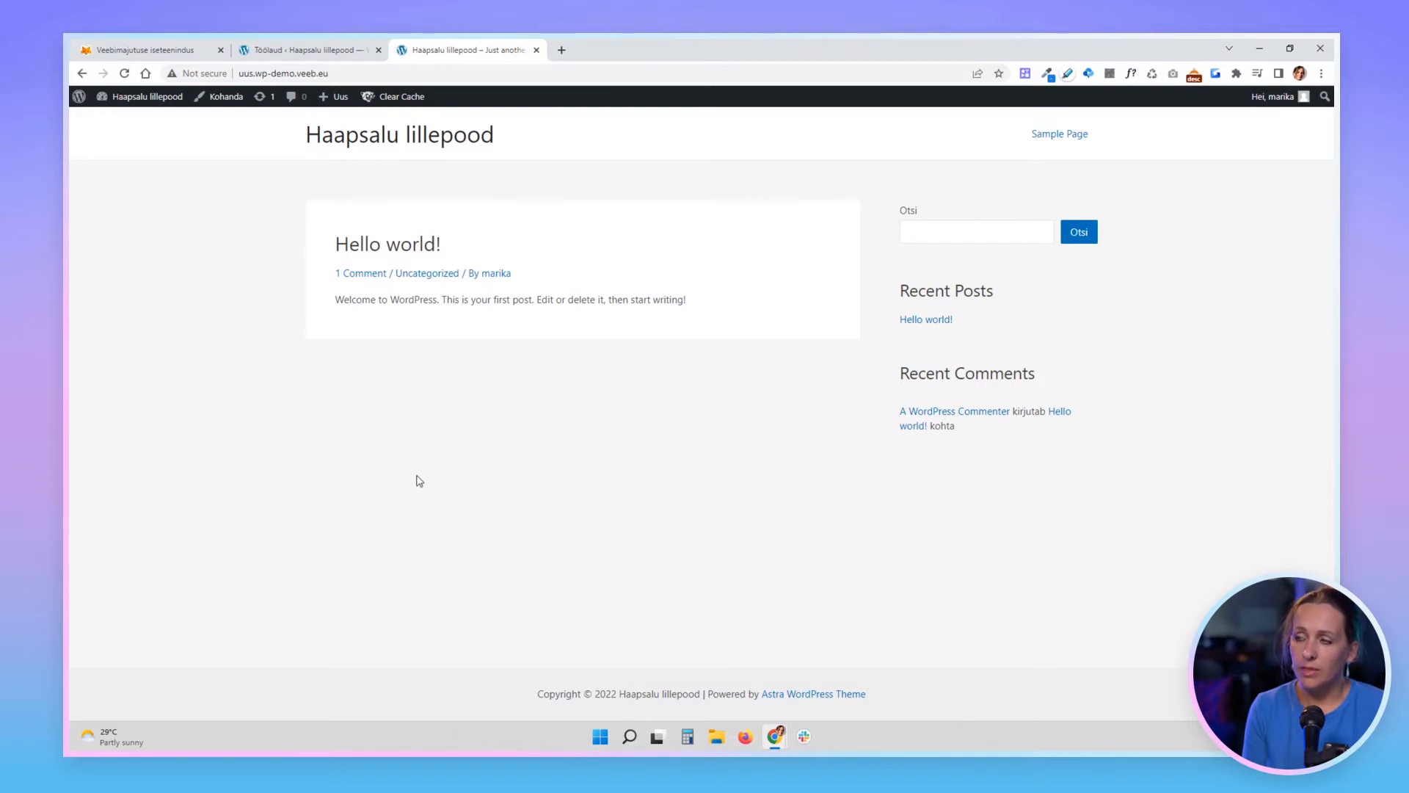
# - Go from the dashboard to the list of all posts and start a new post
pyautogui.click(314, 50)
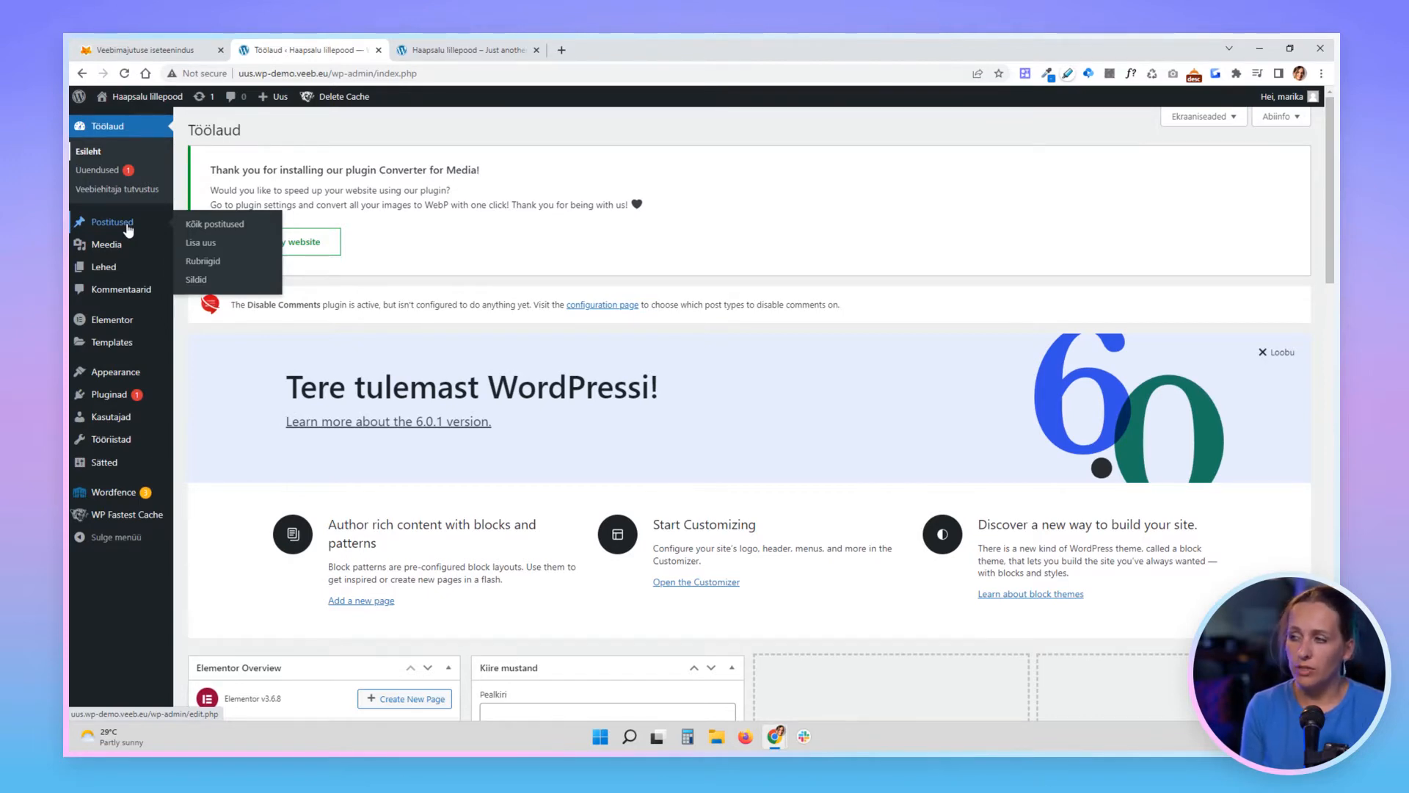
pyautogui.click(212, 231)
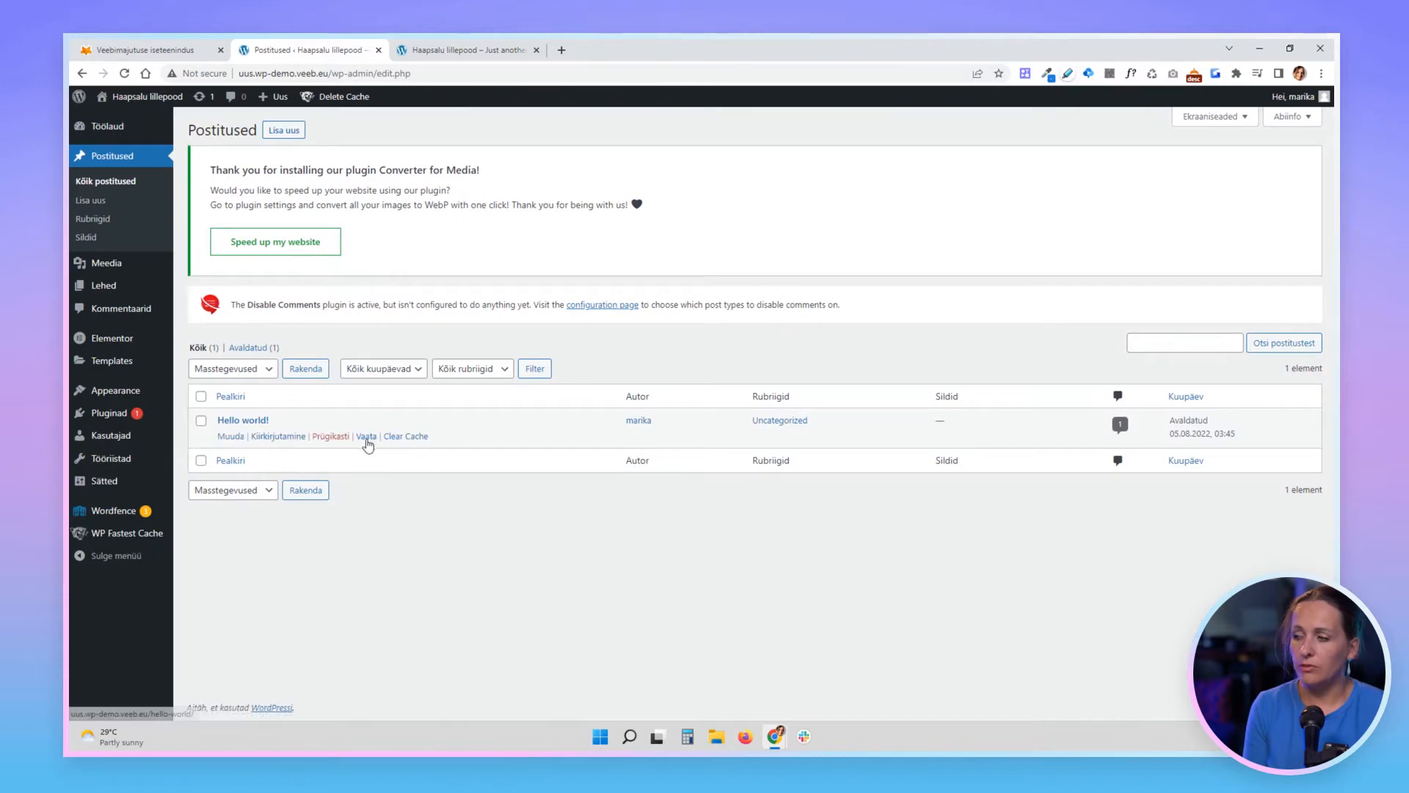
pyautogui.click(284, 131)
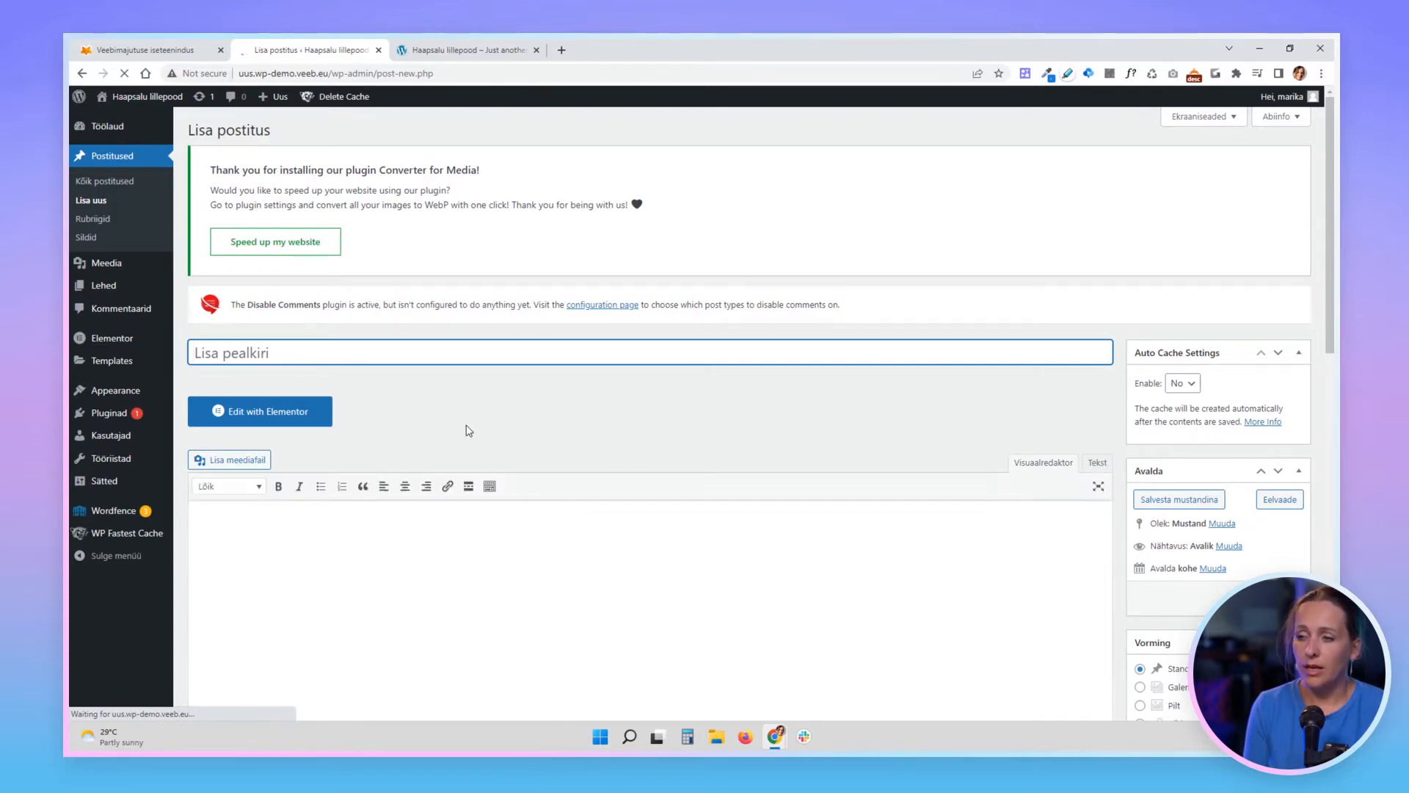
# - Show the second row of formatting tools in the post editor and check the paragraph style options
pyautogui.scroll(-2, 302, 396)
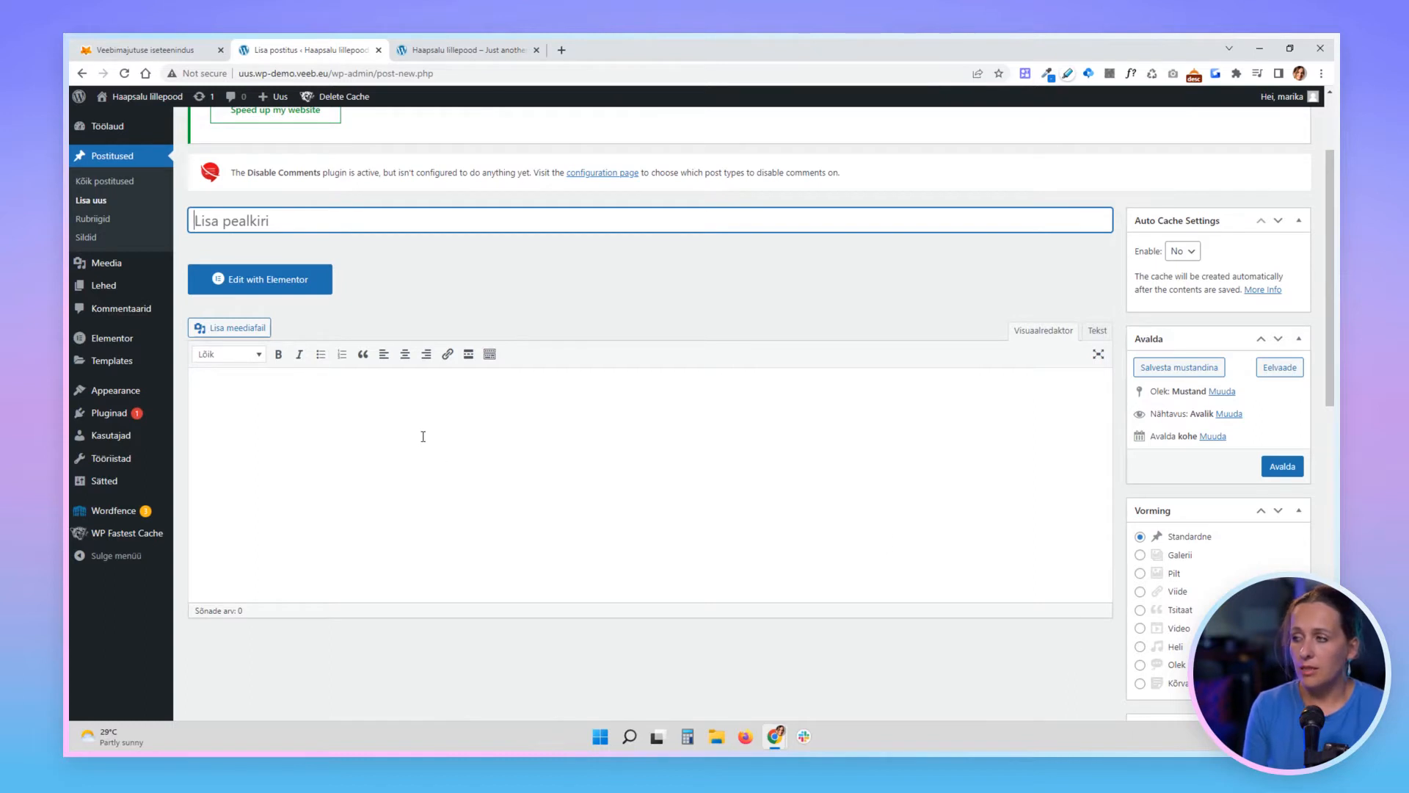
pyautogui.click(490, 356)
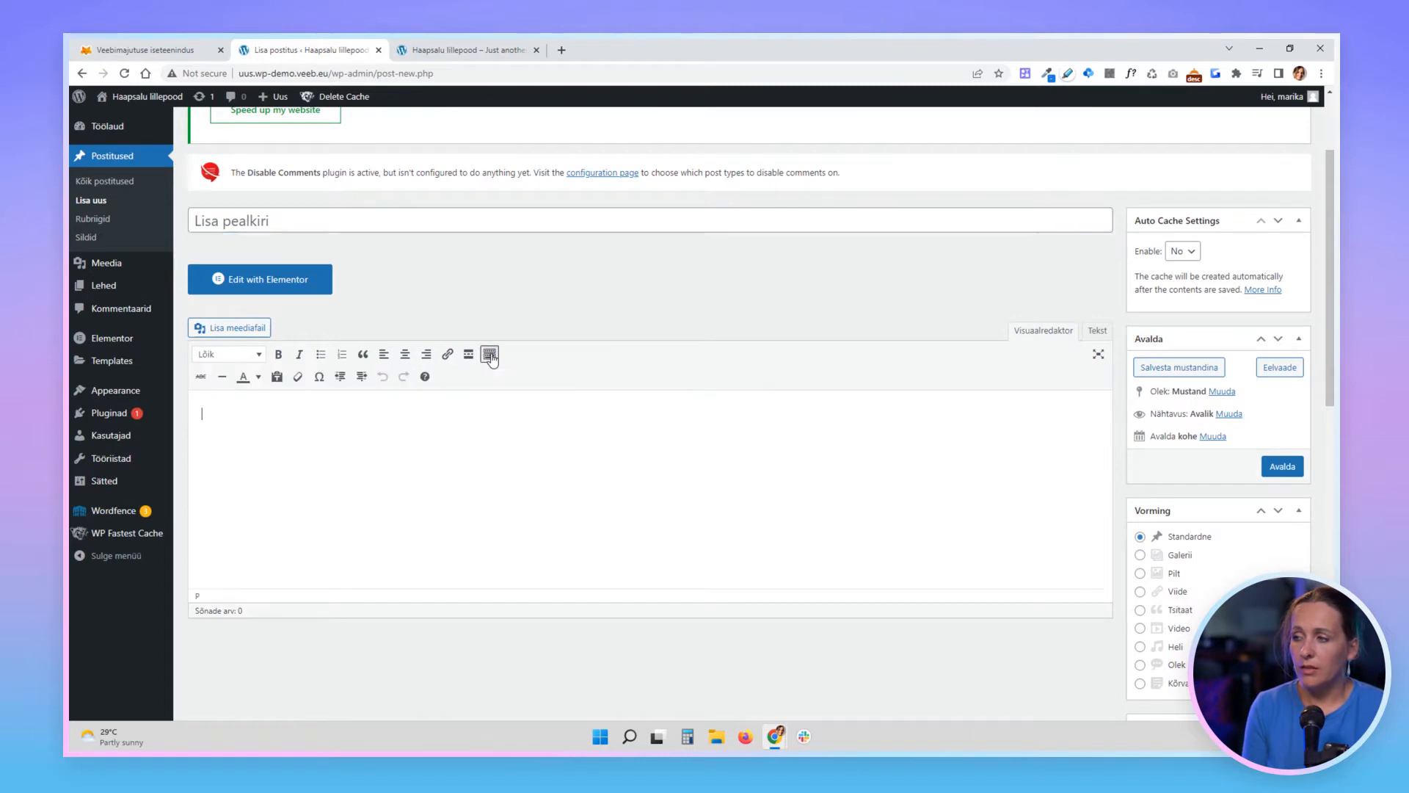
pyautogui.click(227, 354)
pyautogui.click(518, 451)
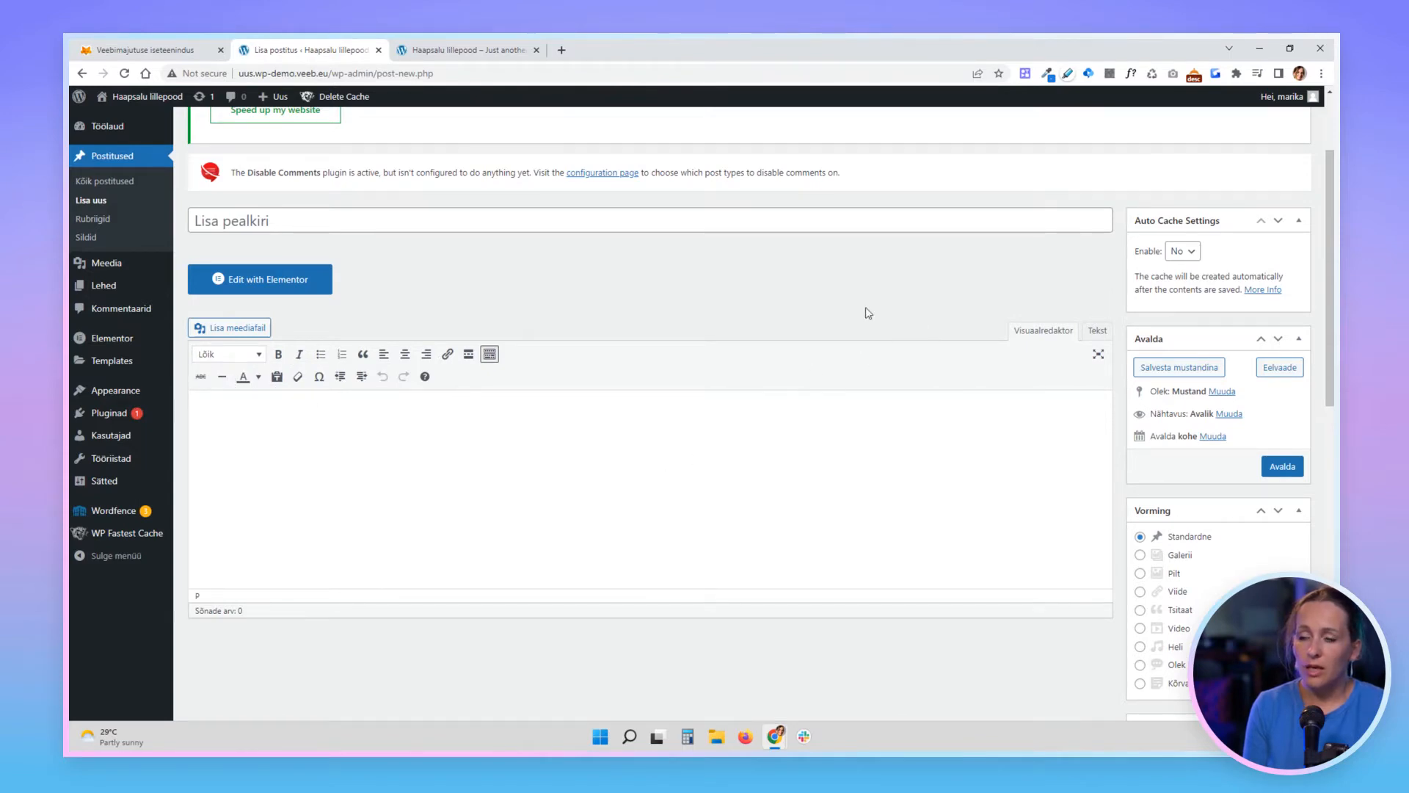
# - Examine the new post's format, category, tag, template and featured image settings, and collapse the Astra Settings box
pyautogui.scroll(-5, 1024, 361)
pyautogui.scroll(-3, 1255, 567)
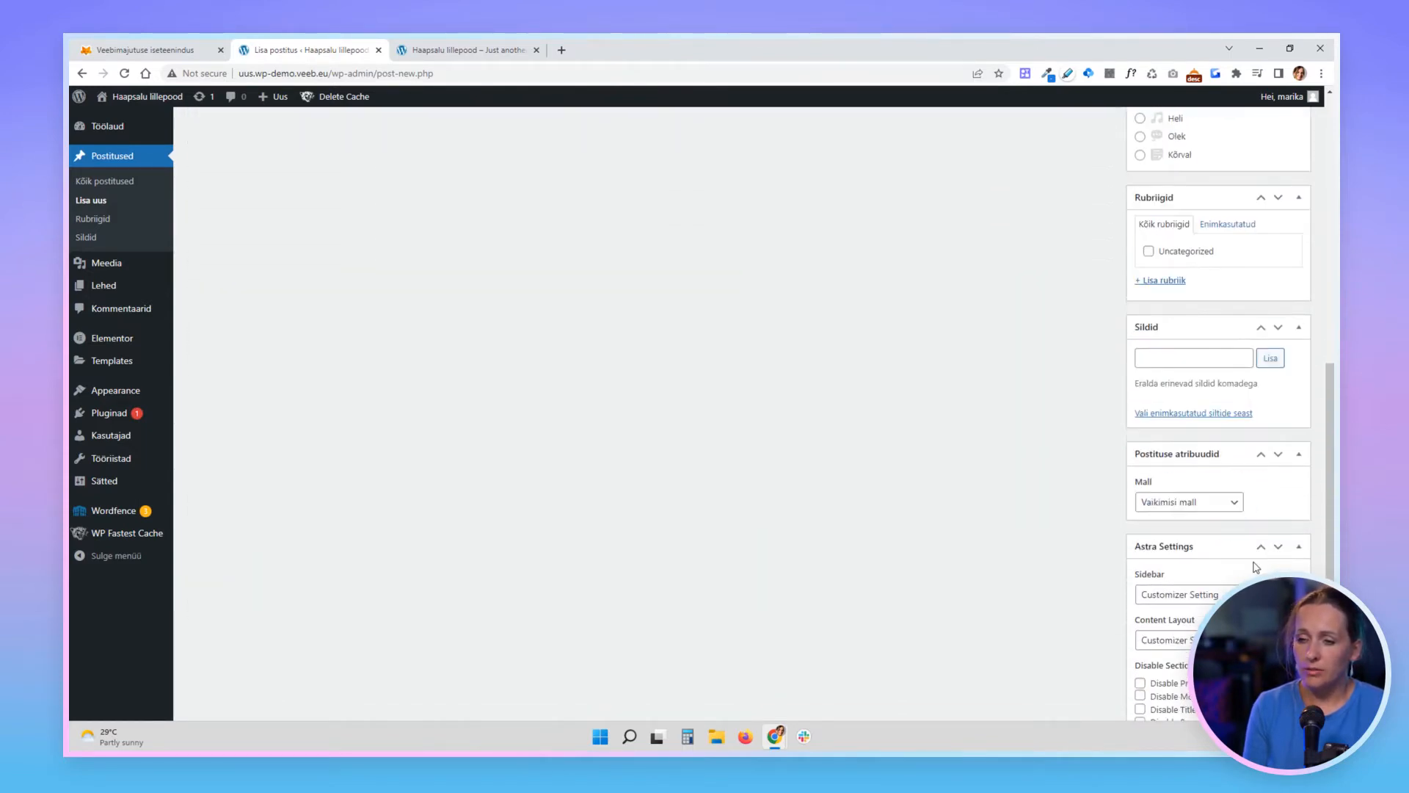
pyautogui.scroll(-3, 1252, 568)
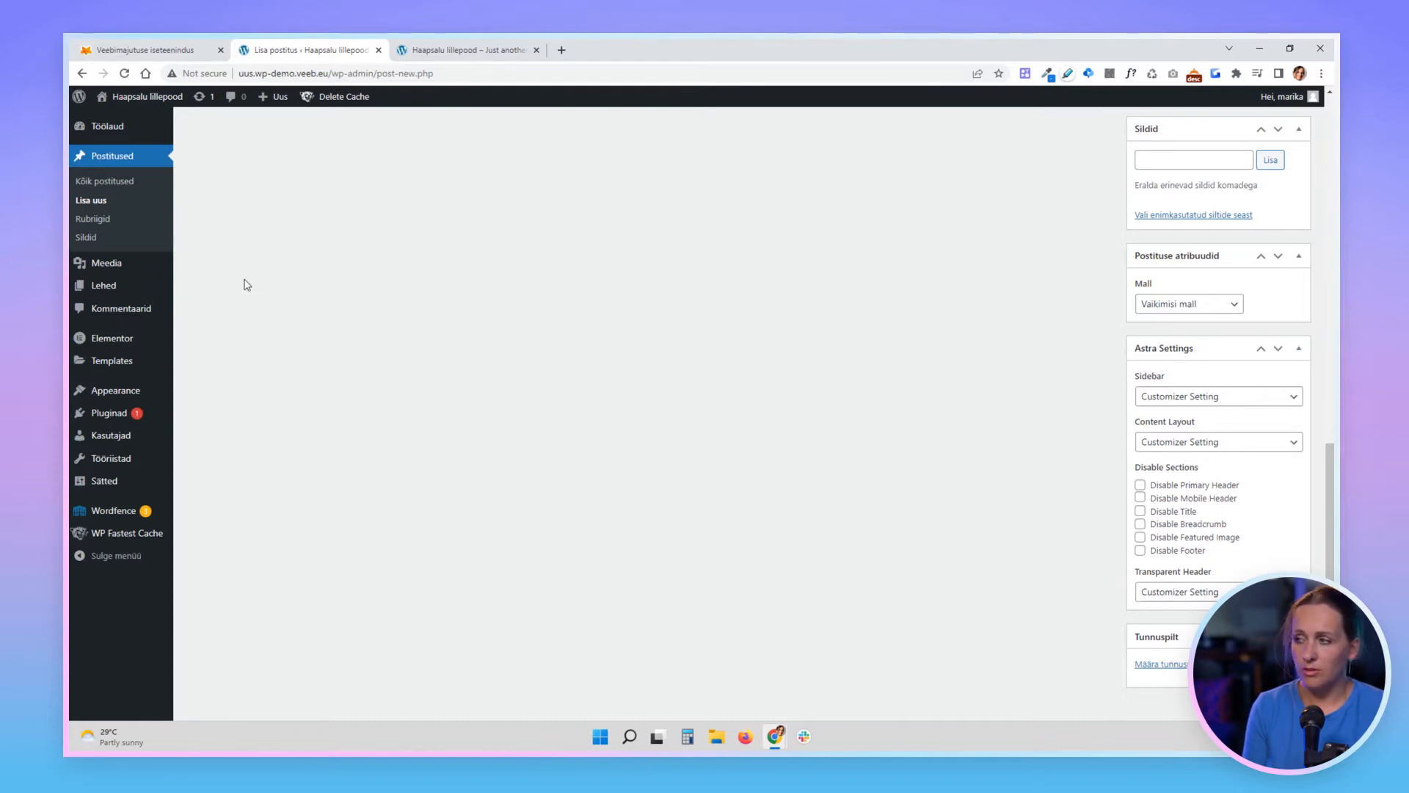
pyautogui.moveTo(95, 392)
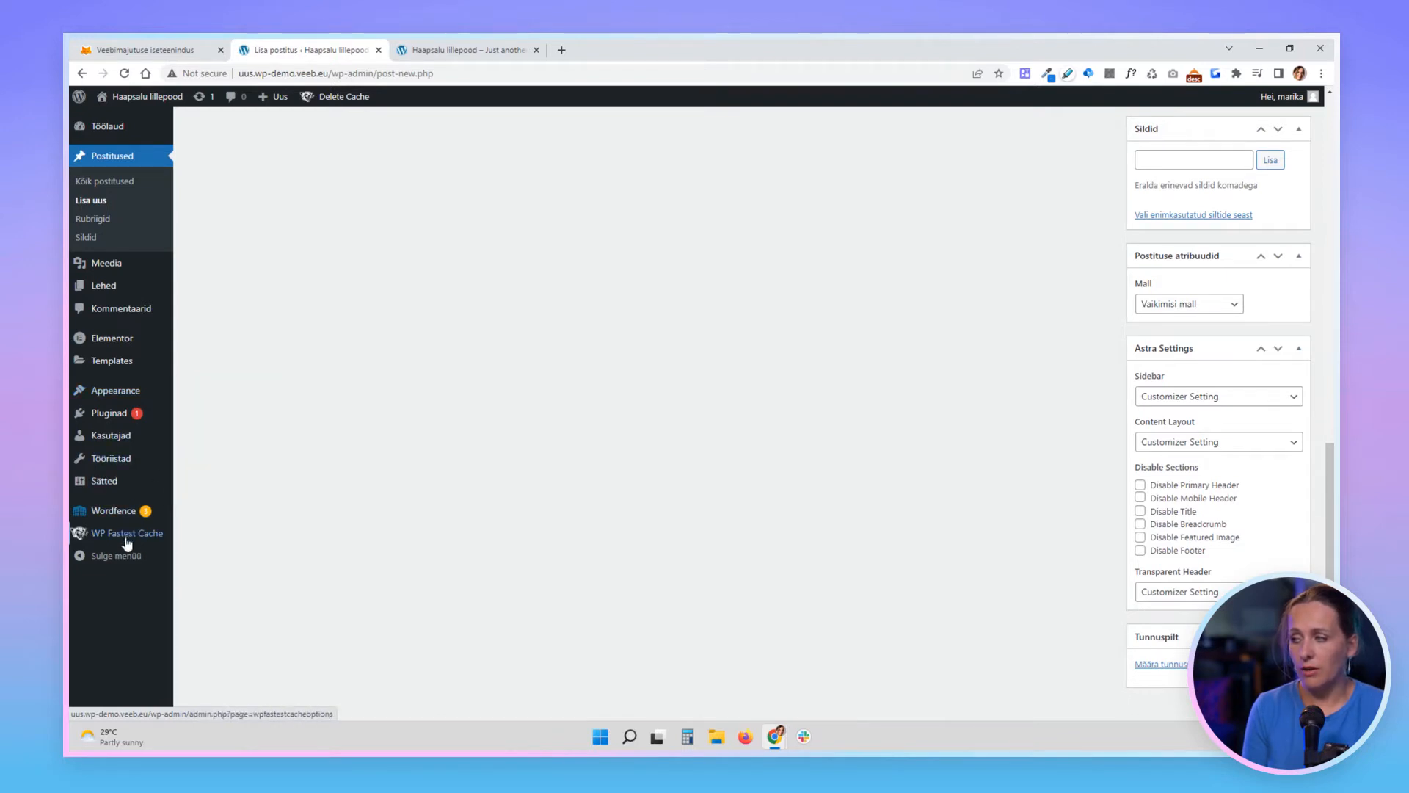
pyautogui.click(1301, 354)
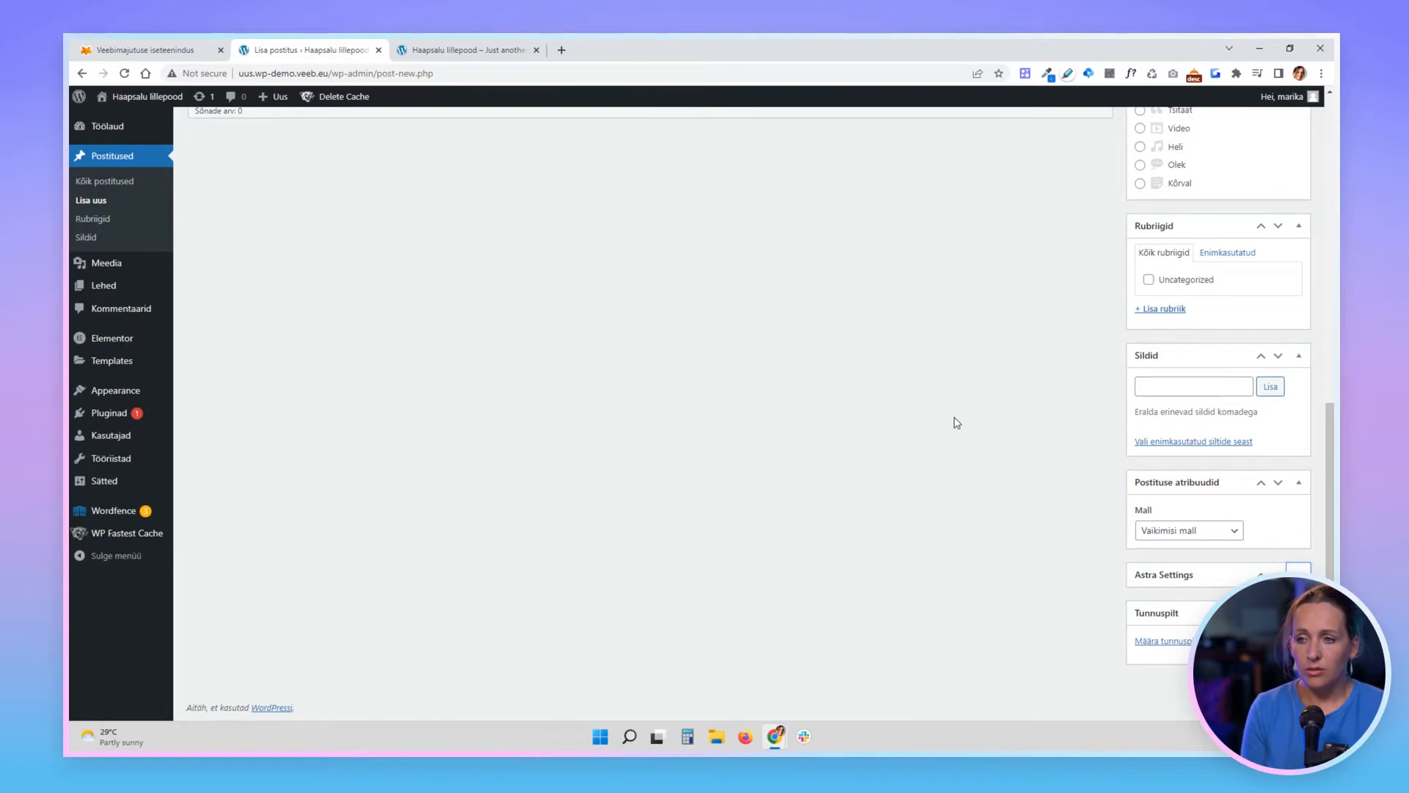
pyautogui.scroll(3, 987, 560)
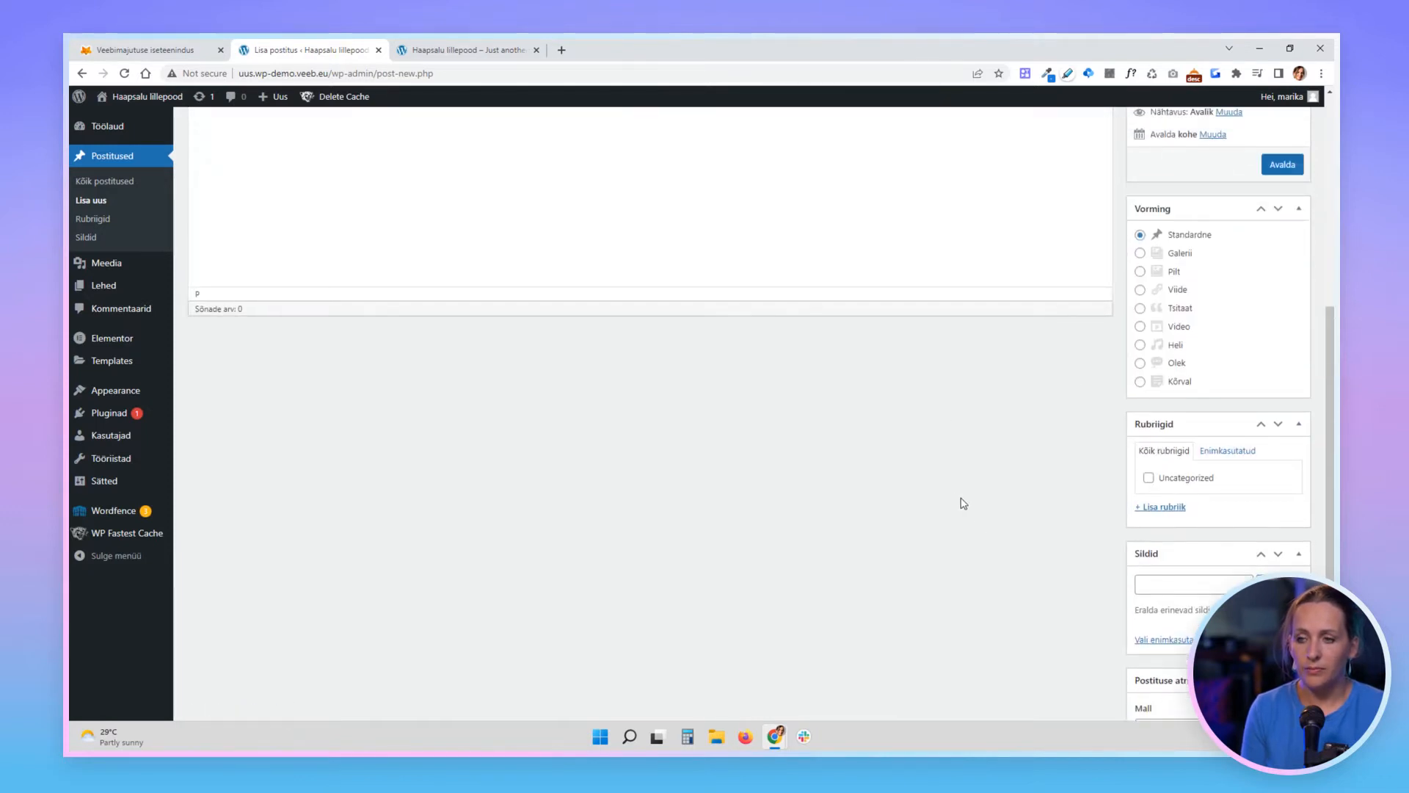
pyautogui.scroll(6, 960, 504)
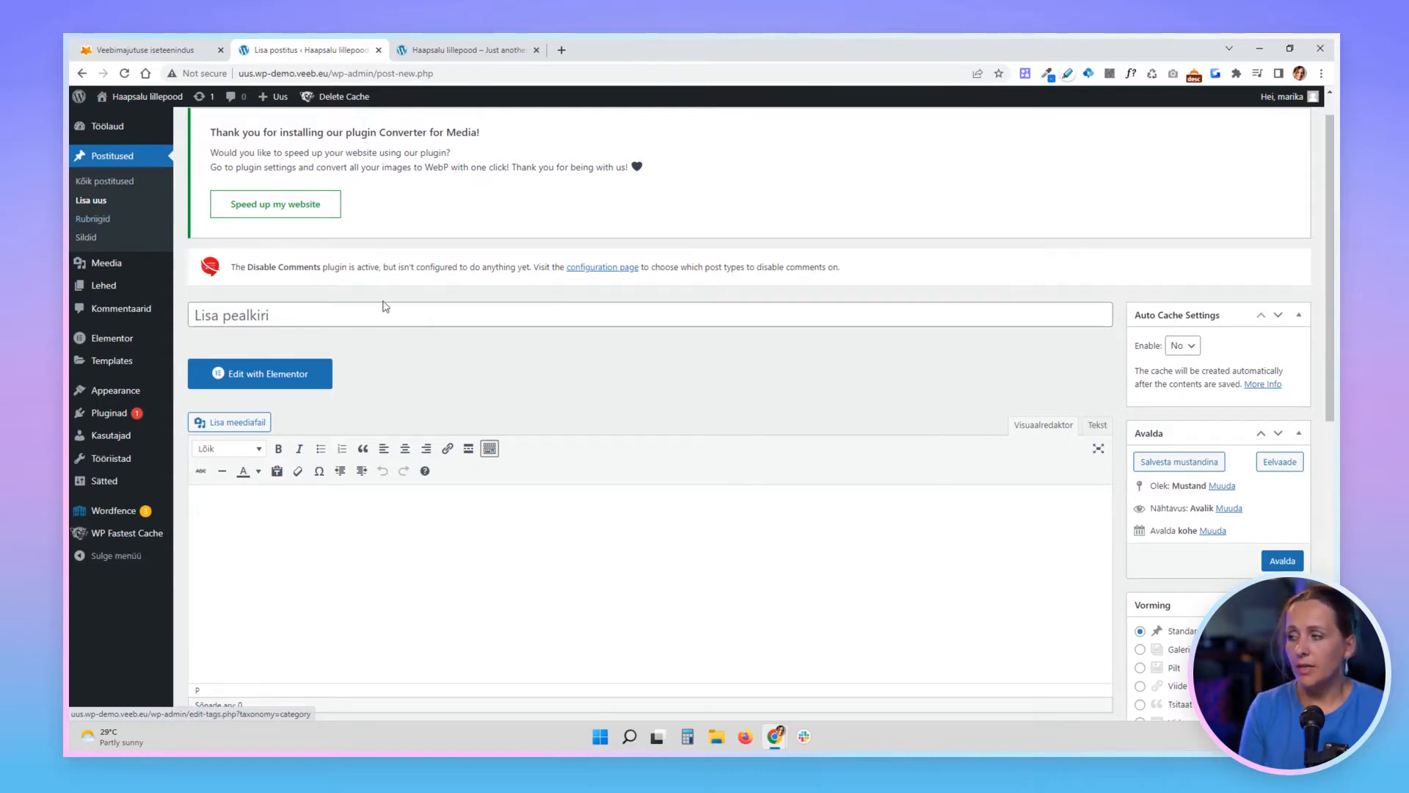
# - Look over the new post's category box and open the post categories (Rubriigid) management page
pyautogui.scroll(-1, 662, 405)
pyautogui.scroll(-5, 662, 405)
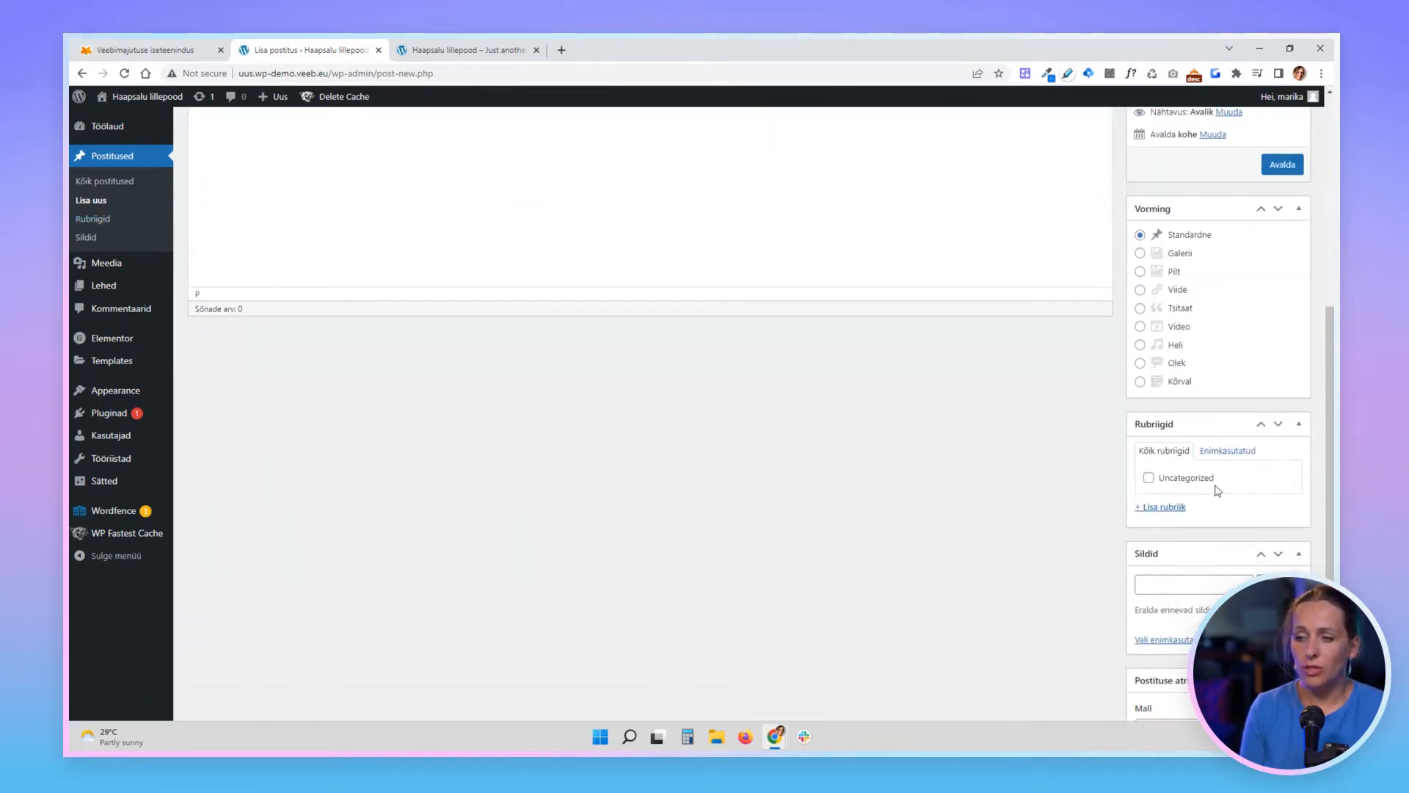
pyautogui.scroll(5, 602, 427)
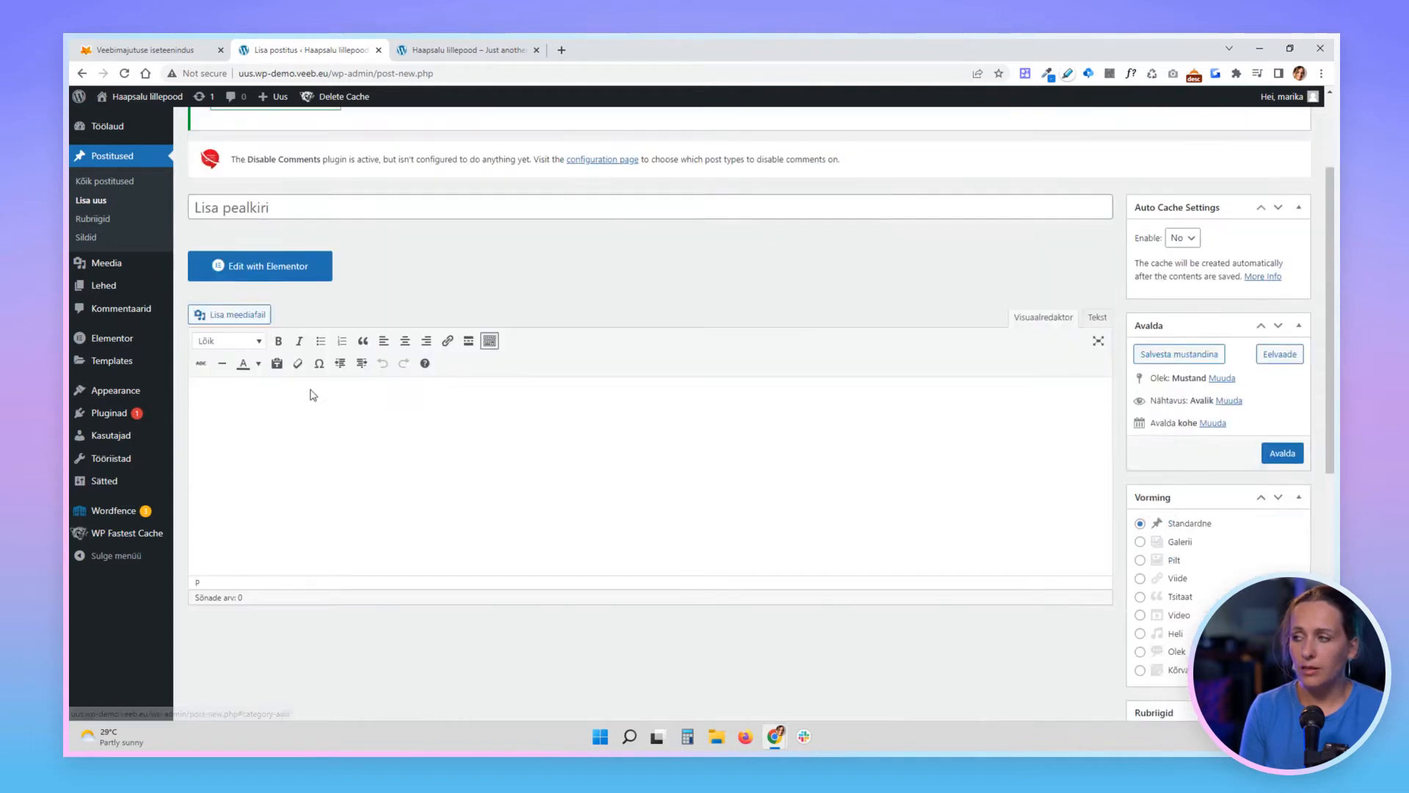
pyautogui.click(103, 225)
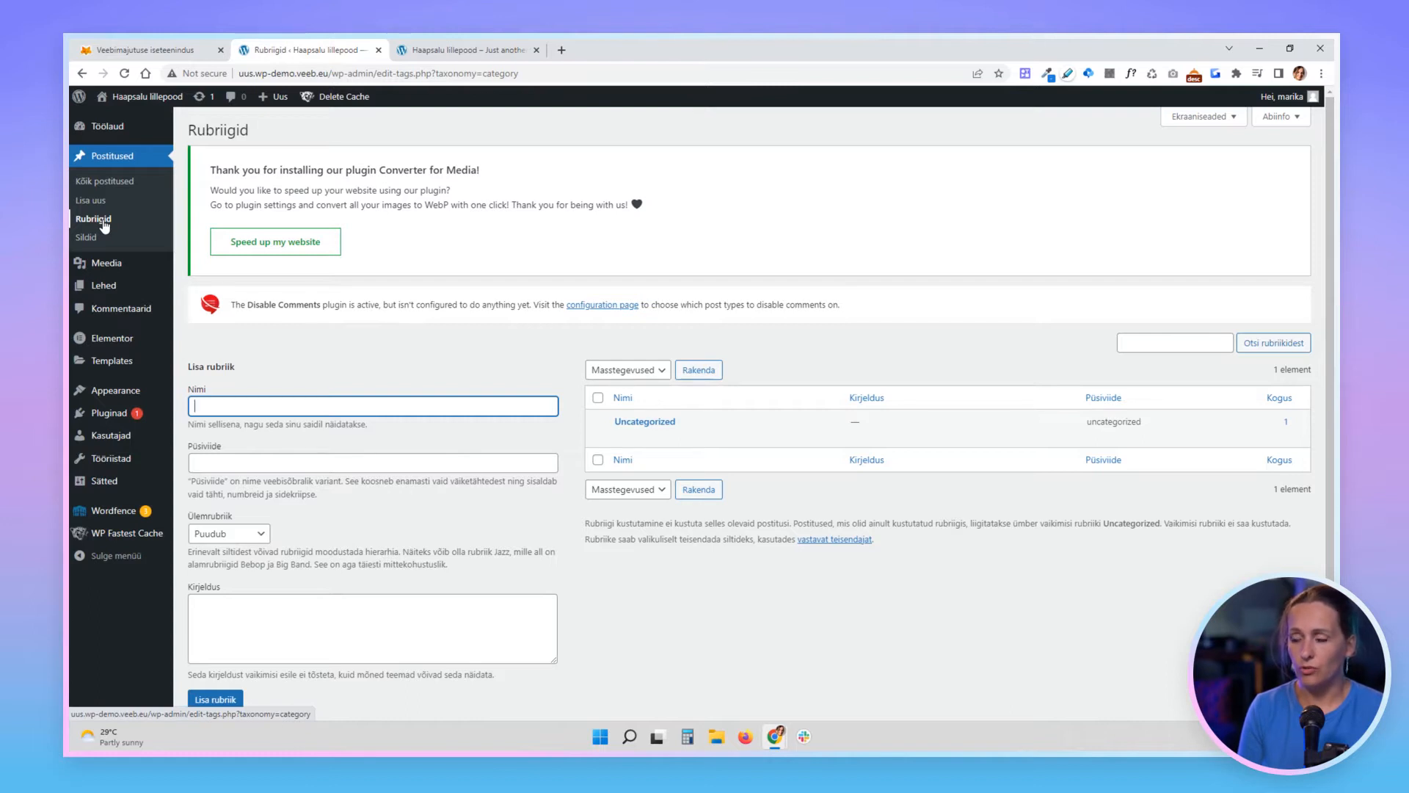
# - Open the media library and check its media type filter options and the account menu
pyautogui.click(142, 271)
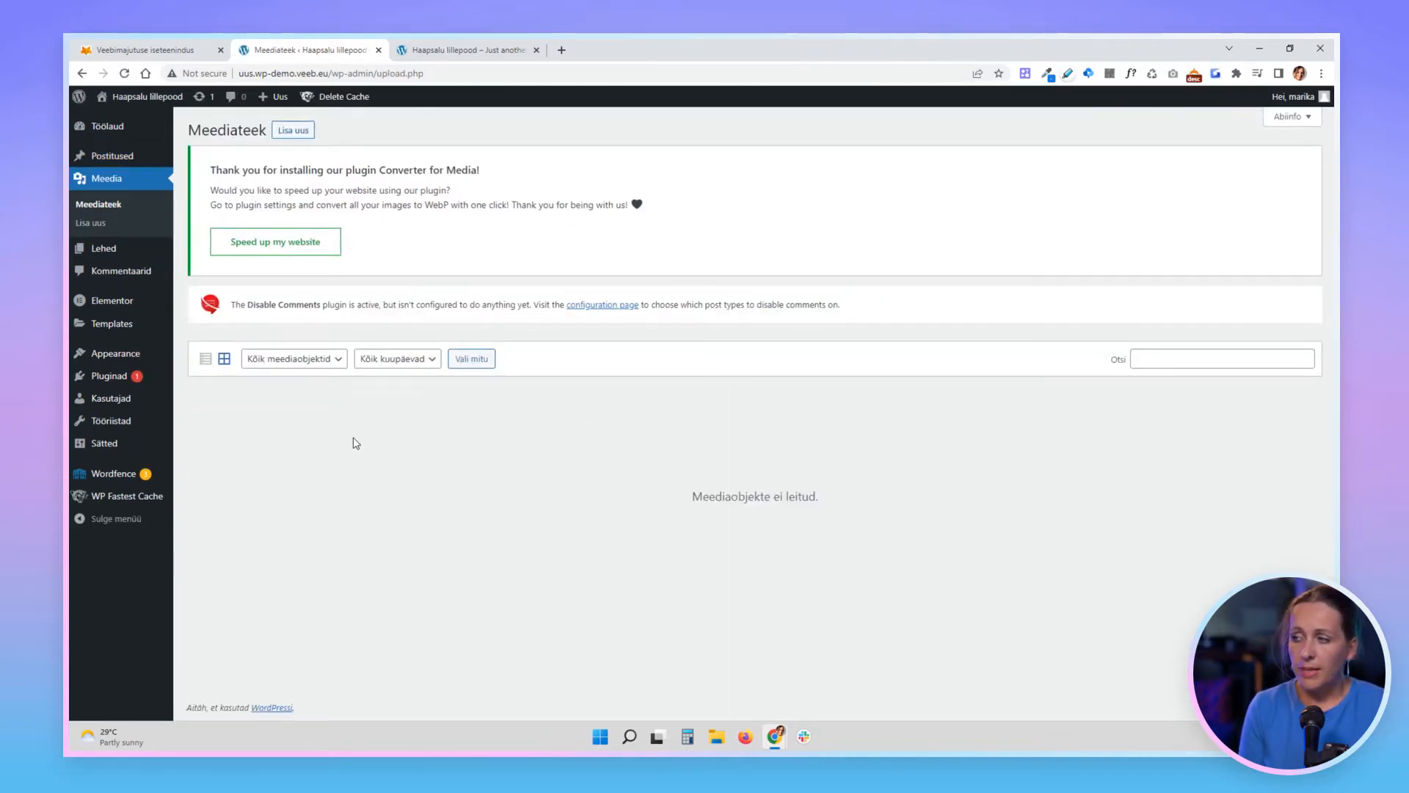
pyautogui.click(336, 361)
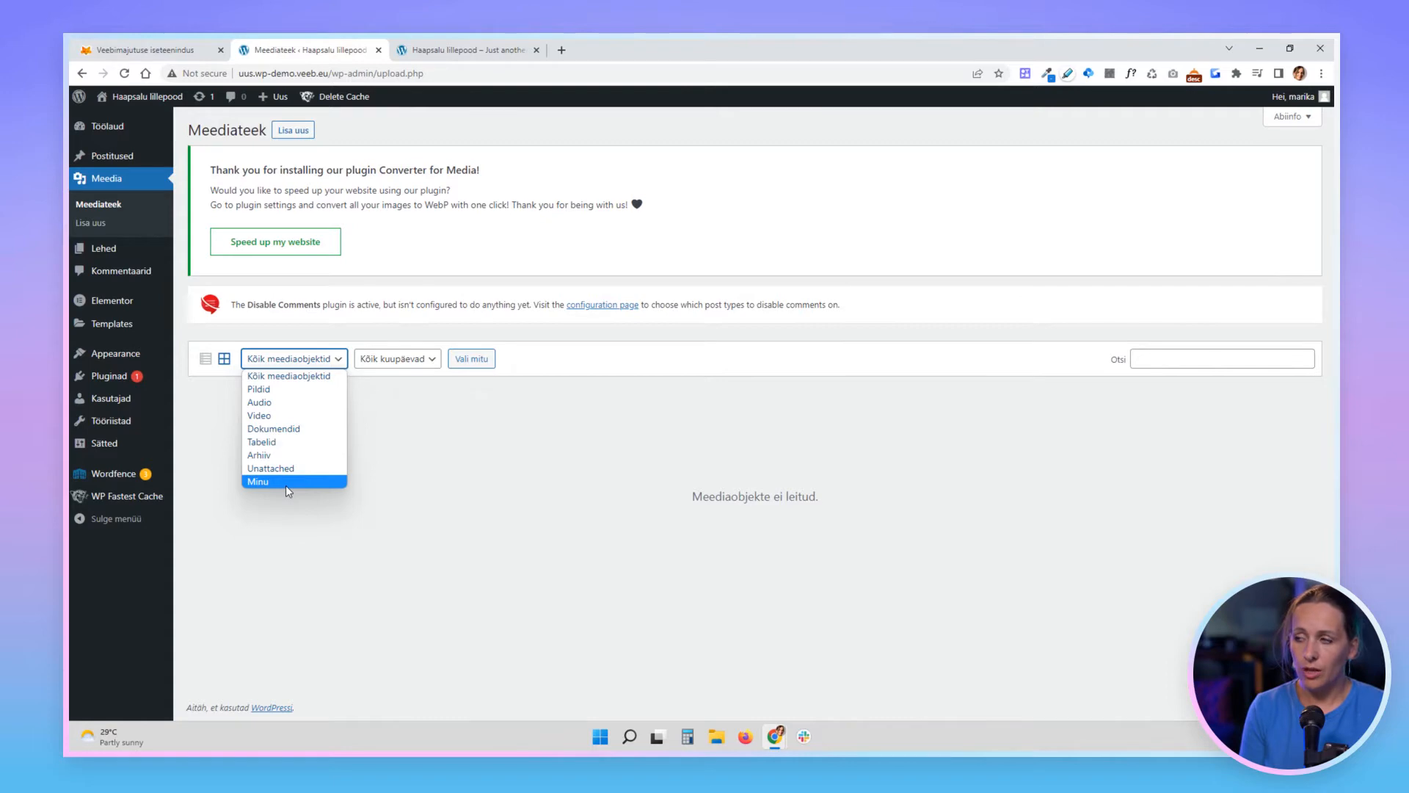
pyautogui.click(428, 52)
pyautogui.click(335, 51)
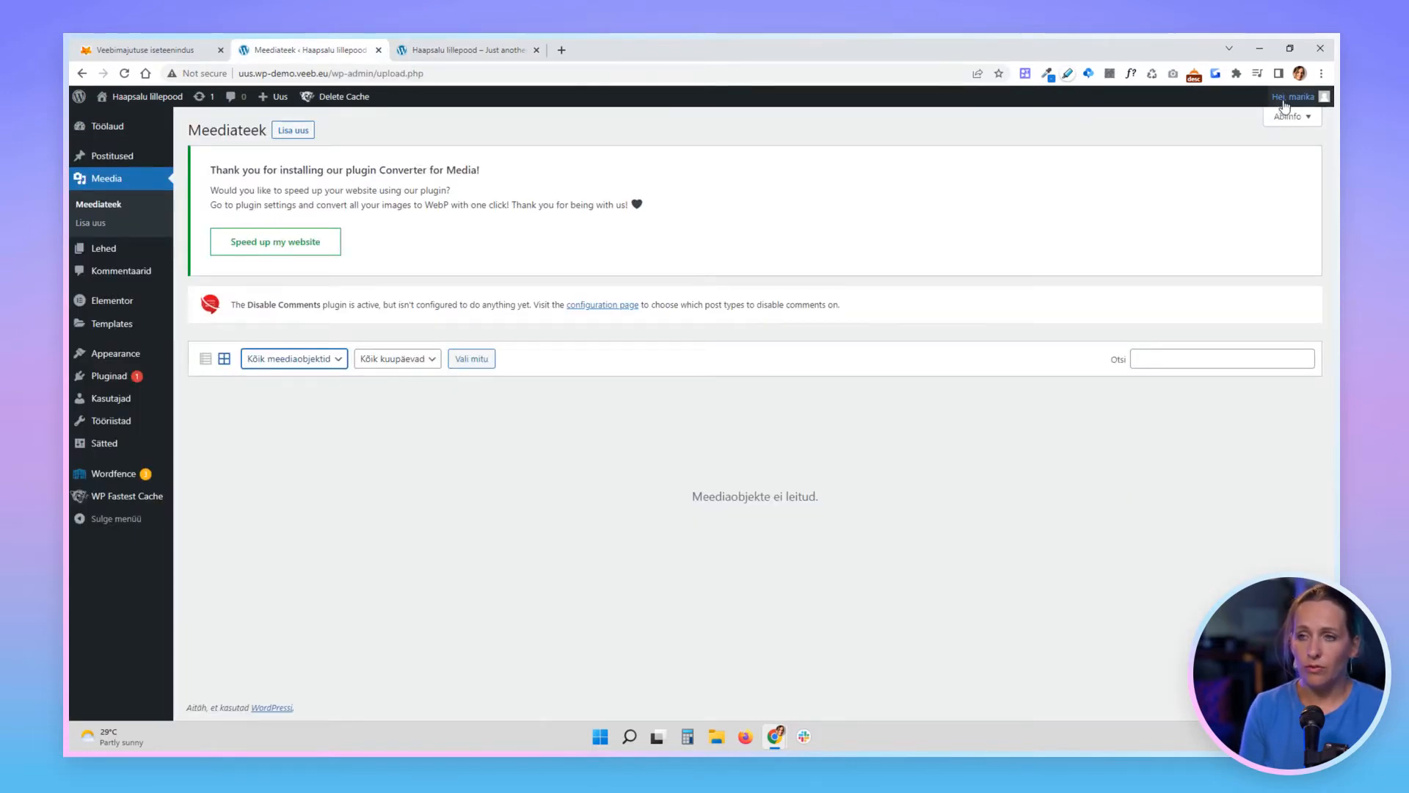
pyautogui.moveTo(1284, 106)
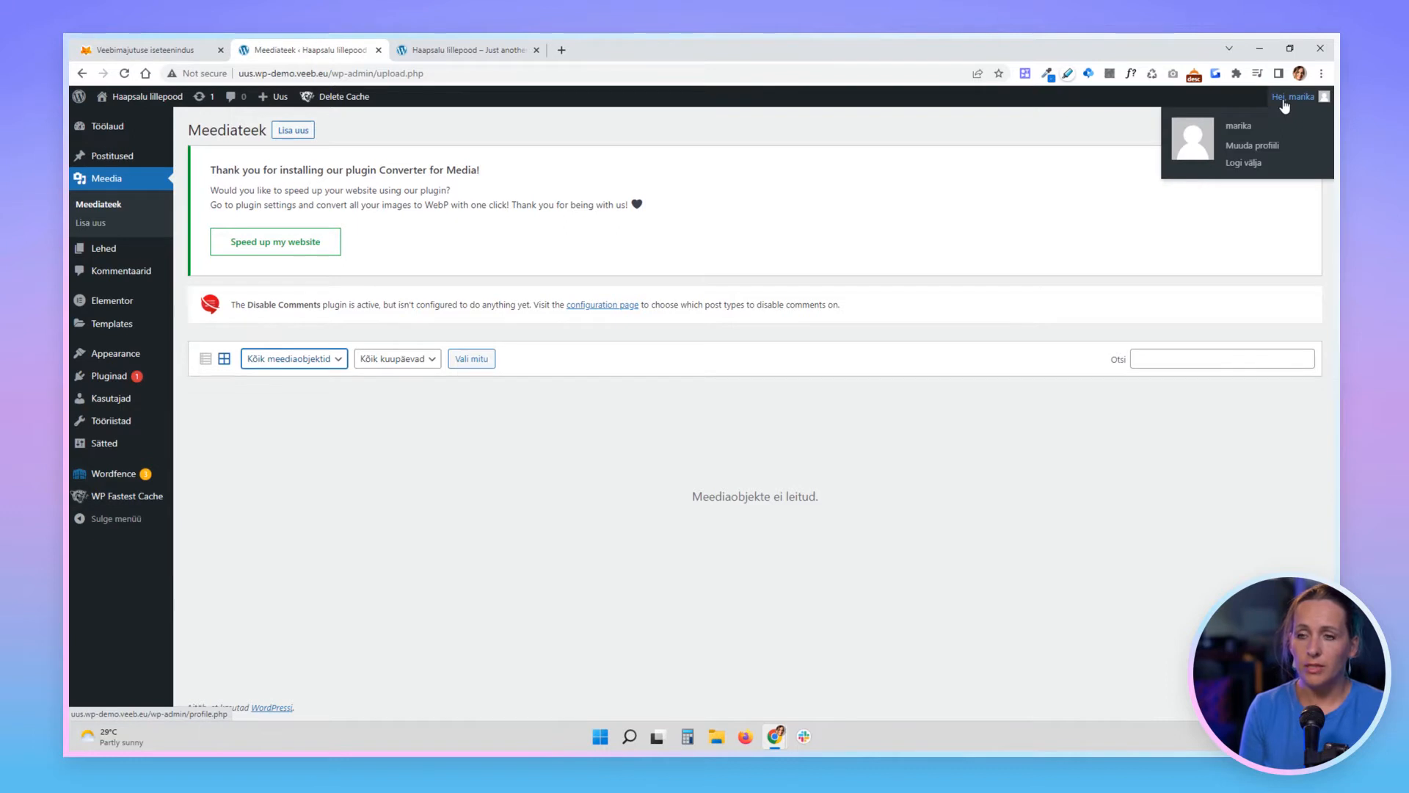
pyautogui.click(324, 360)
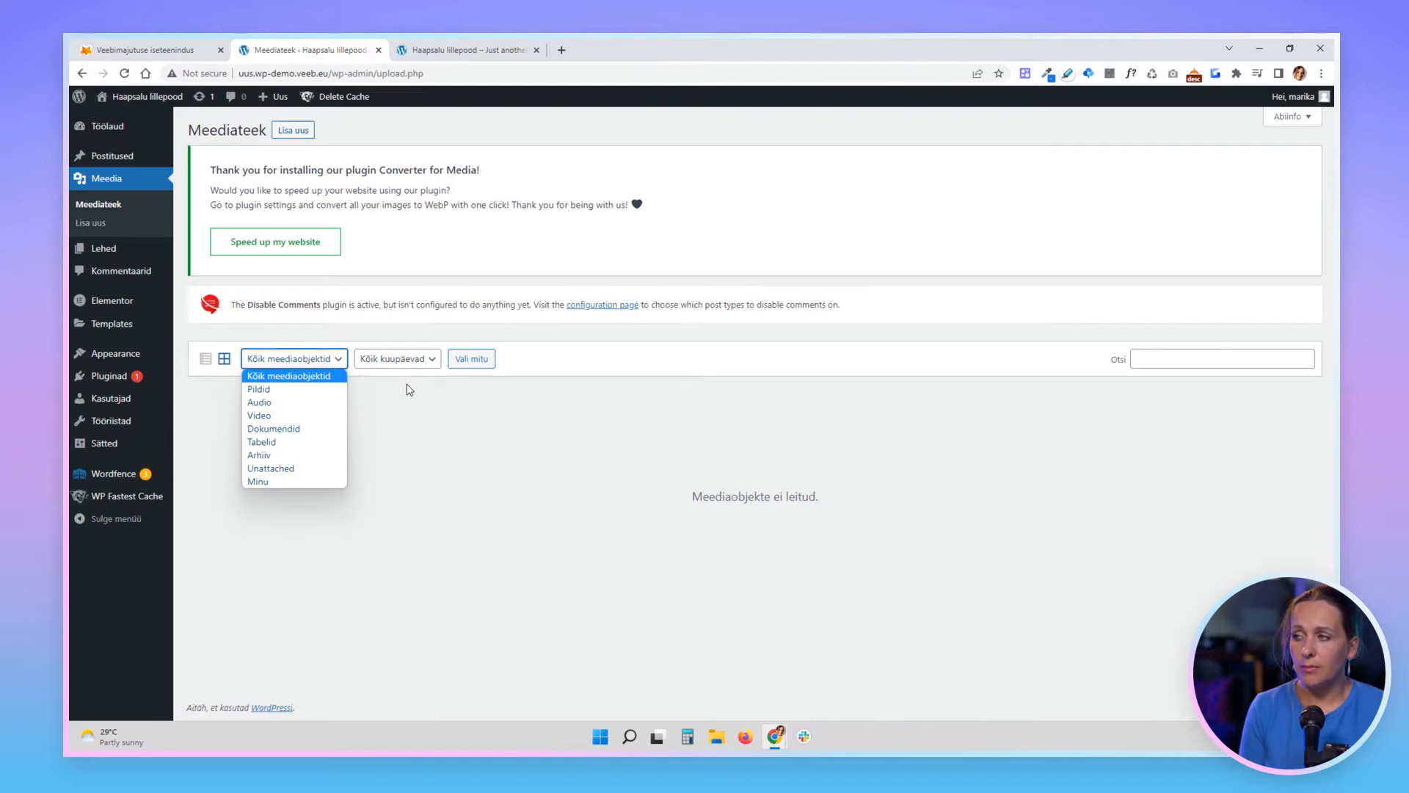
# - Compare the media library with the public Haapsalu lillepood front page and return to the admin
pyautogui.click(470, 49)
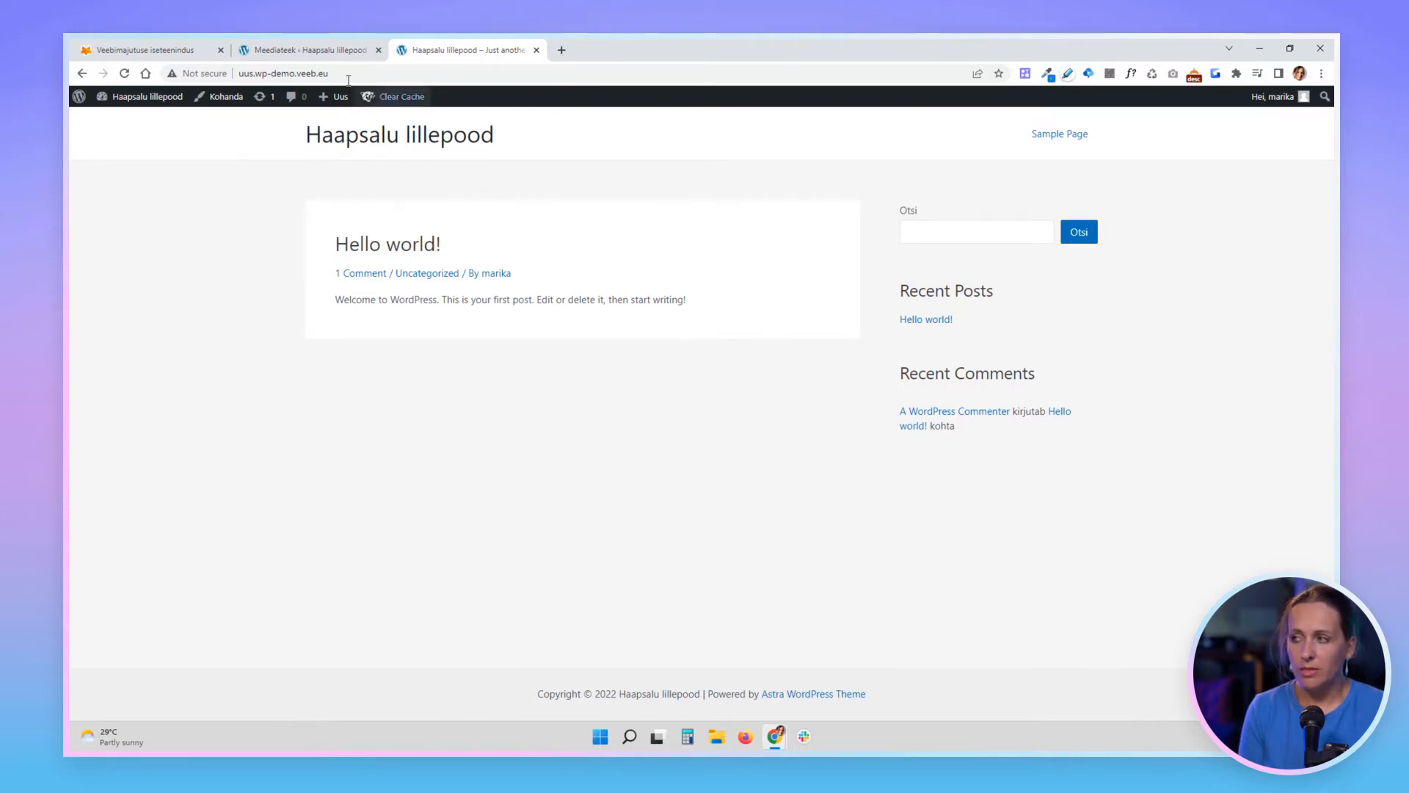
pyautogui.click(330, 50)
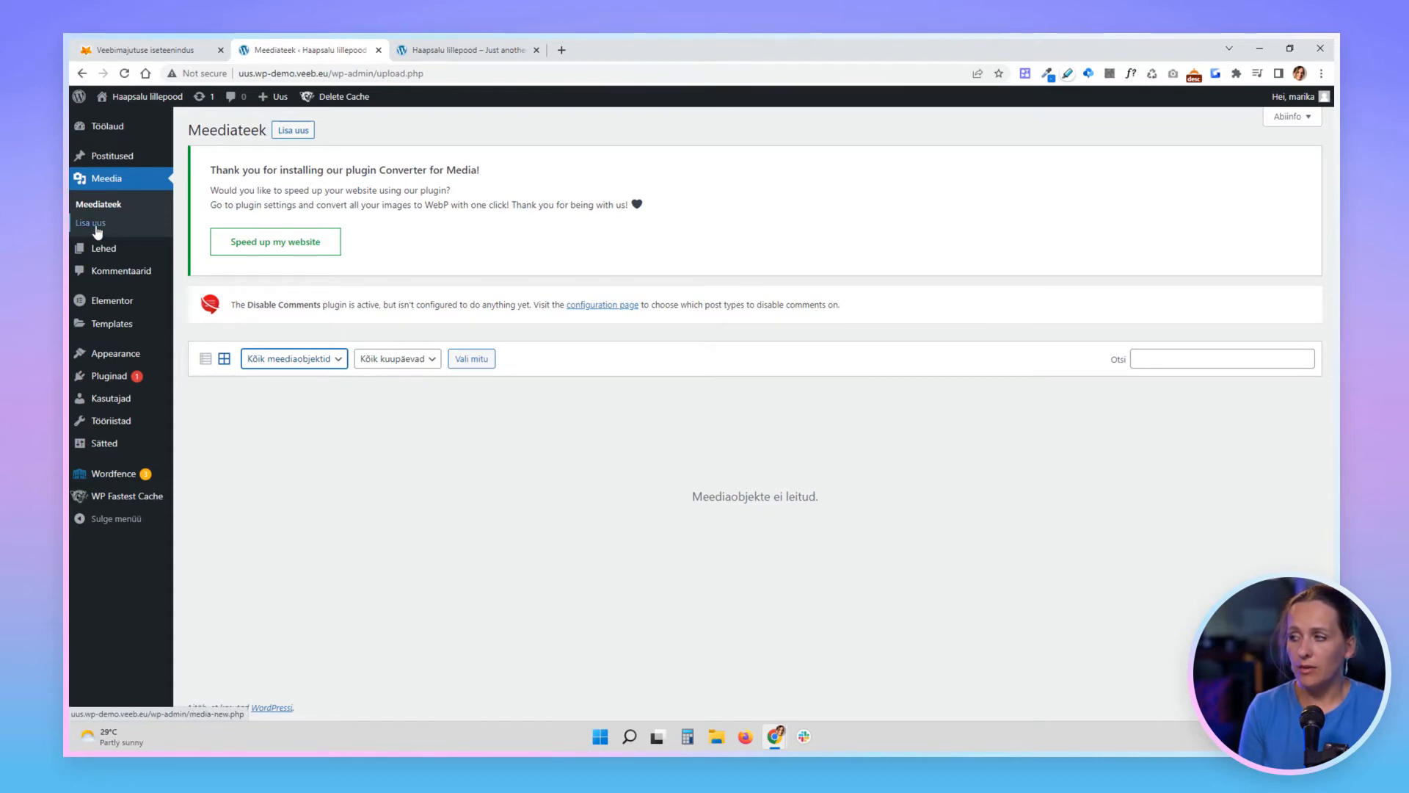
pyautogui.click(494, 52)
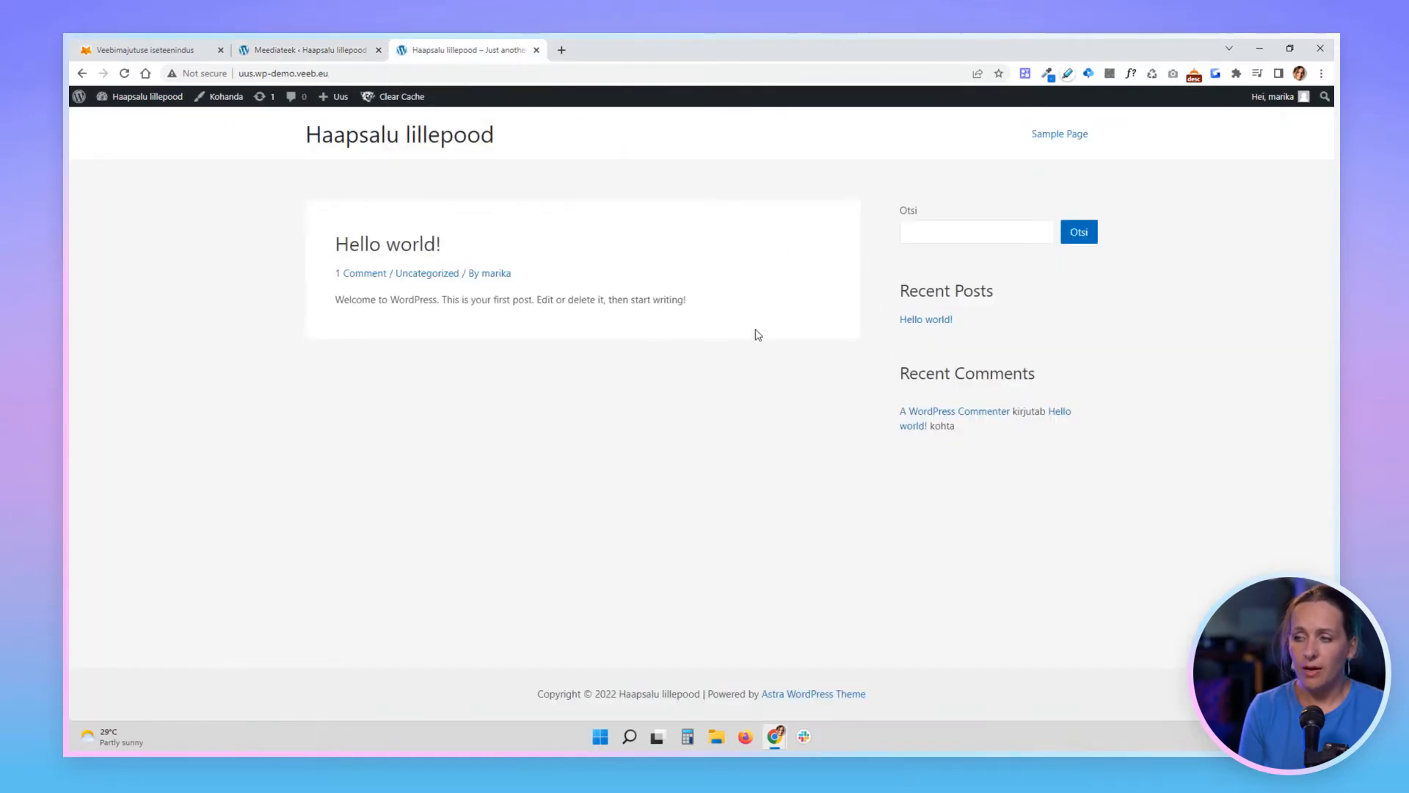
pyautogui.click(298, 45)
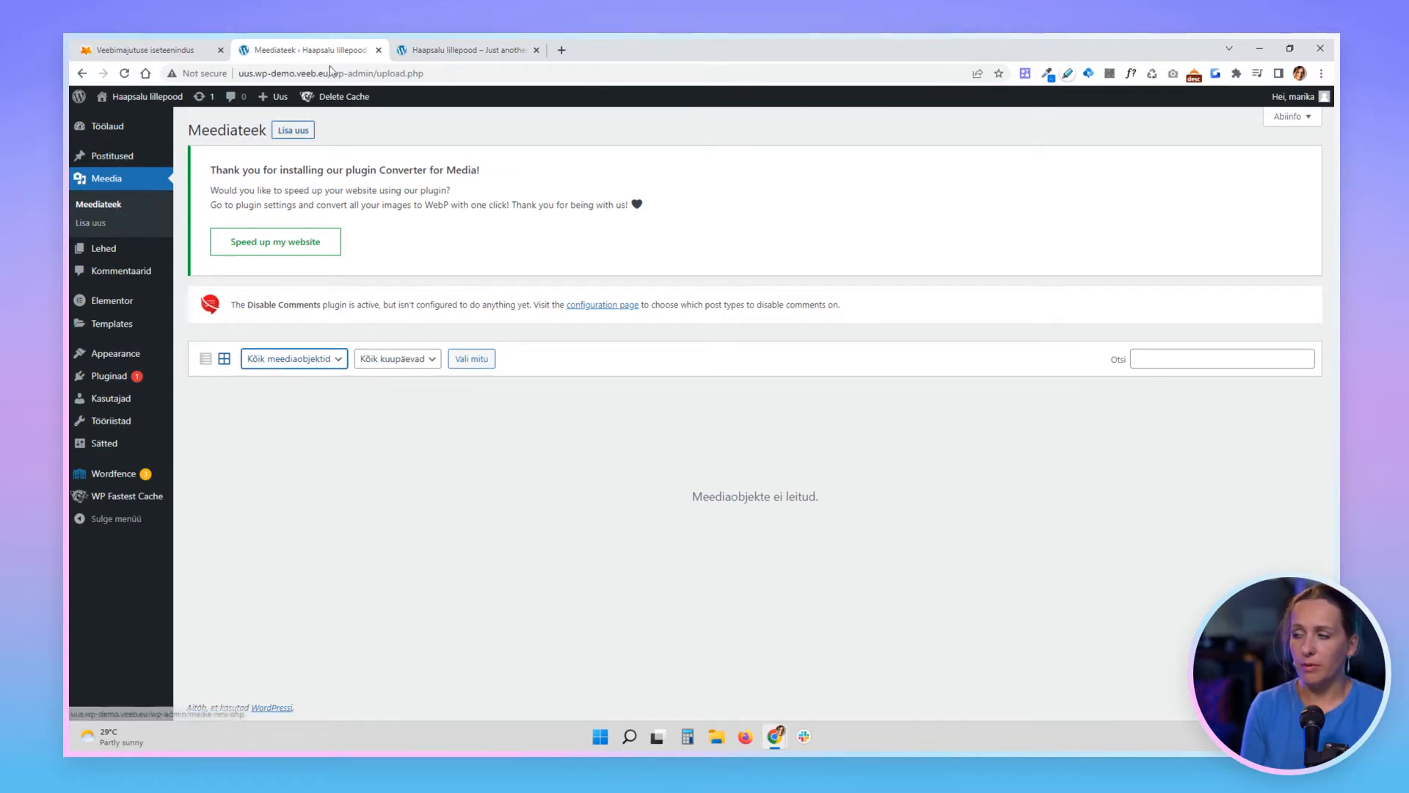
# - View the list of all pages, and open the comments list
pyautogui.click(107, 250)
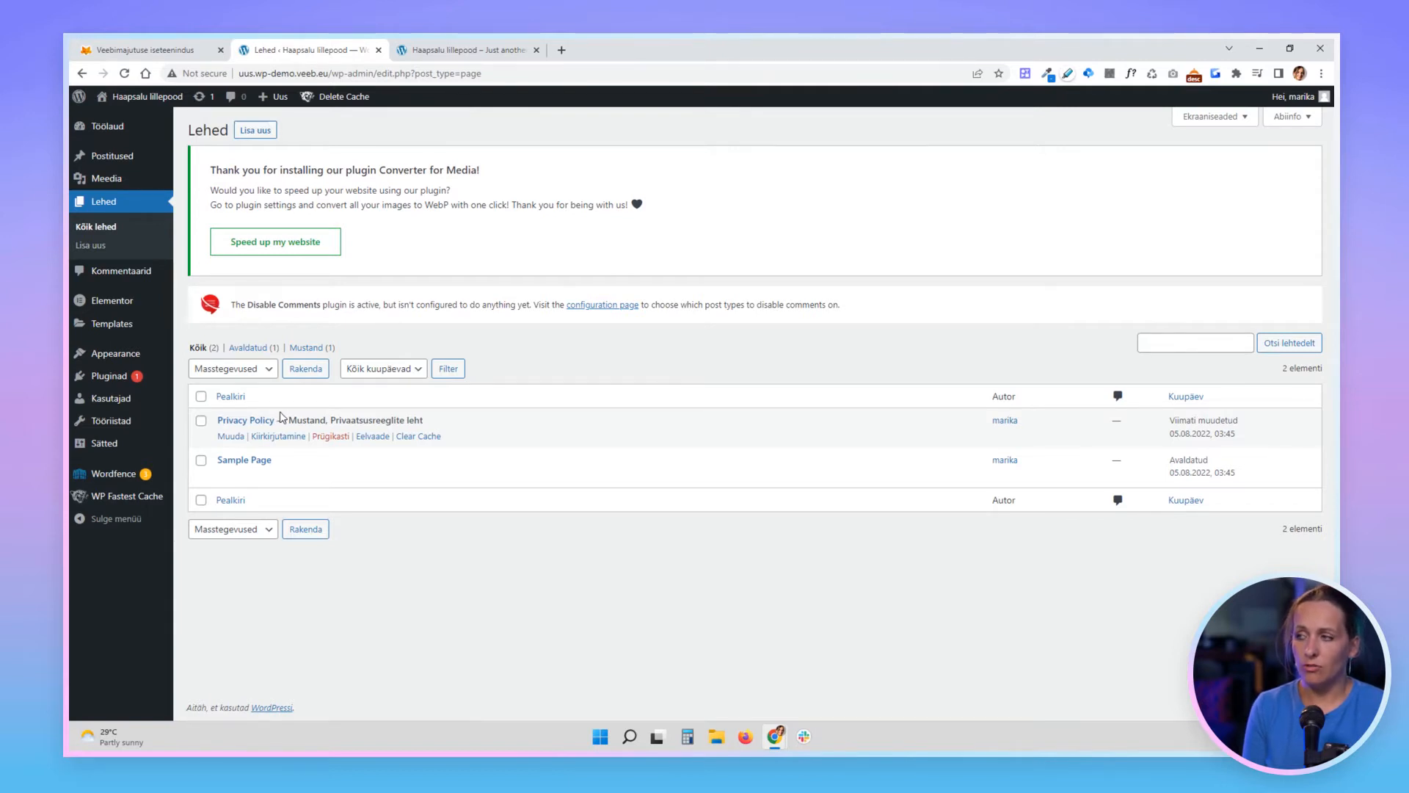
pyautogui.moveTo(117, 157)
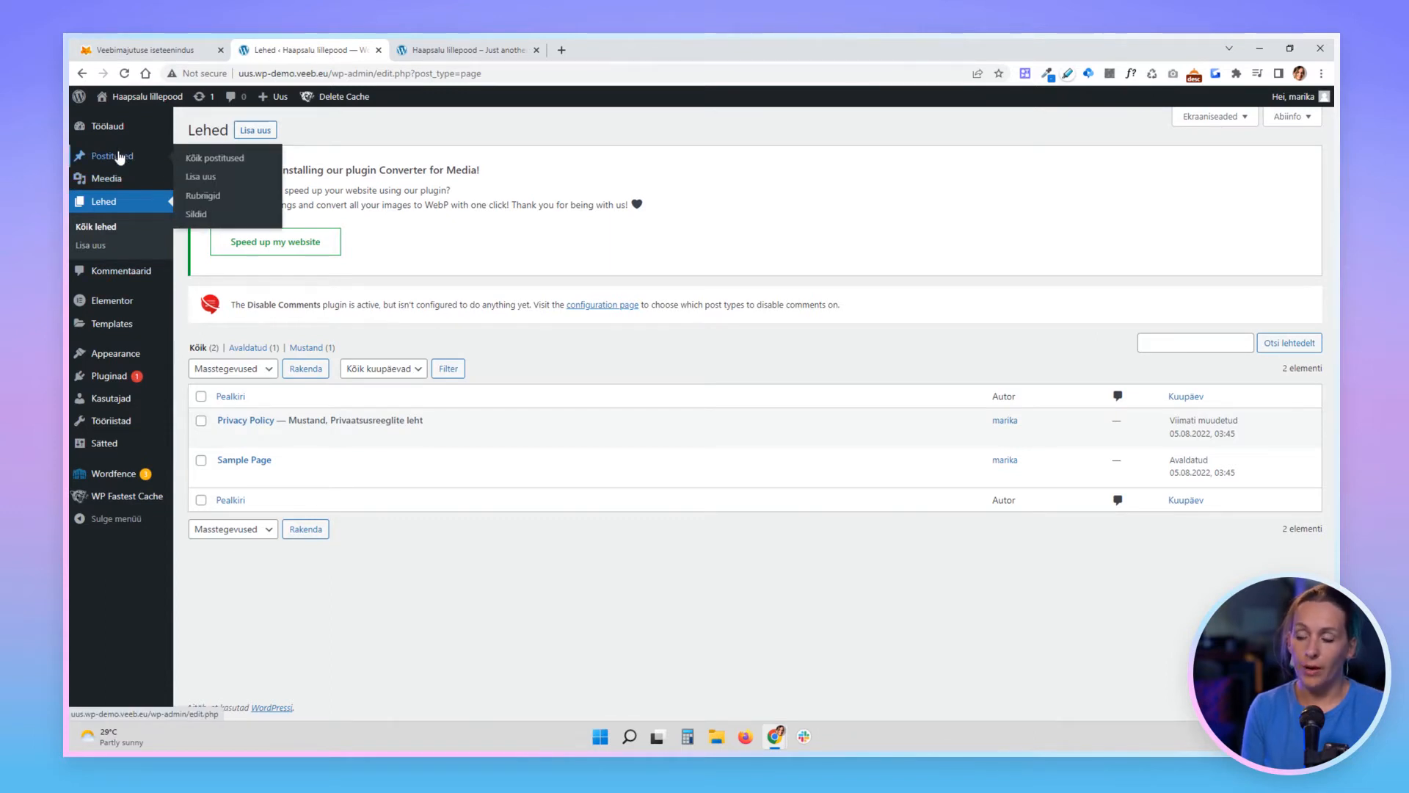
pyautogui.click(120, 272)
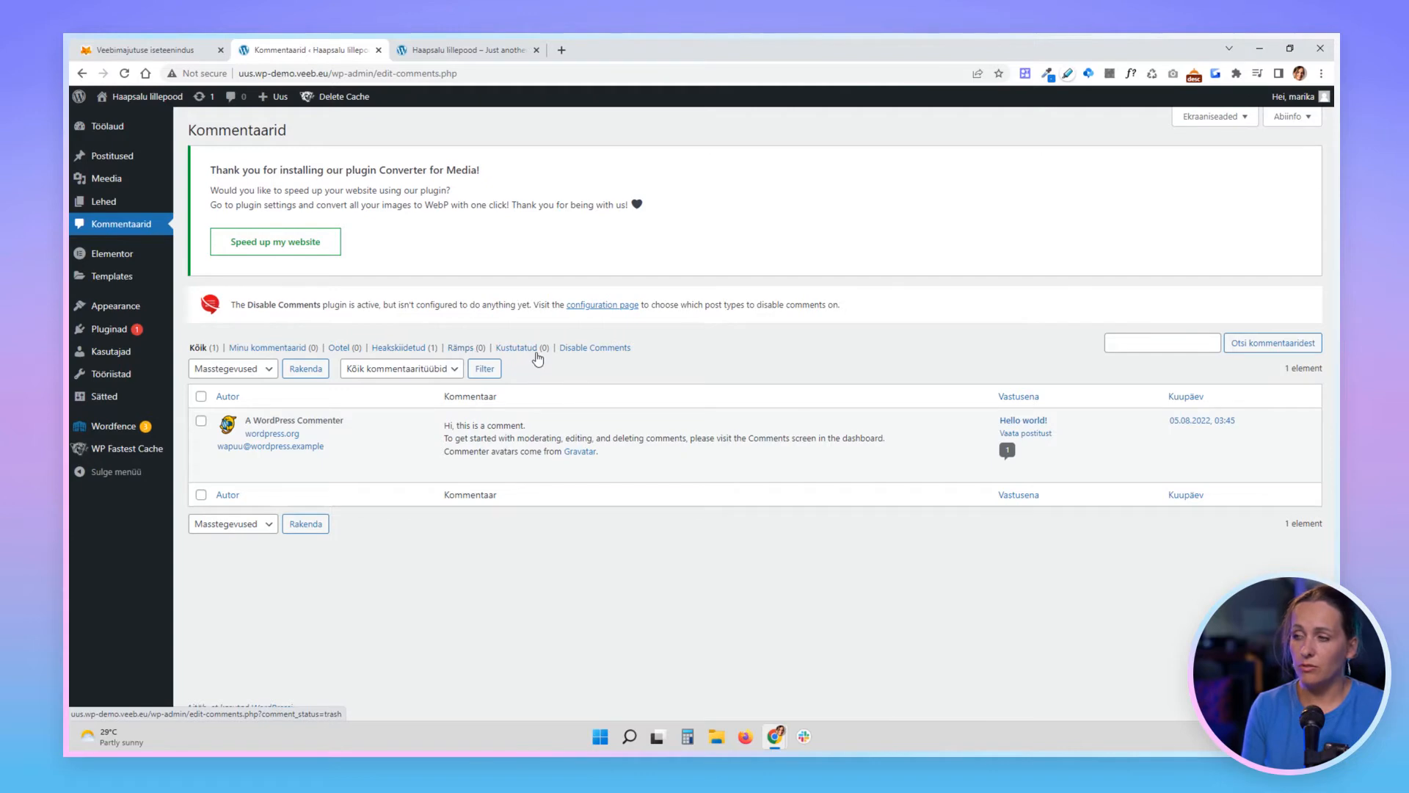
# - Open Elementor's general settings and compare the admin with the public Haapsalu lillepood front page
pyautogui.click(121, 256)
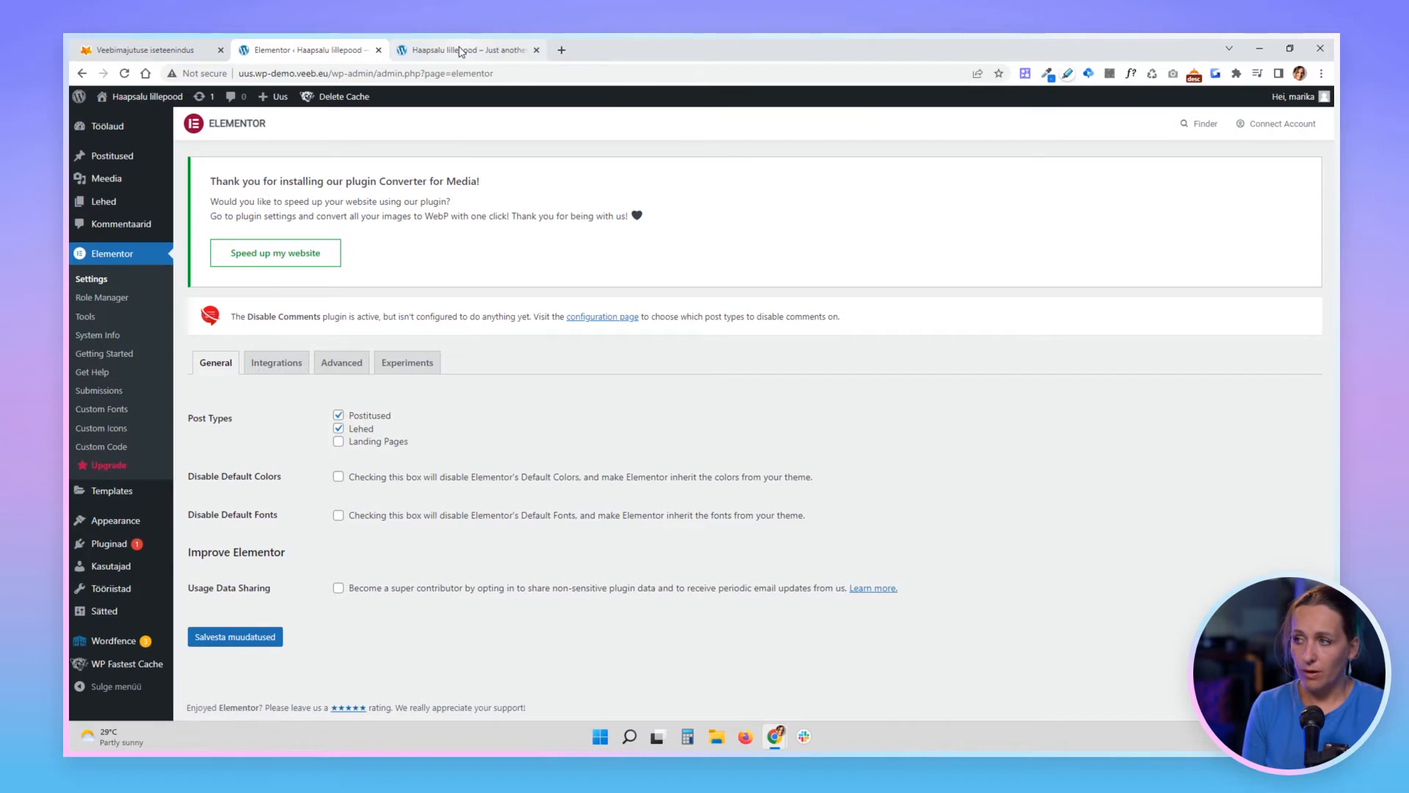
pyautogui.moveTo(461, 51)
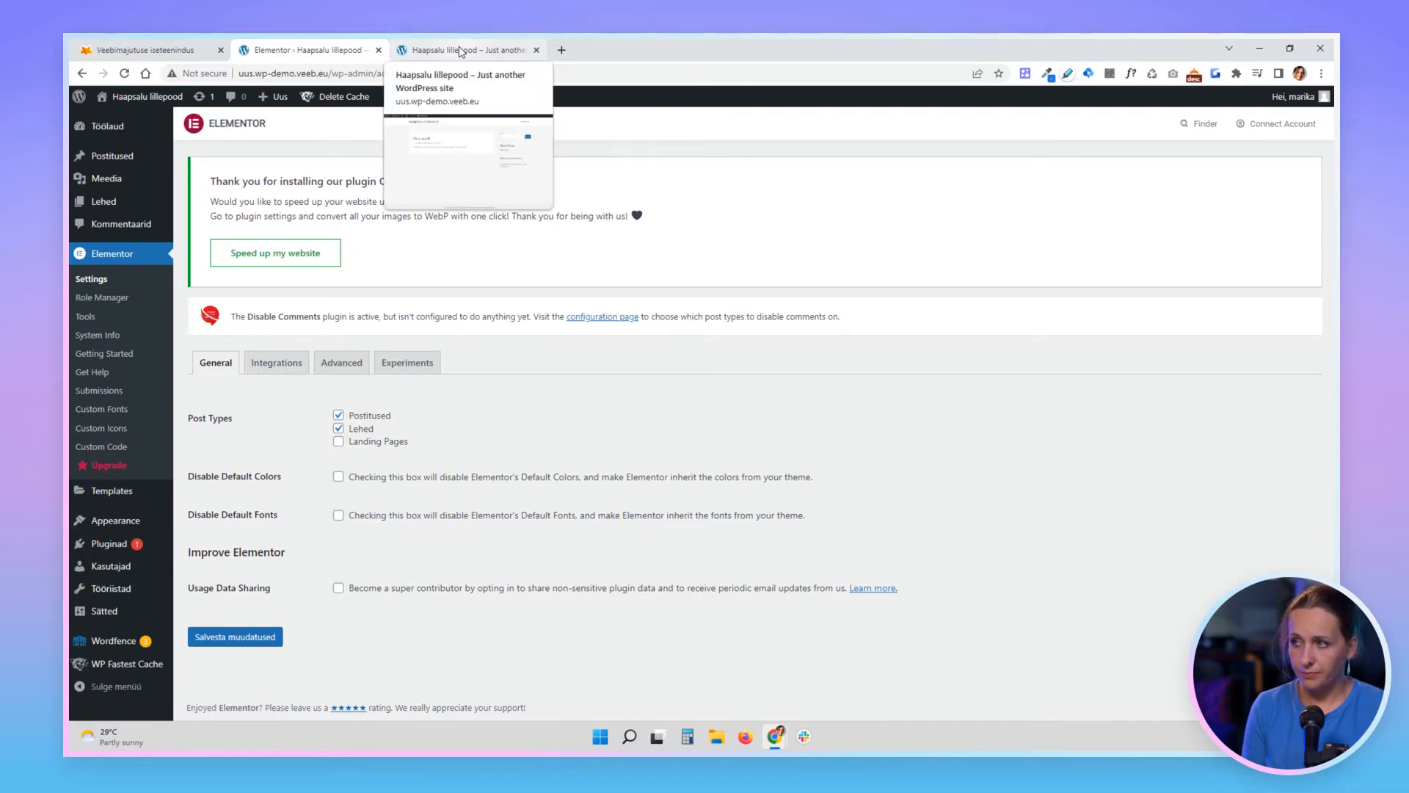
pyautogui.click(461, 52)
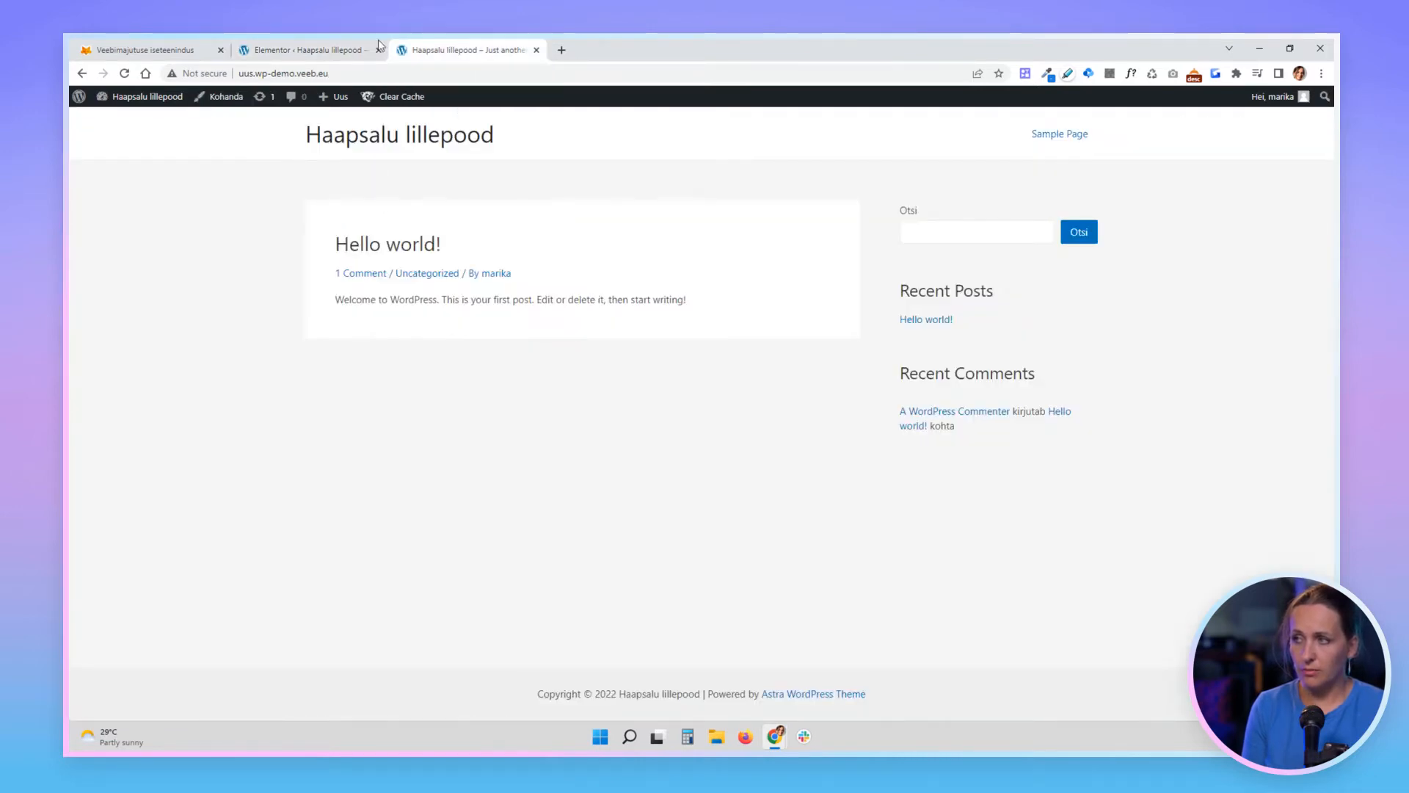
pyautogui.click(327, 50)
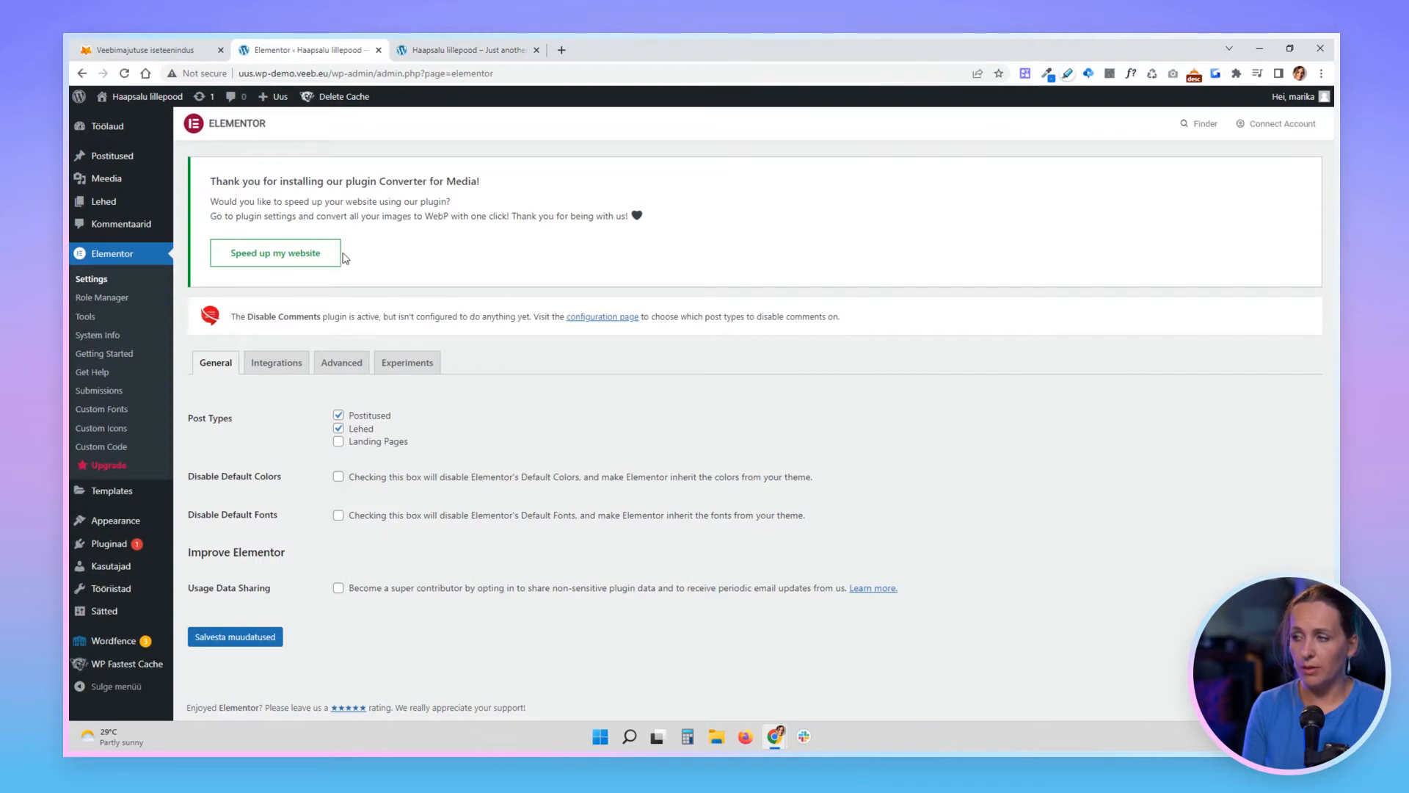
pyautogui.click(469, 50)
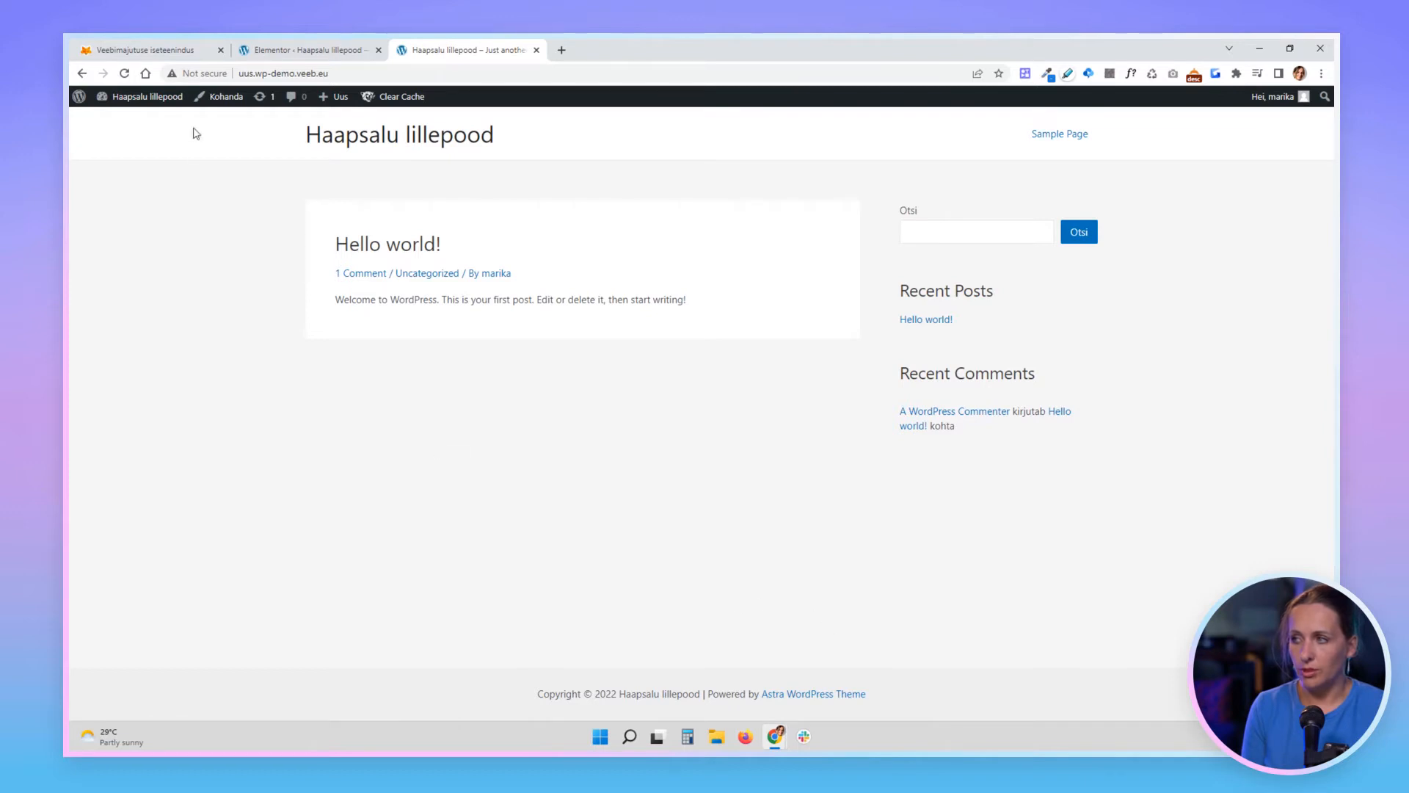
pyautogui.click(316, 52)
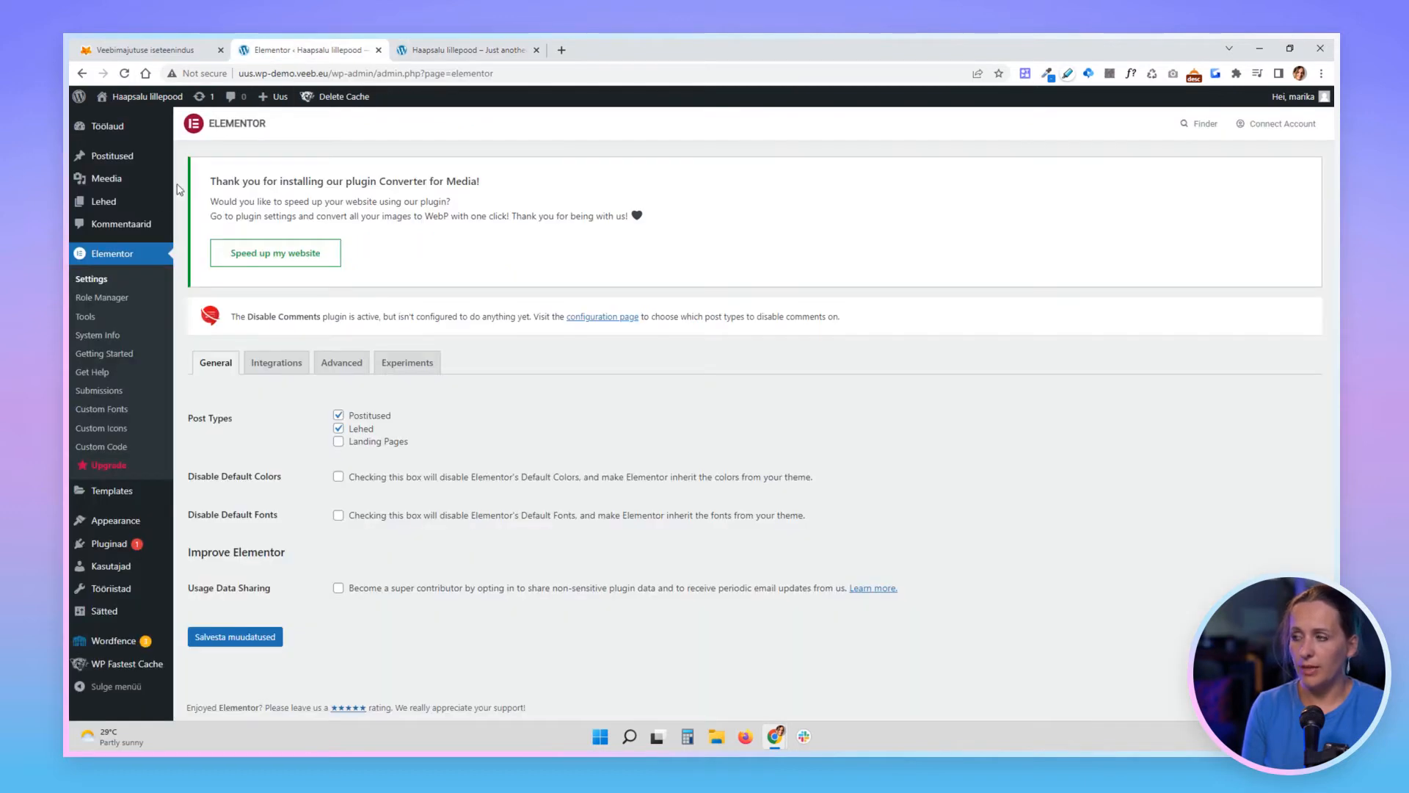
pyautogui.click(127, 254)
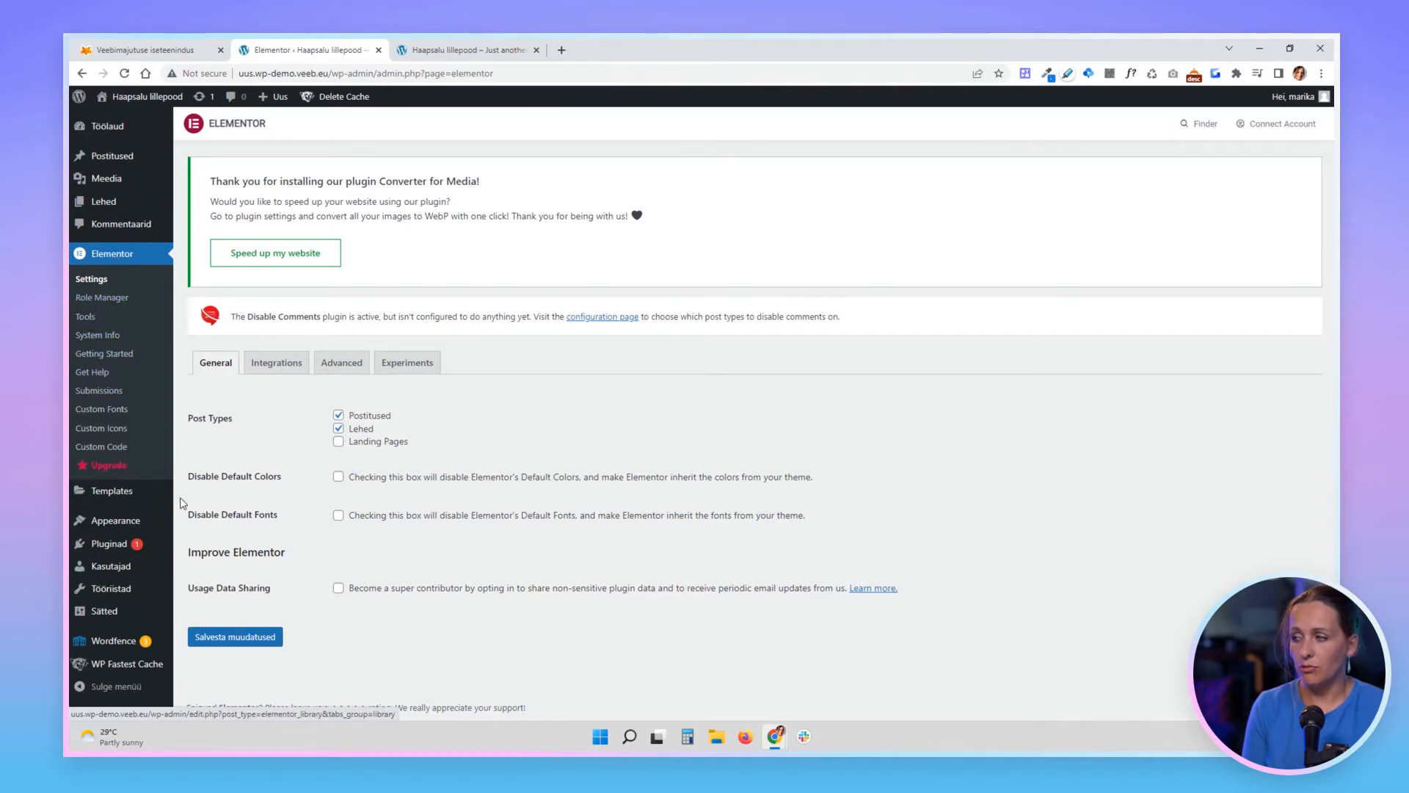
# - Review the Elementor, Templates and Appearance sections and open the installed themes overview
pyautogui.moveTo(143, 499)
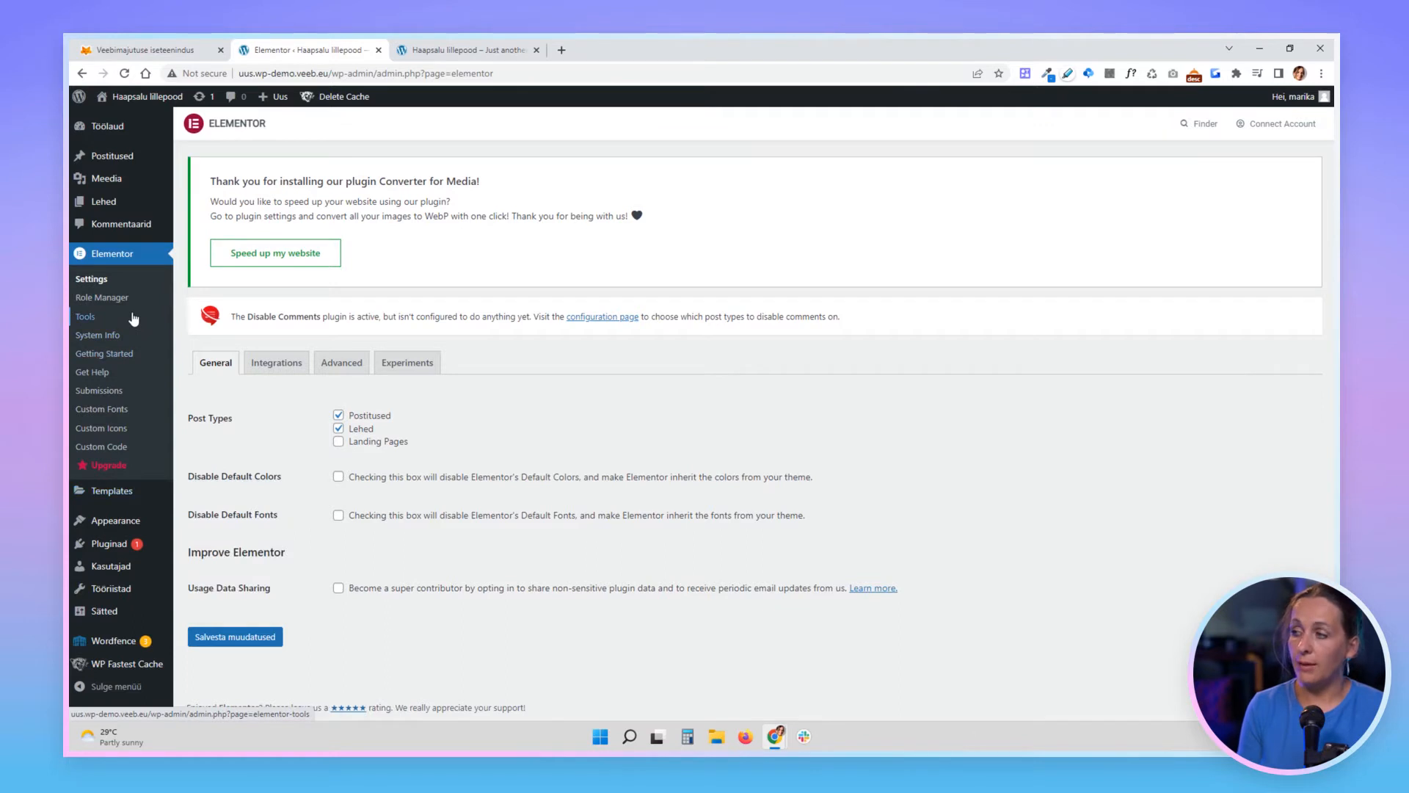
pyautogui.moveTo(153, 528)
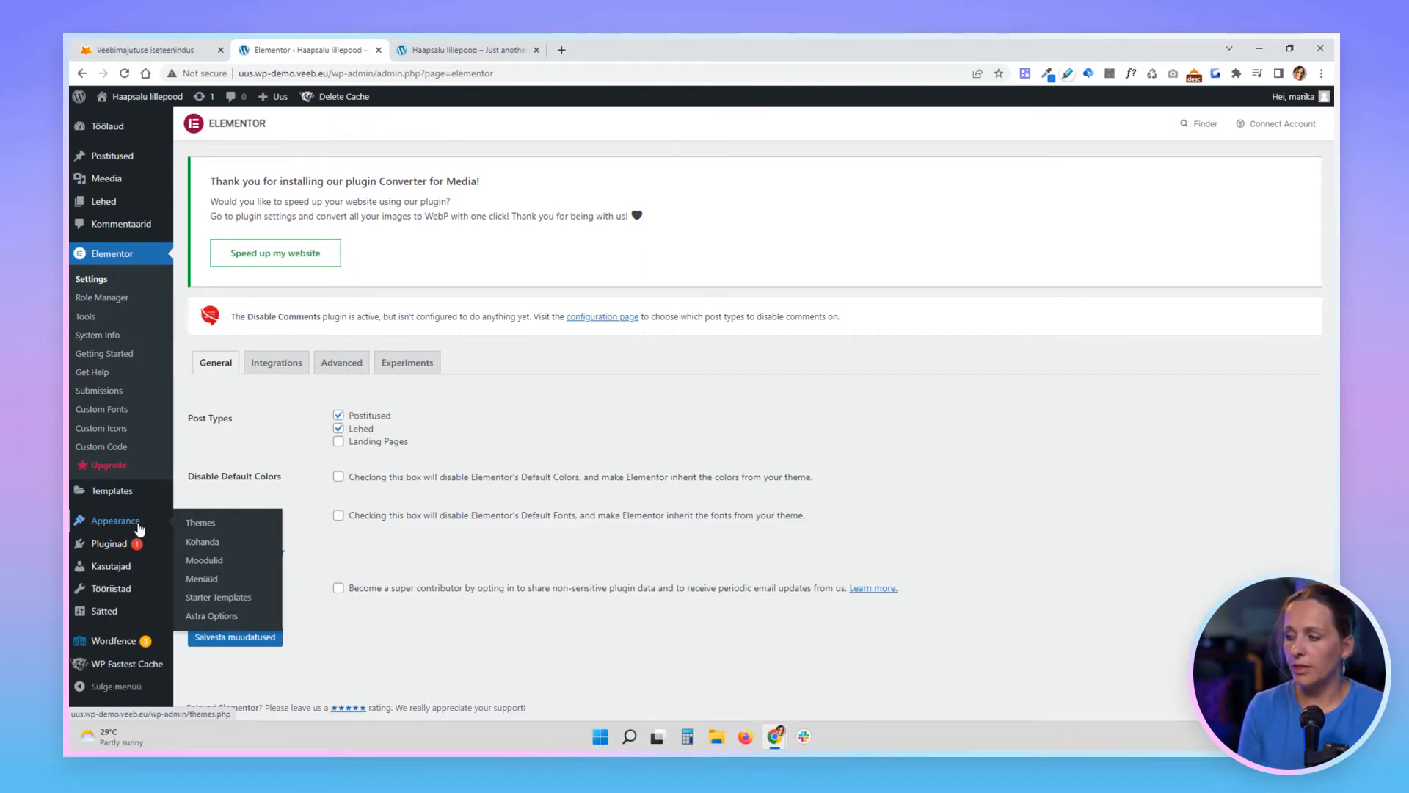
pyautogui.click(198, 530)
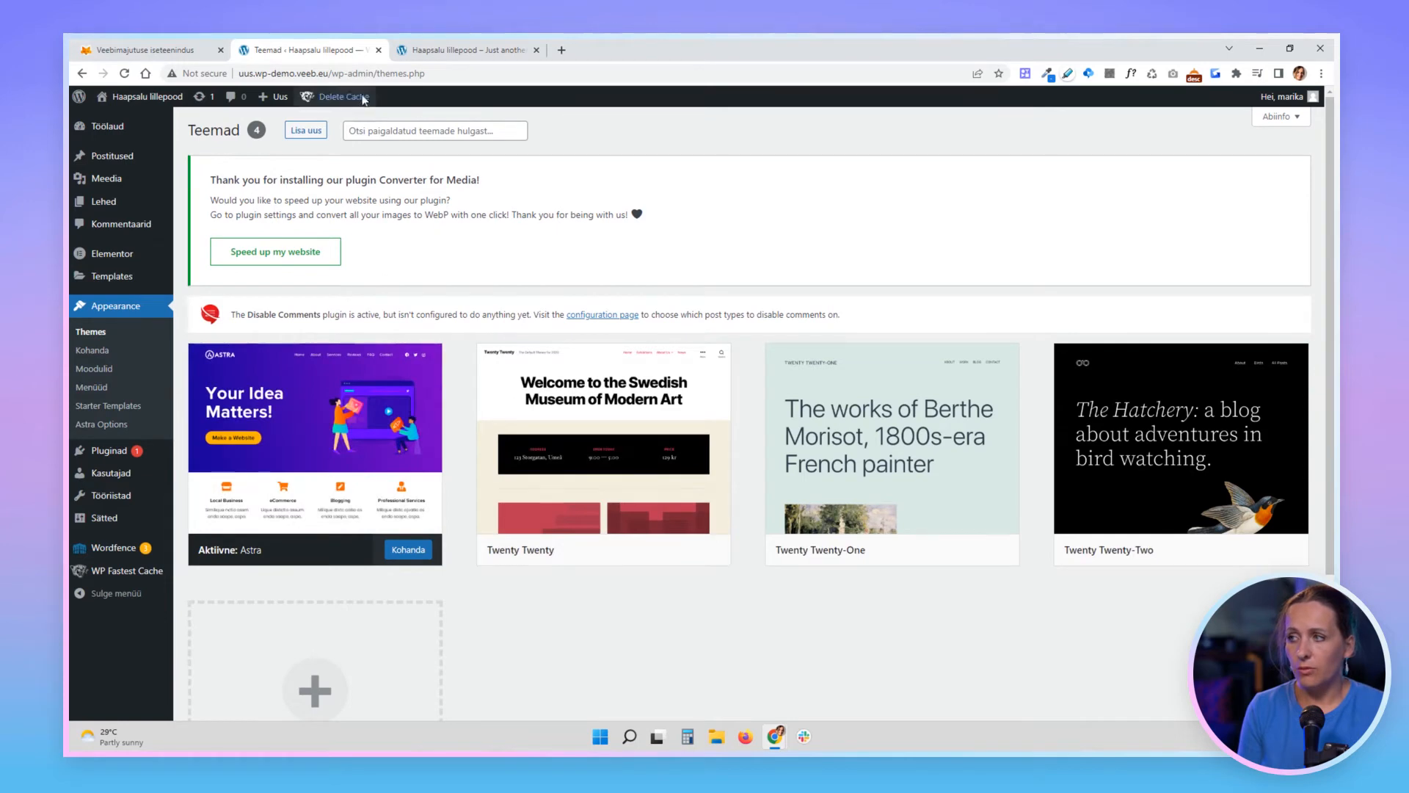
pyautogui.moveTo(394, 423)
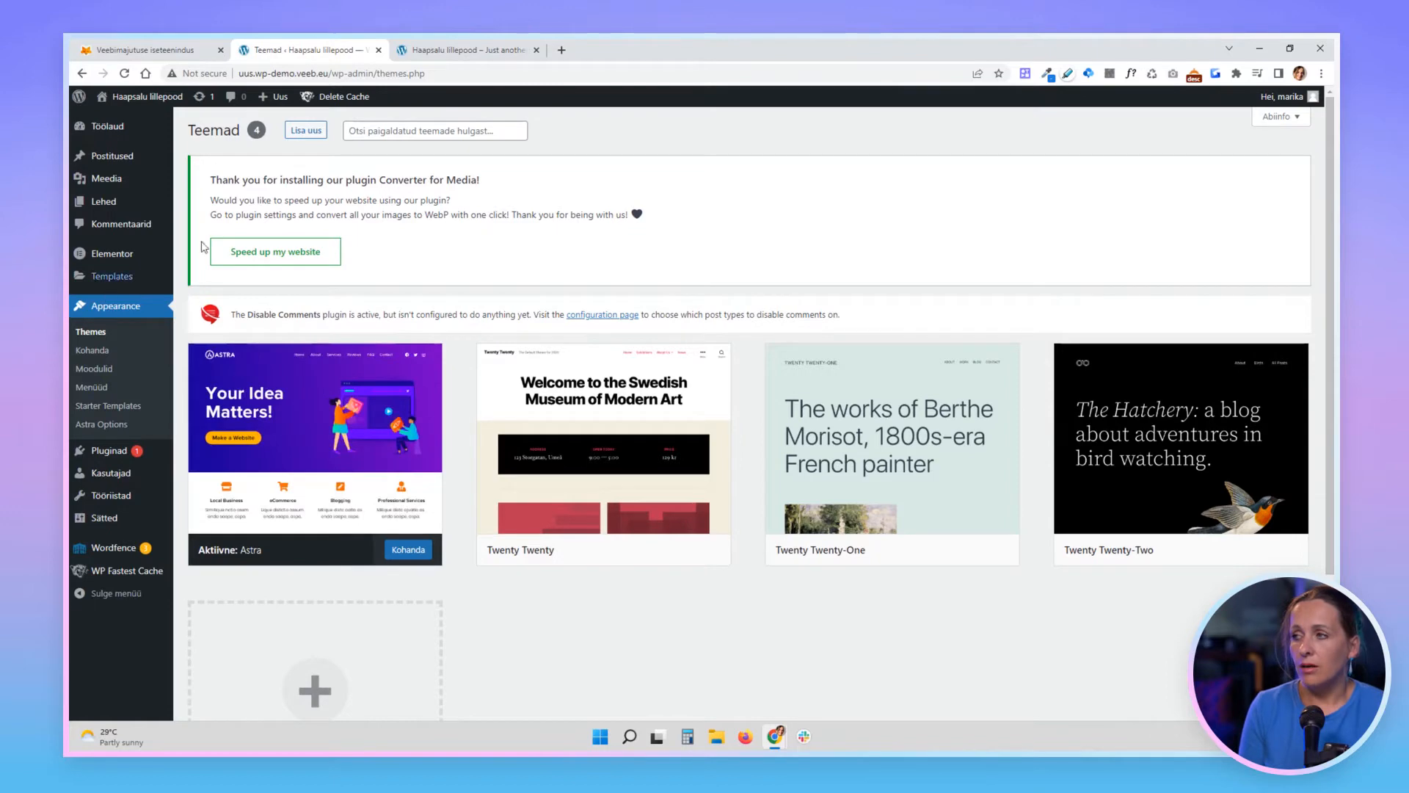
# - Search Google for "wordpress theme" in a new browser tab and open the ThemeForest WordPress themes result
pyautogui.click(562, 50)
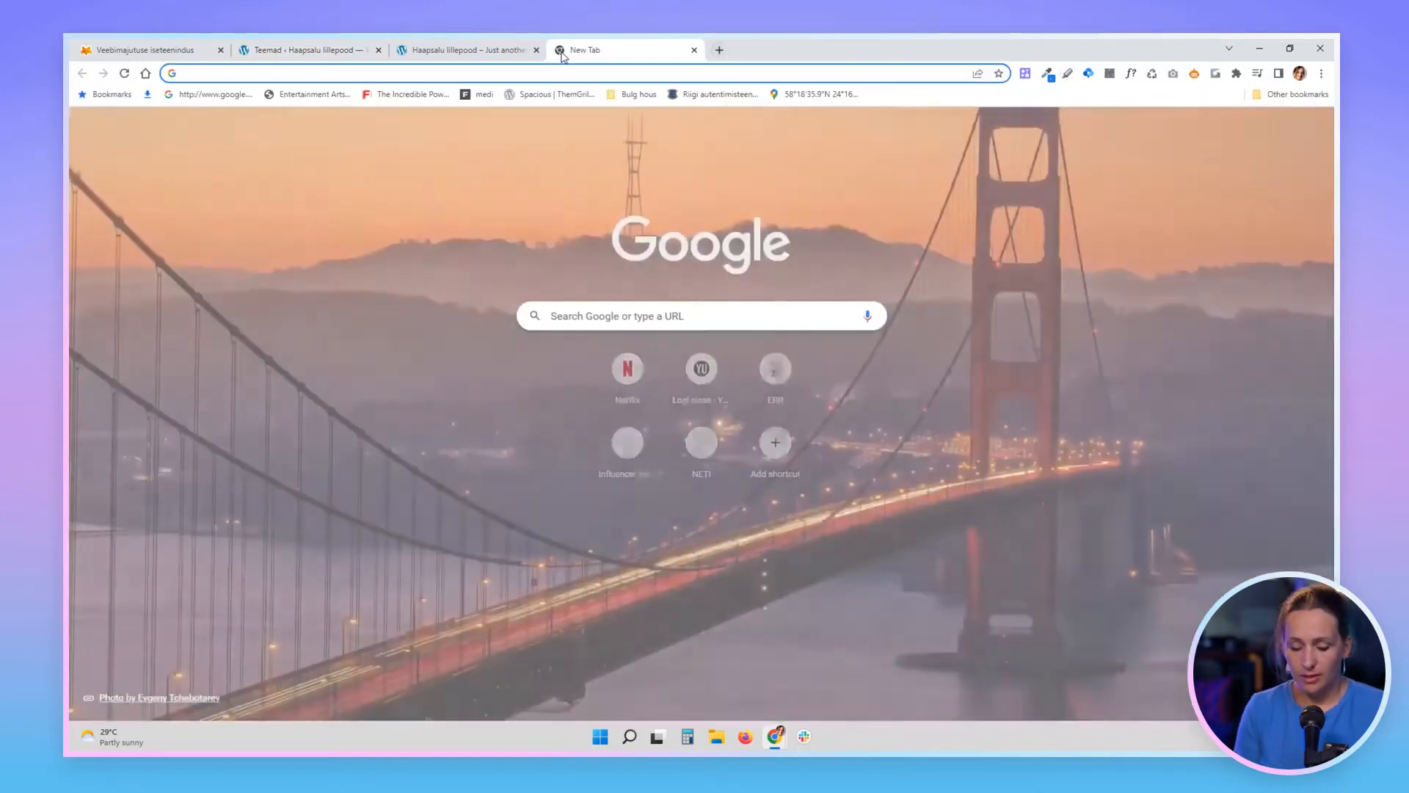
pyautogui.write('wordpress t')
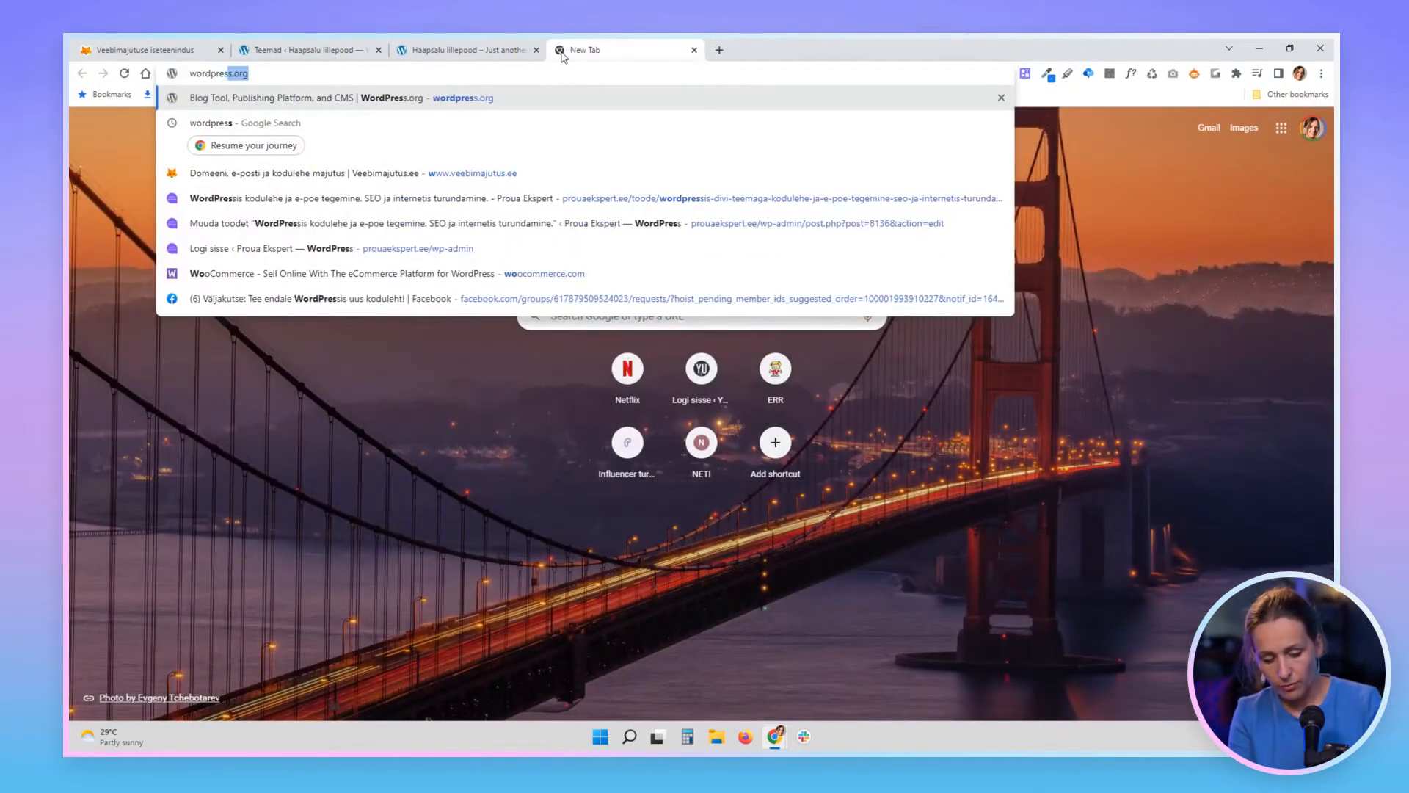
pyautogui.write('heme')
pyautogui.press('Return')
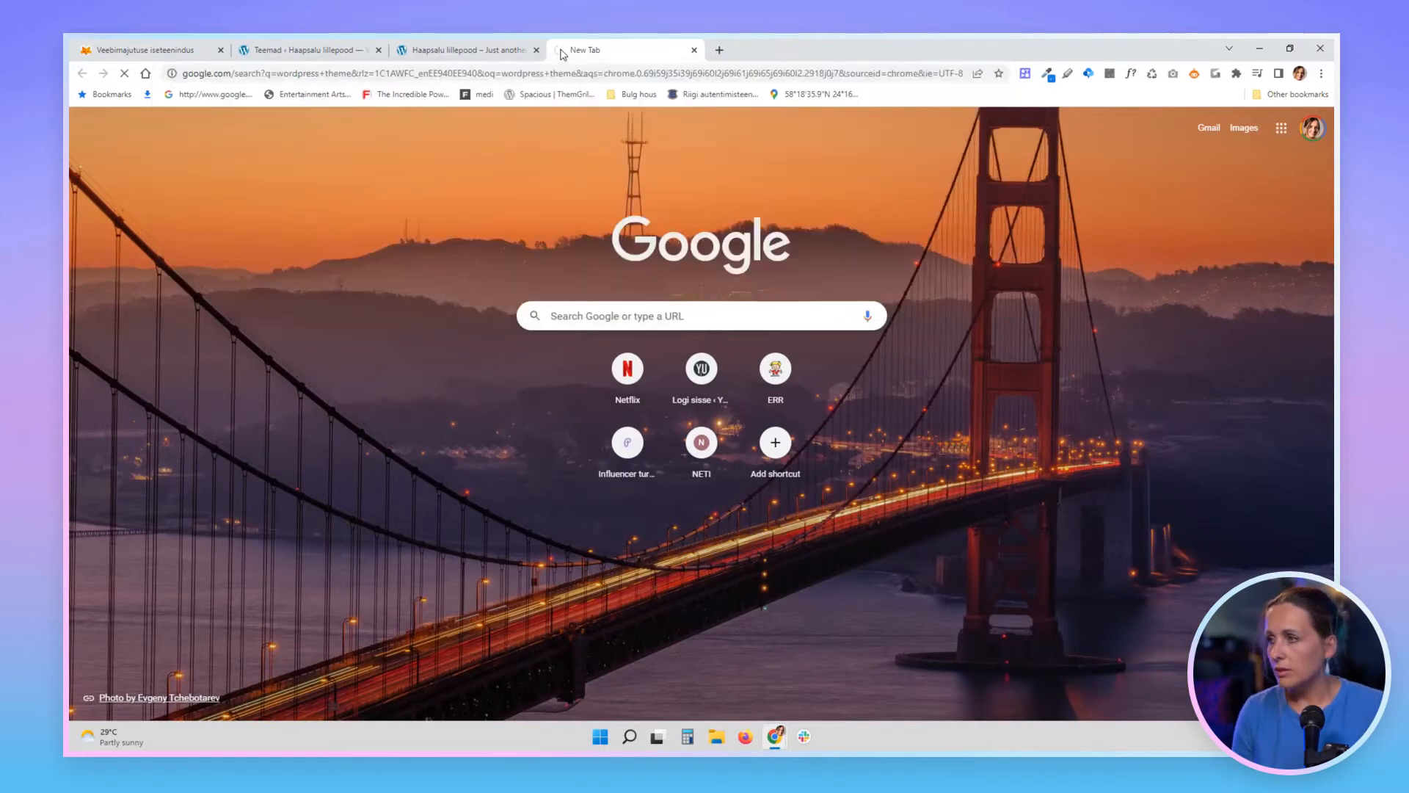
pyautogui.scroll(-2, 339, 411)
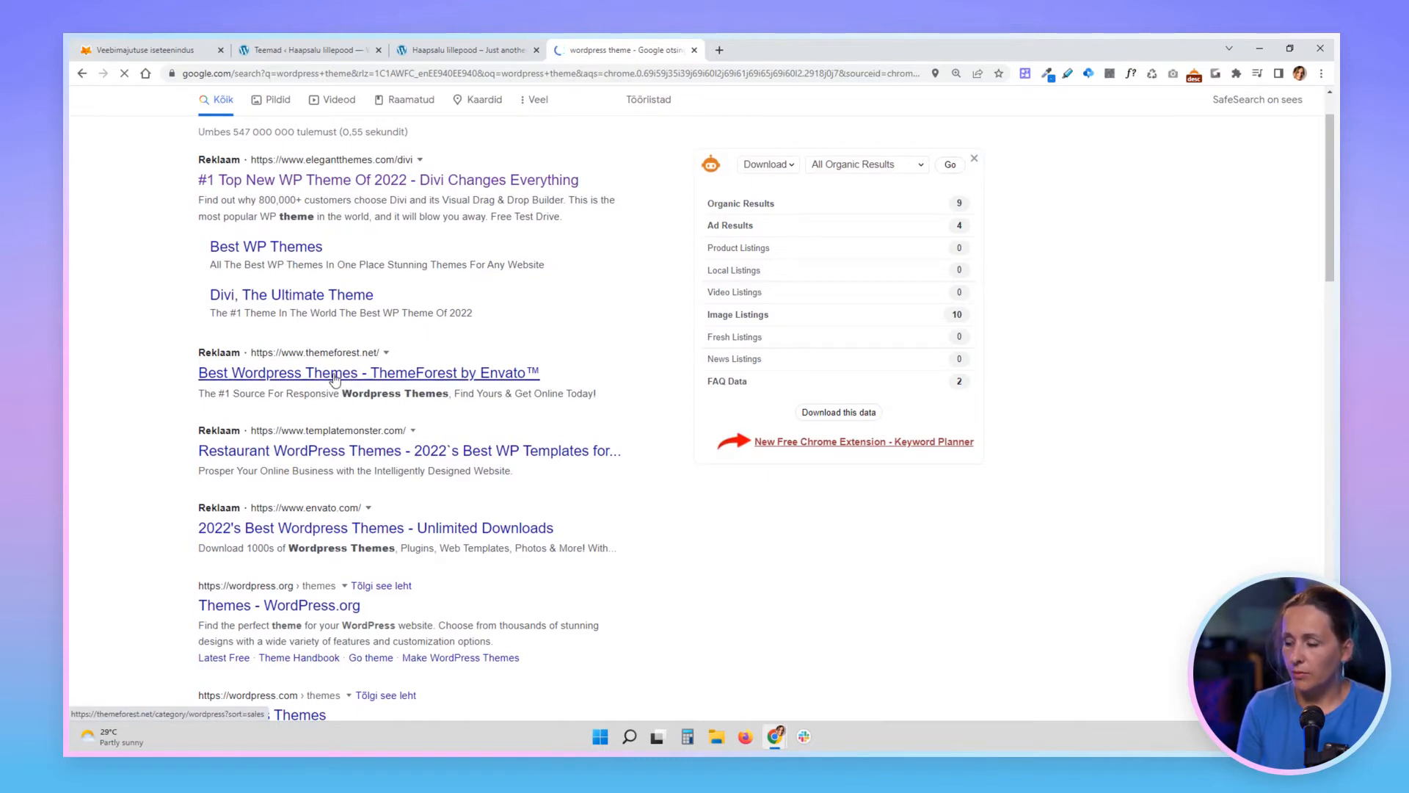
pyautogui.click(335, 378)
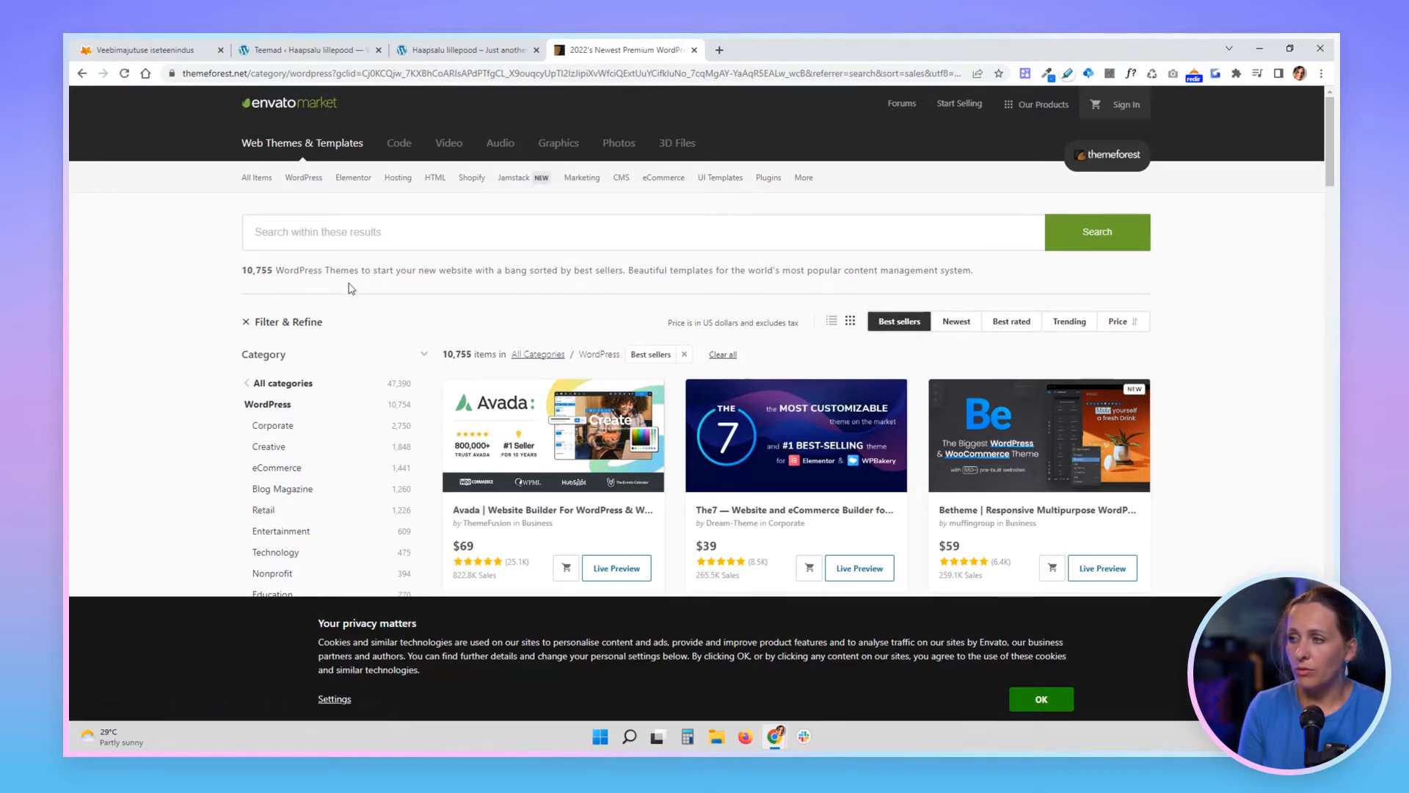
# - Browse ThemeForest's best-selling WordPress themes and filter categories, and return to the public Haapsalu lillepood page
pyautogui.scroll(-3, 580, 440)
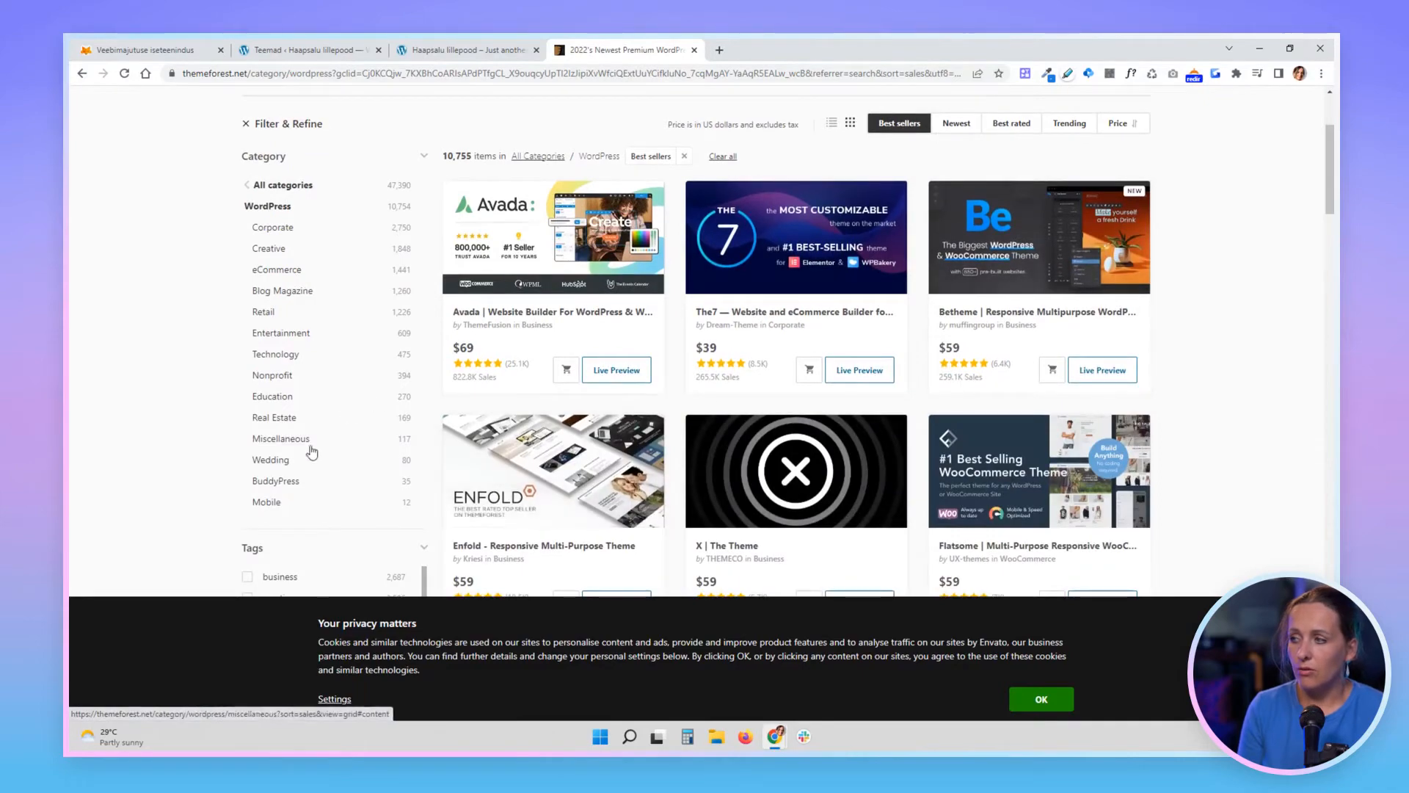
pyautogui.scroll(-3, 300, 411)
pyautogui.scroll(-3, 312, 514)
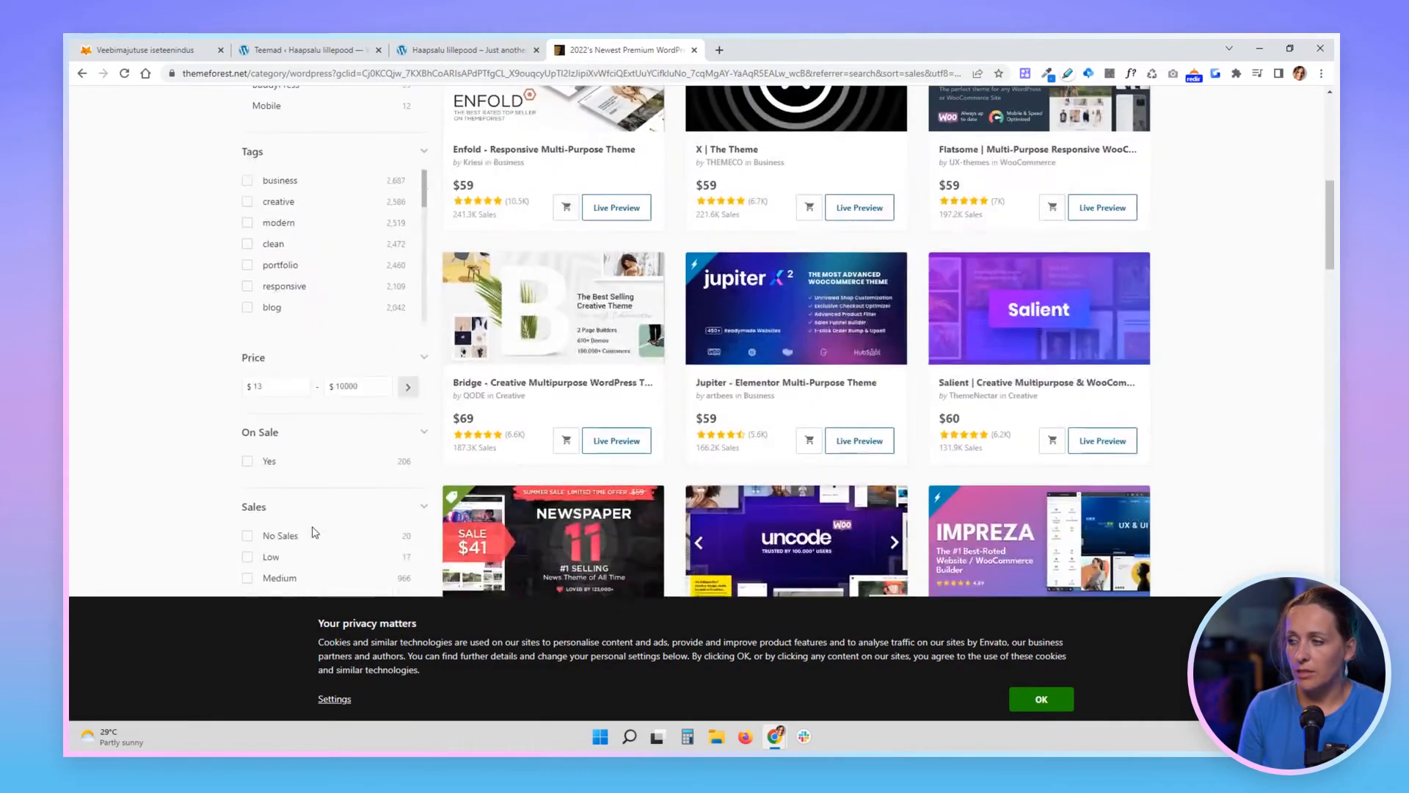
pyautogui.scroll(-2, 316, 528)
pyautogui.scroll(15, 320, 530)
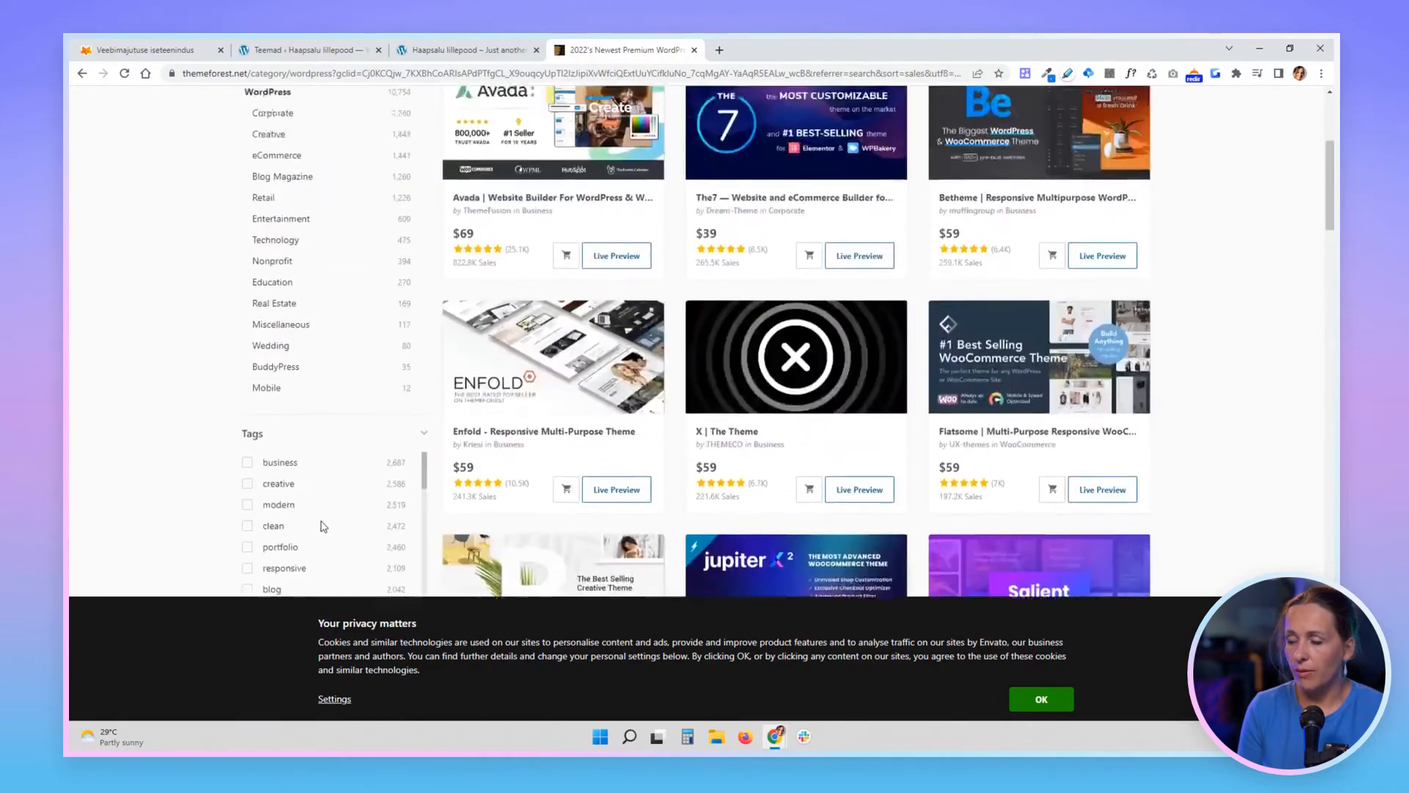
pyautogui.click(465, 50)
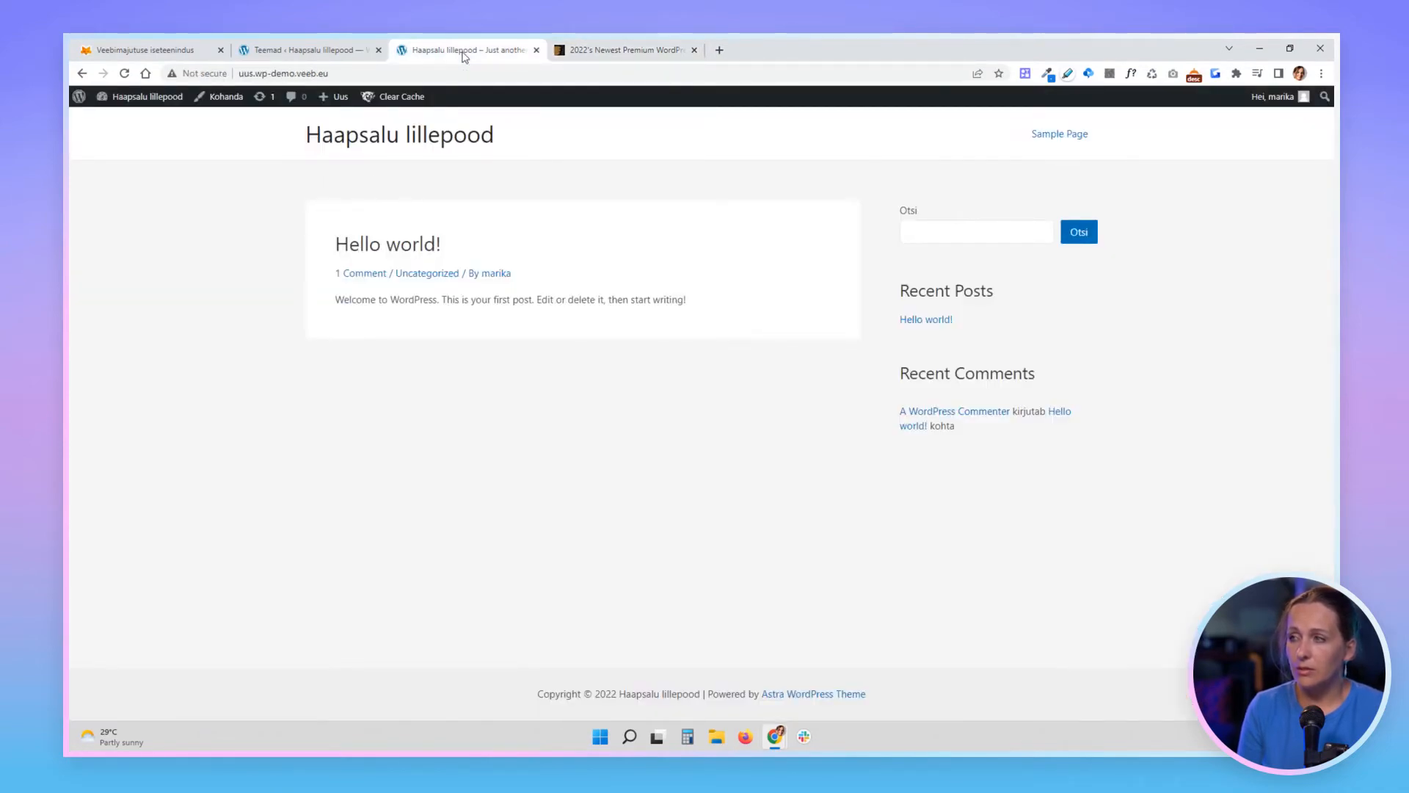
# - Return to the installed themes overview in the admin and open the Customizer for the active Astra theme
pyautogui.click(338, 54)
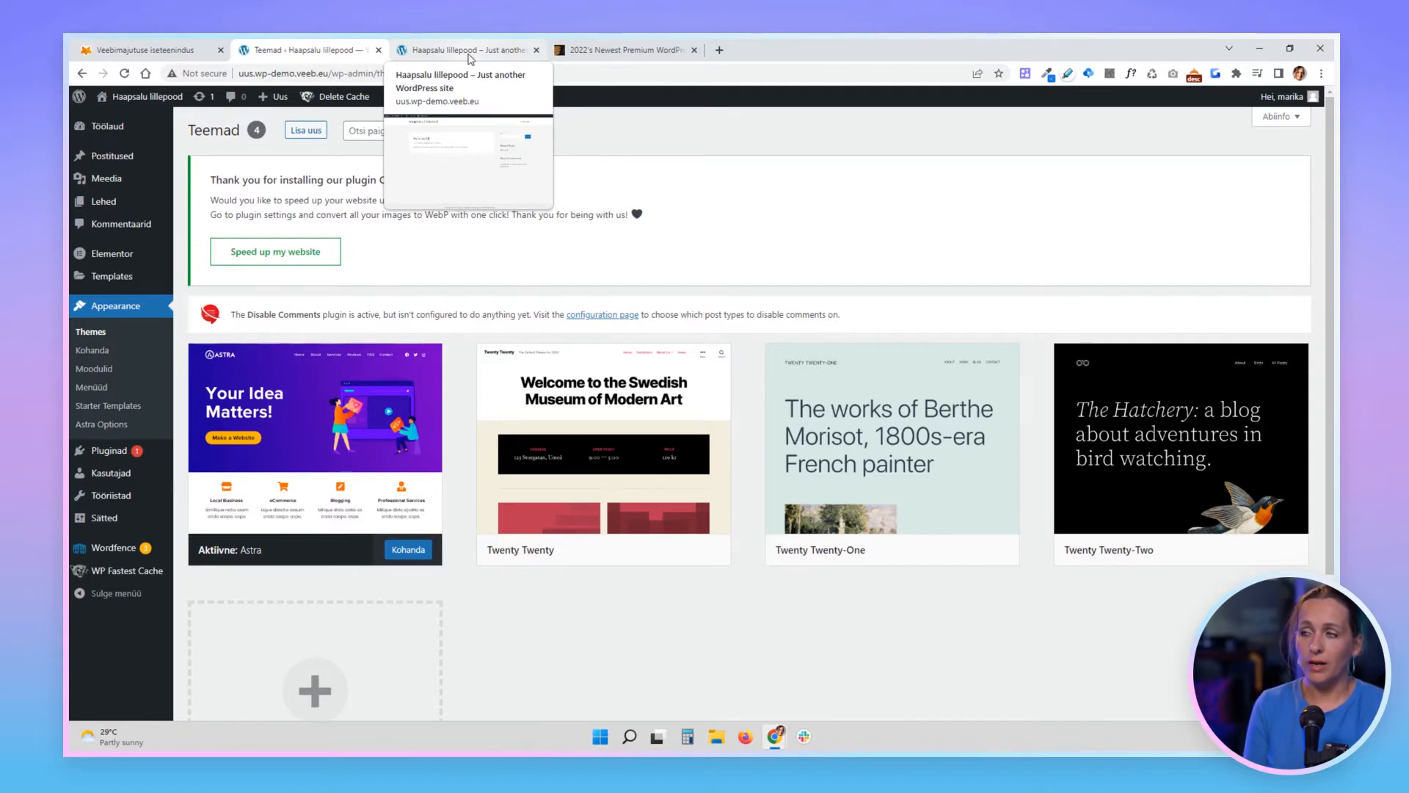
pyautogui.moveTo(131, 255)
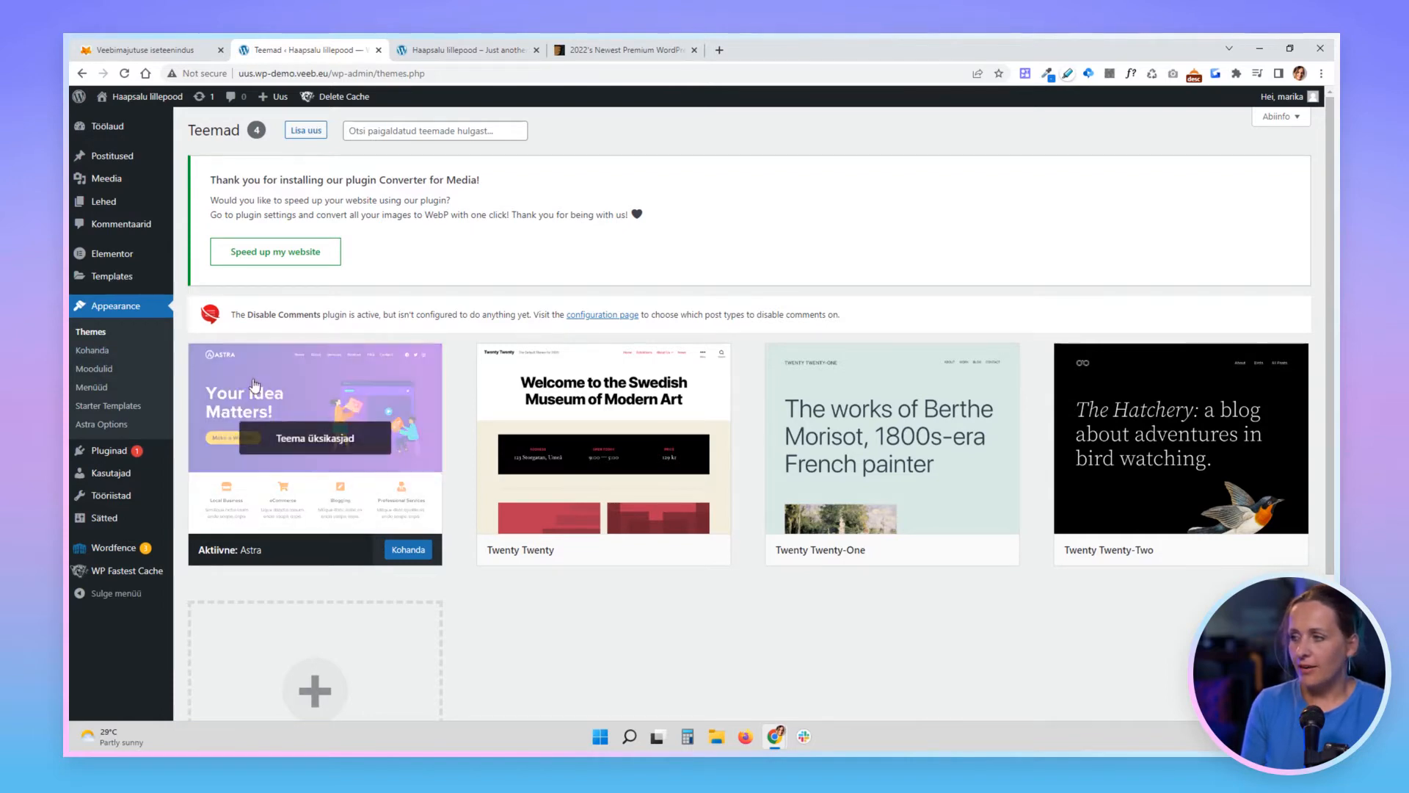
pyautogui.click(99, 351)
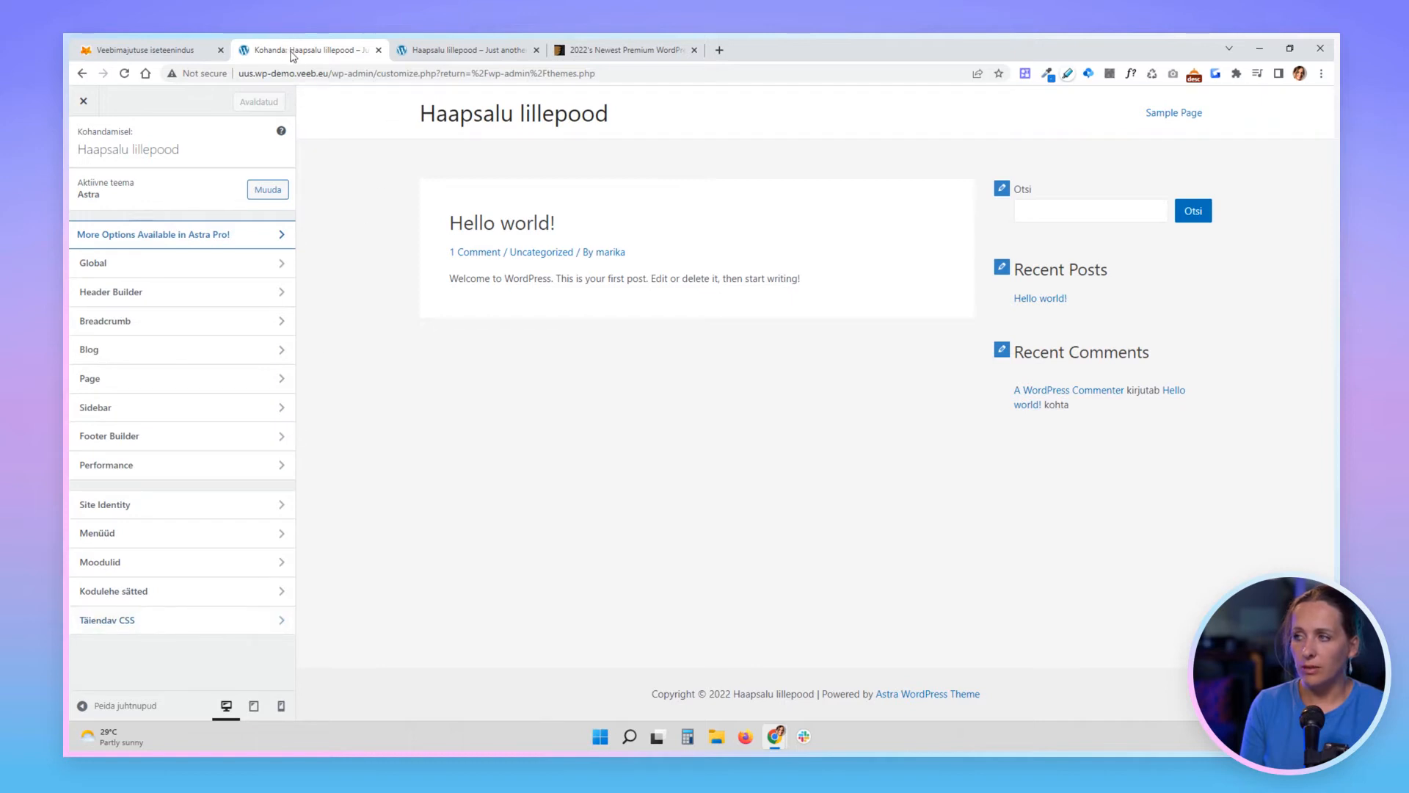
# - Open the admin dashboard from the public site and its Appearance section's themes overview, and return to the Customizer
pyautogui.click(460, 47)
pyautogui.moveTo(141, 97)
pyautogui.click(117, 122)
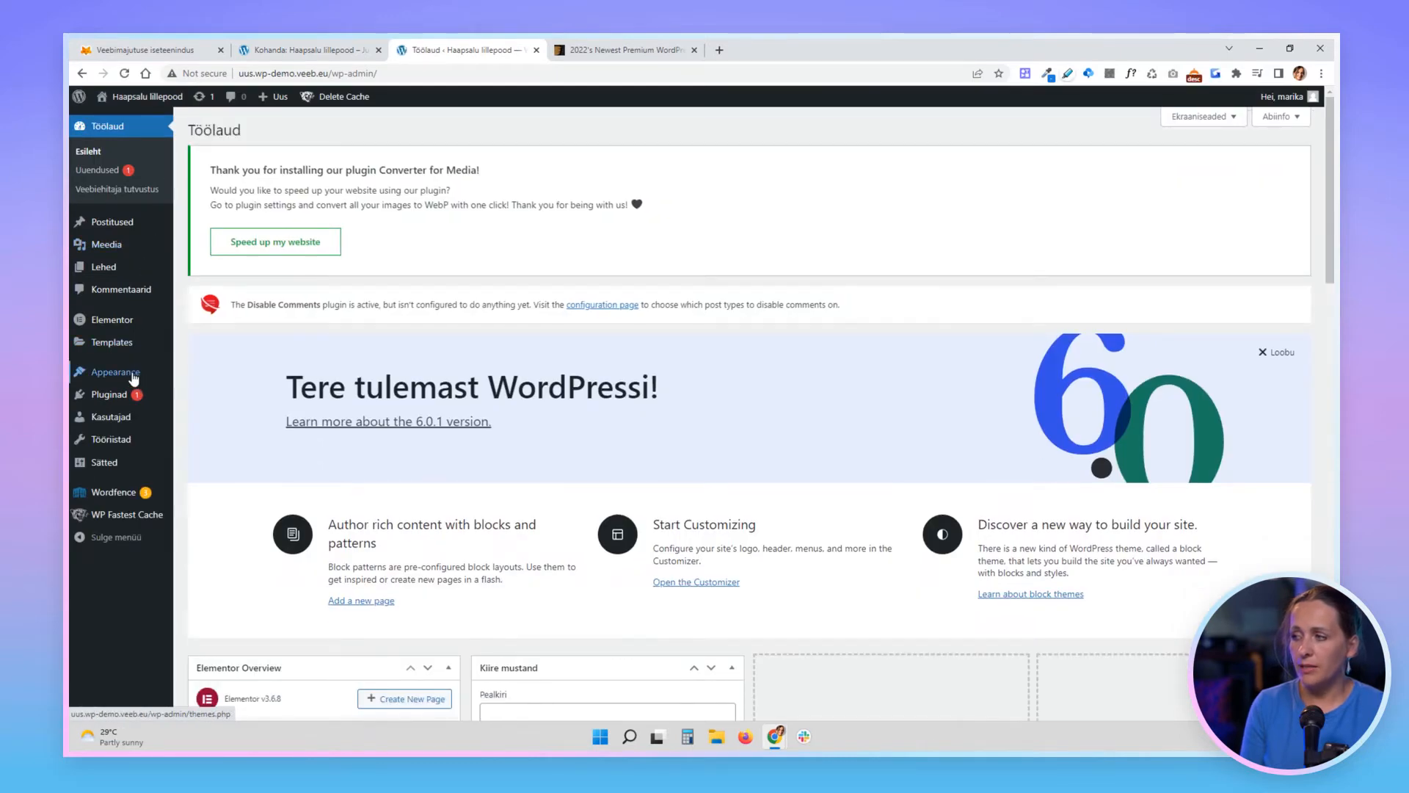
pyautogui.moveTo(125, 378)
pyautogui.click(205, 399)
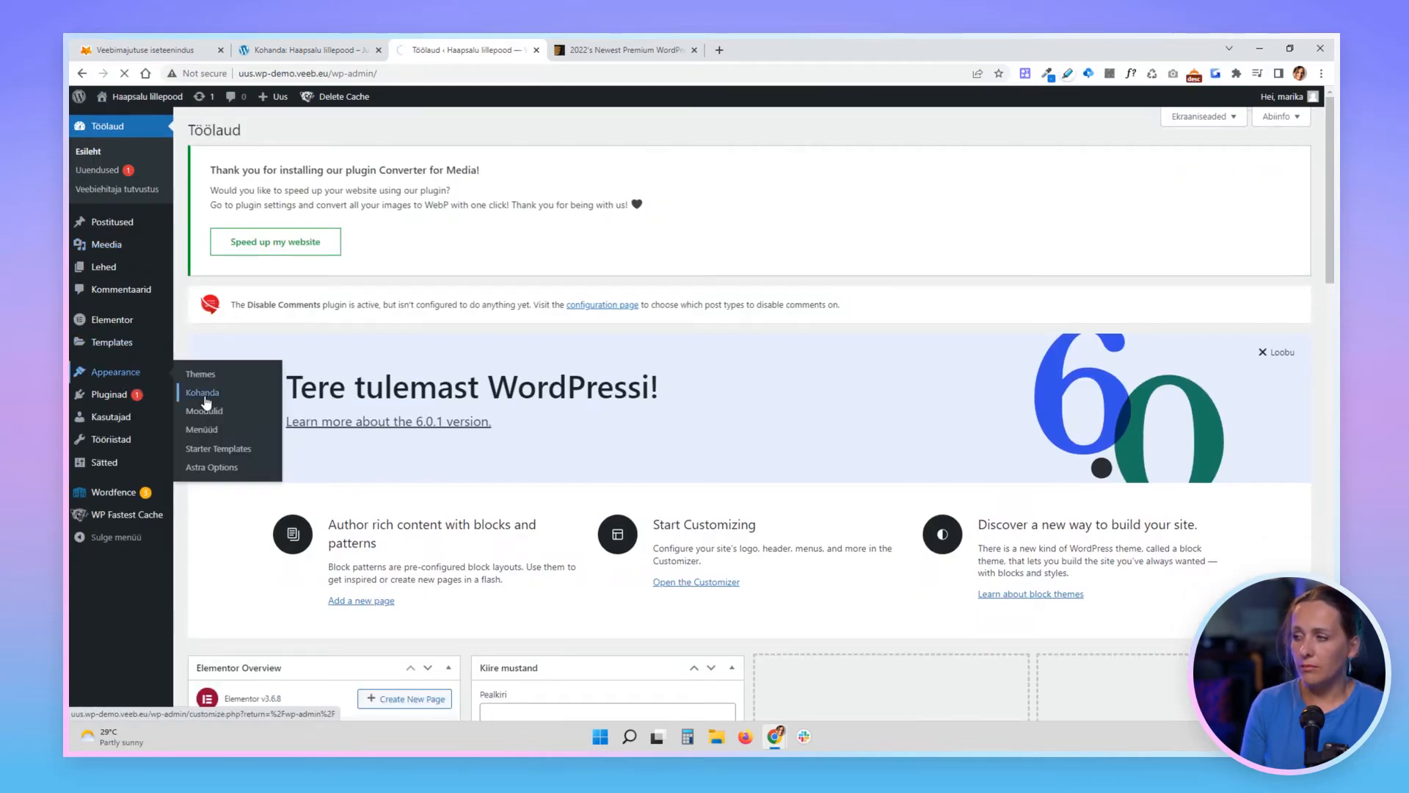
pyautogui.click(279, 51)
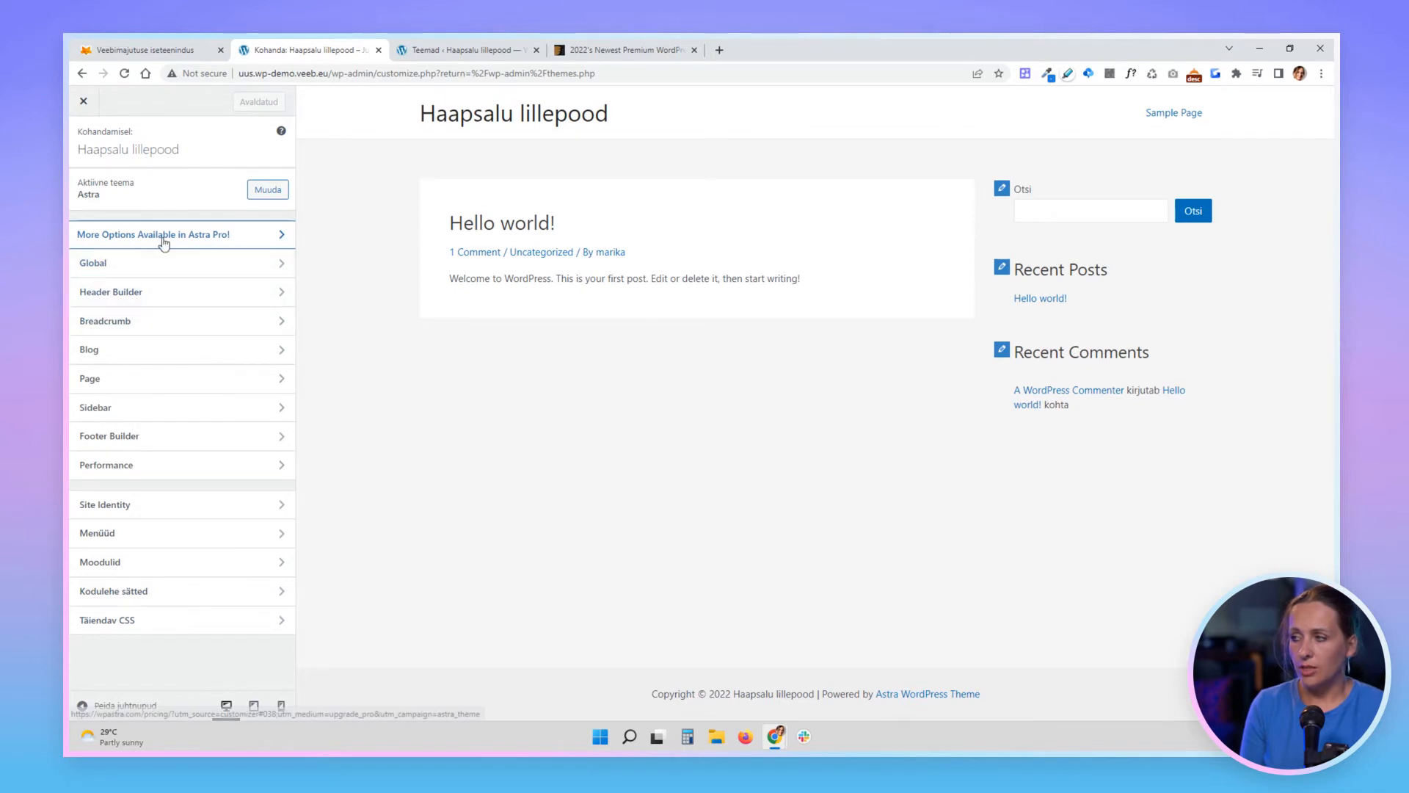
# - Check the Astra Pro upgrade link, and examine the Global typography presets and font settings against the sample post's paragraph
pyautogui.click(223, 241)
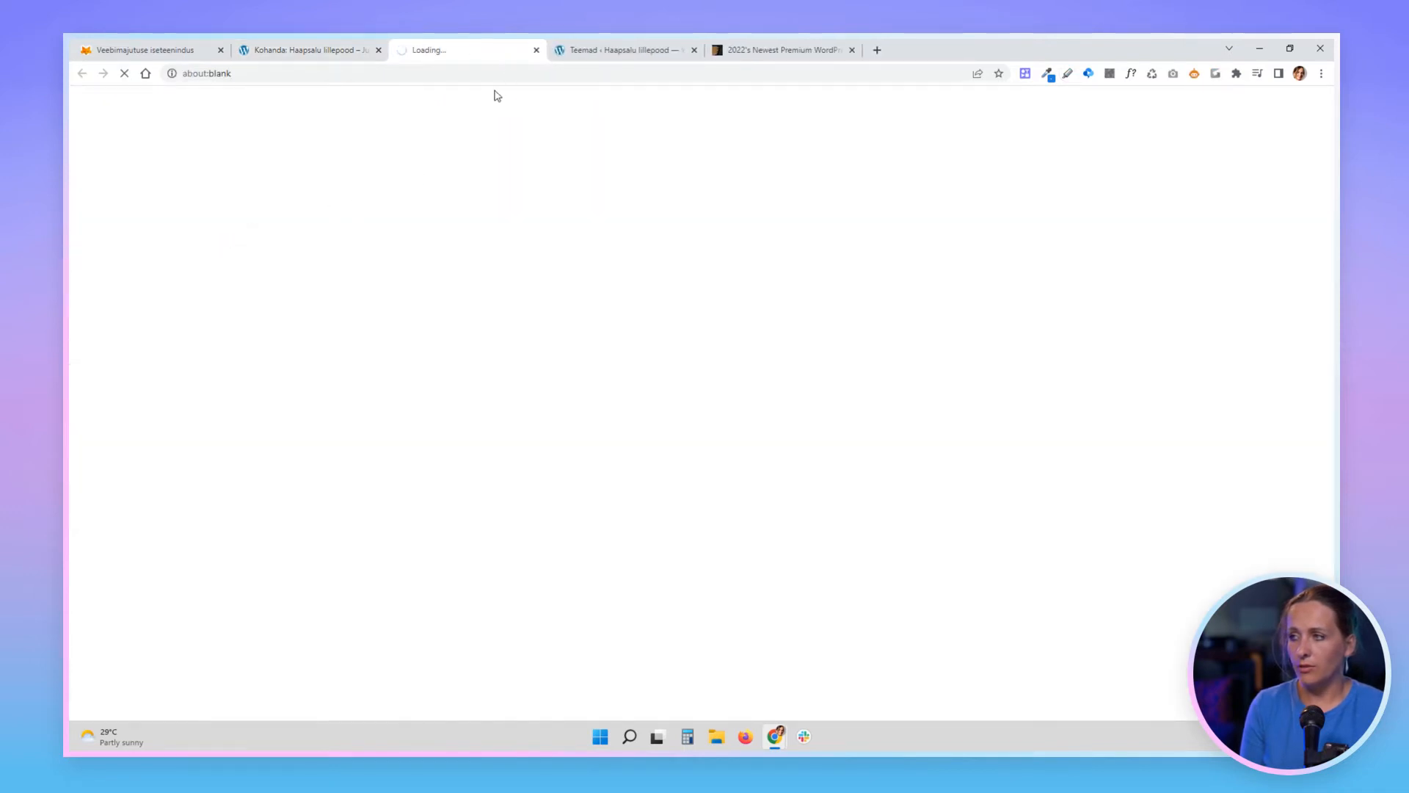
pyautogui.click(536, 50)
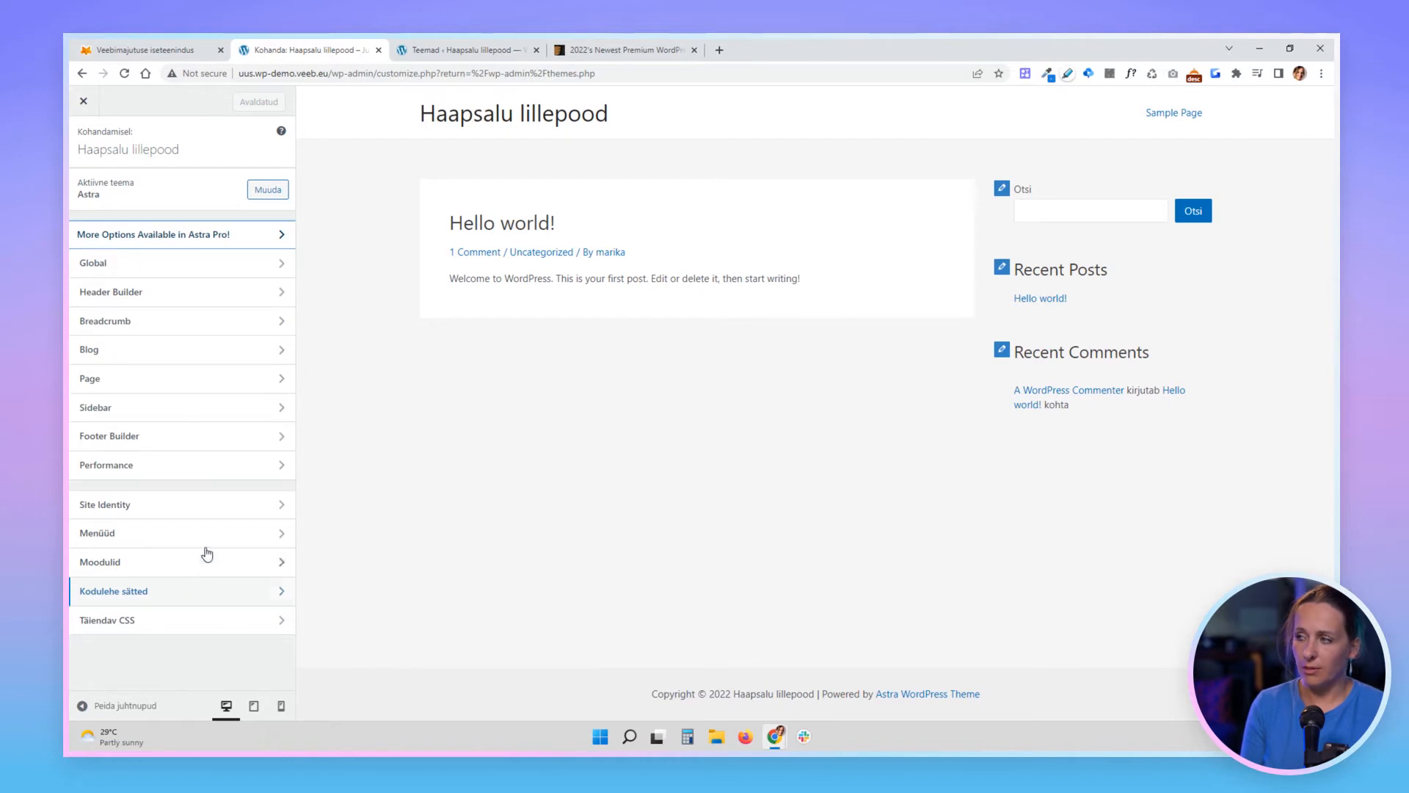
pyautogui.click(198, 263)
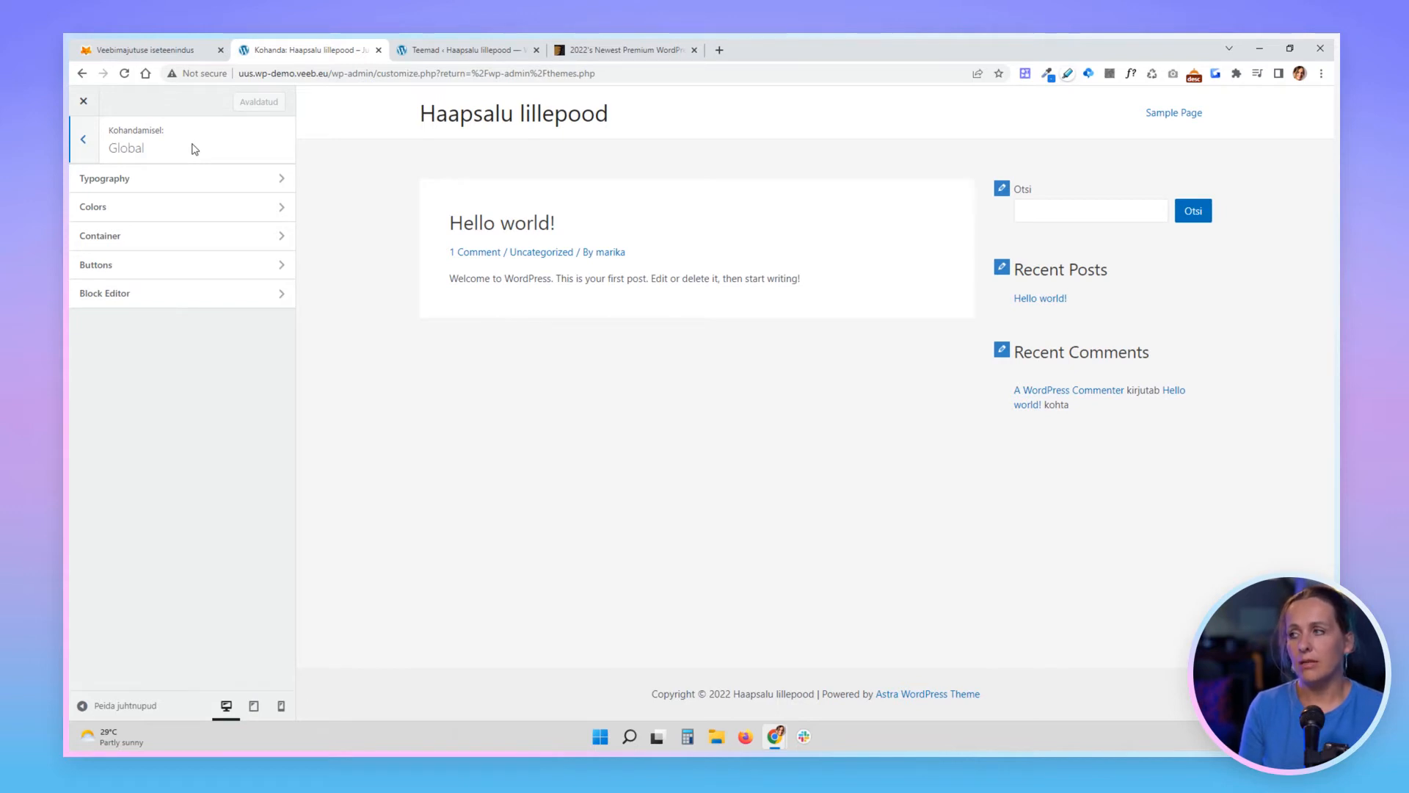
pyautogui.click(126, 181)
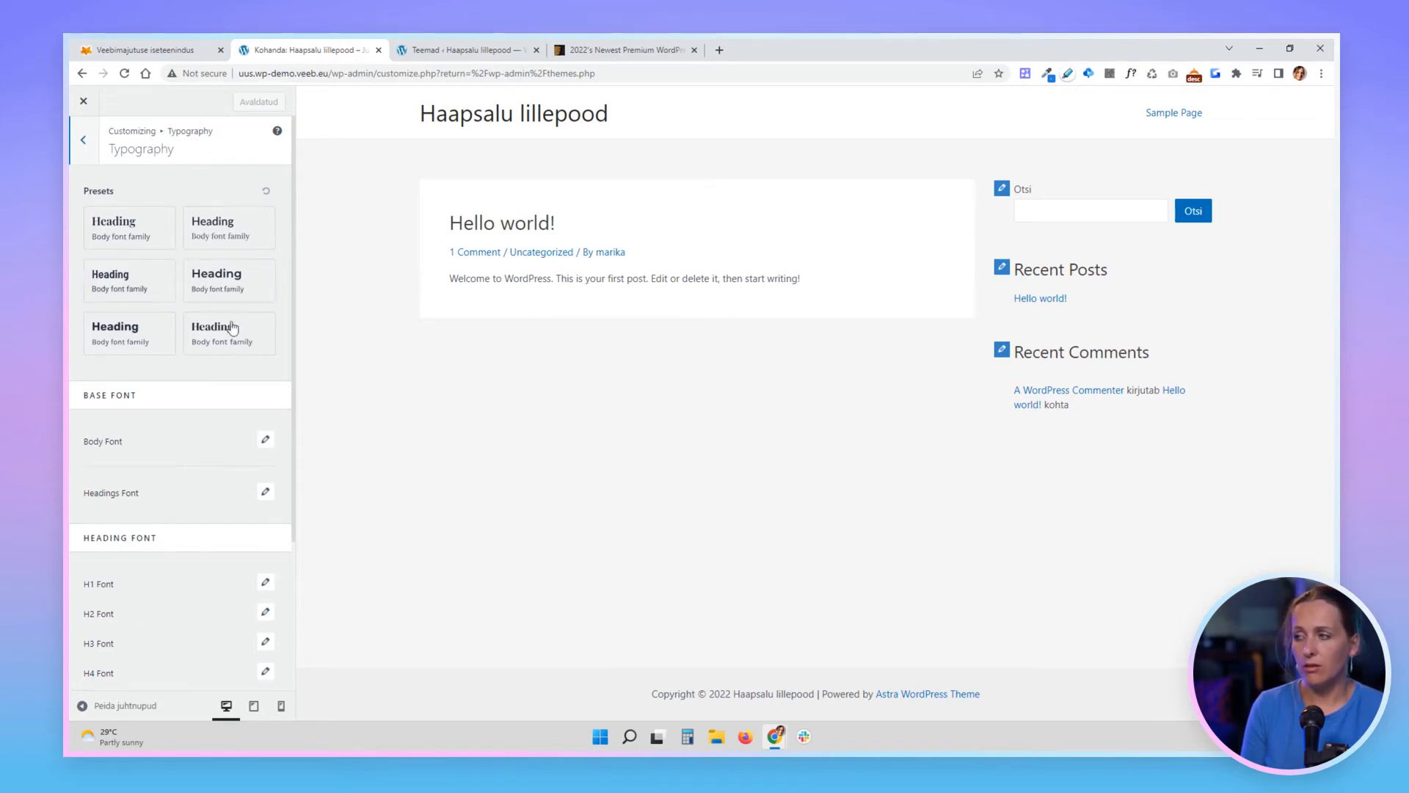
pyautogui.scroll(-1, 203, 453)
pyautogui.scroll(-3, 203, 453)
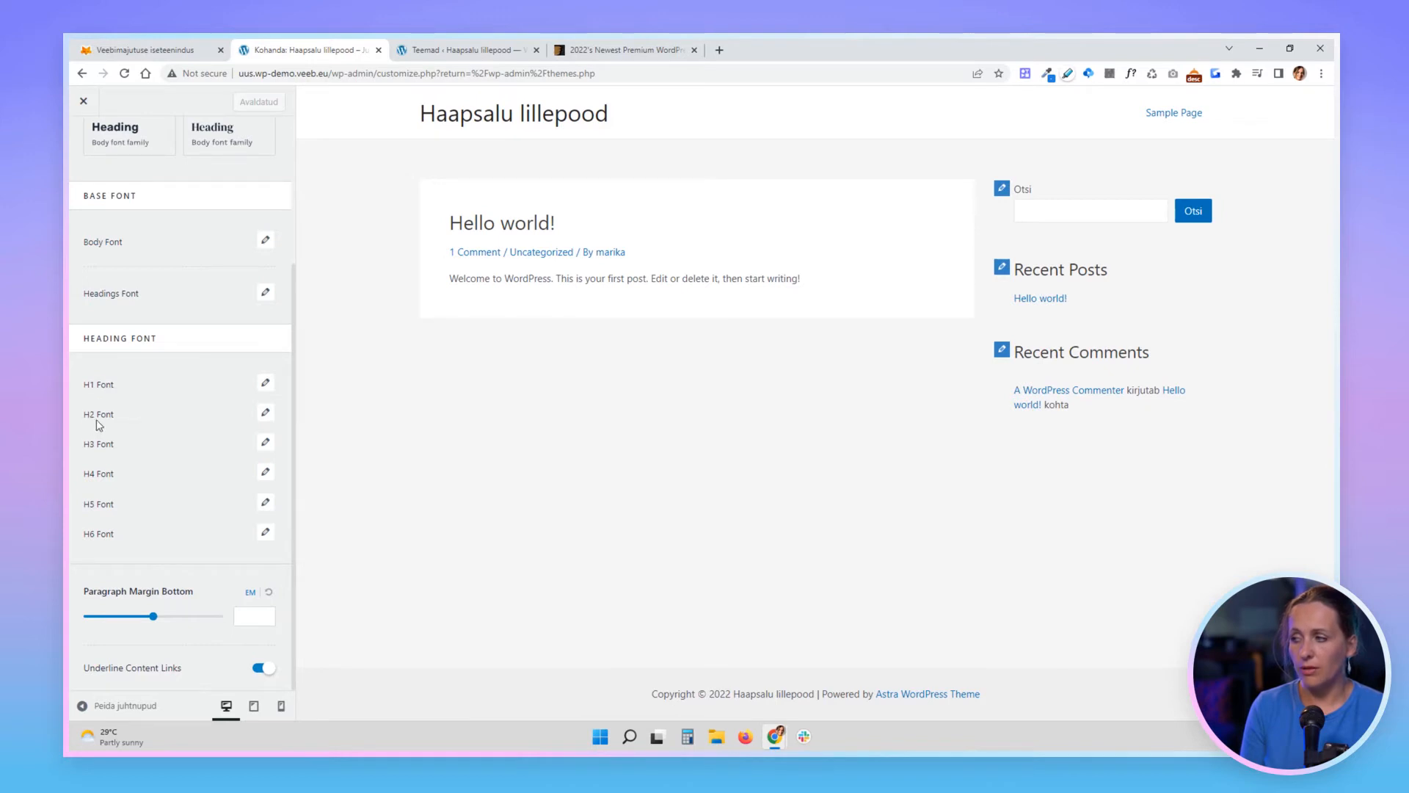
pyautogui.scroll(3, 129, 375)
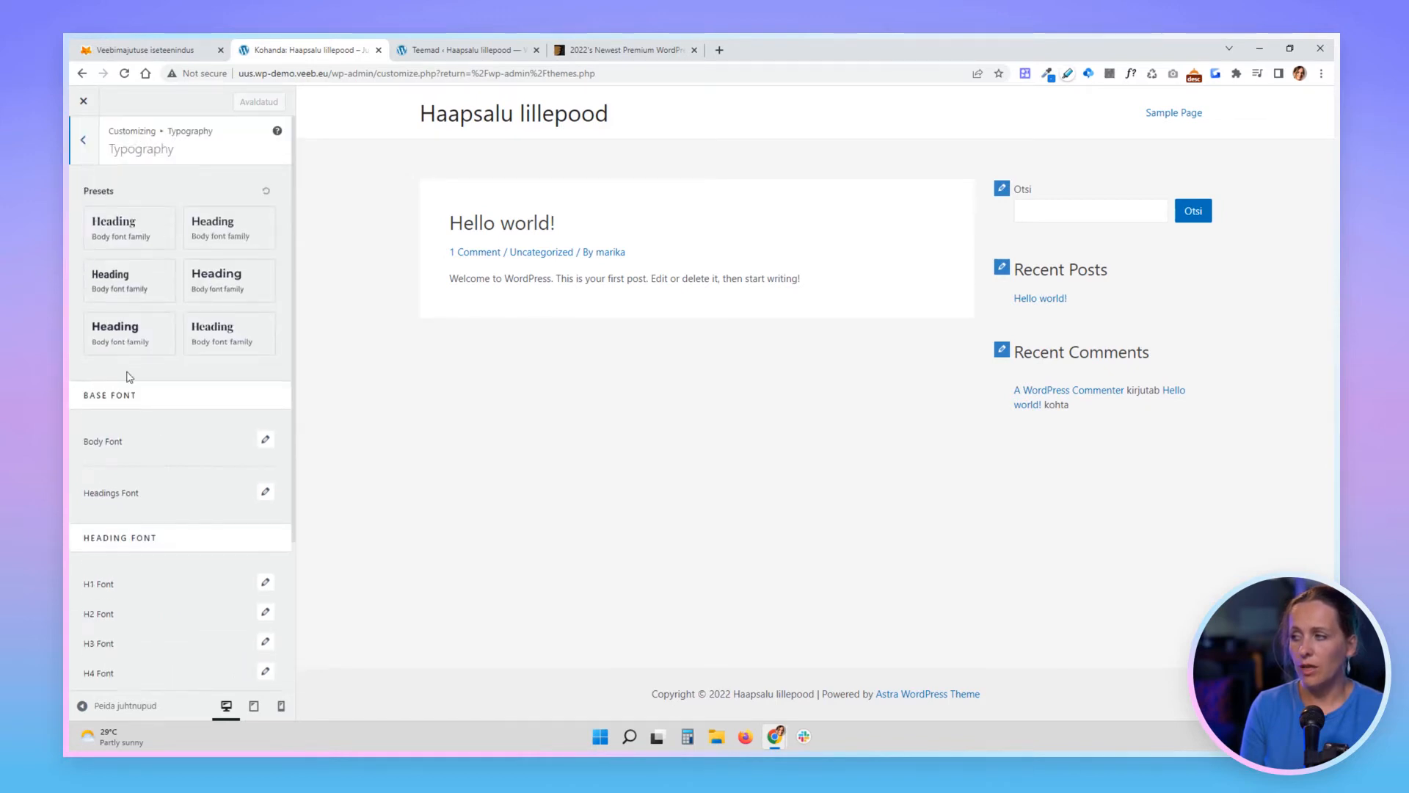
pyautogui.scroll(-1, 170, 441)
pyautogui.scroll(-2, 169, 441)
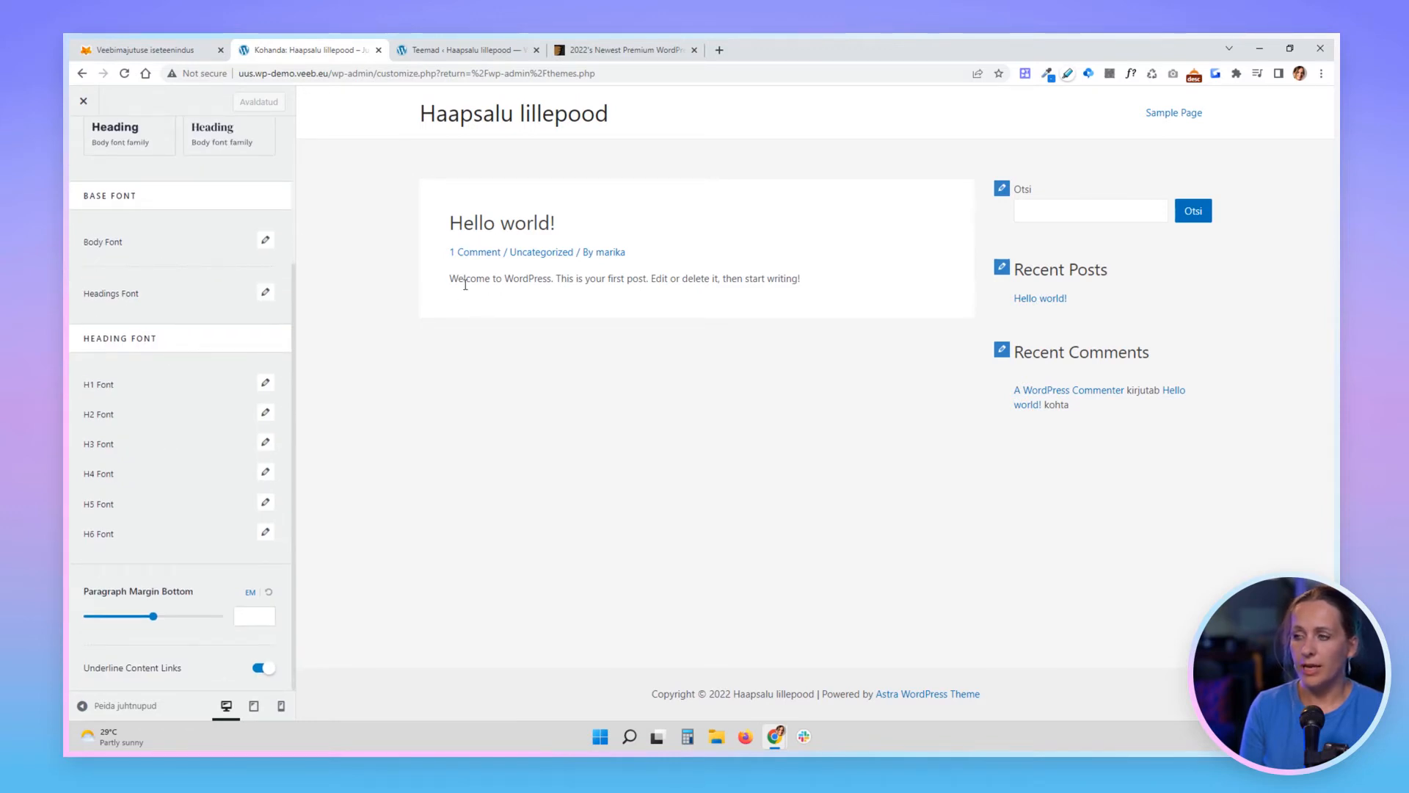
pyautogui.moveTo(451, 281); pyautogui.dragTo(853, 277)
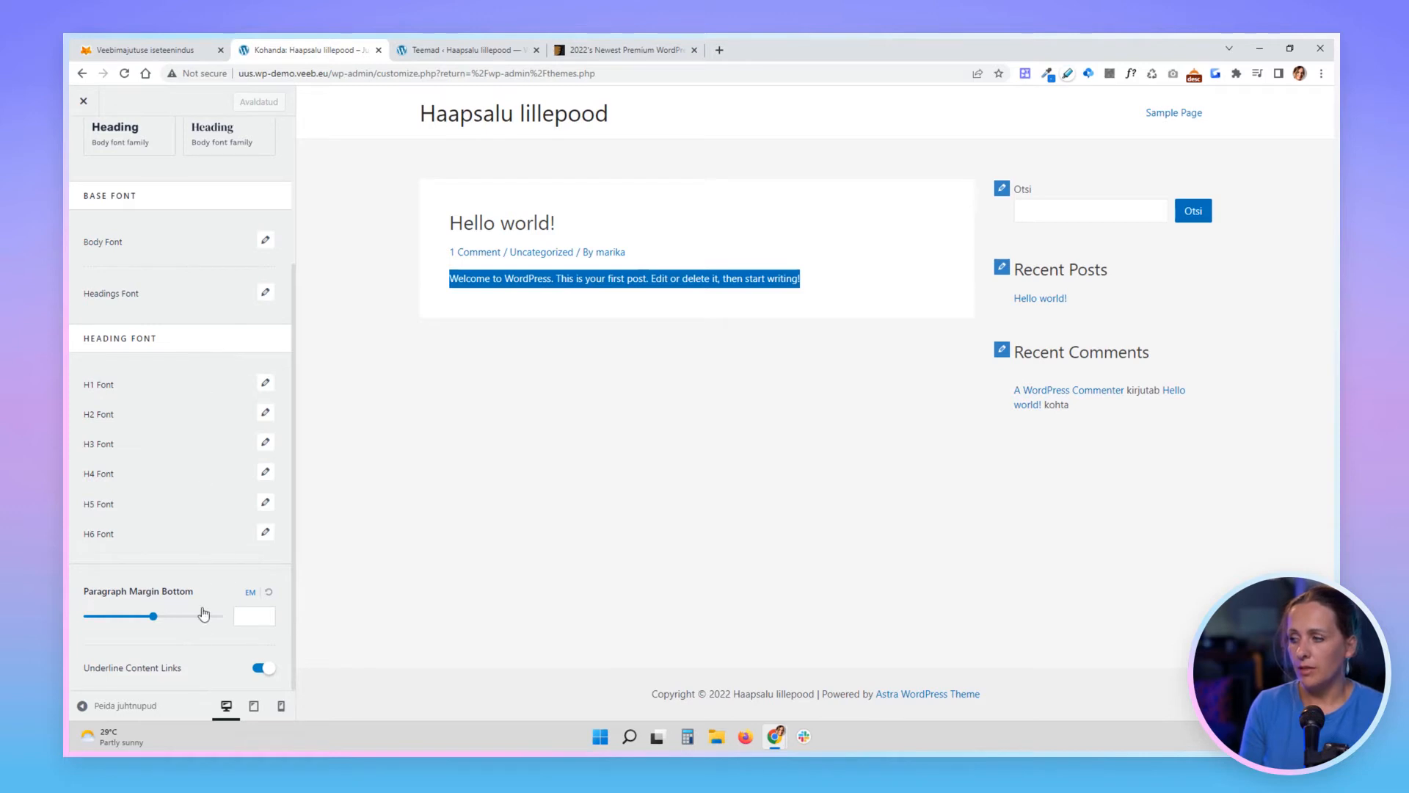
# - Close and reopen the Customizer, and review the Container layouts and width under the Global settings
pyautogui.click(83, 104)
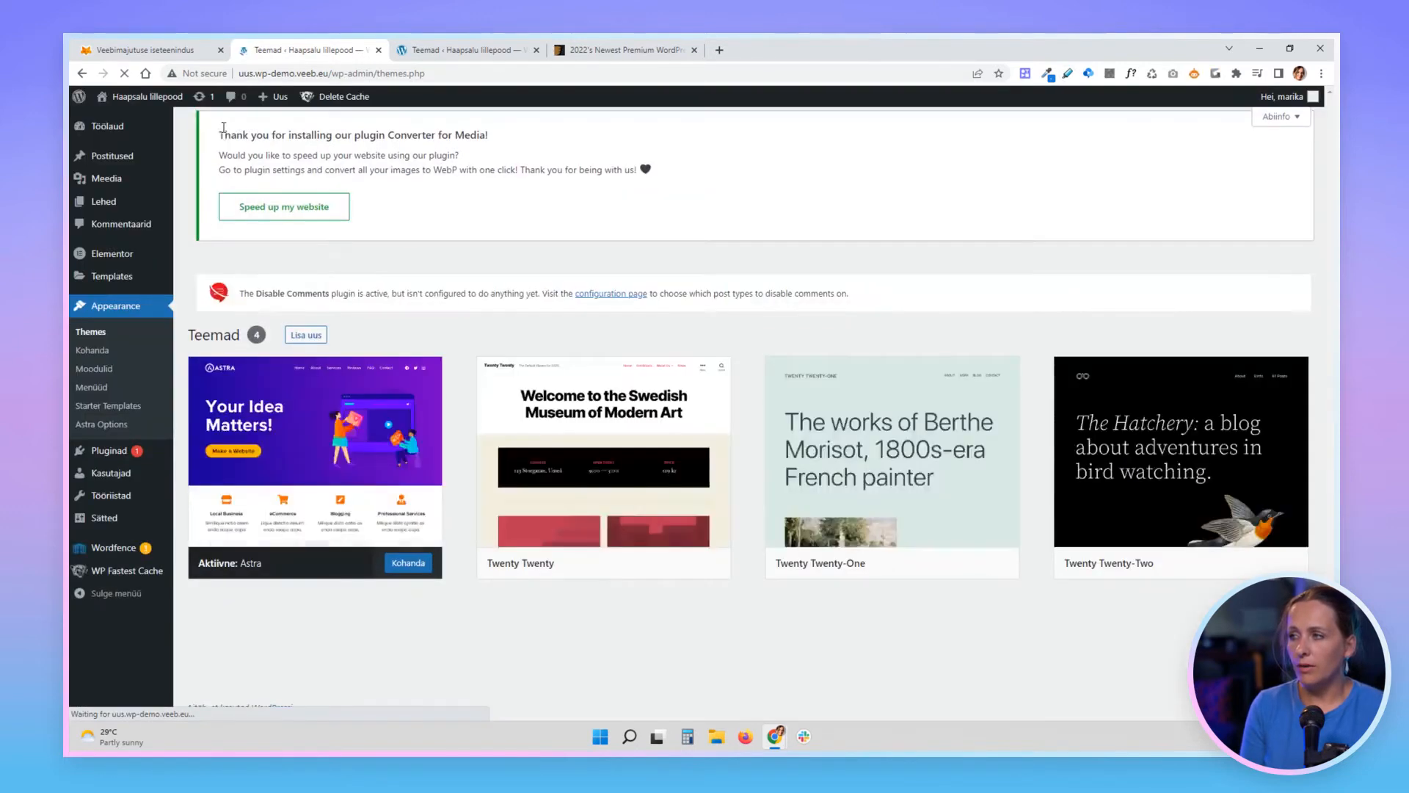
pyautogui.click(107, 352)
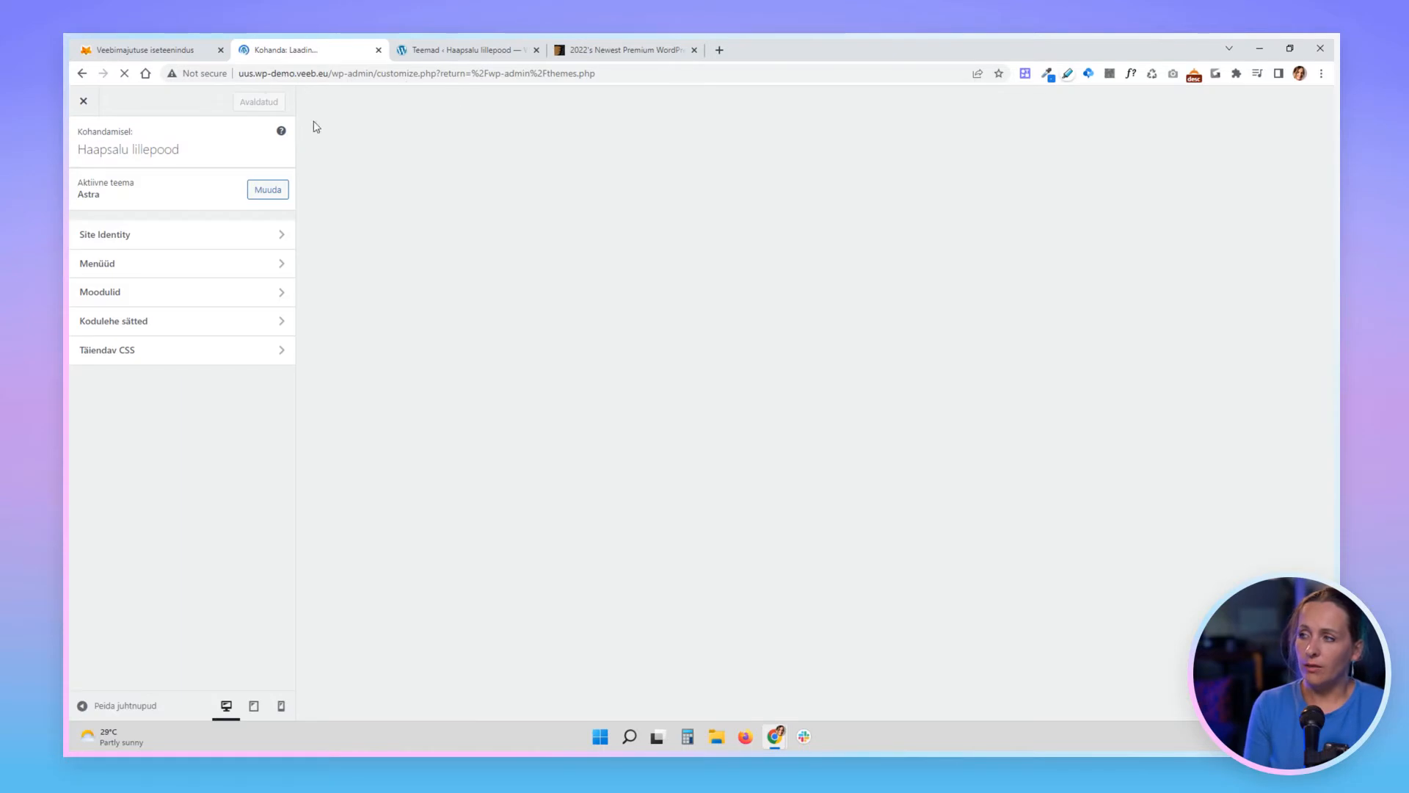
pyautogui.click(240, 268)
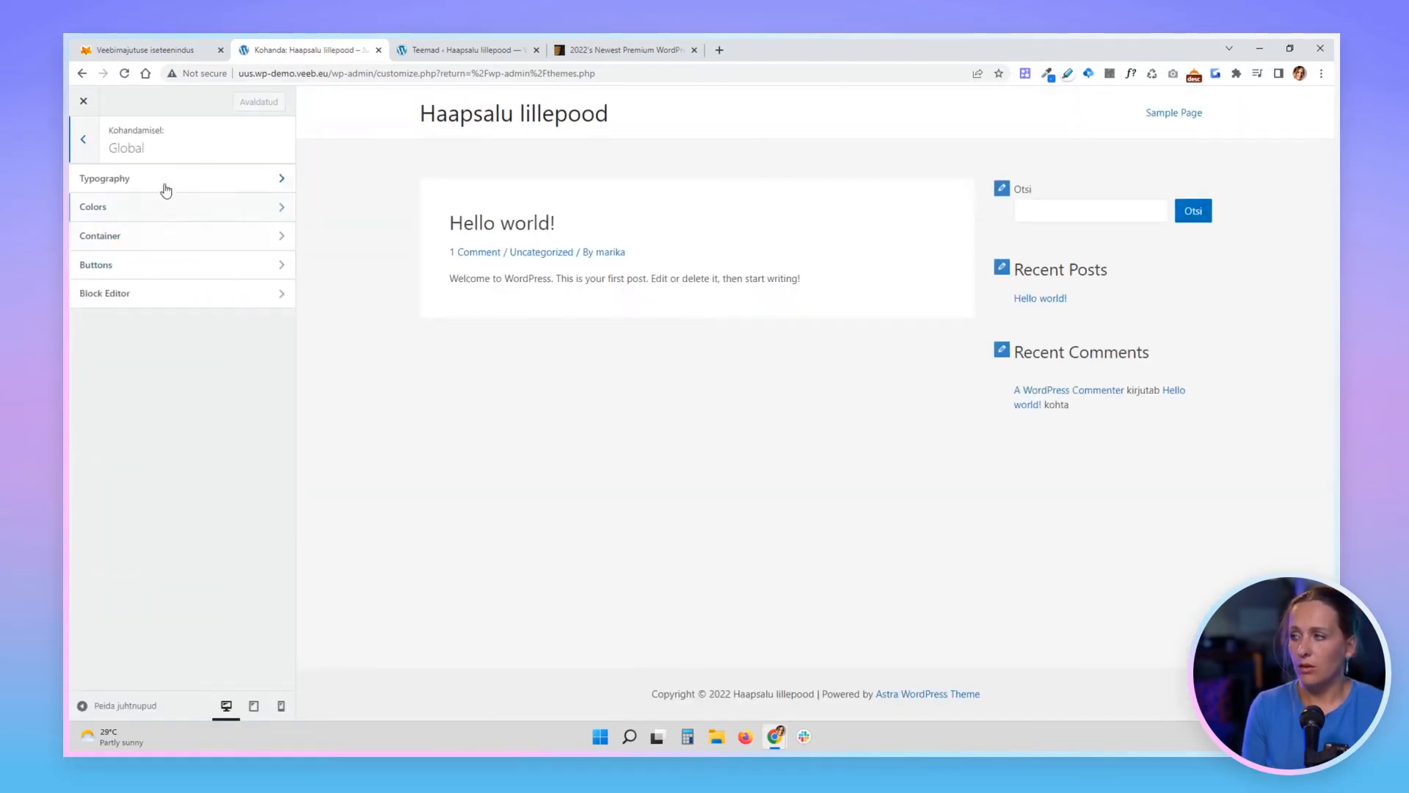
pyautogui.click(159, 239)
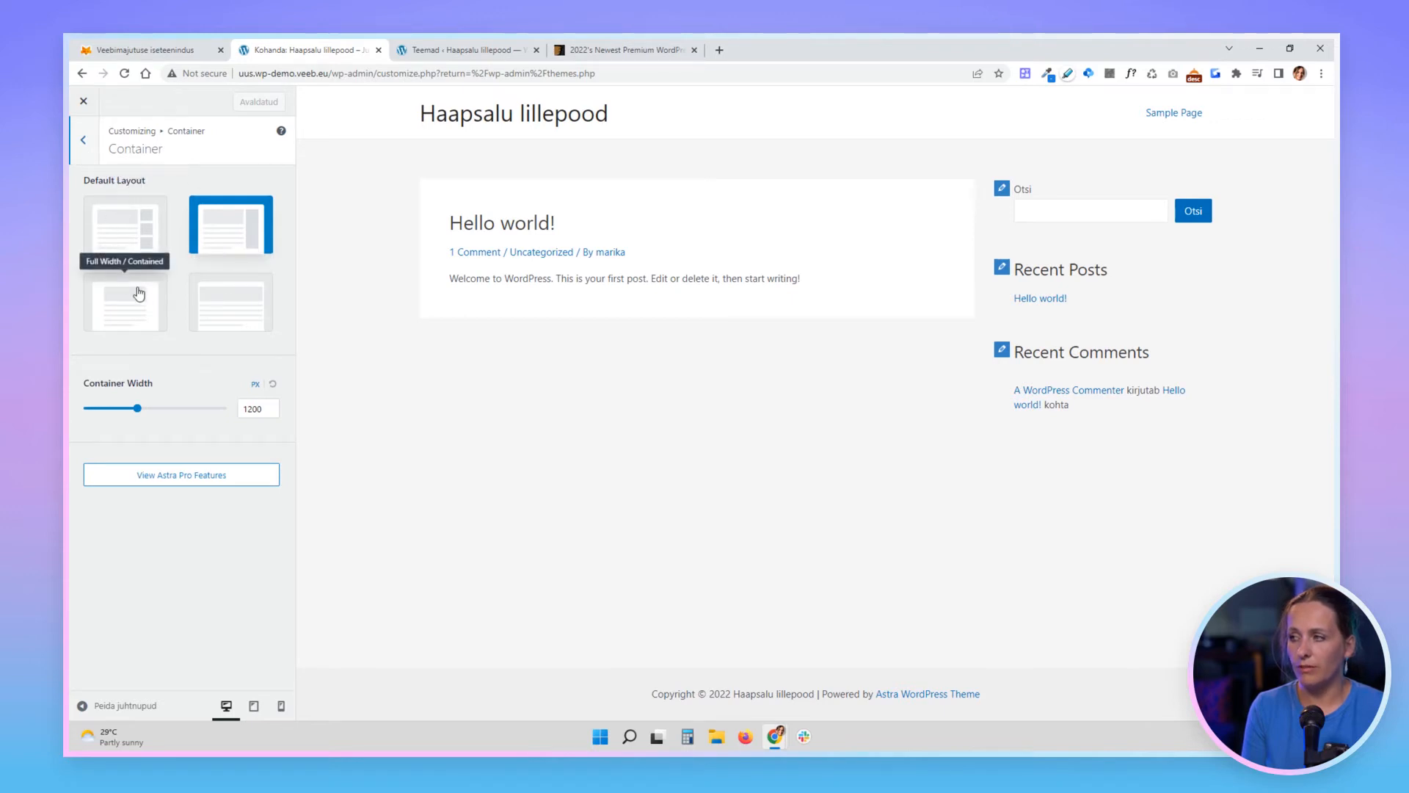
pyautogui.click(86, 150)
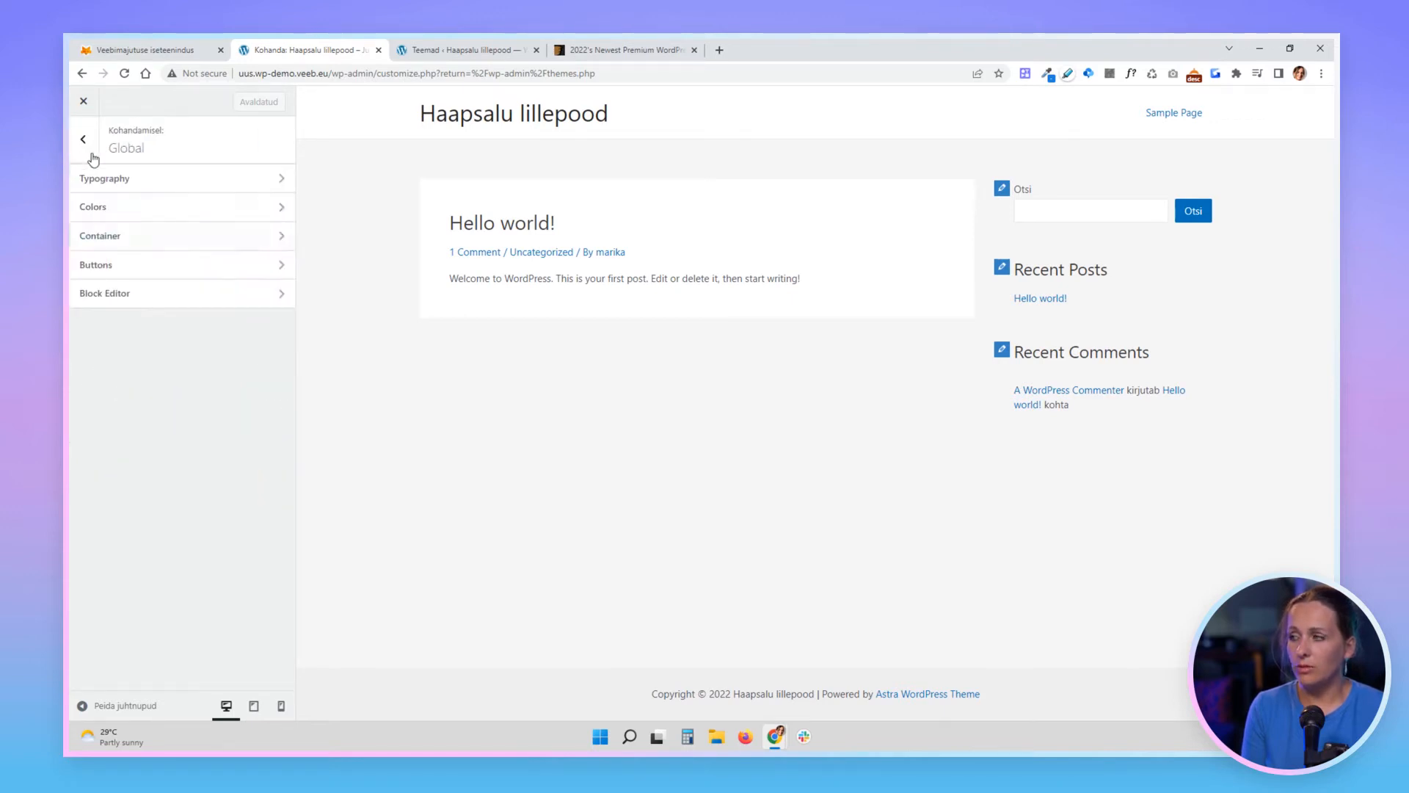
# - Review the Global settings for Buttons and Block Editor spacing, and return to the Customizer's main list
pyautogui.click(158, 267)
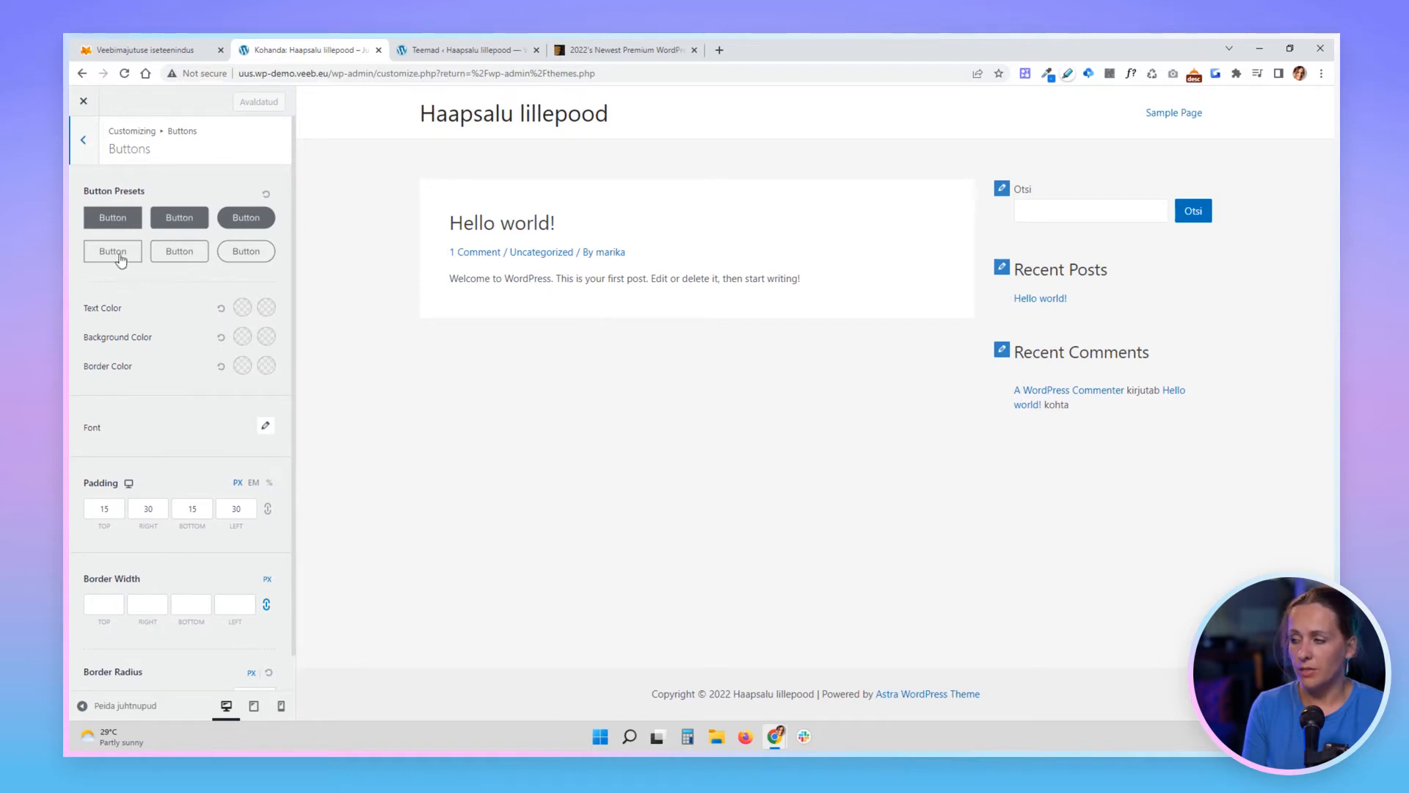
pyautogui.click(83, 141)
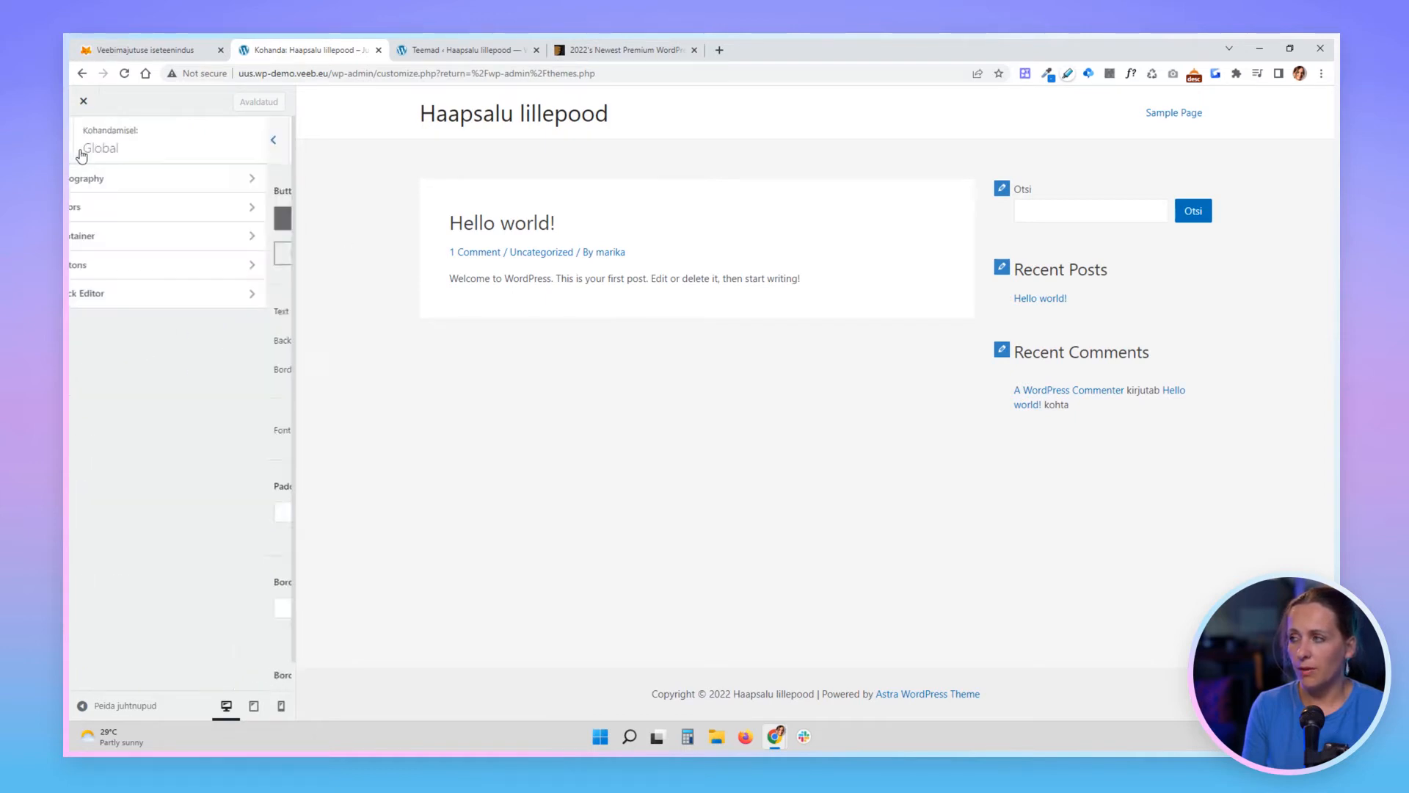
pyautogui.click(149, 304)
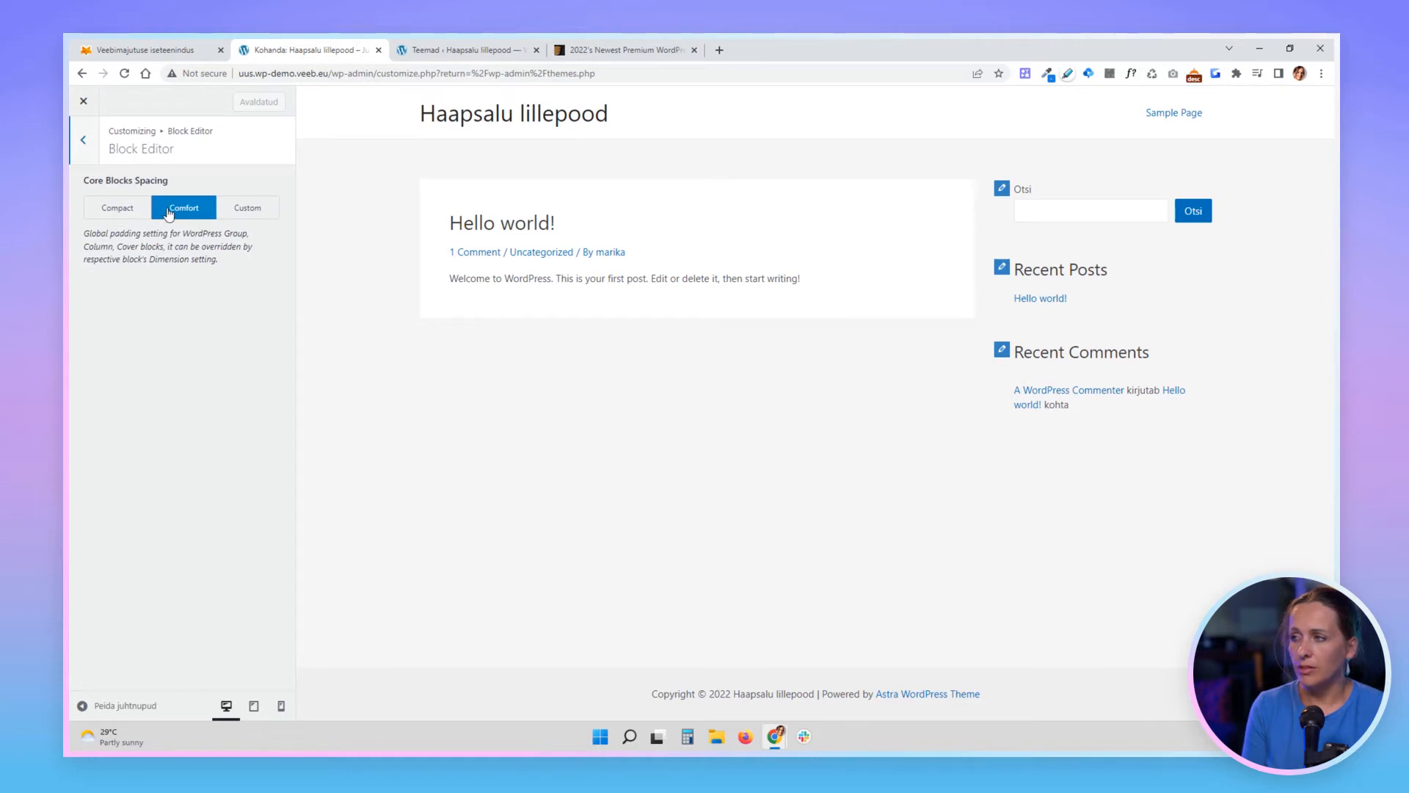
pyautogui.click(84, 141)
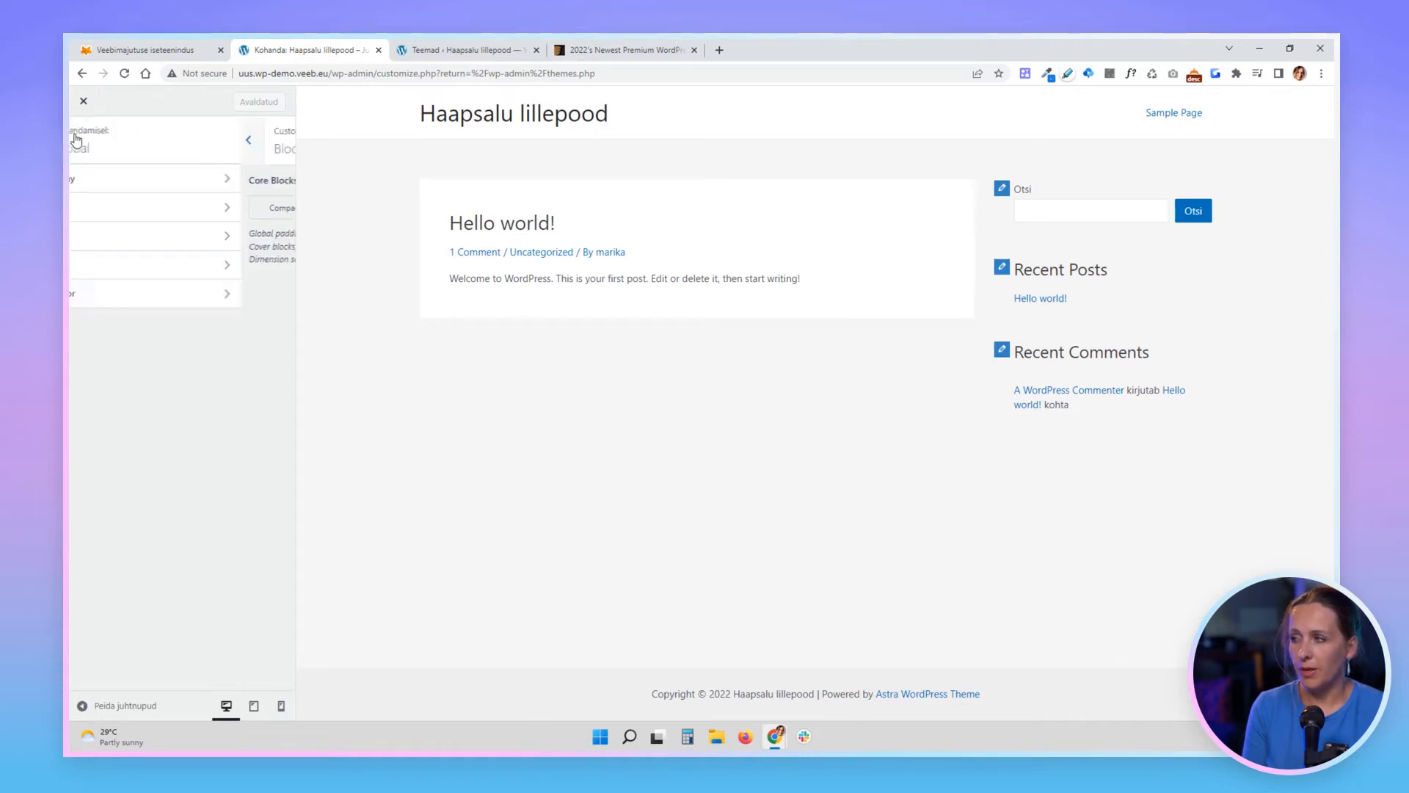
pyautogui.click(77, 144)
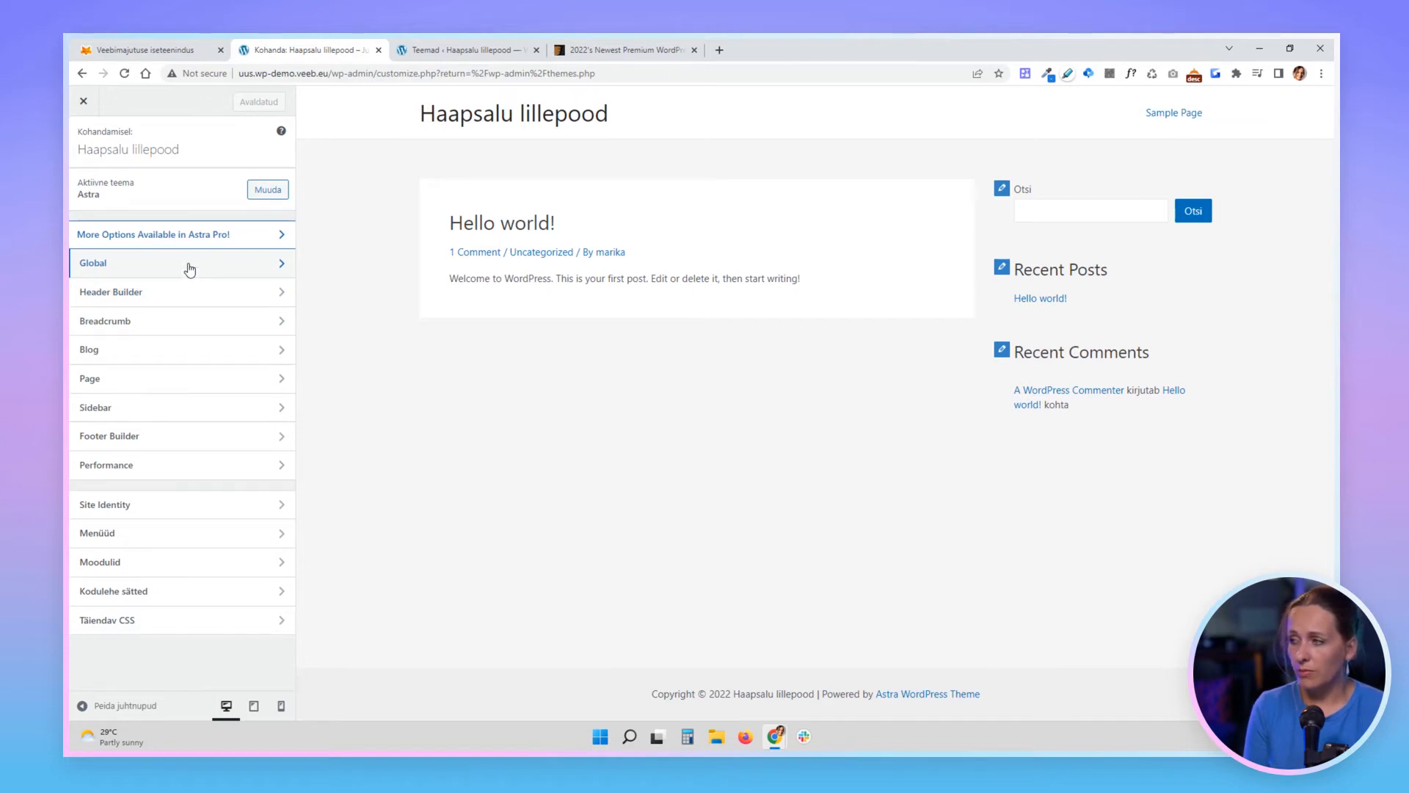
# - Review the Blog section's Single Post layout and the Sidebar settings, returning to the Customizer's main list after each
pyautogui.click(159, 354)
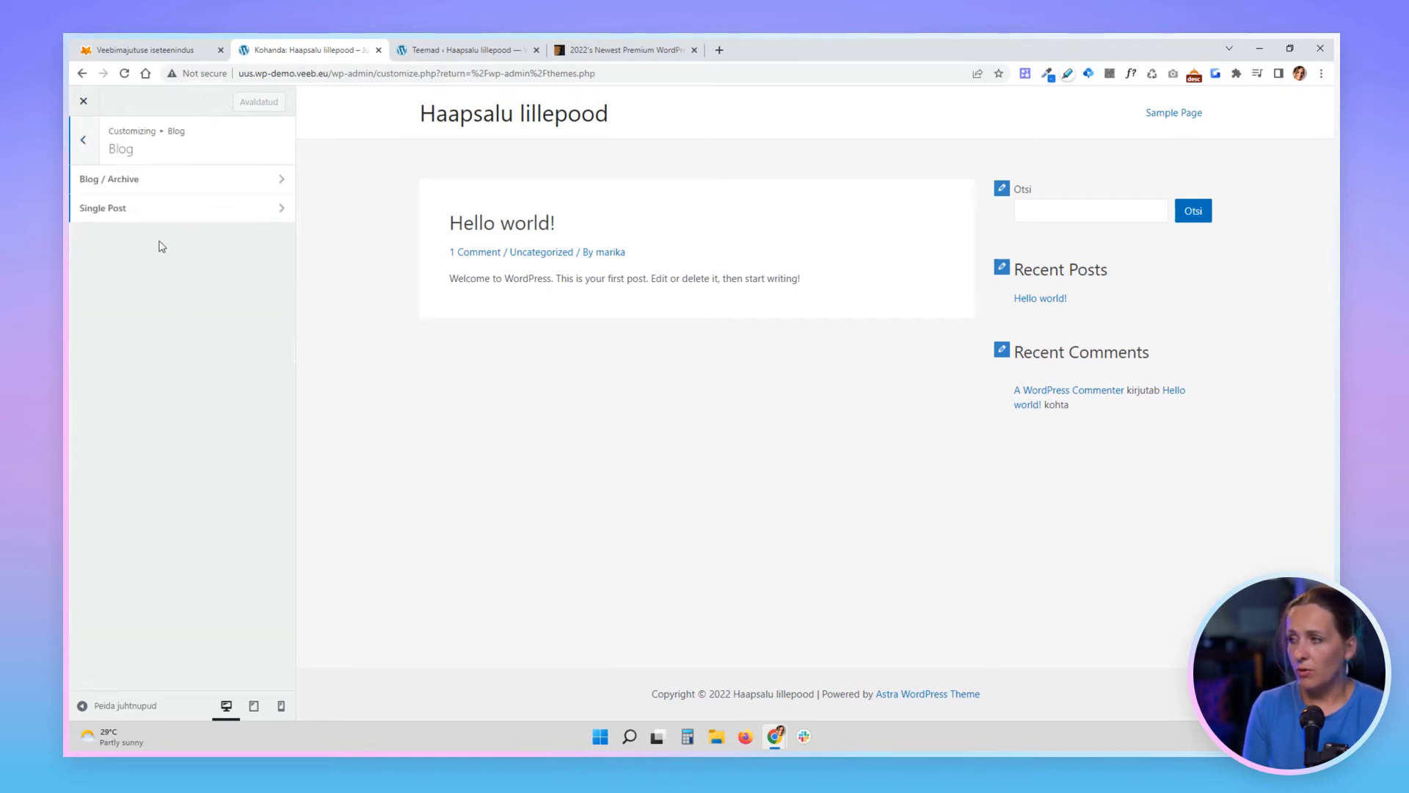
pyautogui.click(127, 219)
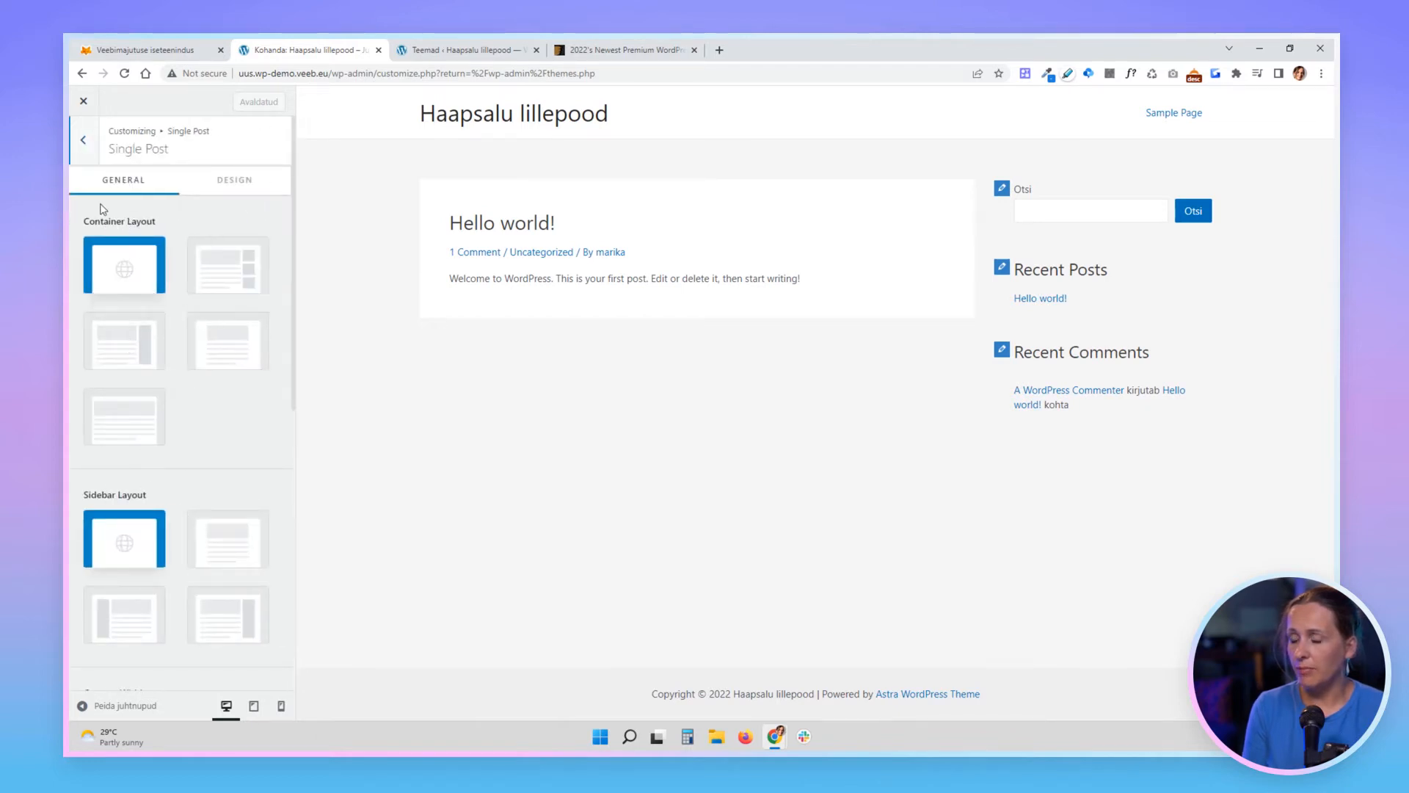
pyautogui.click(85, 141)
pyautogui.click(86, 142)
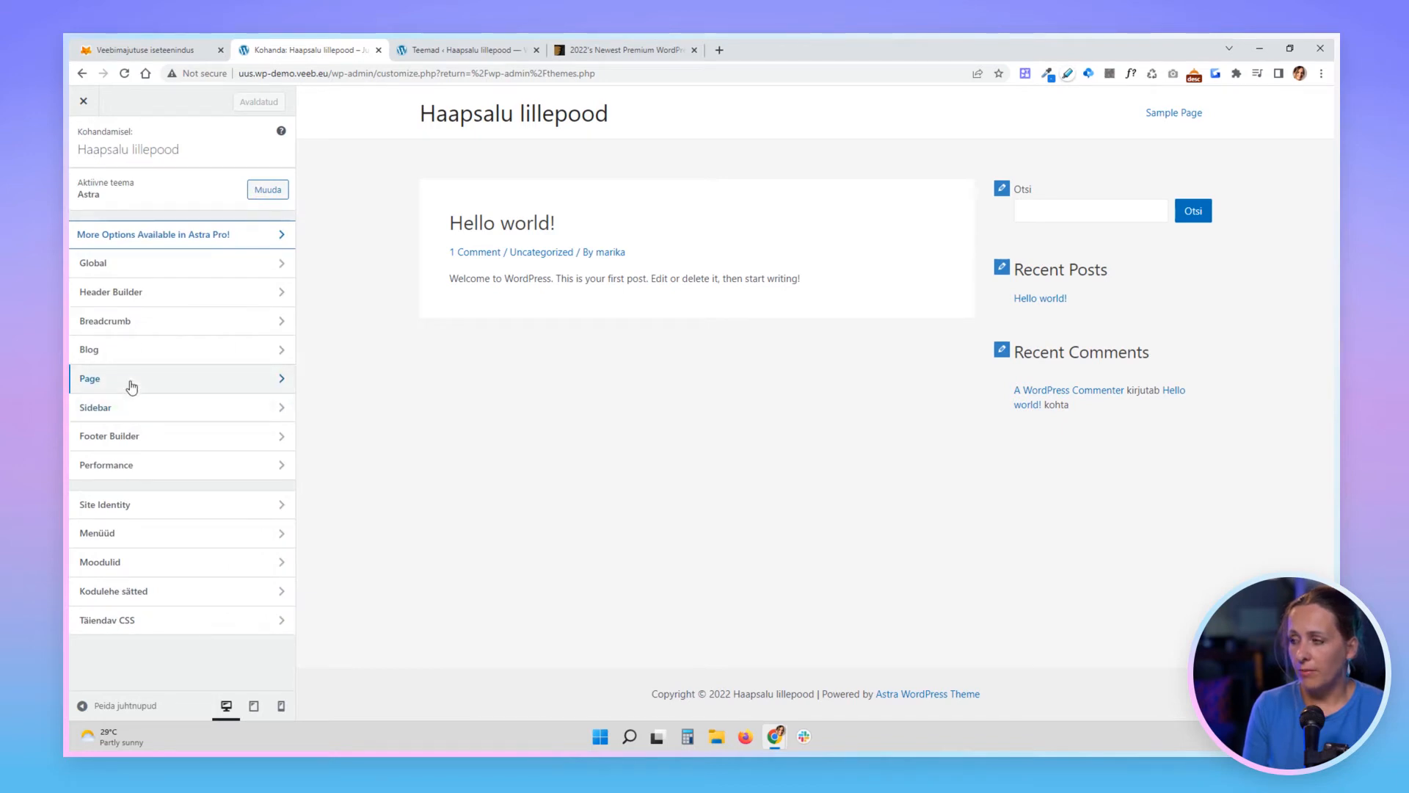
pyautogui.click(137, 408)
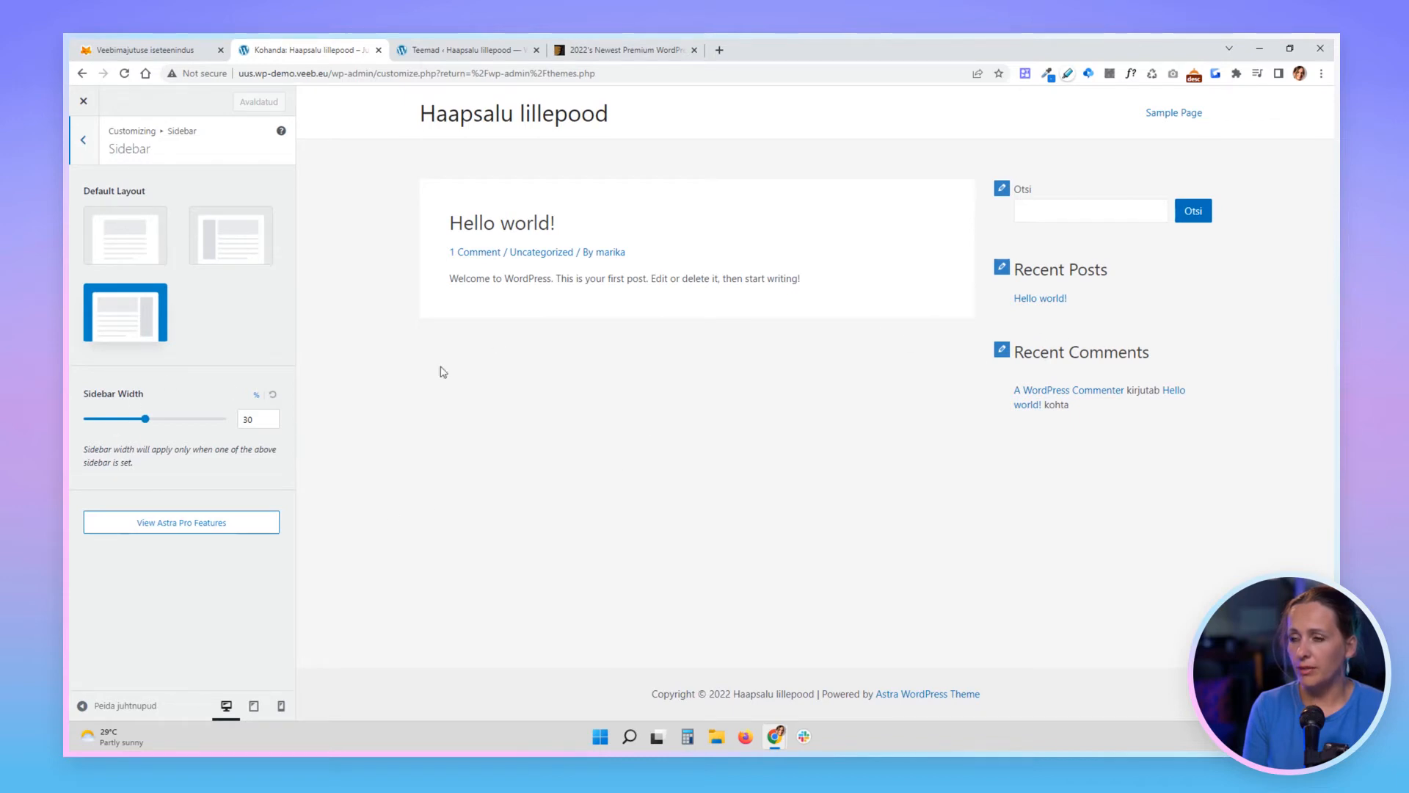
pyautogui.click(98, 146)
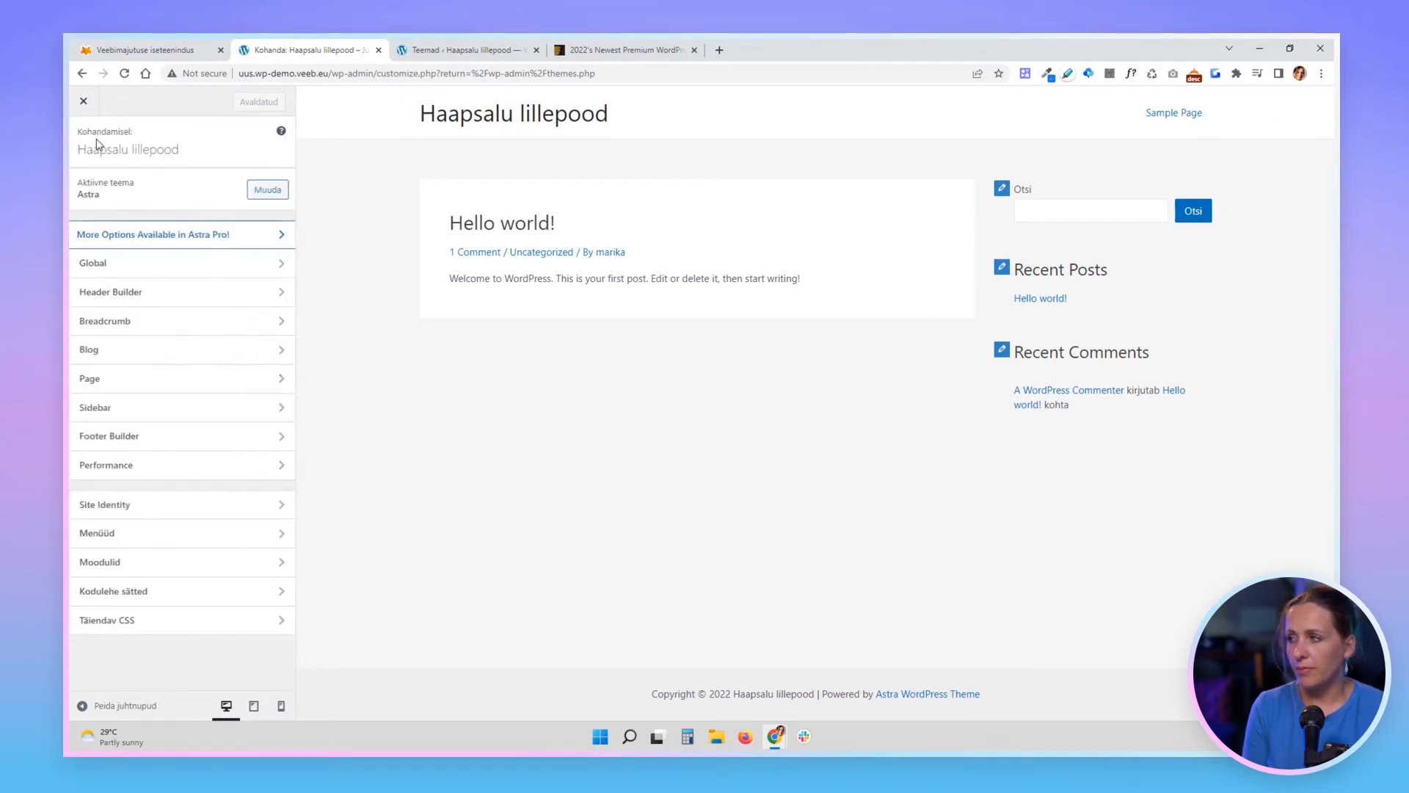
# - Open Site Identity's title and logo settings, and examine both their design and general options
pyautogui.click(178, 513)
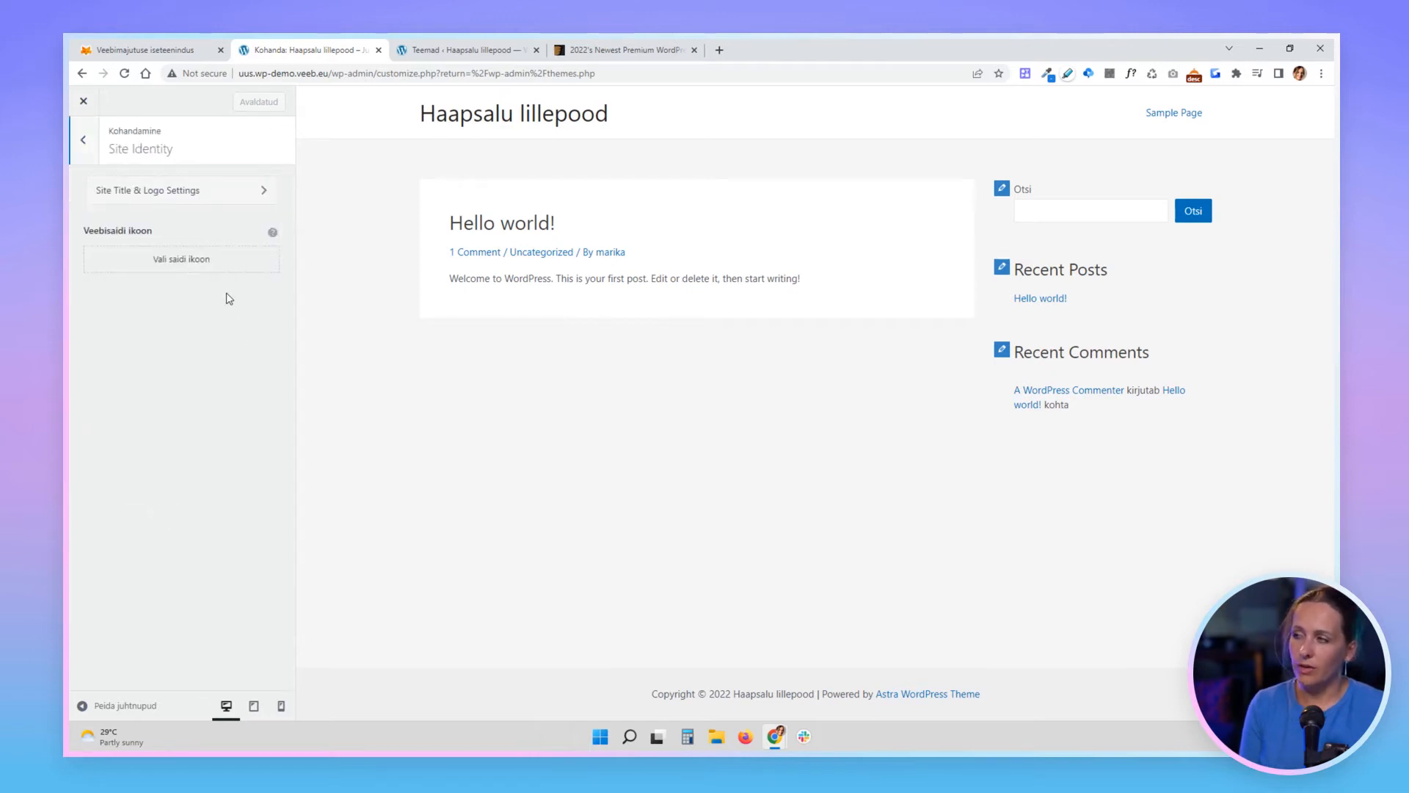
pyautogui.click(235, 190)
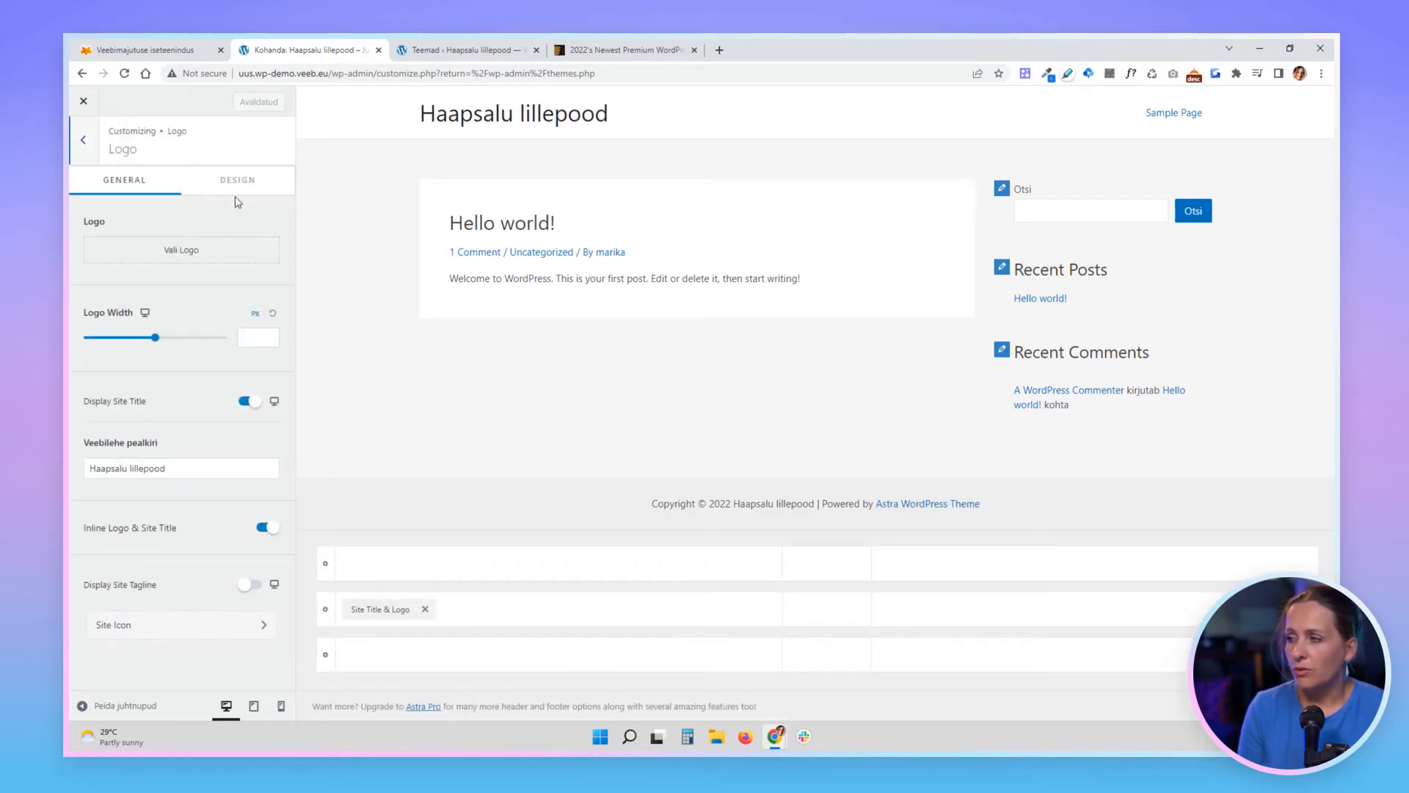
pyautogui.click(235, 196)
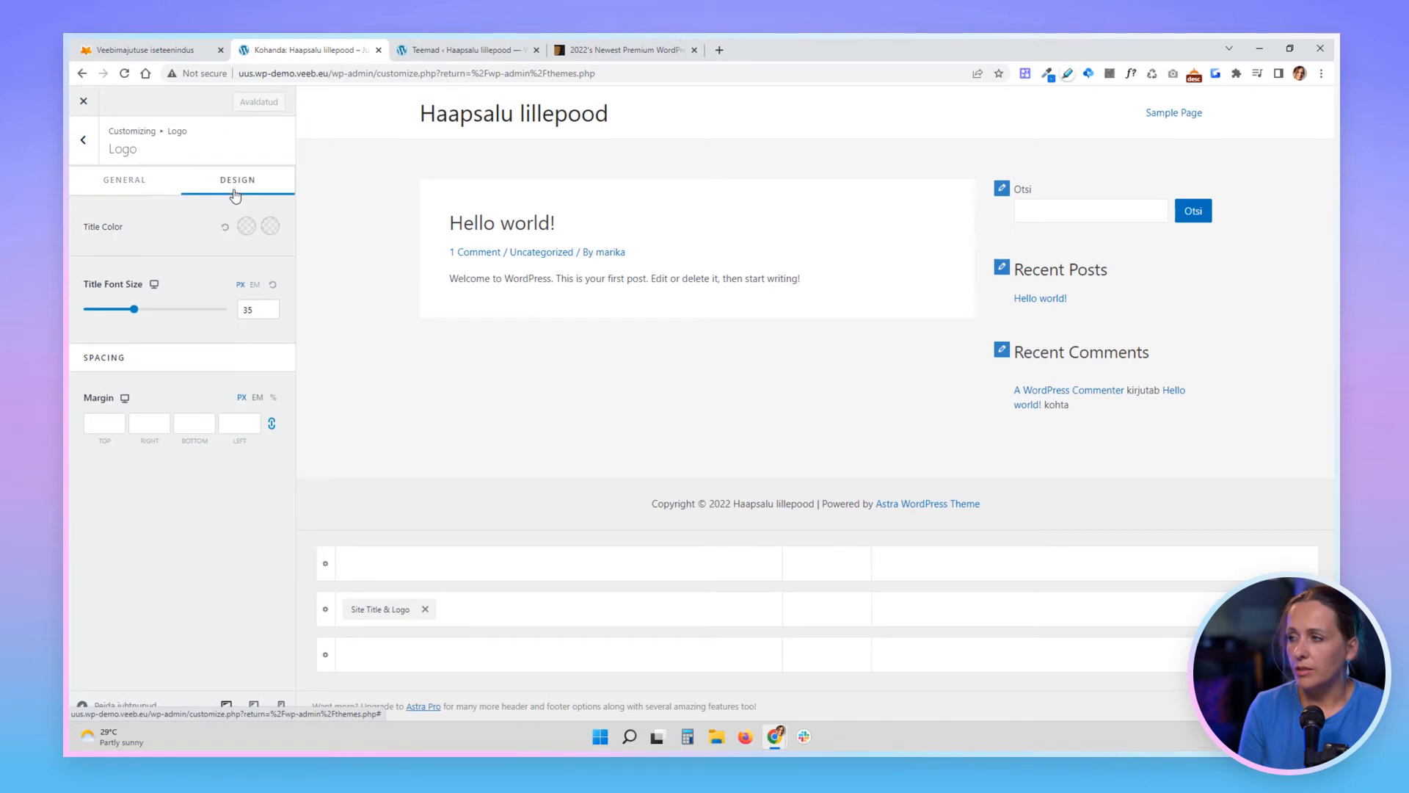
pyautogui.click(129, 184)
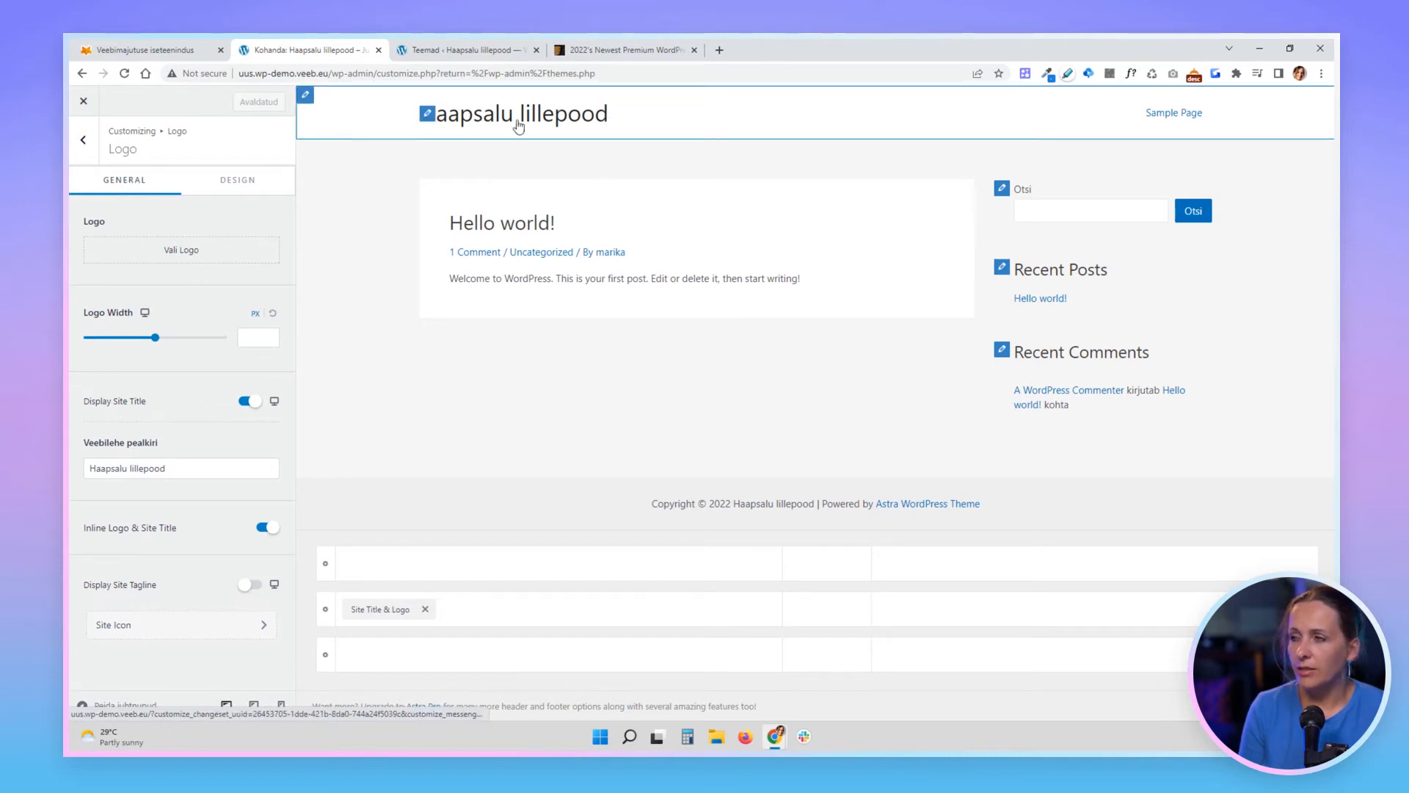
# - Look at the WordPress site list in the Veebimajutus hosting panel, and return to the Customizer to highlight the site title text
pyautogui.click(139, 50)
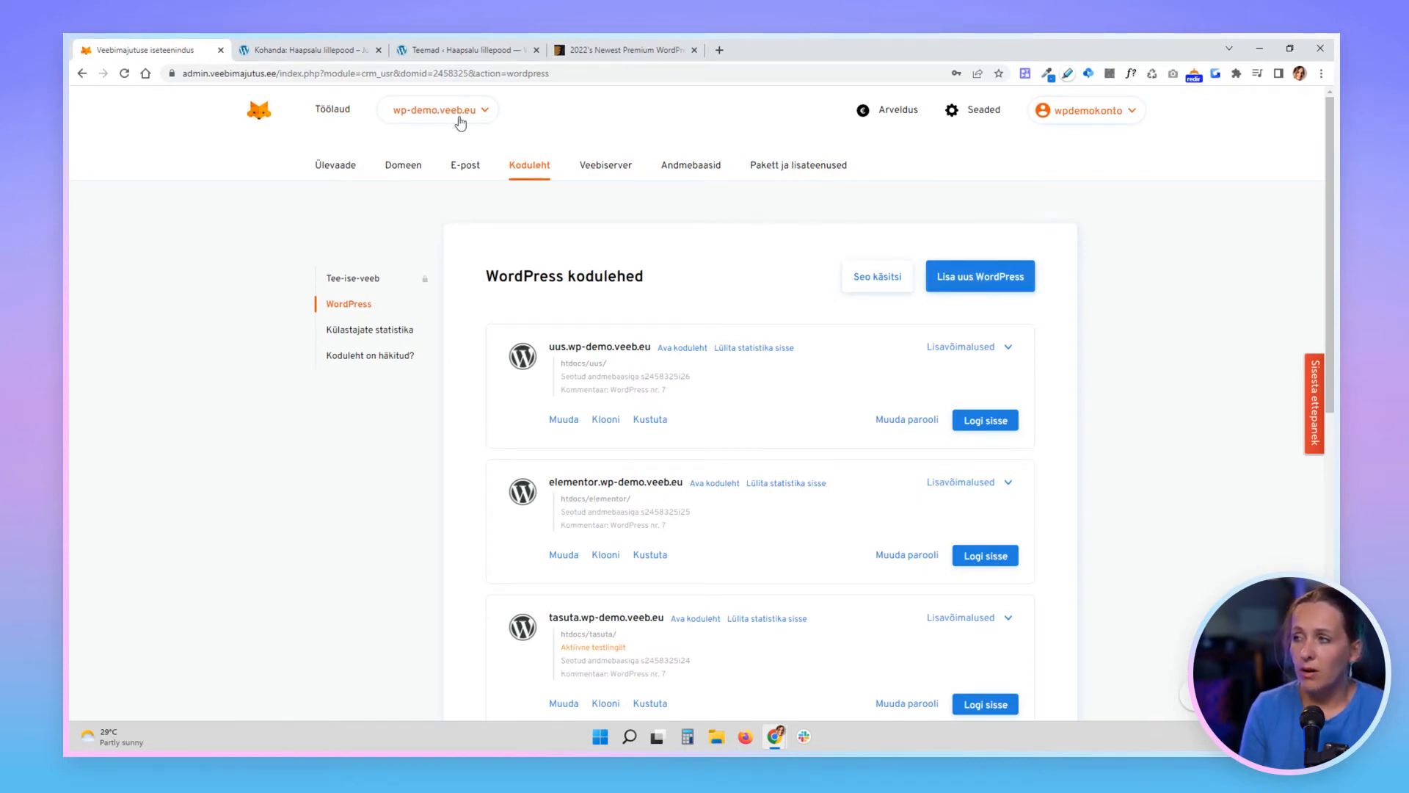
pyautogui.click(307, 50)
pyautogui.moveTo(174, 468); pyautogui.dragTo(71, 494)
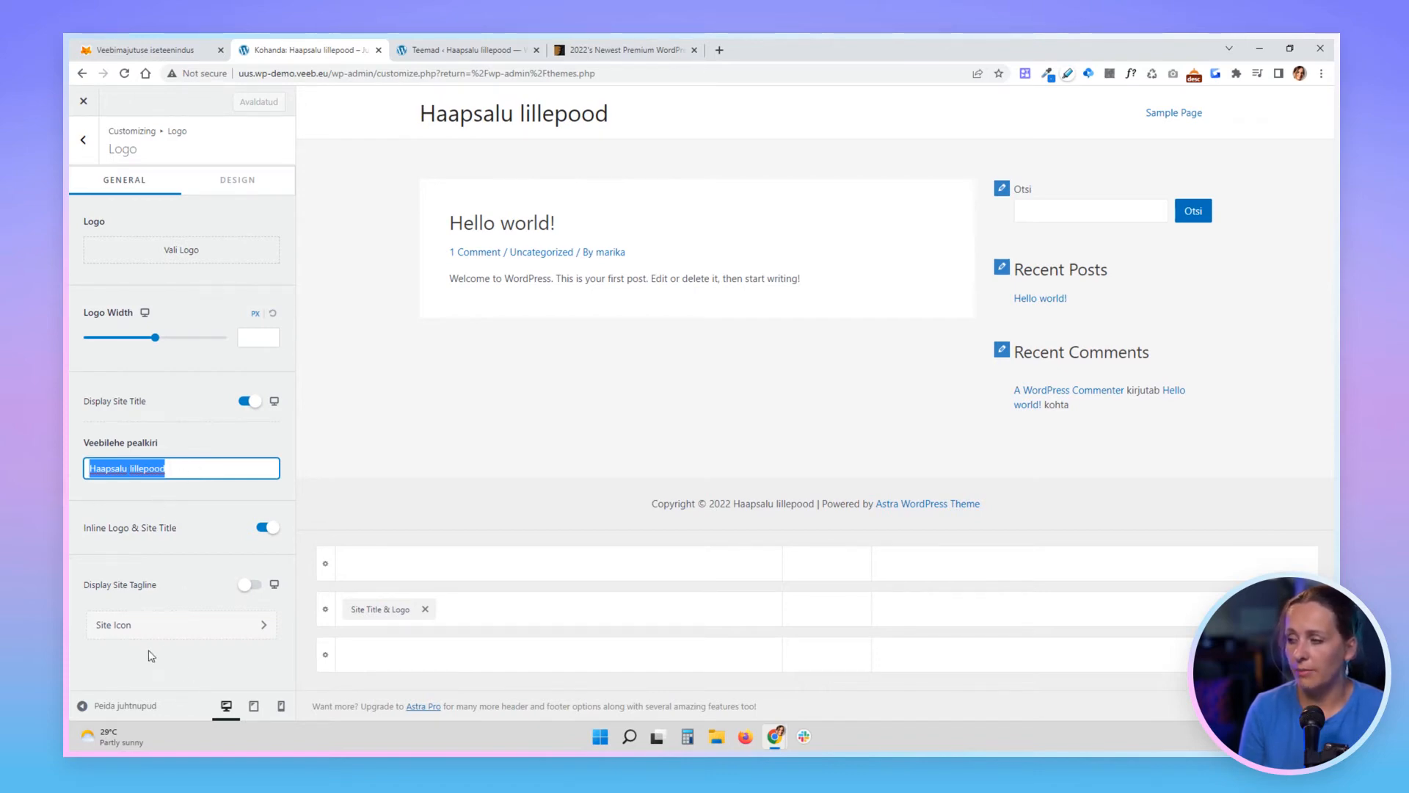
# - Open the site icon setting under Site Identity and compare it with the icon on the Veebimajutus hosting panel's browser tab
pyautogui.click(139, 628)
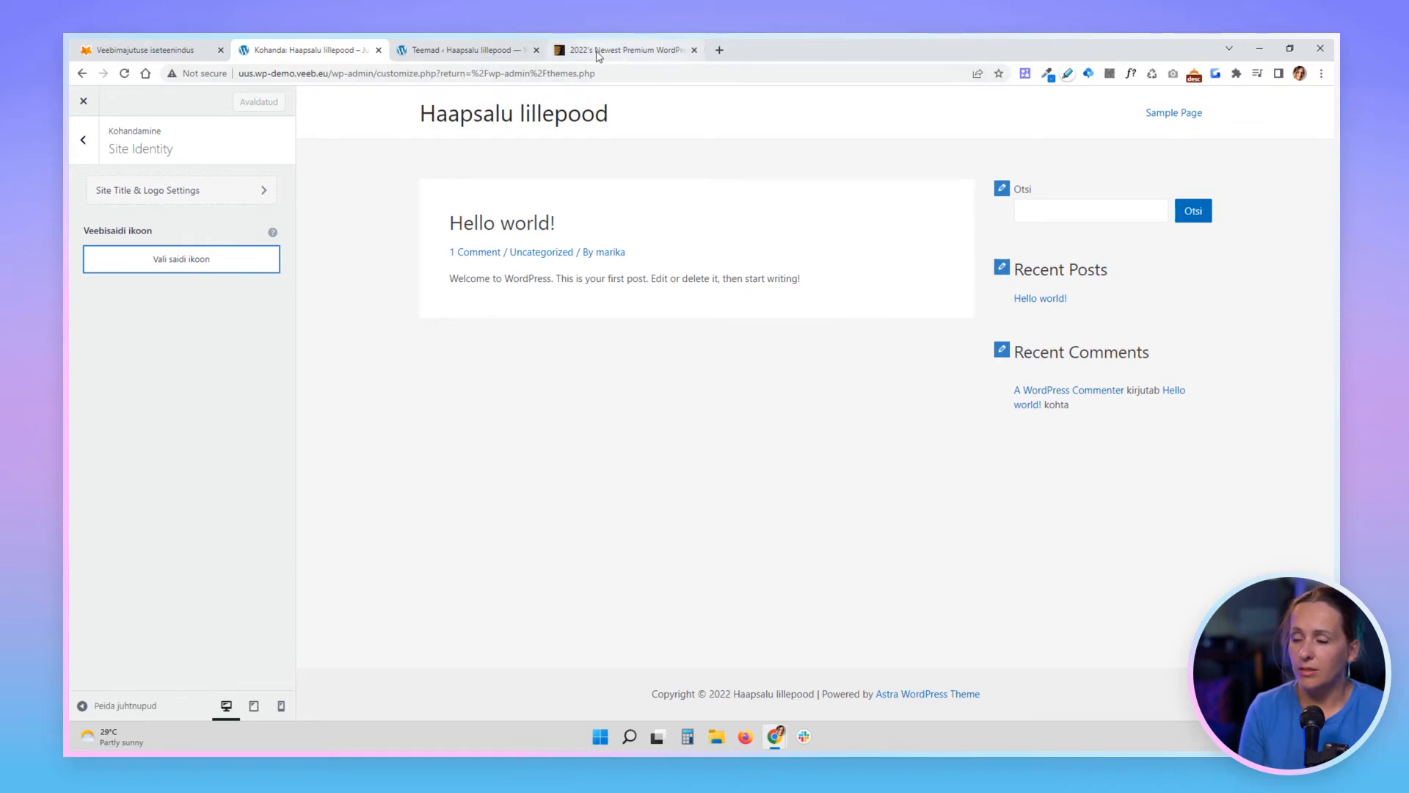
pyautogui.click(112, 53)
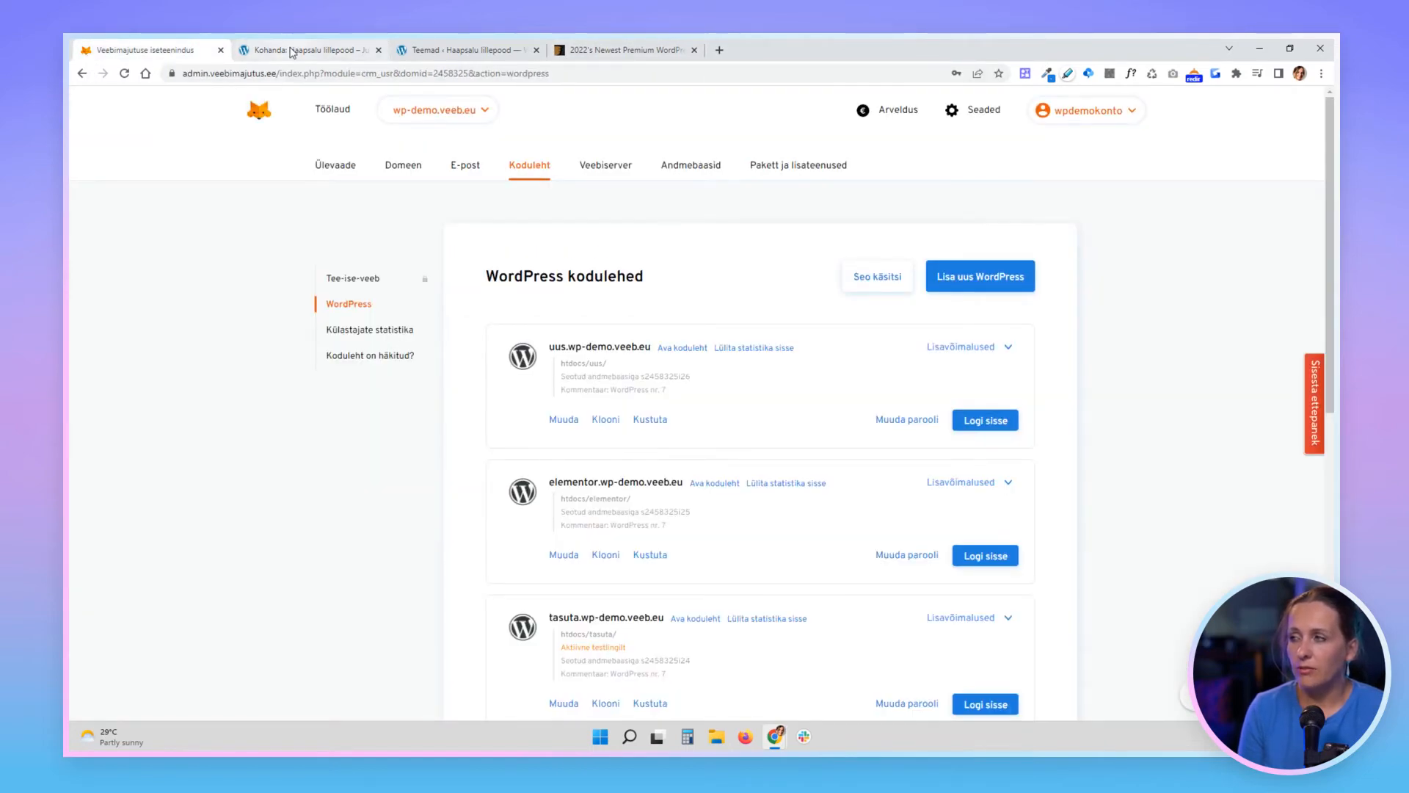
pyautogui.click(242, 53)
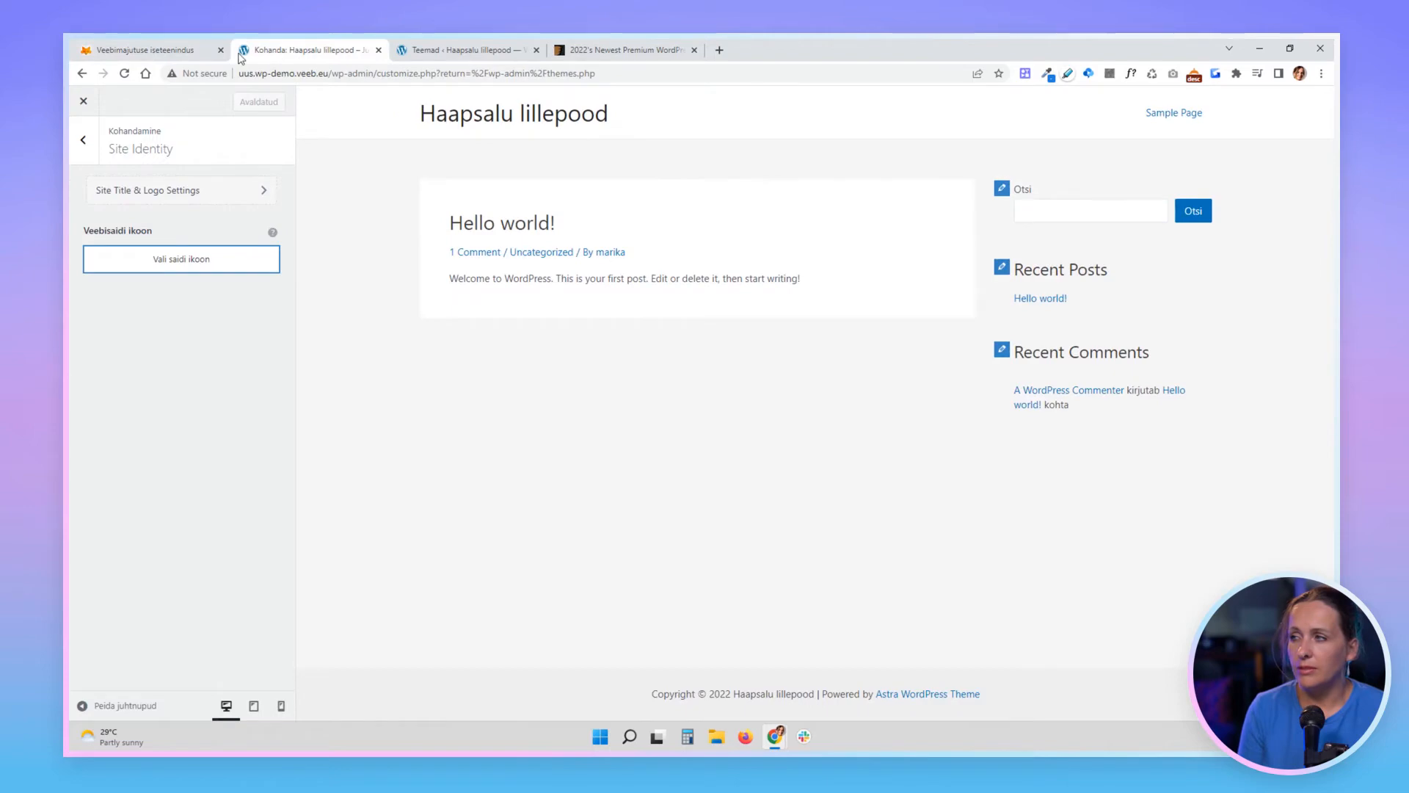
# - Close the ThemeForest browser tab and return to the Customizer's main list of settings
pyautogui.click(601, 52)
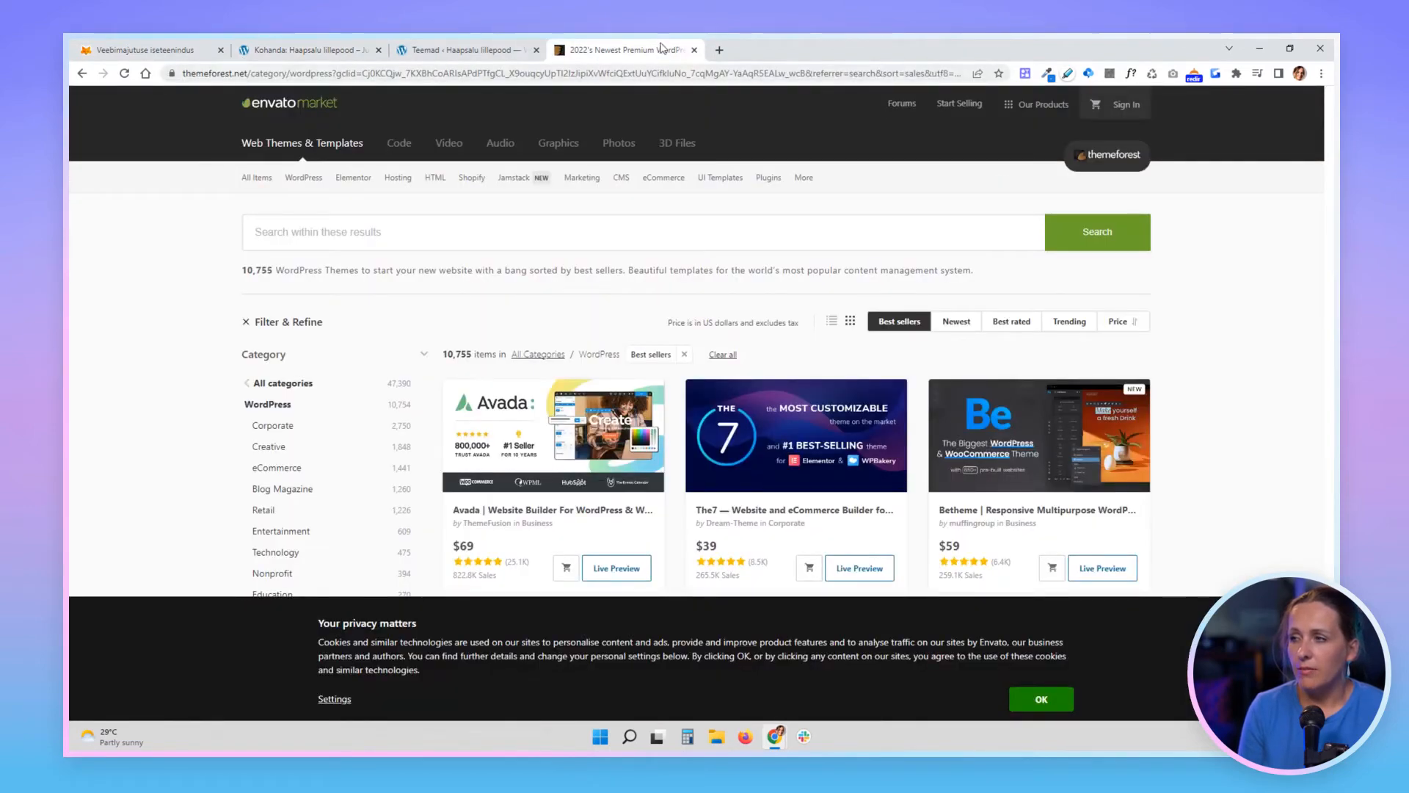
pyautogui.click(695, 50)
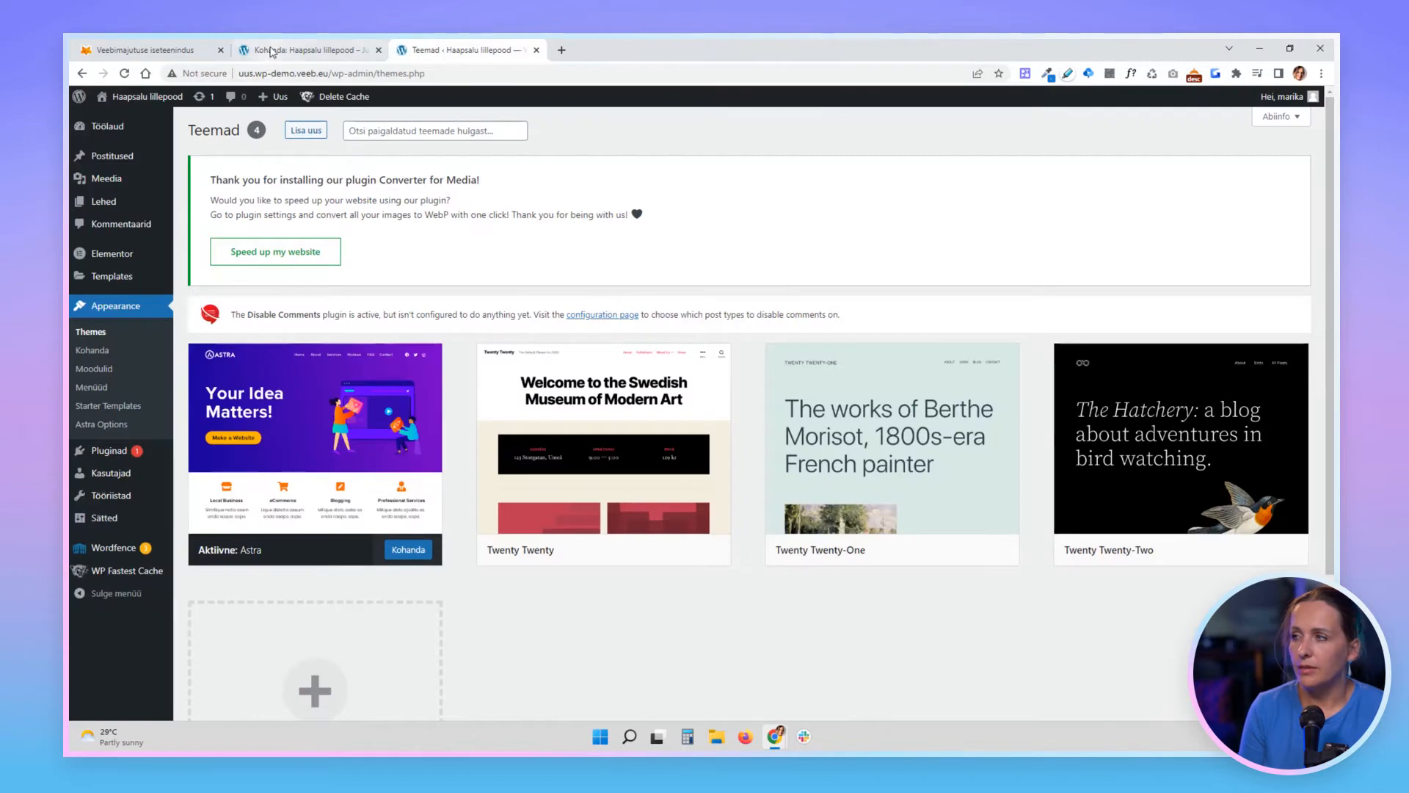
pyautogui.click(301, 49)
pyautogui.click(85, 139)
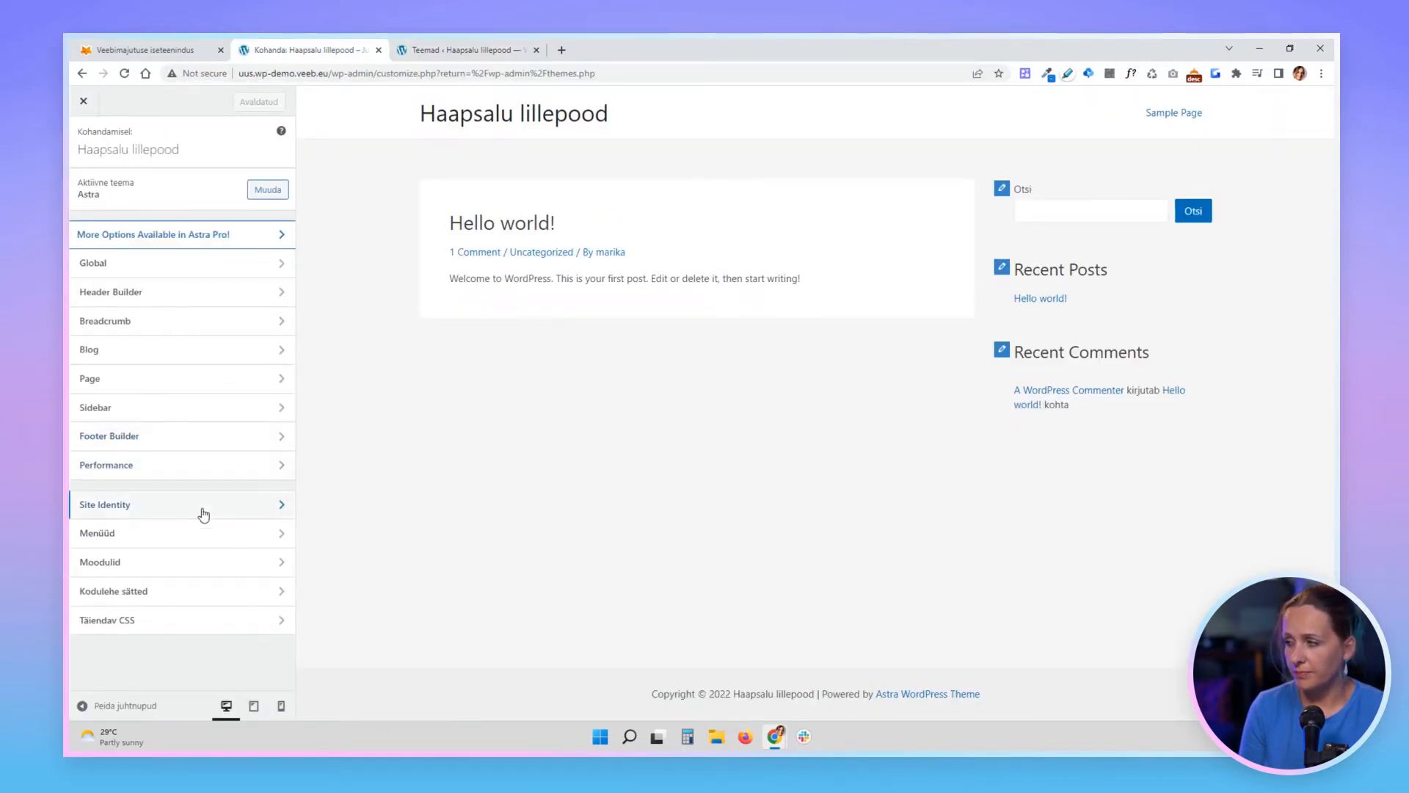
# - Review the Customizer's Menüüd and Moodulid sections, returning to the main list after each
pyautogui.click(192, 540)
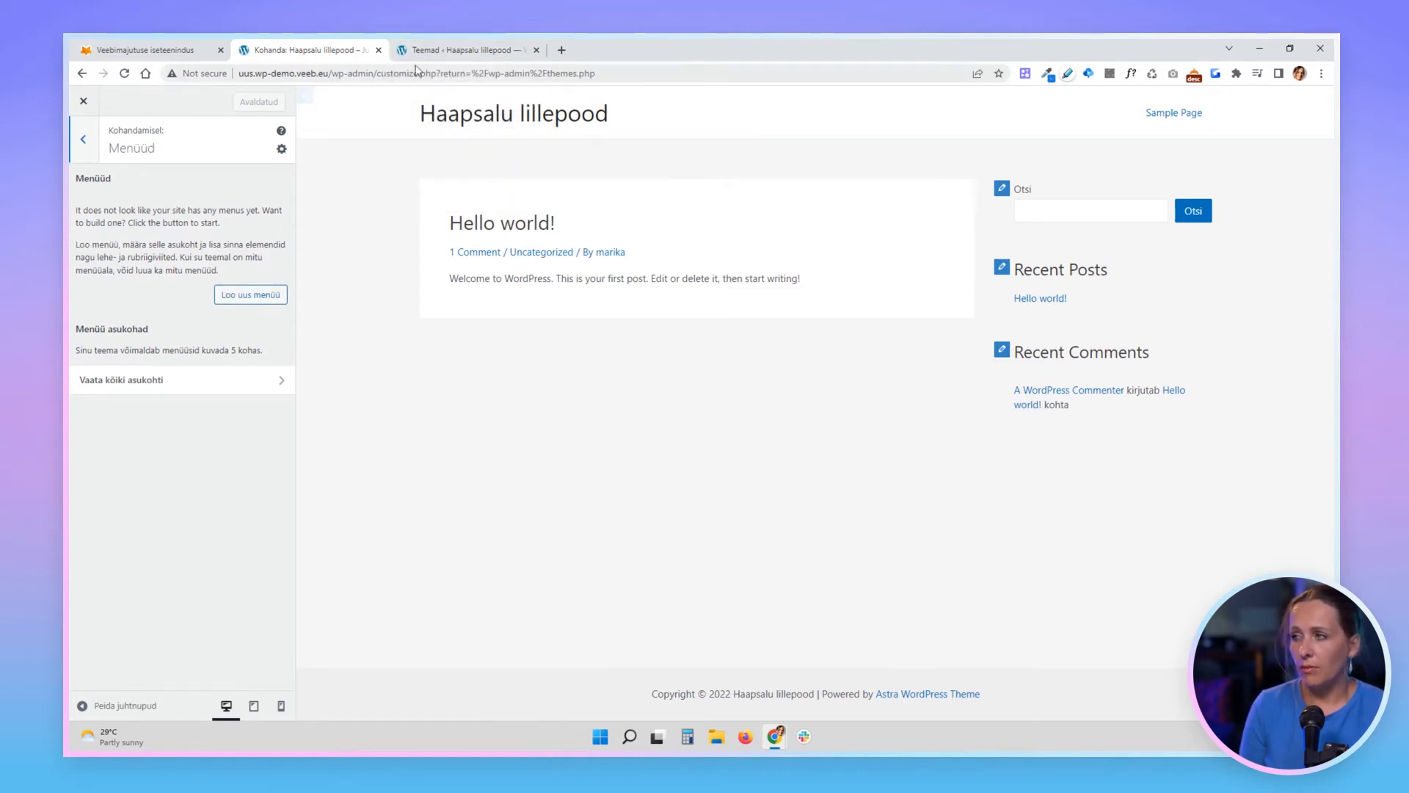
pyautogui.click(84, 136)
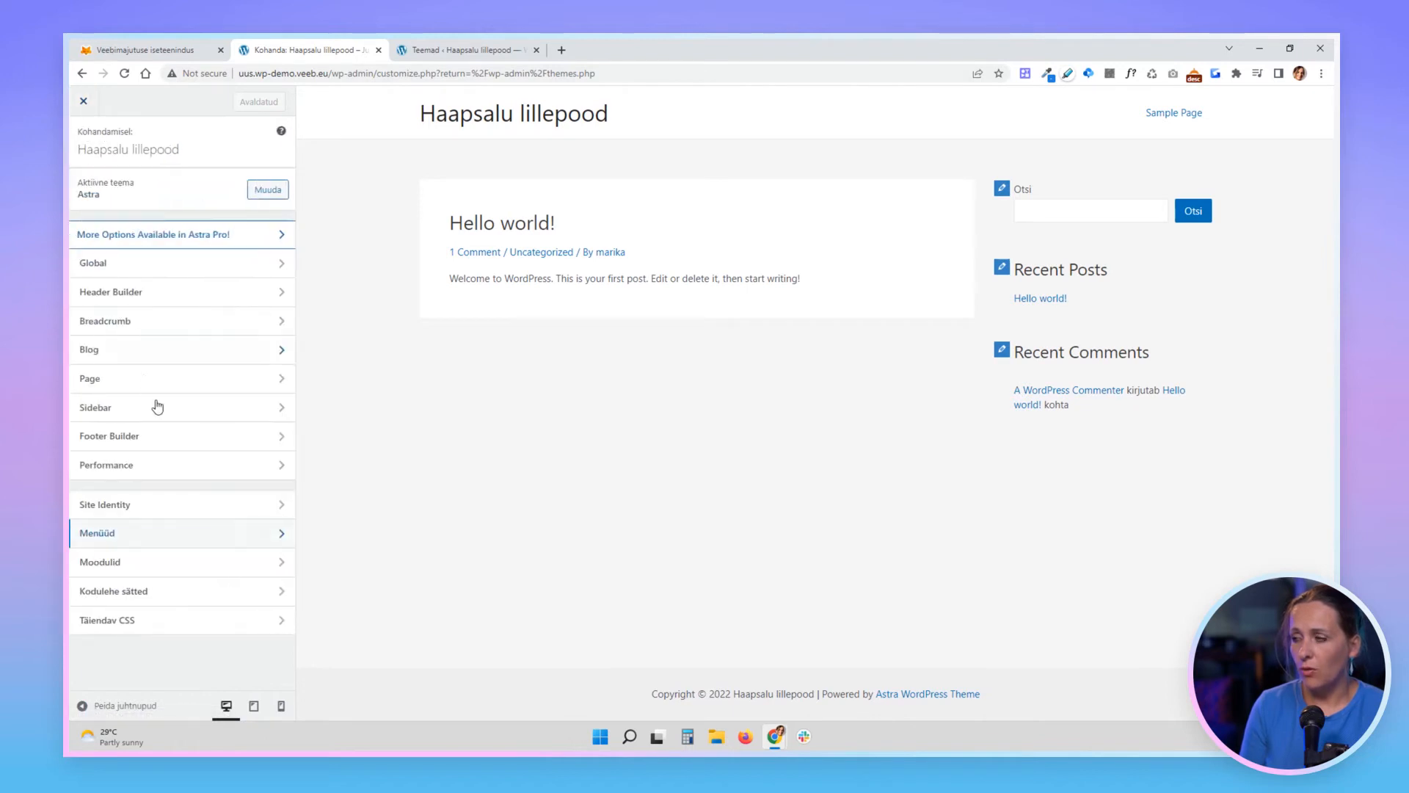
pyautogui.click(158, 568)
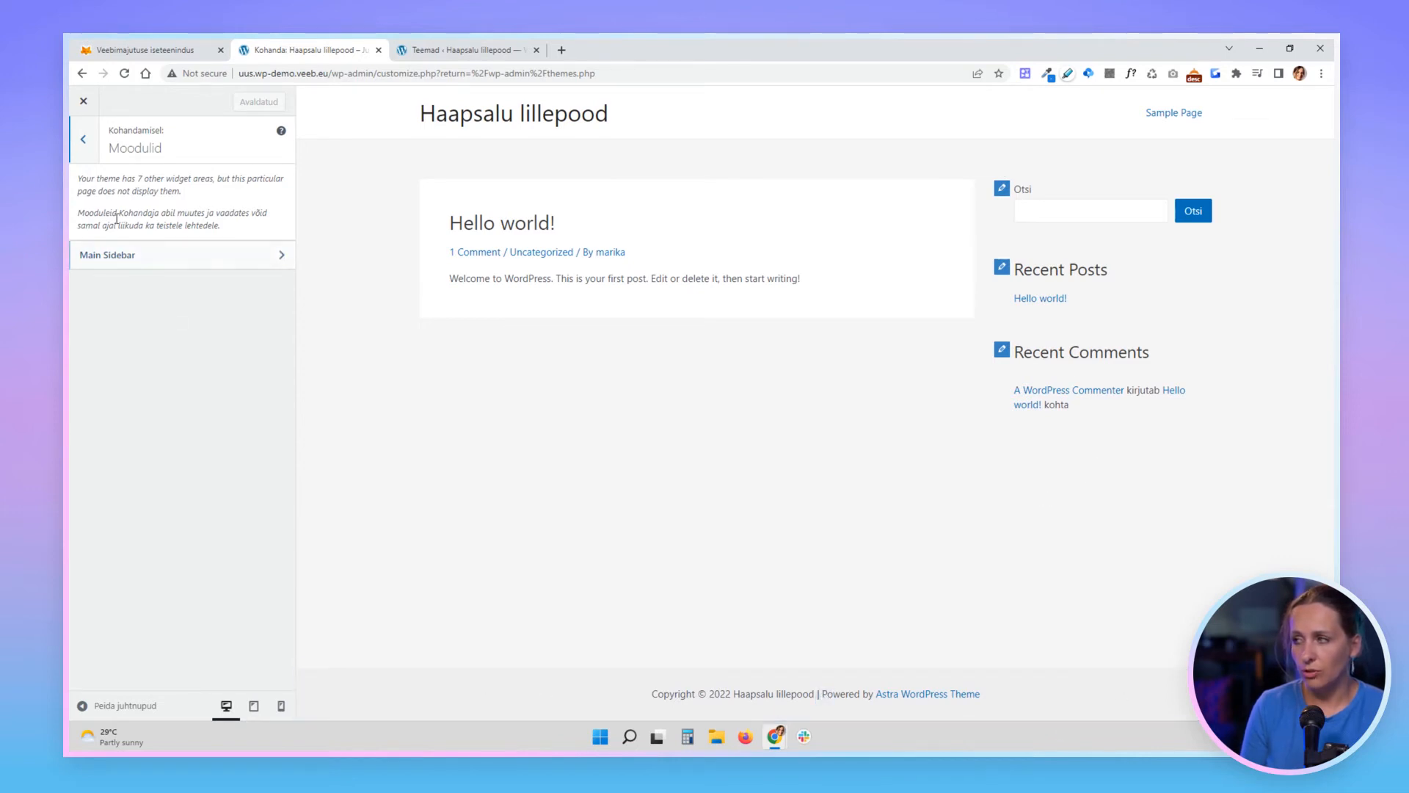
pyautogui.click(85, 143)
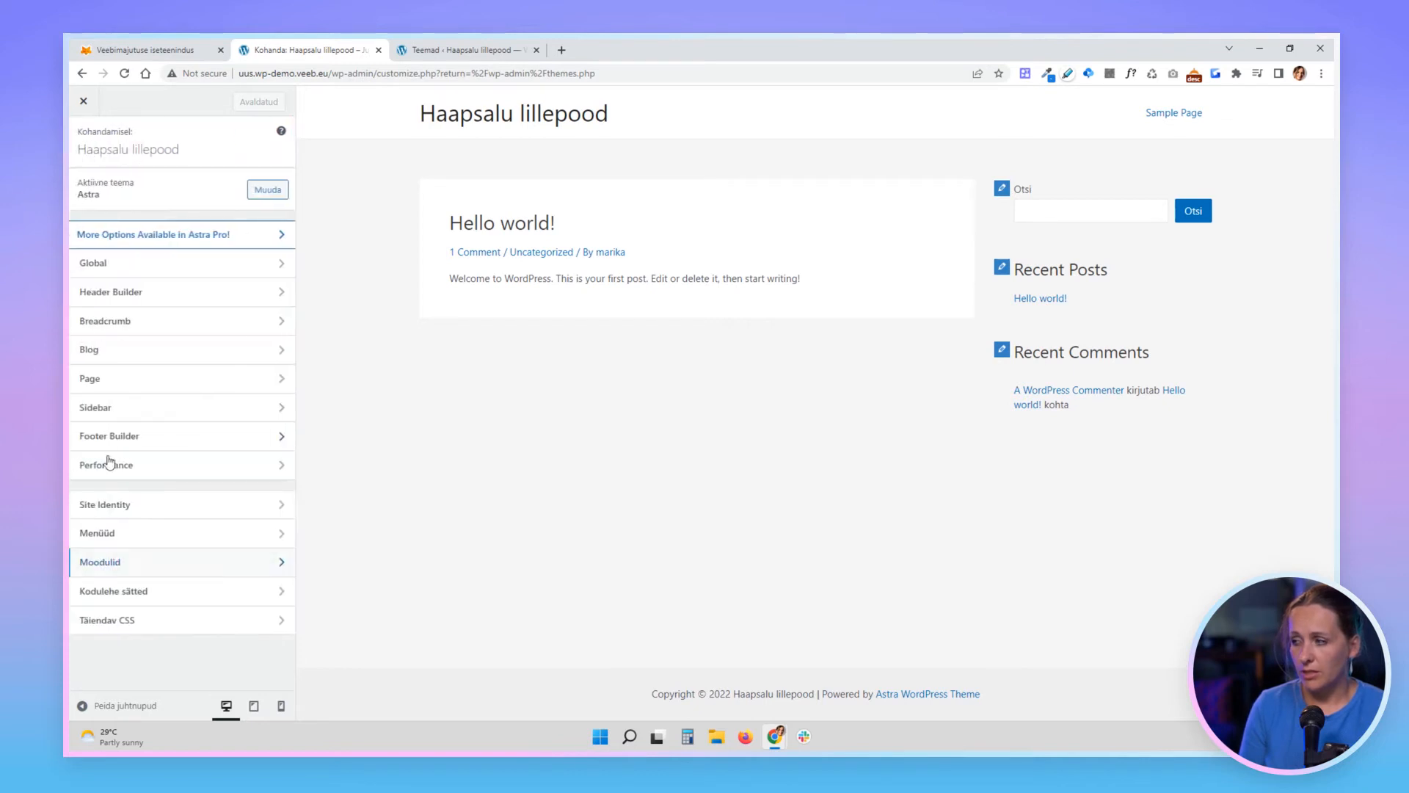
# - Open the Customizer's Kodulehe sätted, look at the Lehed options in the WordPress admin, and return to the homepage settings
pyautogui.click(230, 598)
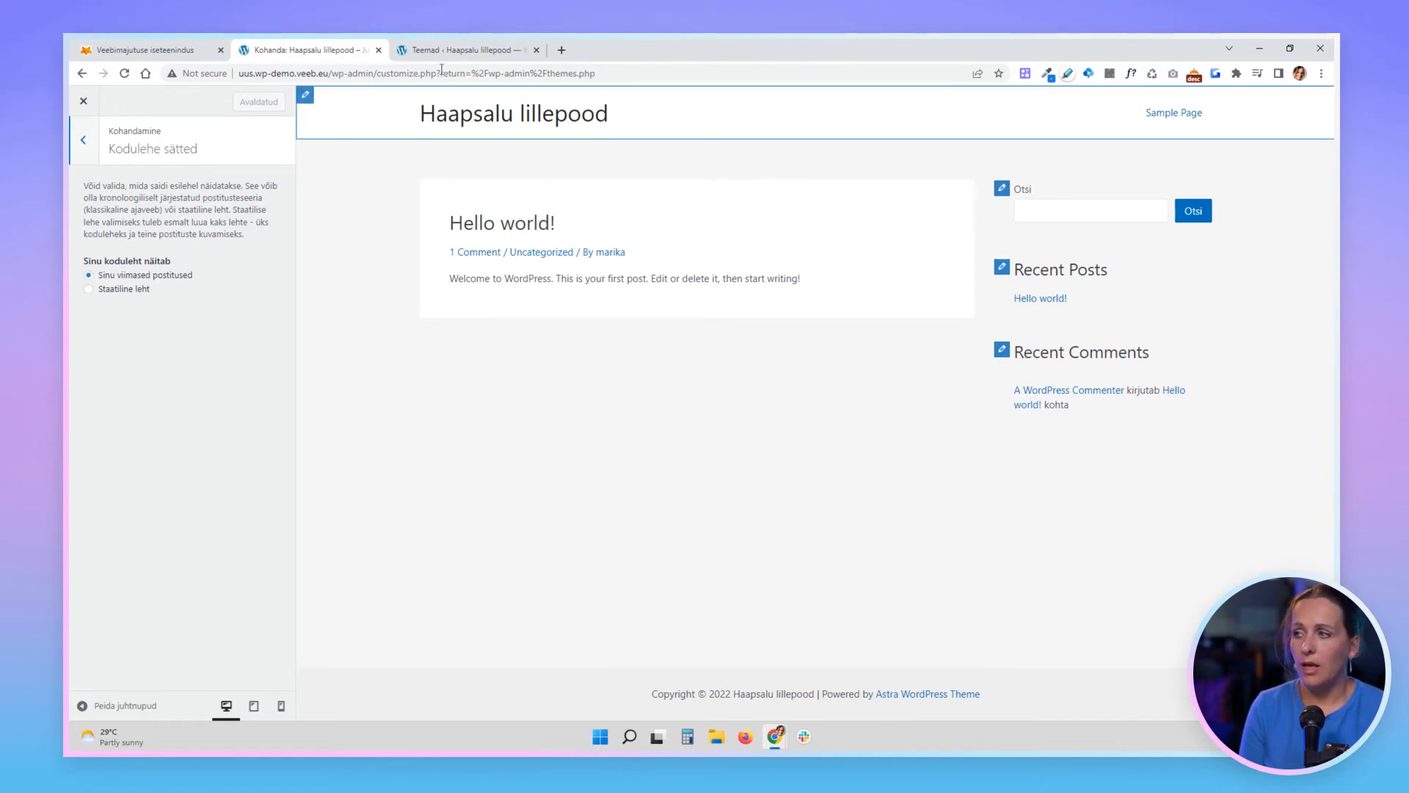
pyautogui.click(461, 49)
pyautogui.moveTo(112, 211)
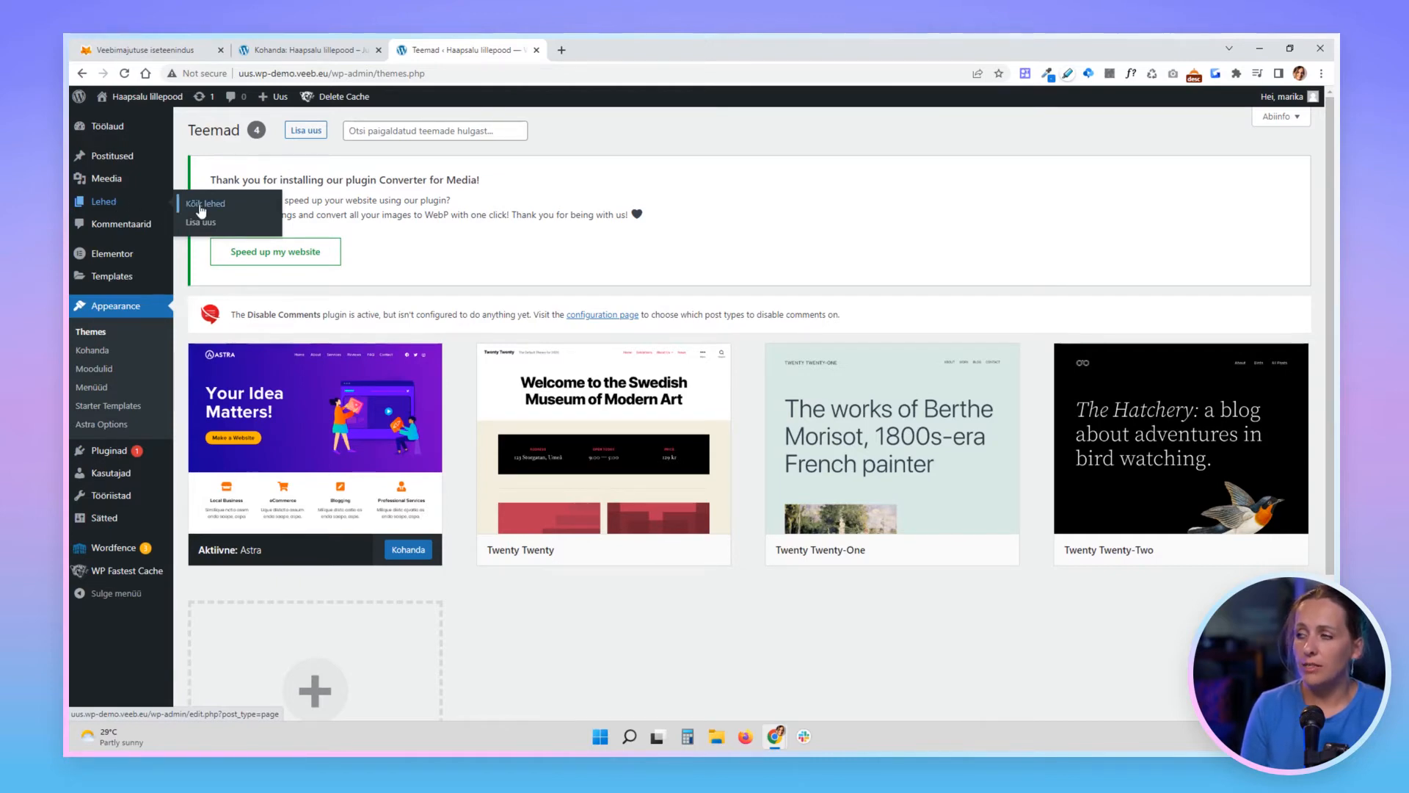
pyautogui.click(283, 54)
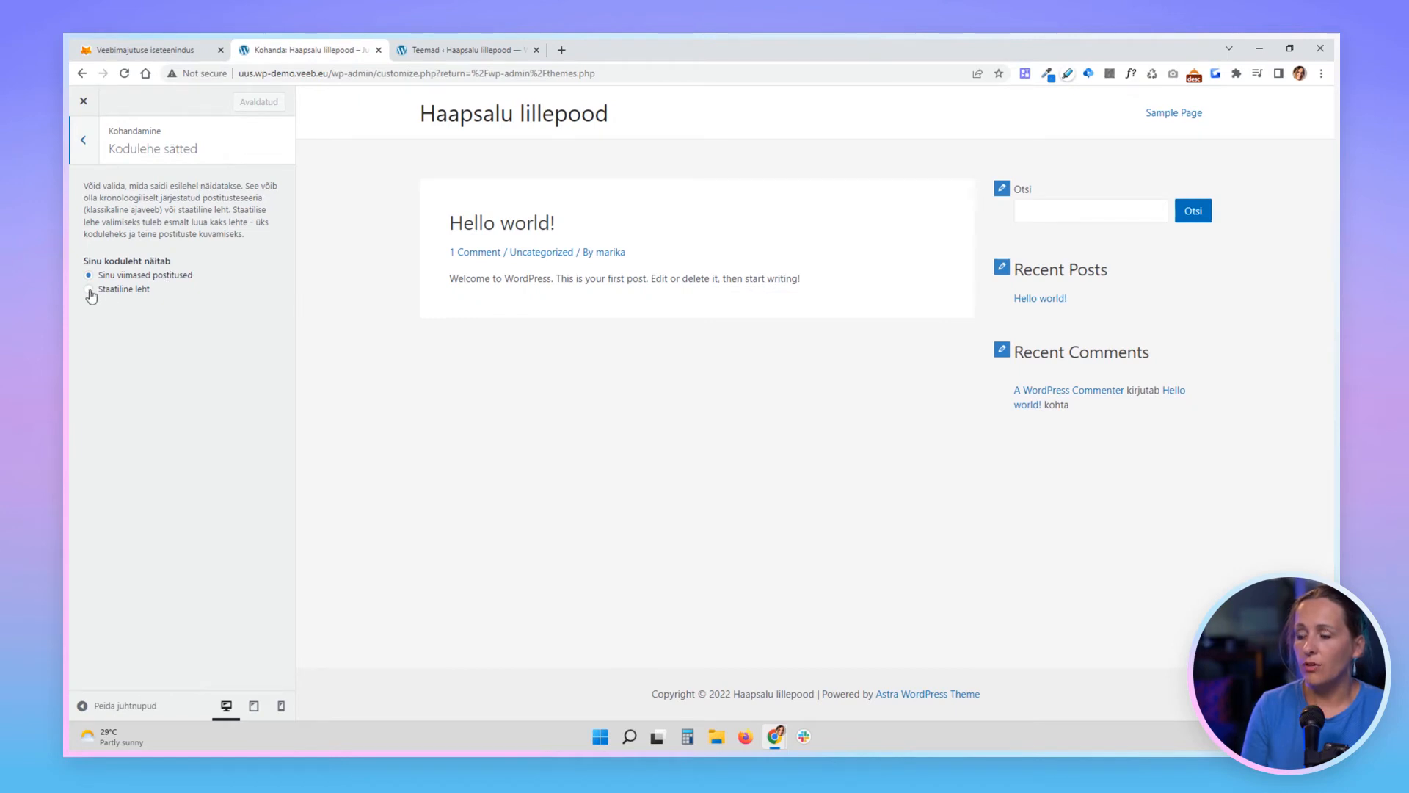
# - Try a static homepage using Sample Page, check the choices for the posts page, and switch back to showing the latest posts
pyautogui.click(88, 289)
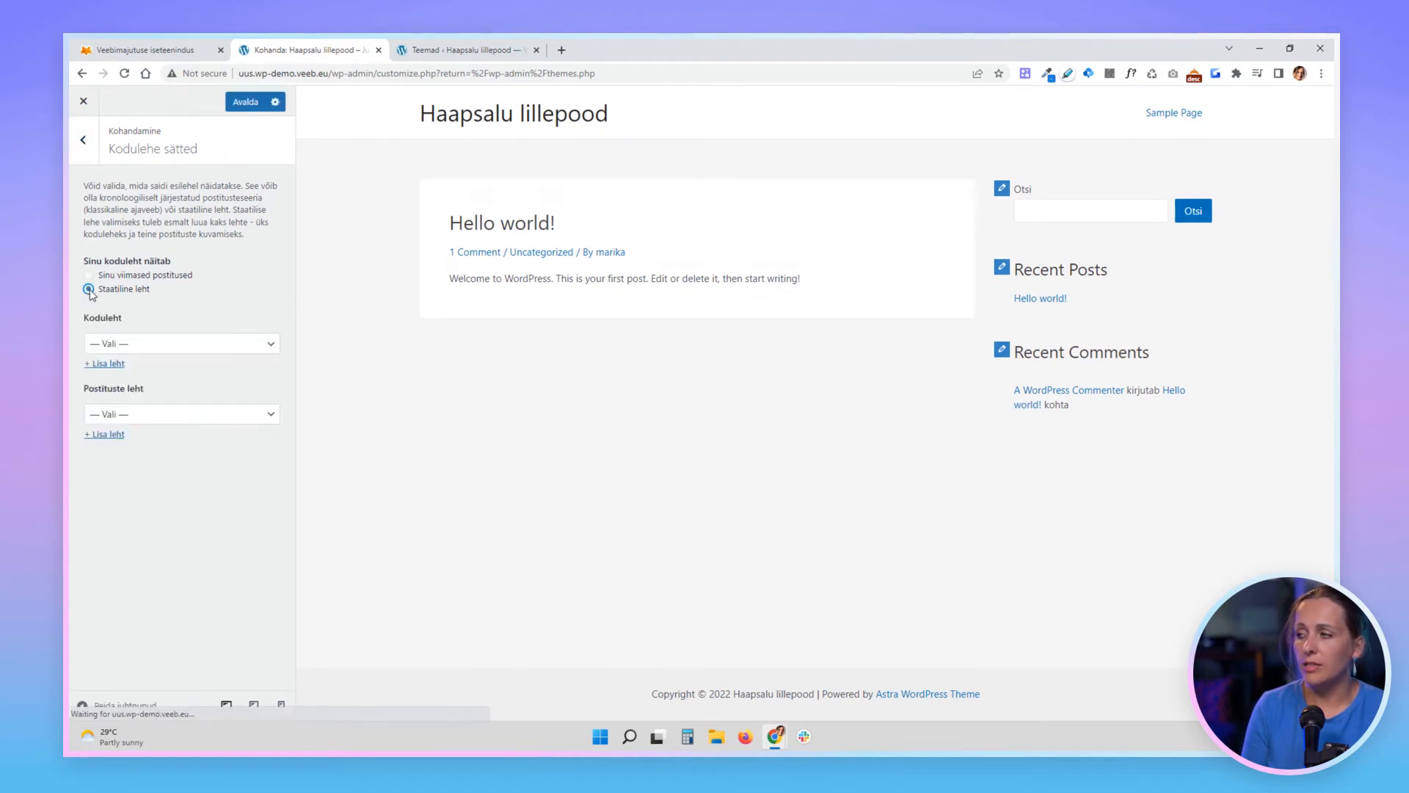
pyautogui.click(111, 344)
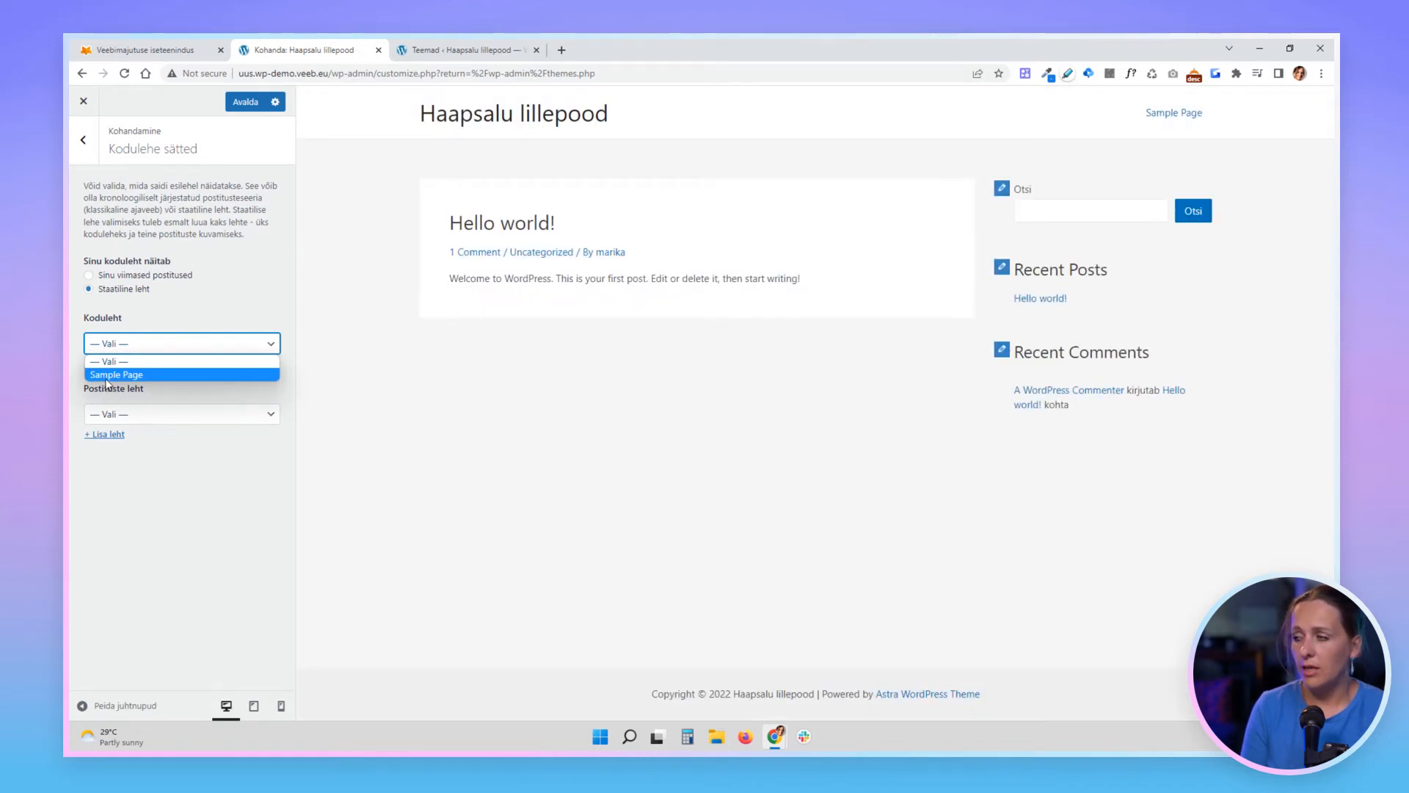
pyautogui.click(107, 376)
pyautogui.click(110, 415)
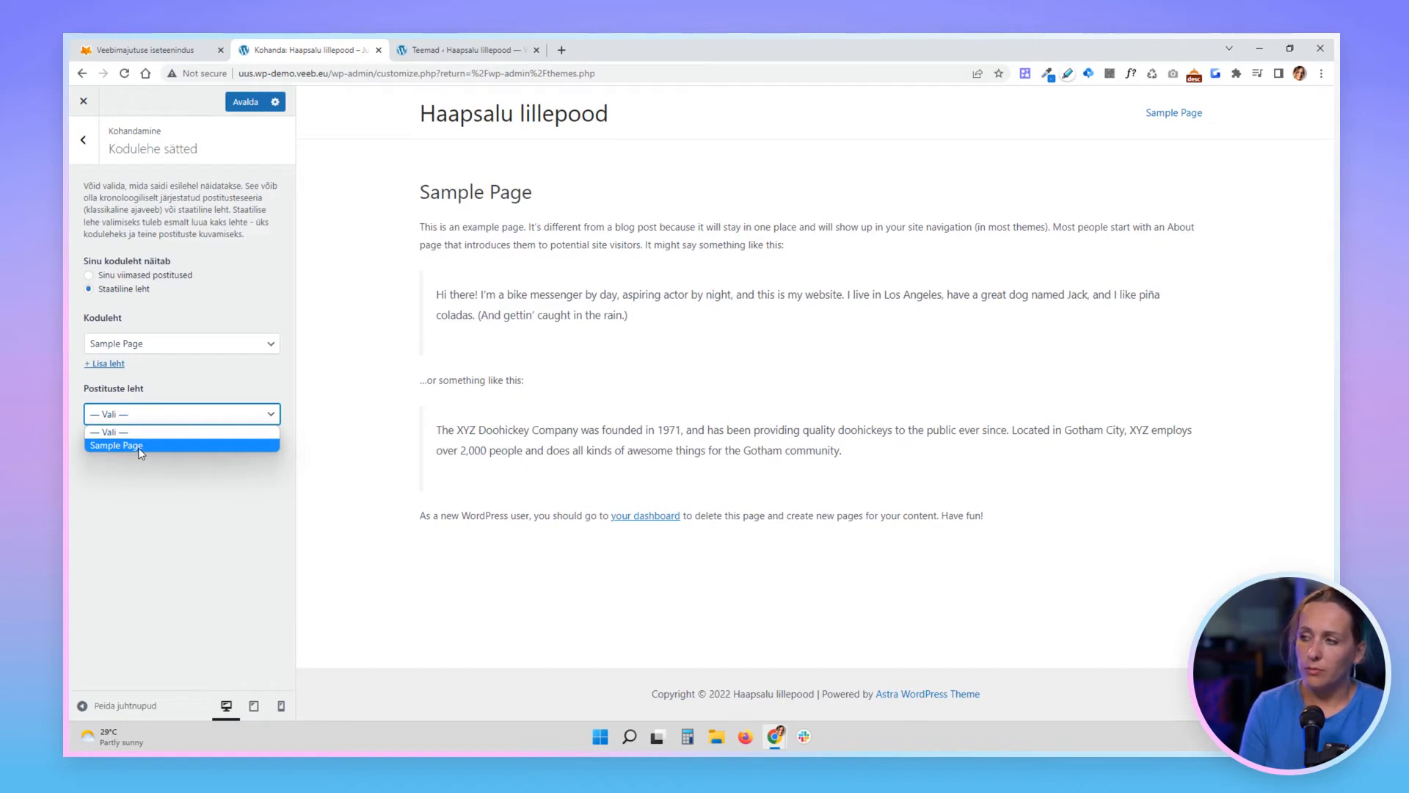
pyautogui.click(176, 387)
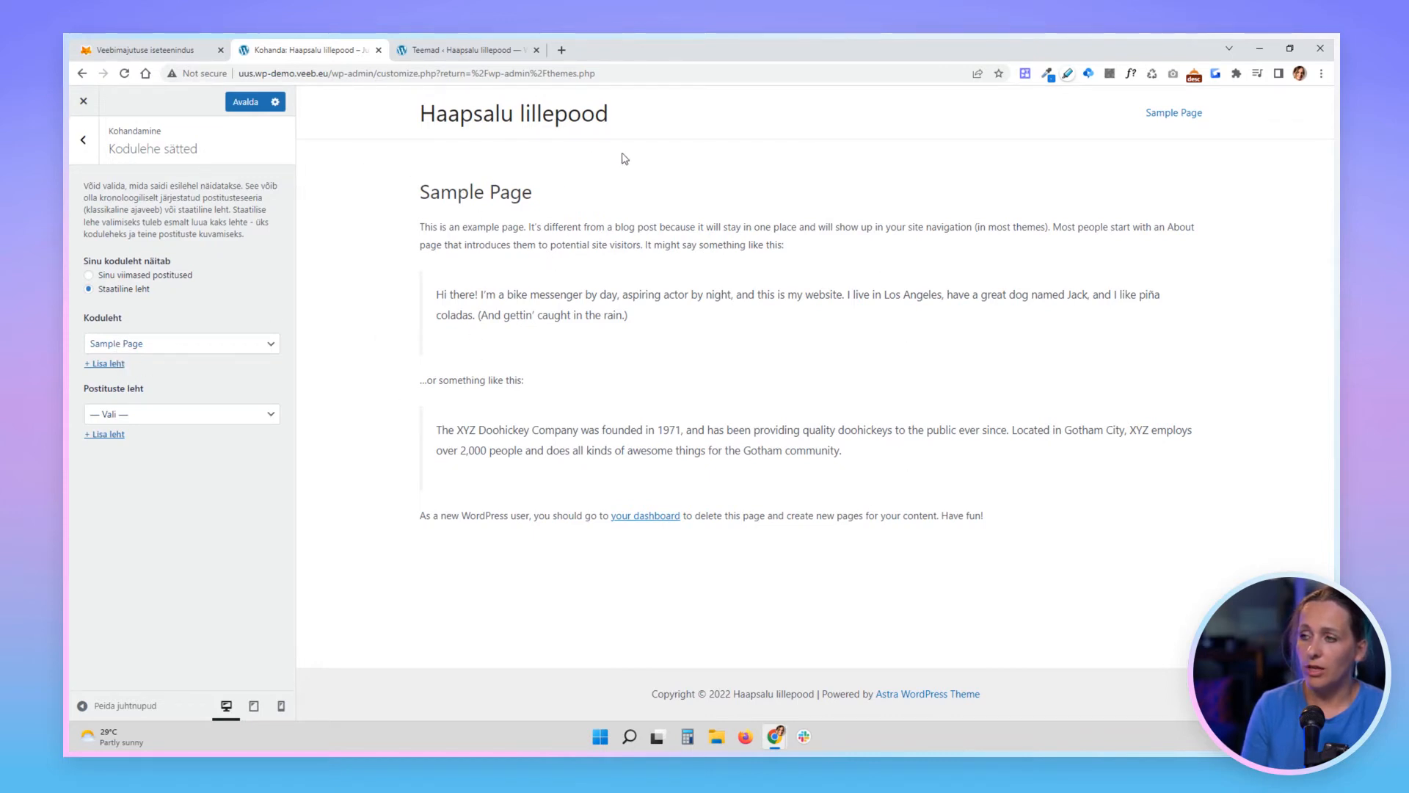
pyautogui.click(90, 277)
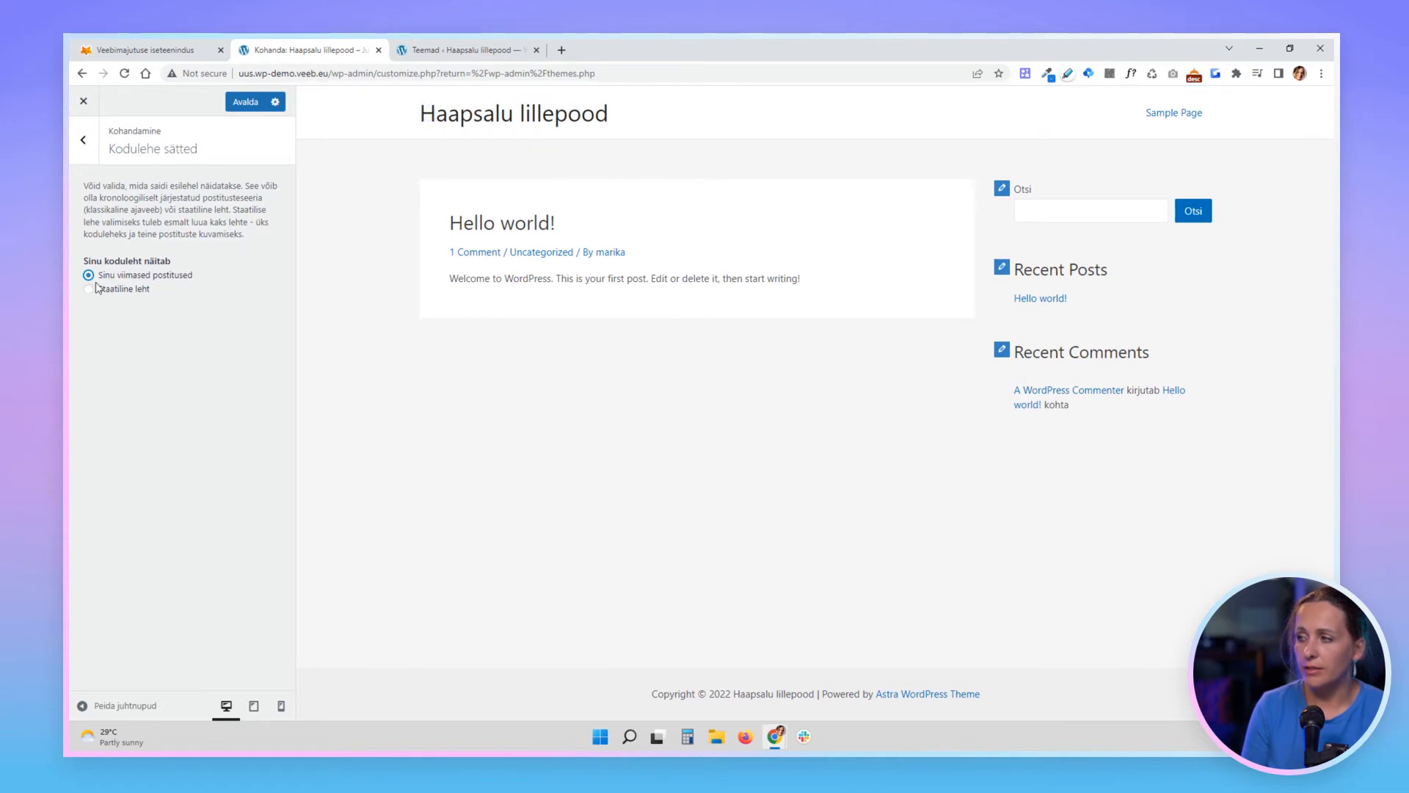
# - Leave the Customizer without publishing, discarding the changes, and close the duplicate Themes browser tab
pyautogui.click(83, 139)
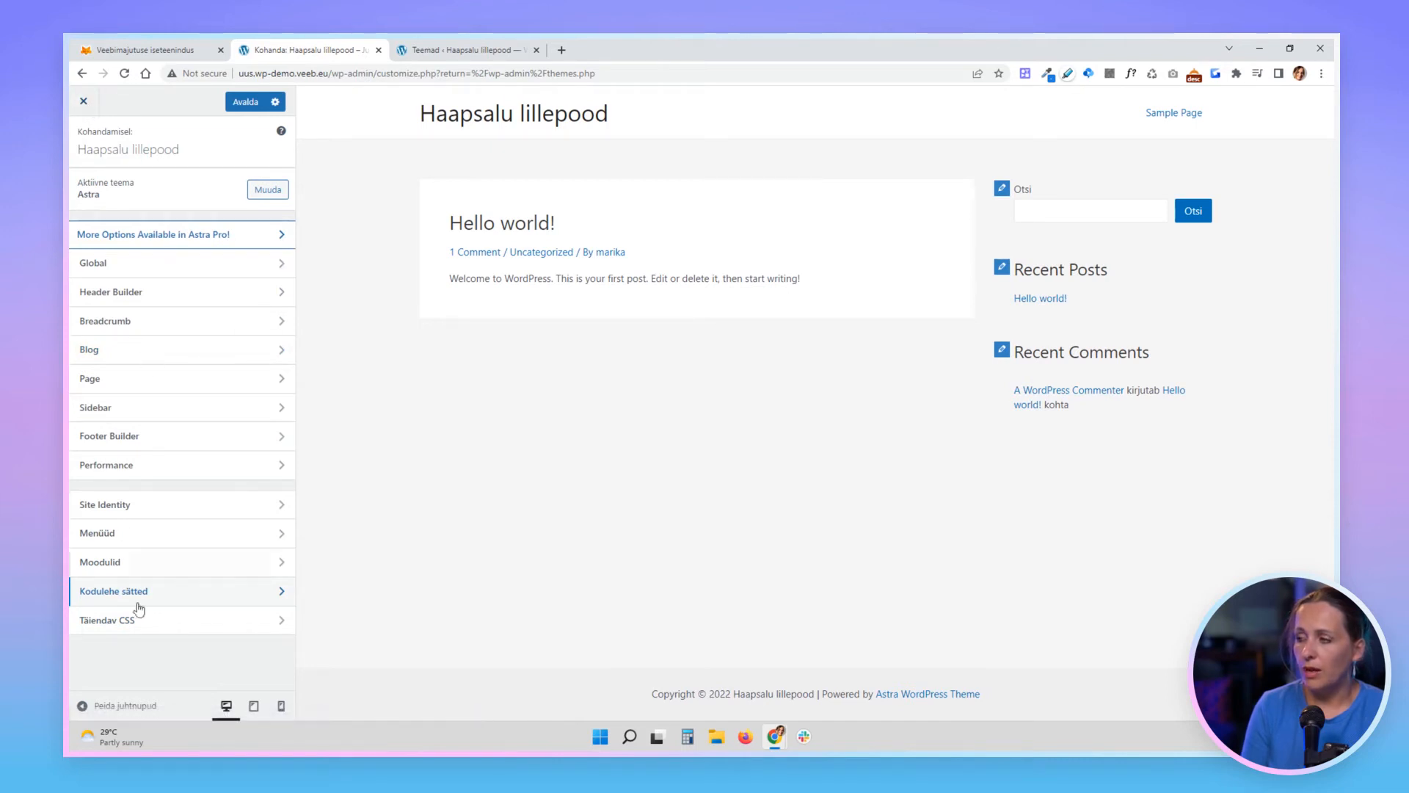
pyautogui.click(83, 101)
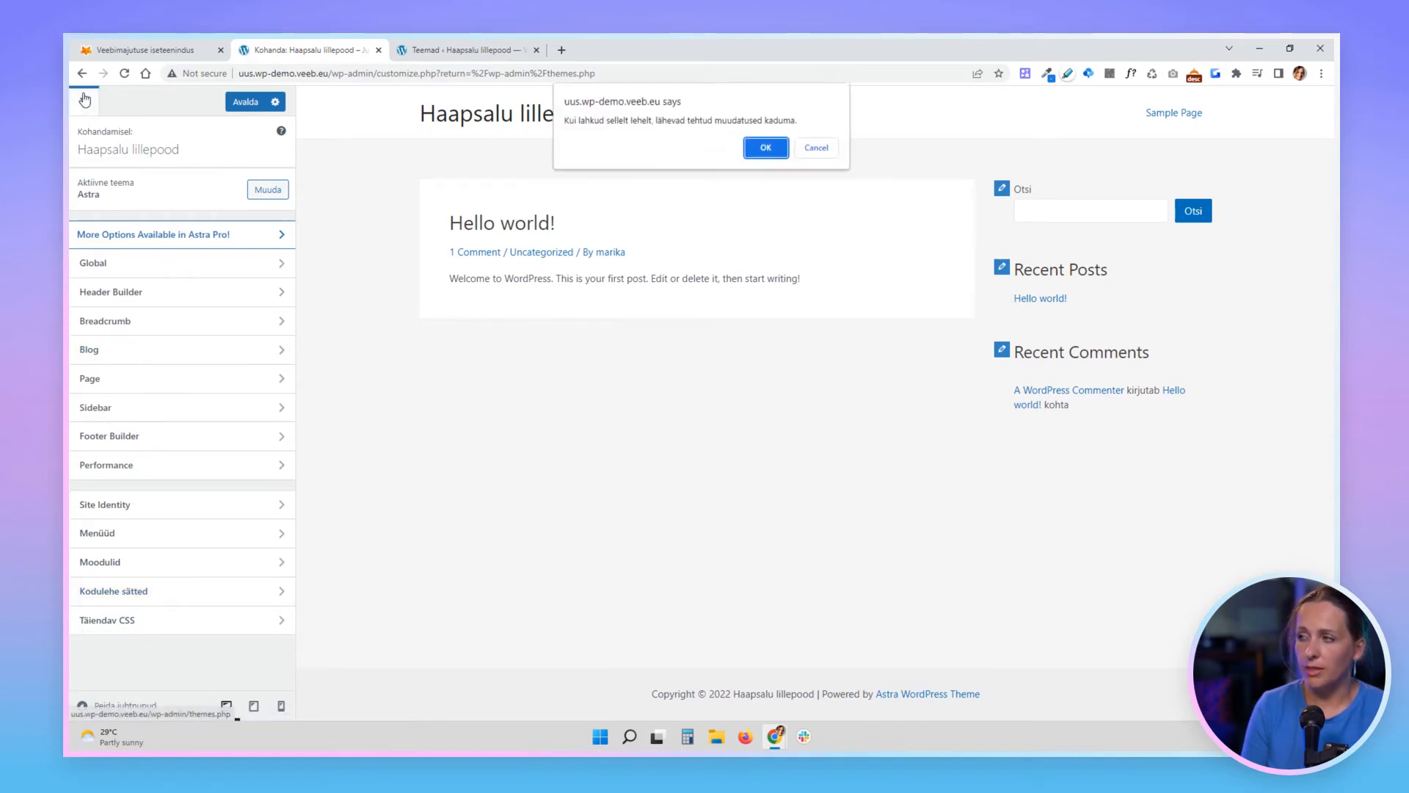
pyautogui.click(767, 141)
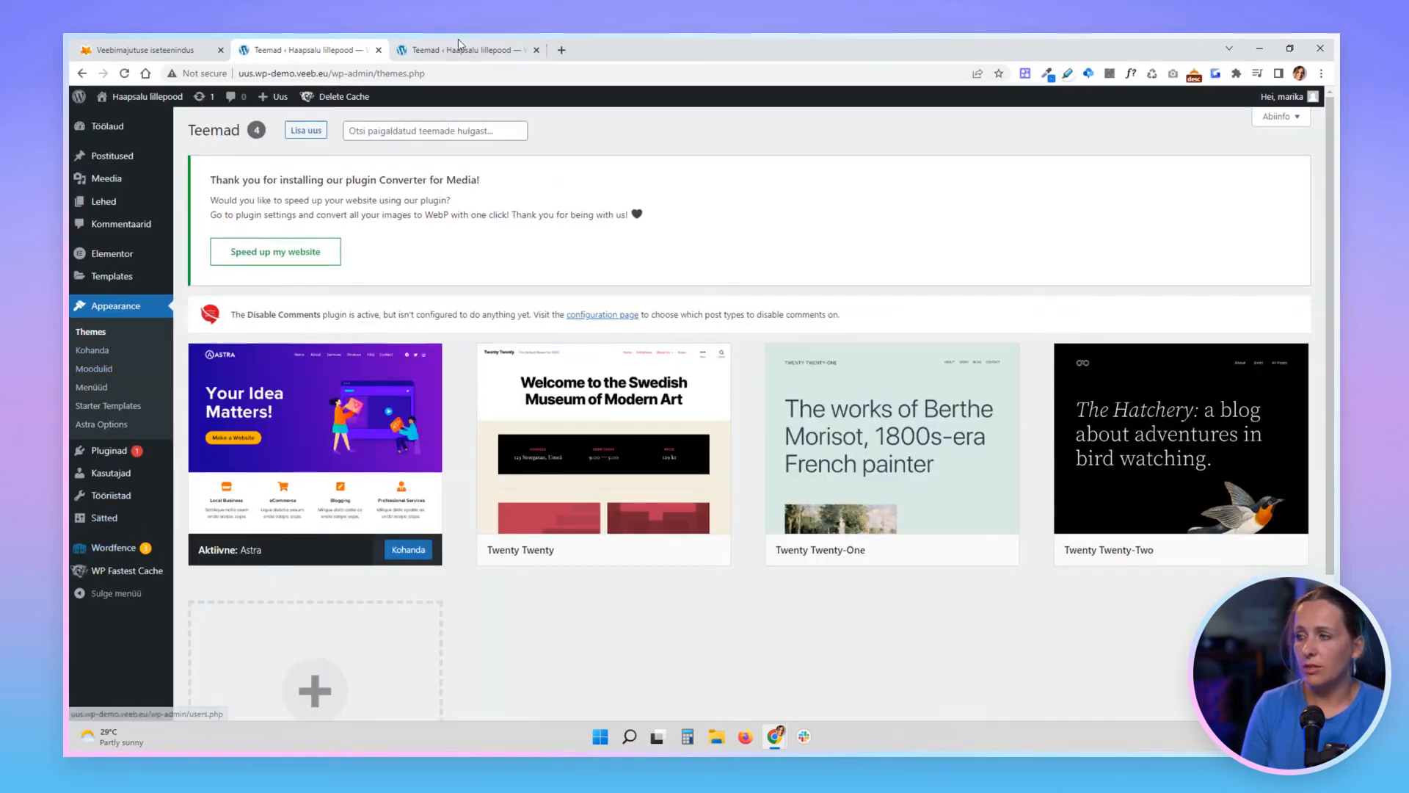
pyautogui.click(536, 50)
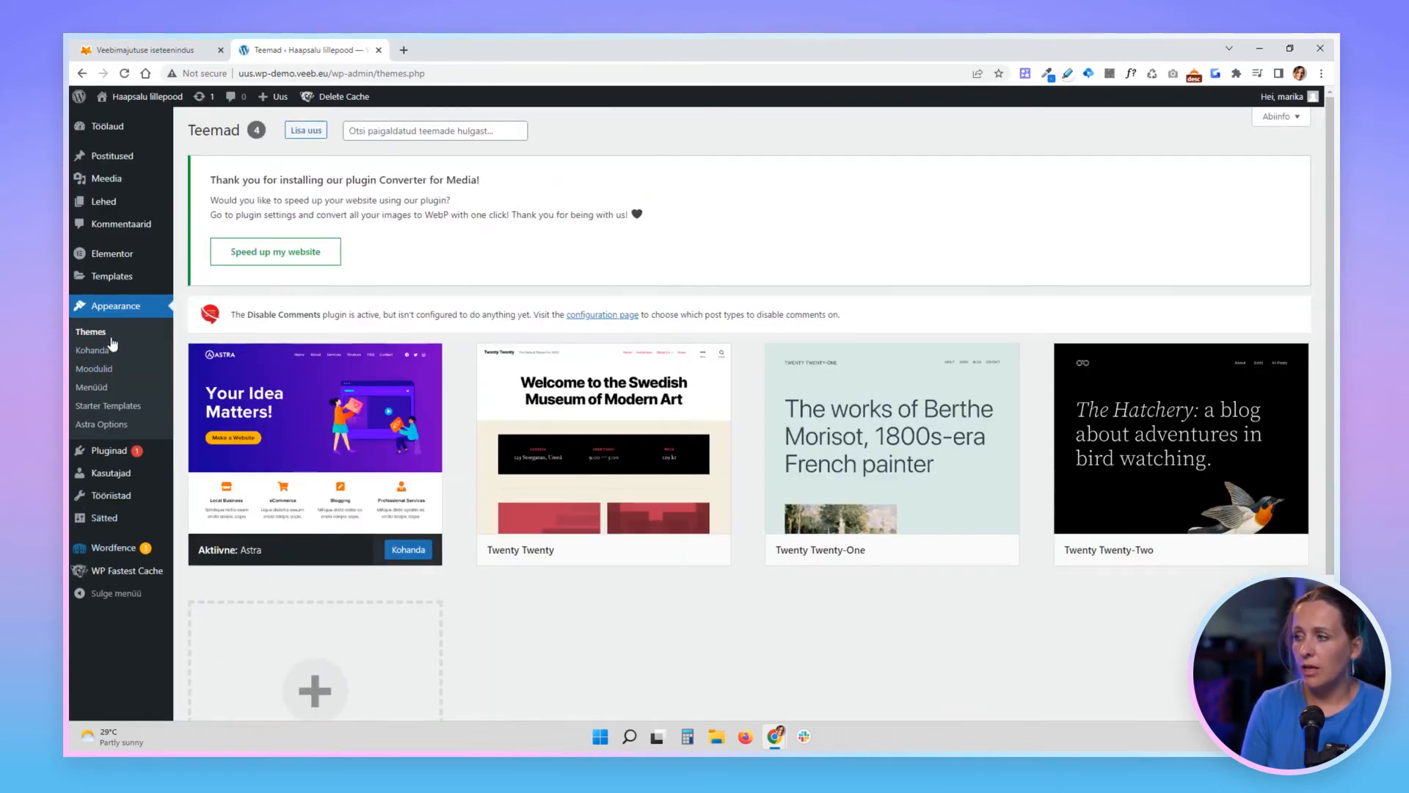
# - Start a new navigation menu named "peamenüü" and assign it to the Primary Menu location
pyautogui.click(102, 391)
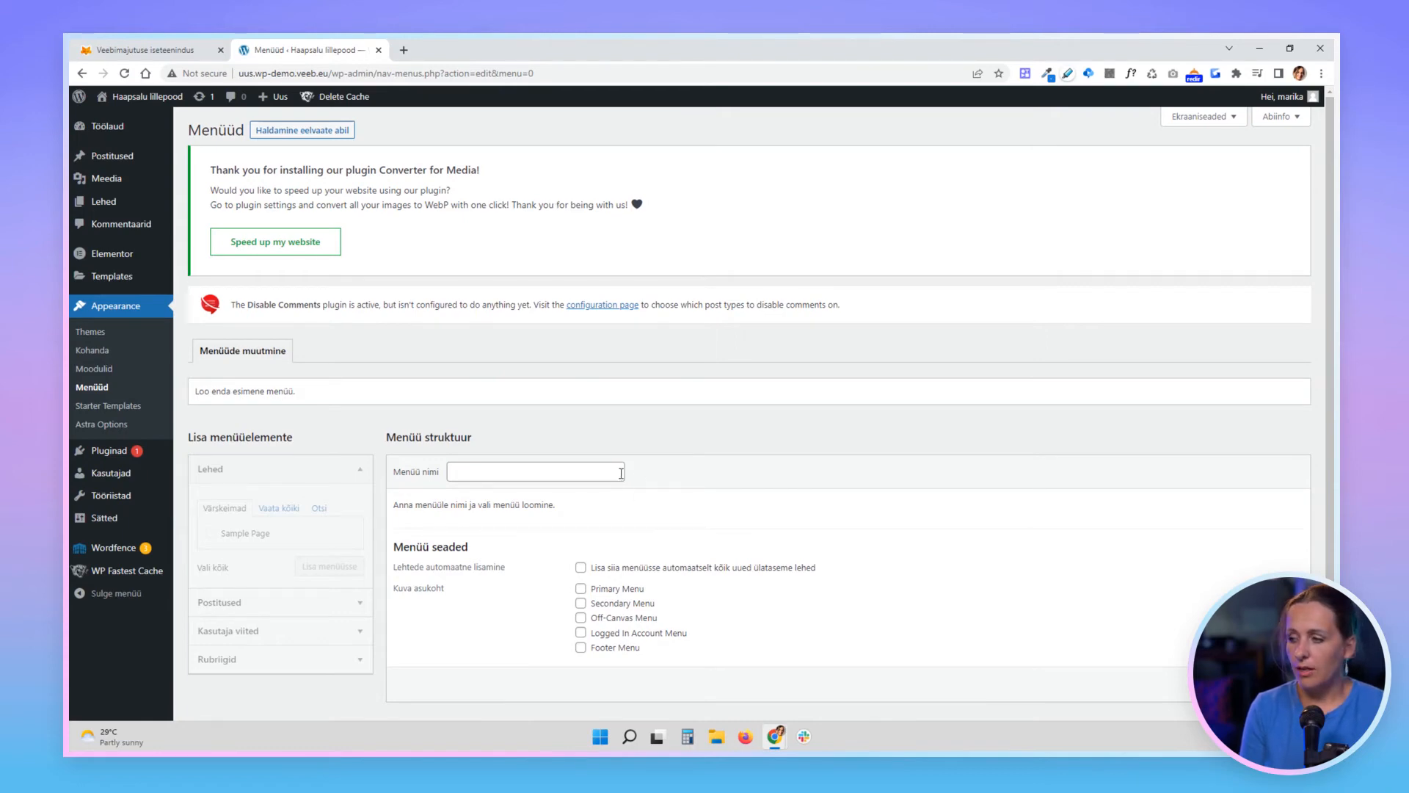
pyautogui.click(486, 475)
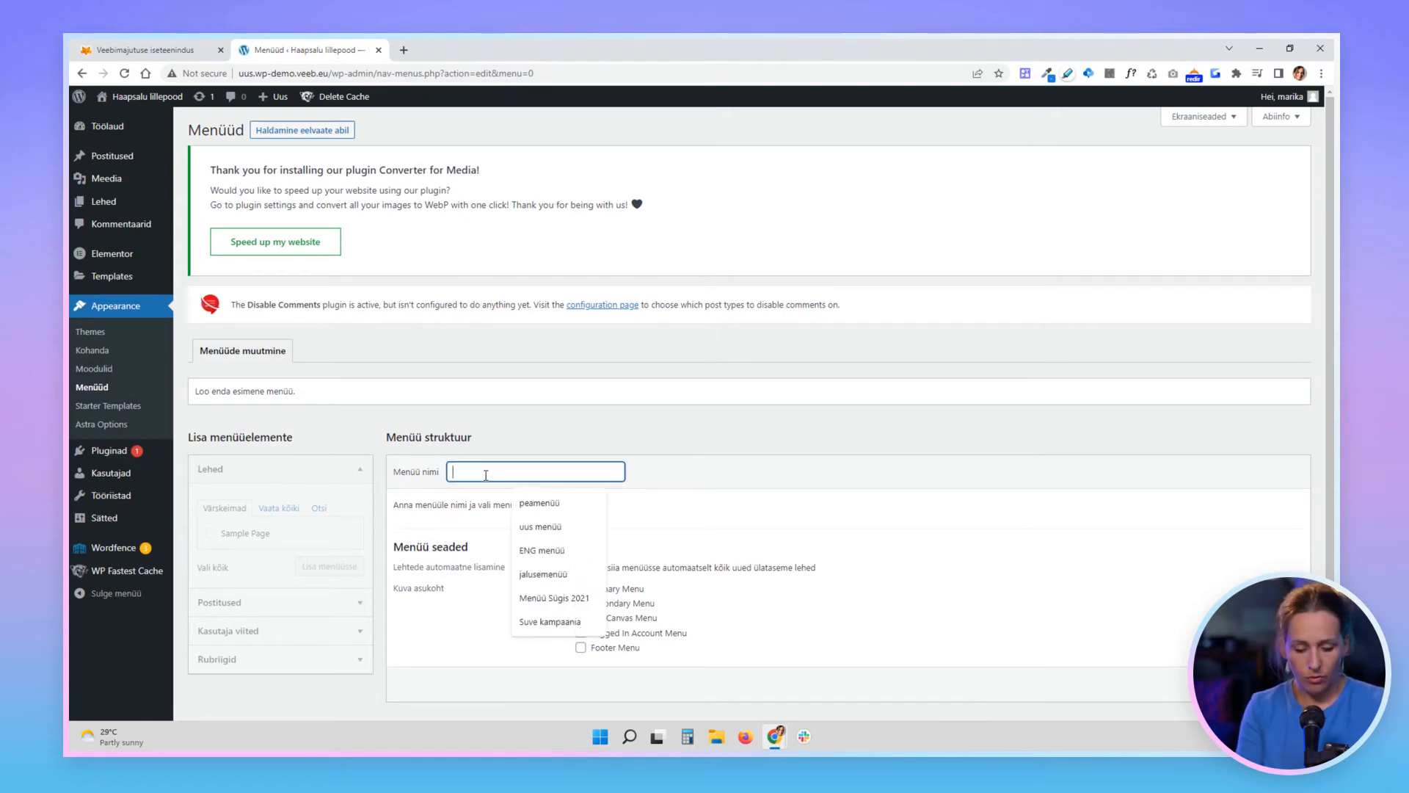
pyautogui.write('peamenpp')
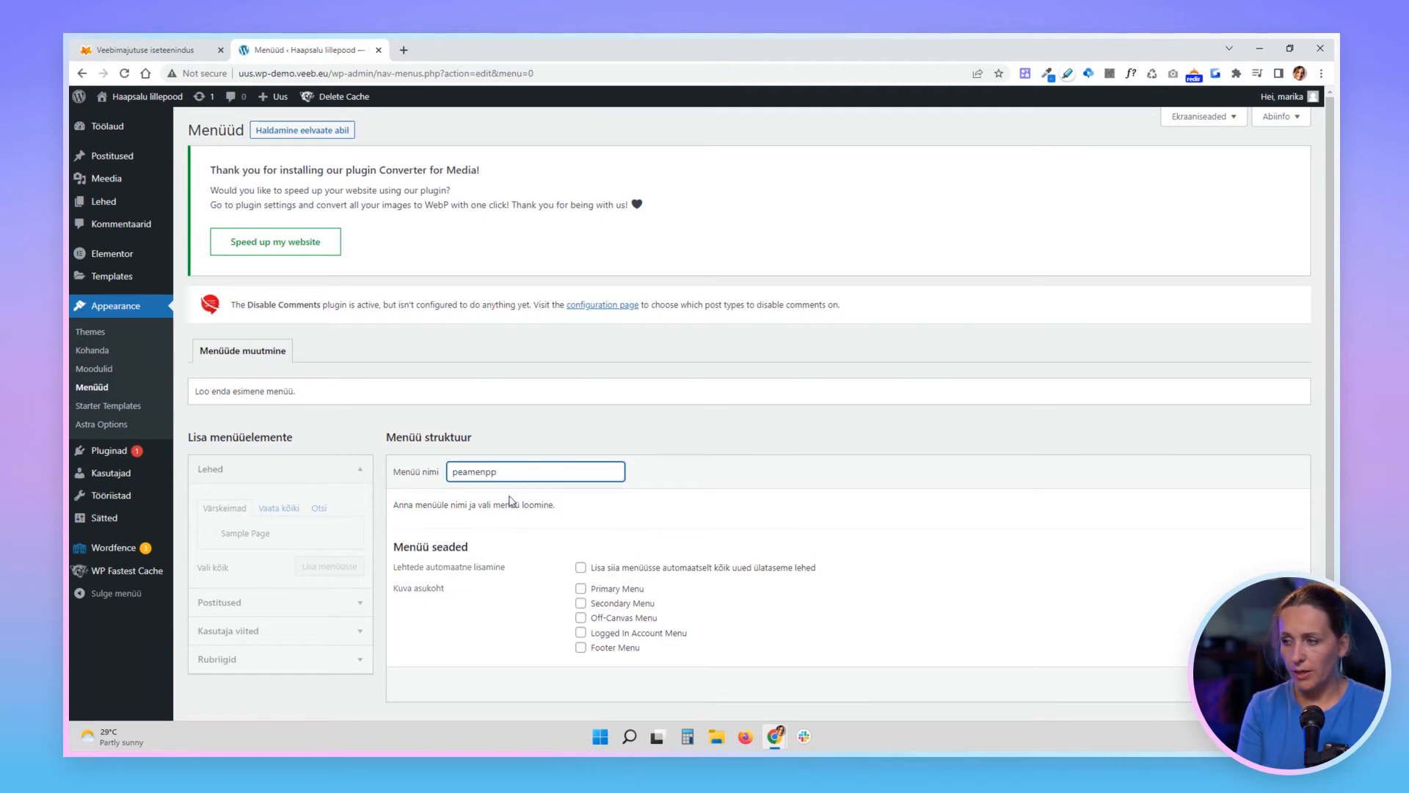
pyautogui.press('BackSpace')
pyautogui.press('BackSpace')
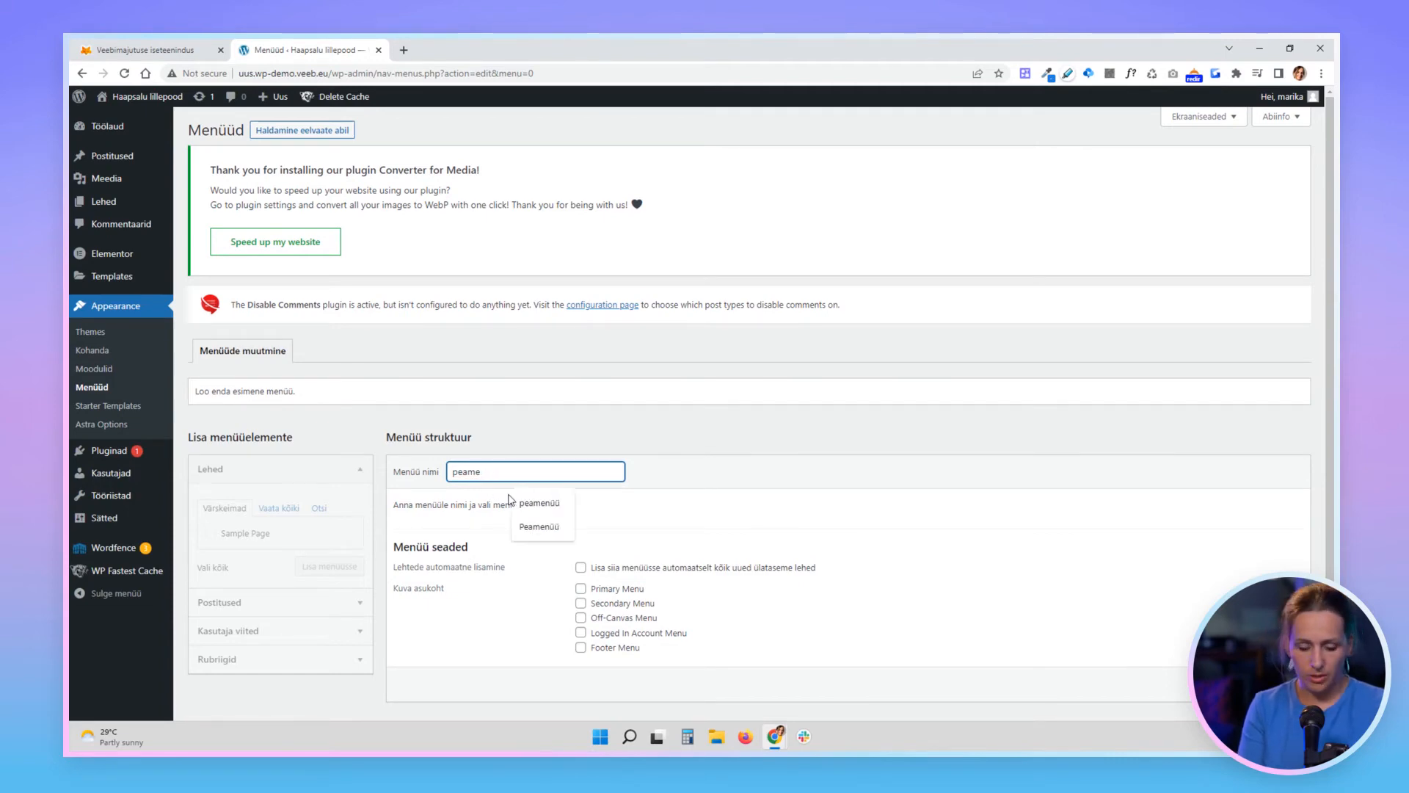
pyautogui.write('üü')
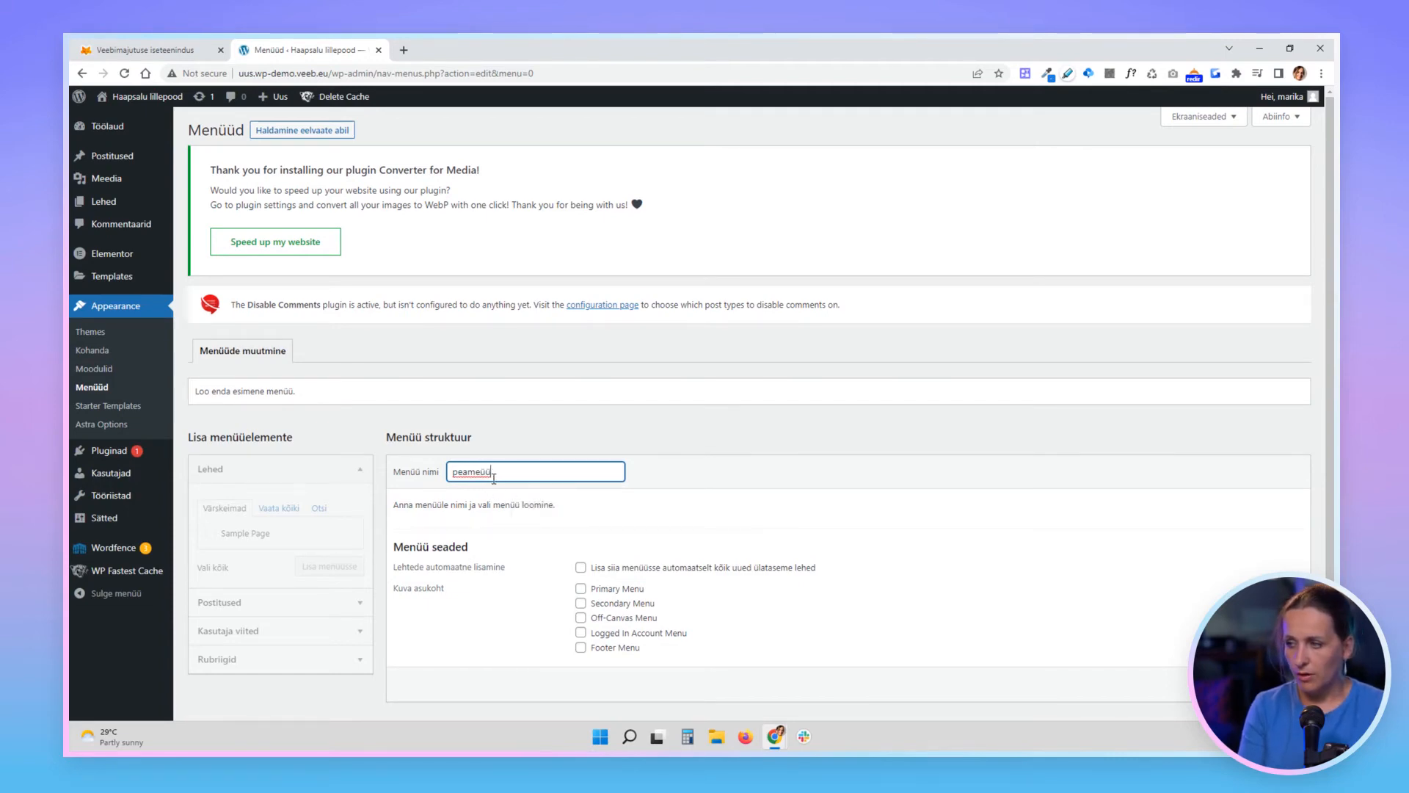
pyautogui.write('n')
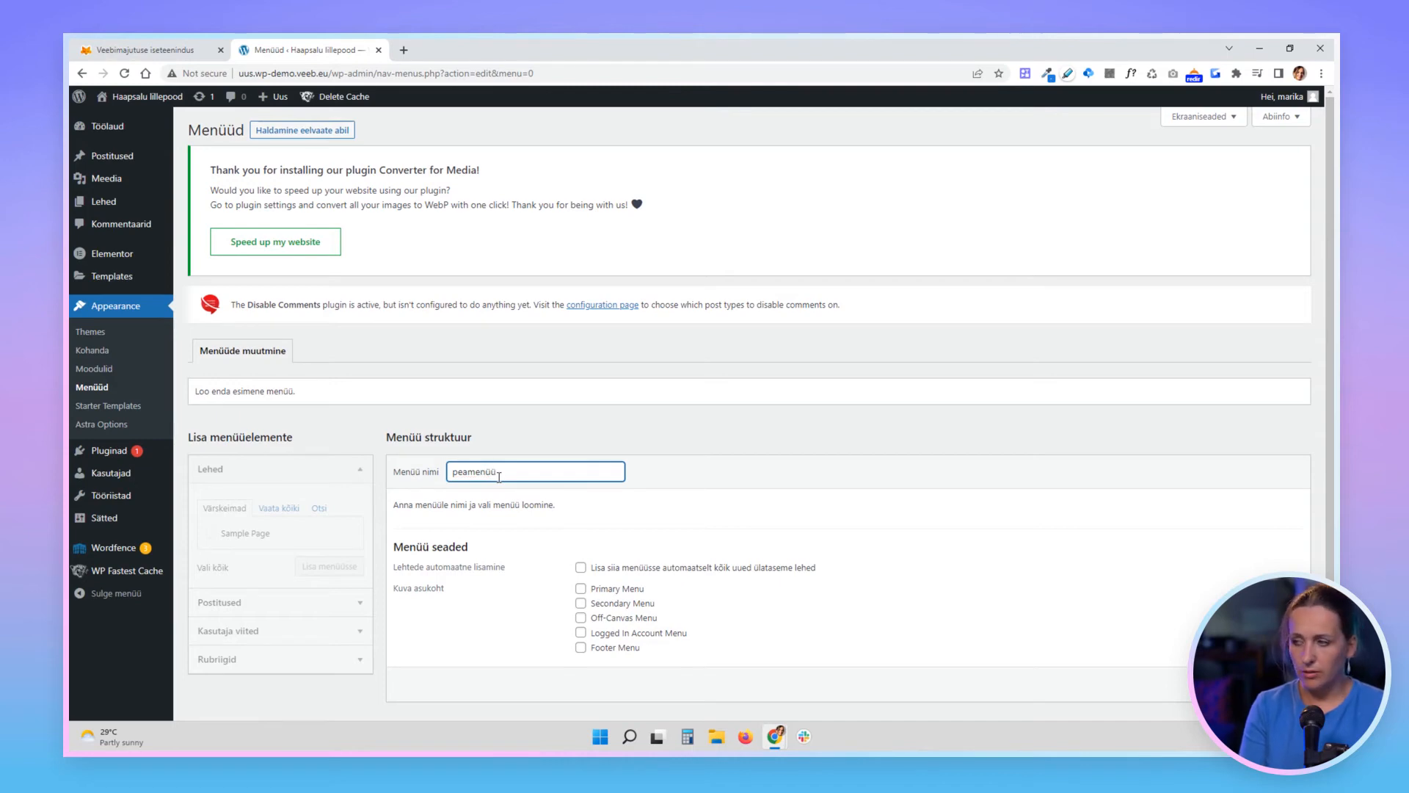
pyautogui.click(620, 505)
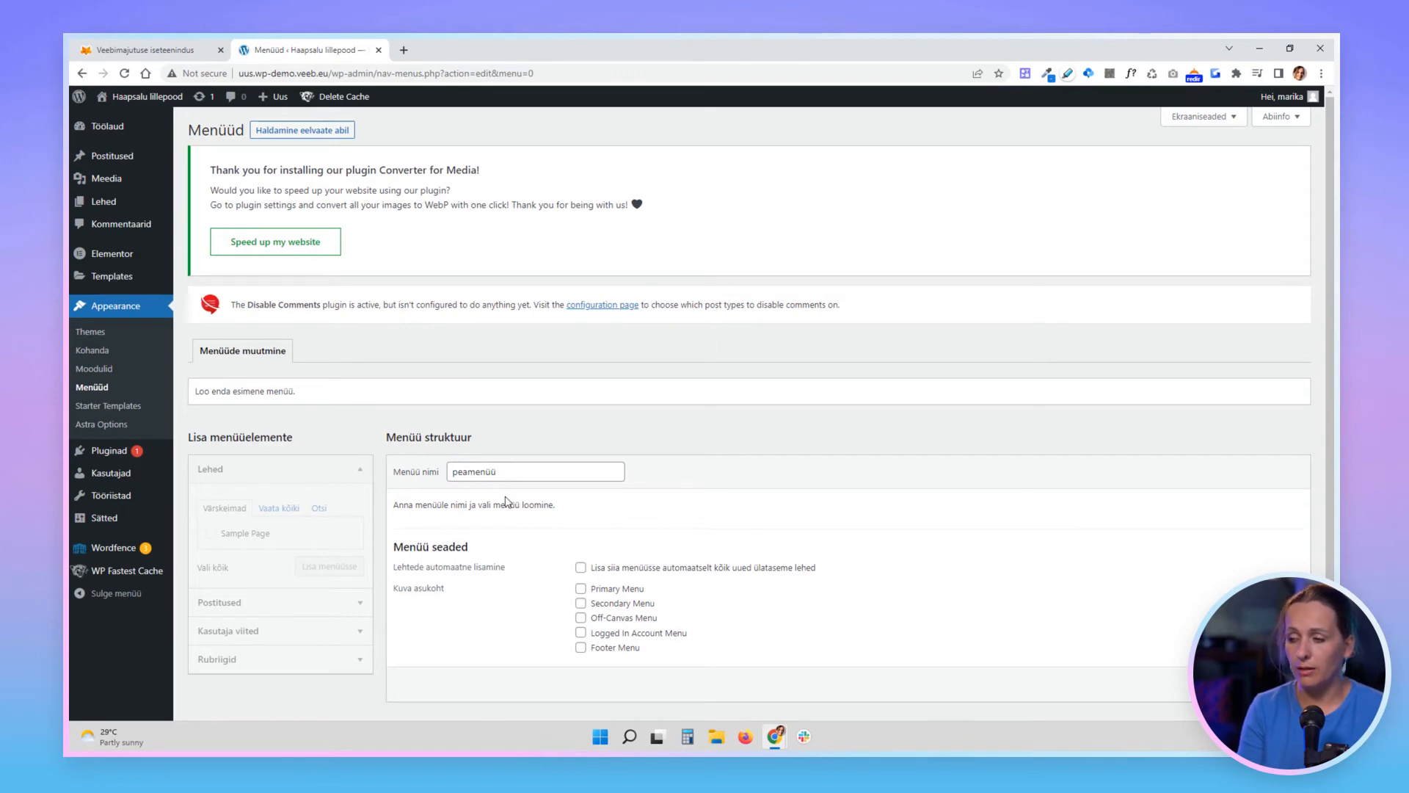
pyautogui.scroll(-1, 536, 514)
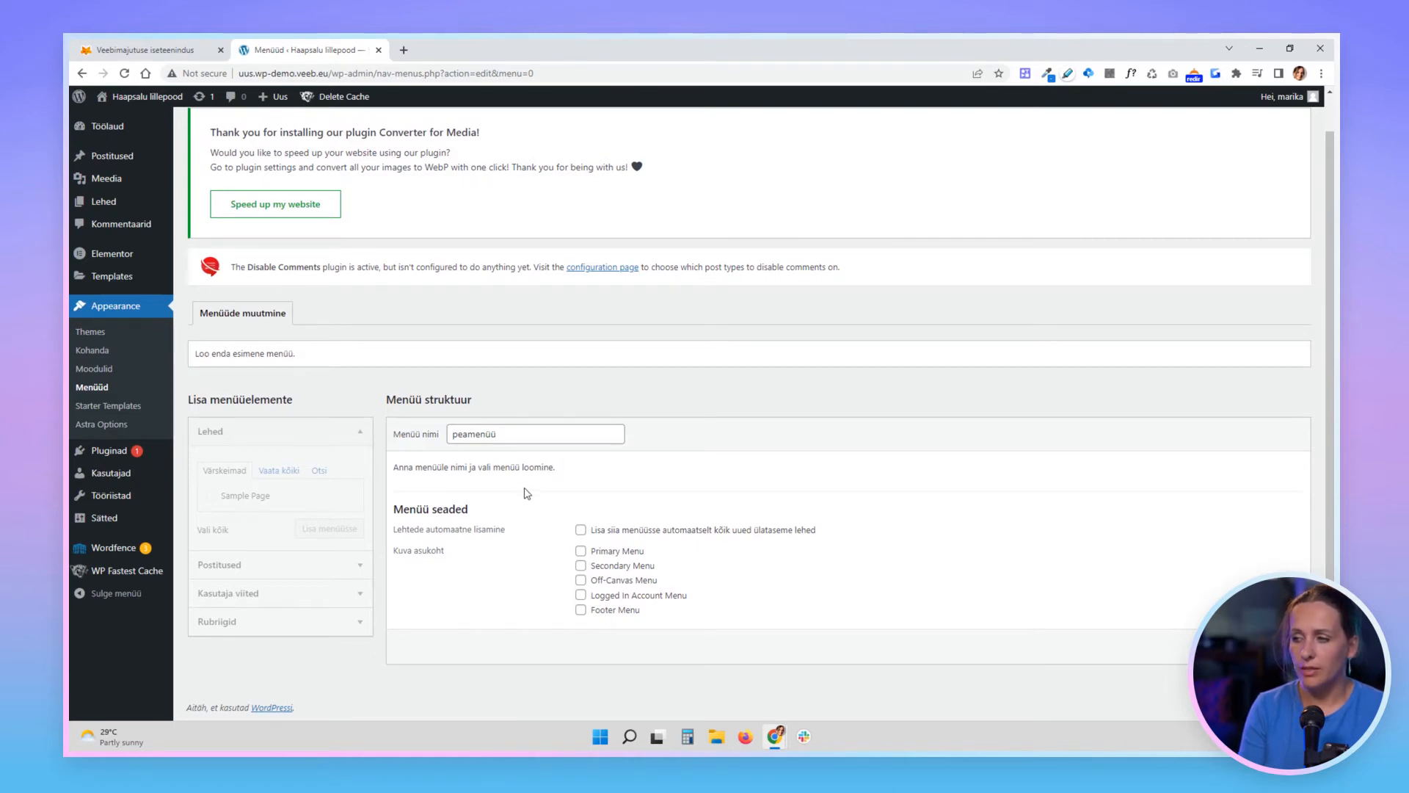
pyautogui.click(580, 552)
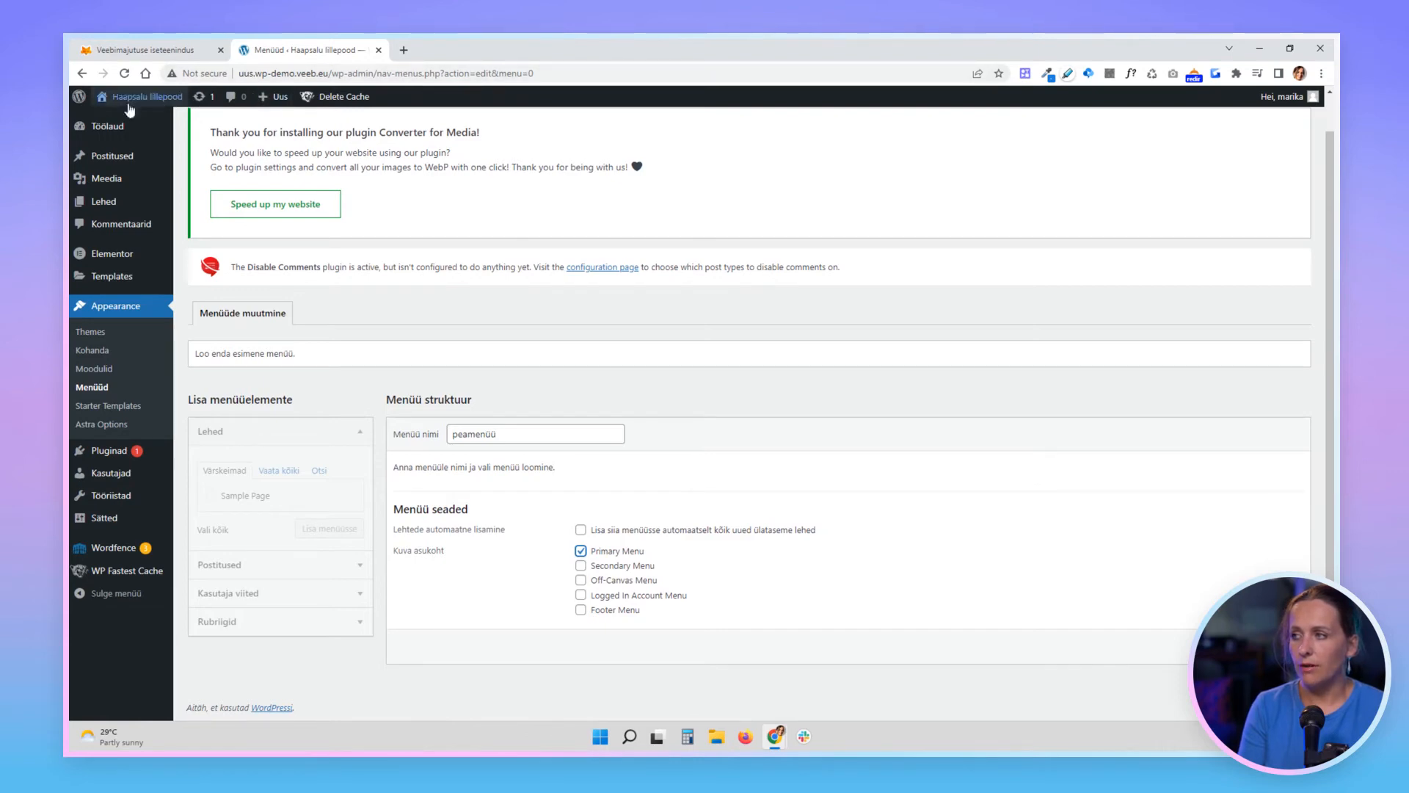
# - Open the site's front page in a separate browser tab to see its header menu
pyautogui.moveTo(147, 98)
pyautogui.rightClick(116, 120)
pyautogui.click(152, 129)
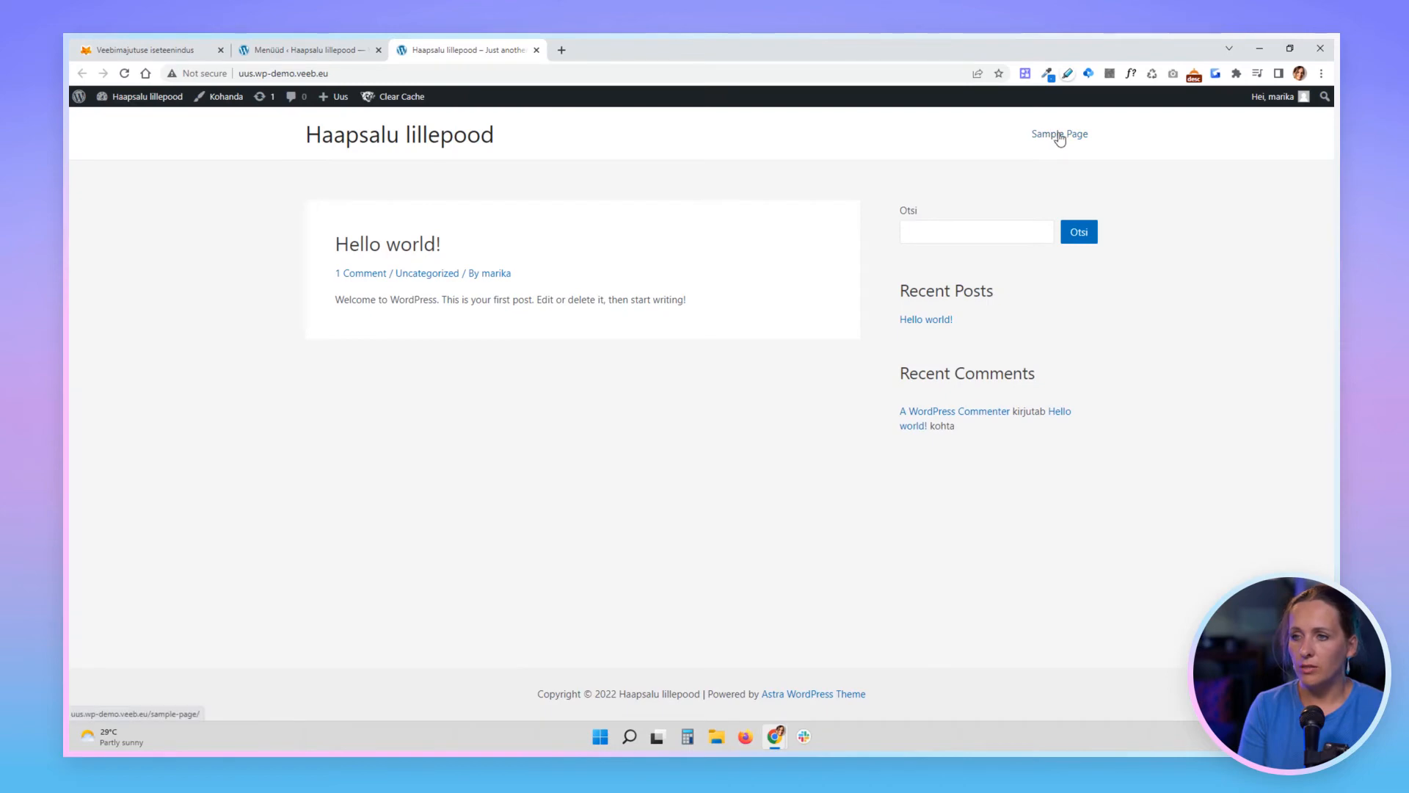
# - Return to the menu editor, create the peamenüü menu, and add Sample Page to it
pyautogui.click(328, 52)
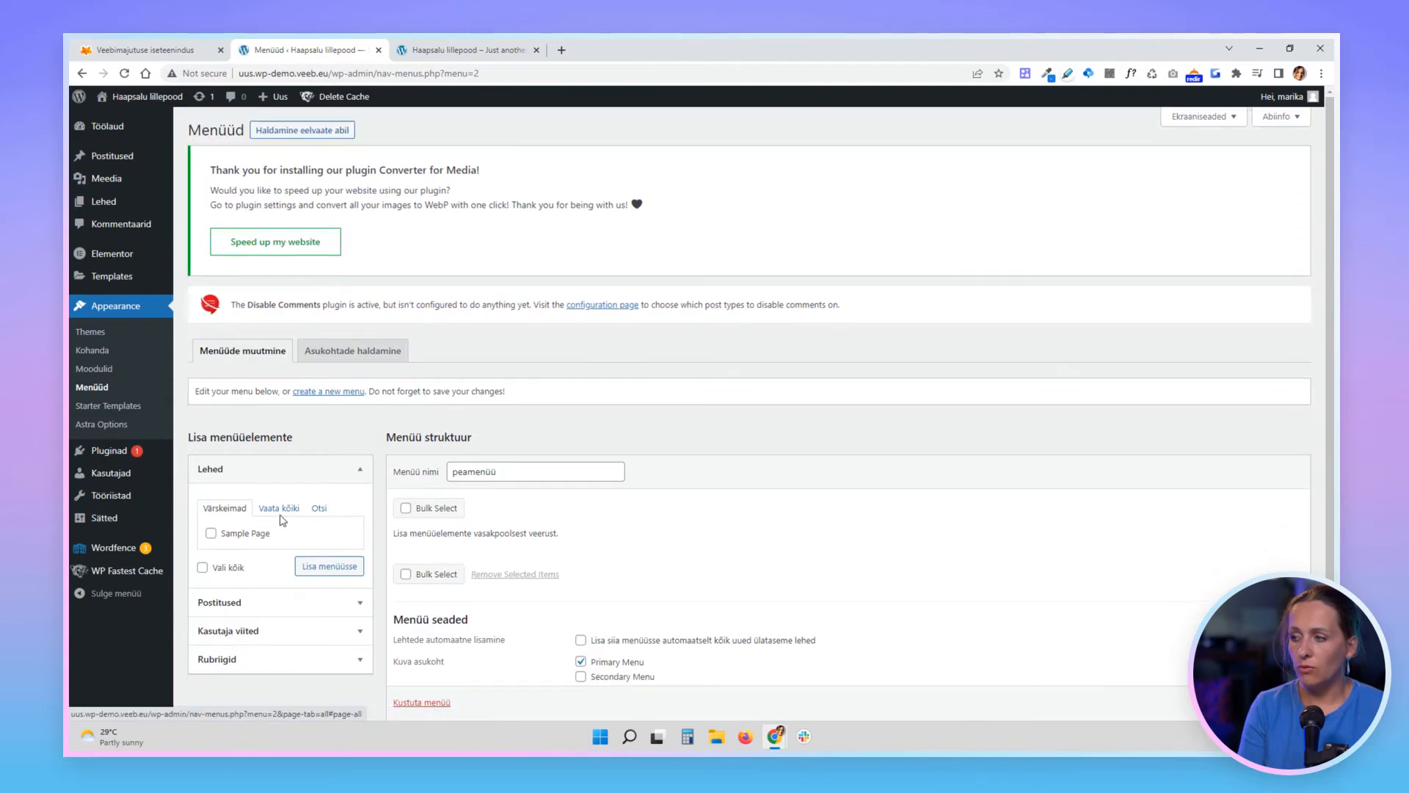
pyautogui.click(210, 533)
pyautogui.click(320, 568)
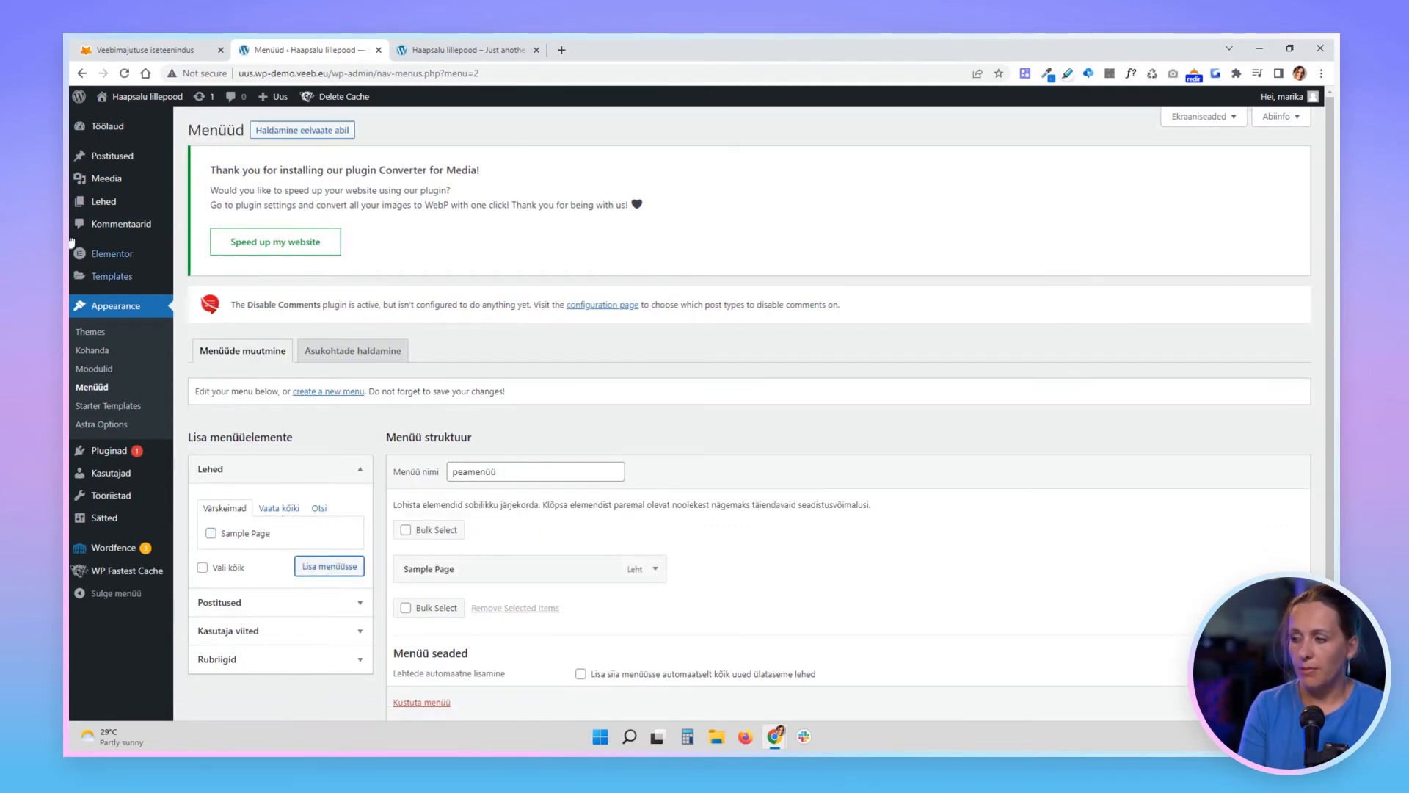
# - Create and publish a new page titled "Kontakt" in a separate browser tab
pyautogui.moveTo(125, 211)
pyautogui.rightClick(192, 221)
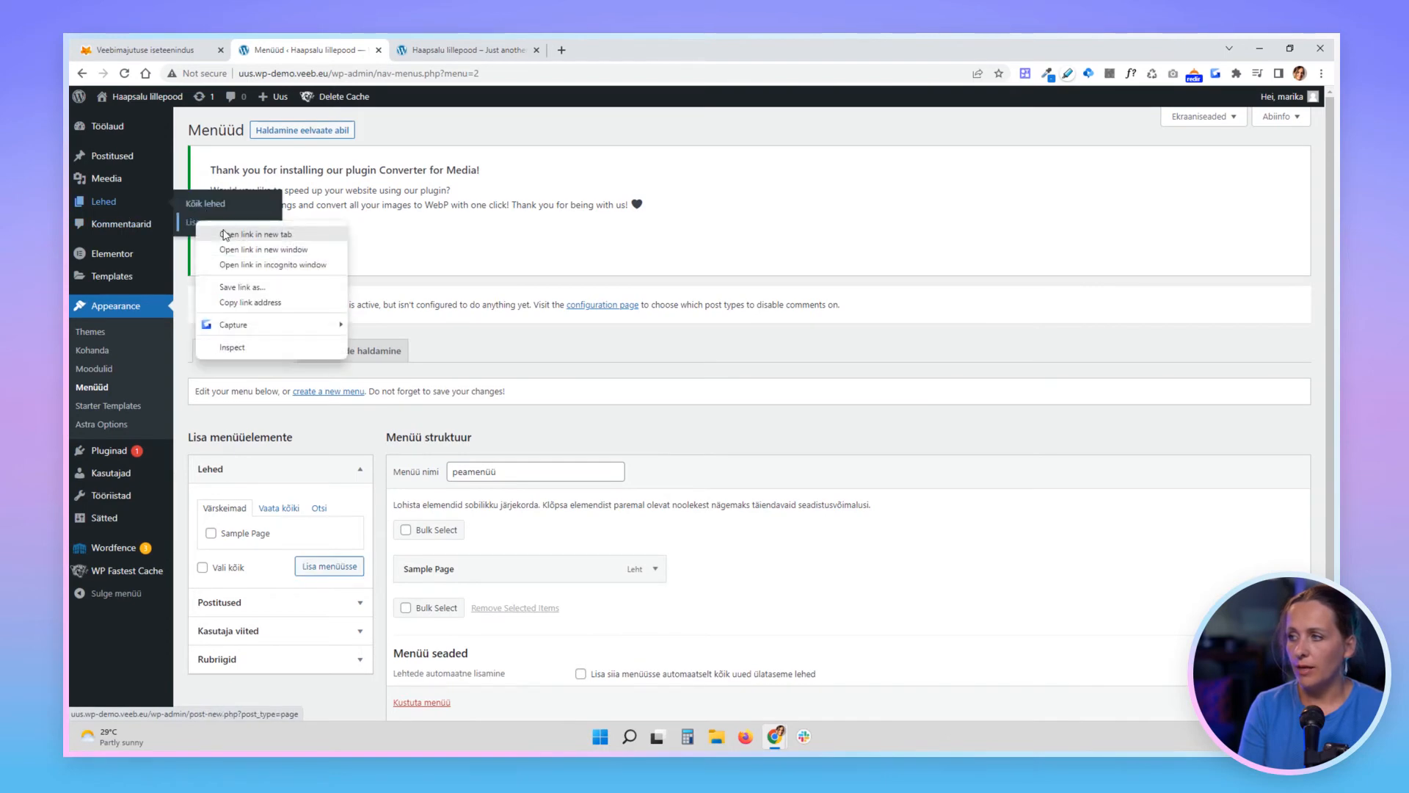
pyautogui.click(249, 229)
pyautogui.click(645, 50)
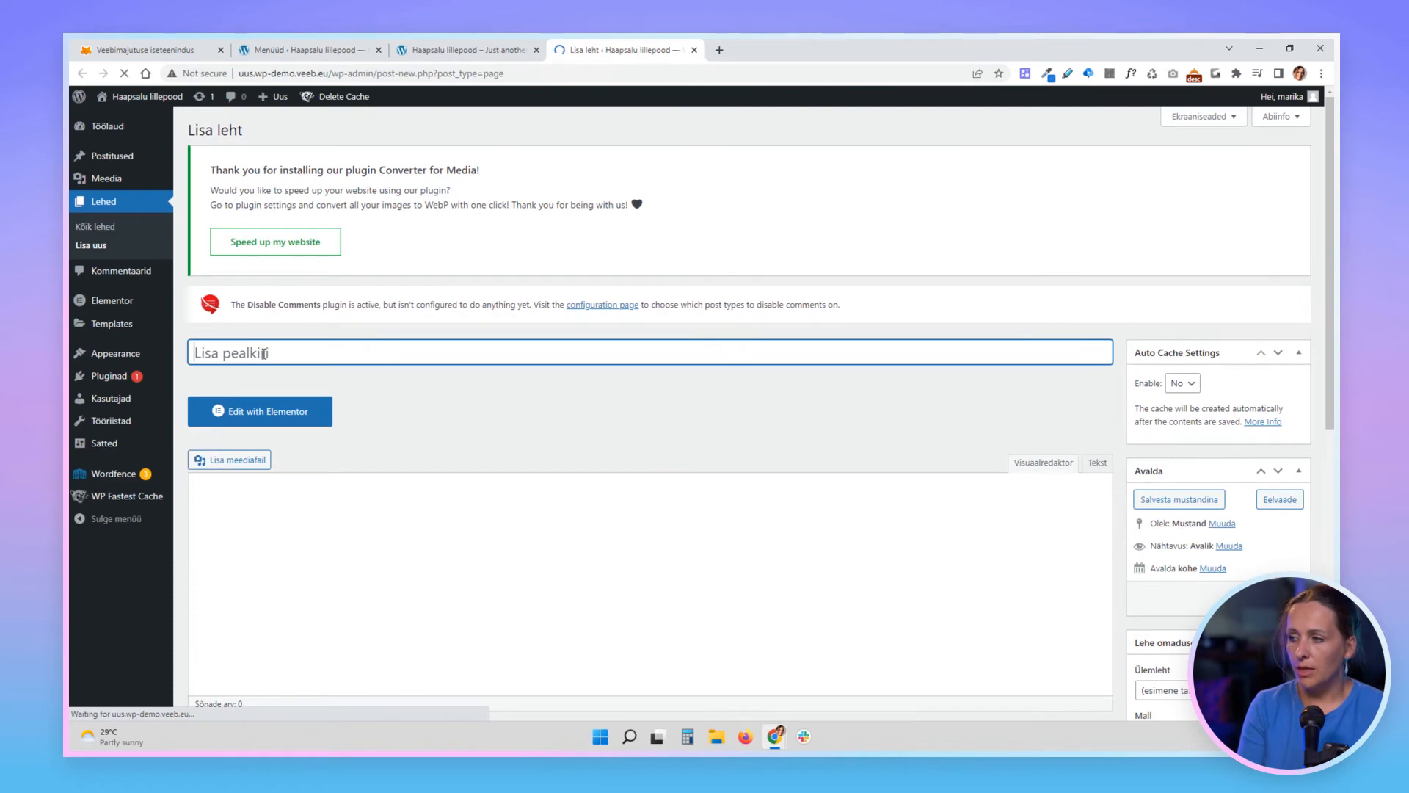
pyautogui.write('Kon')
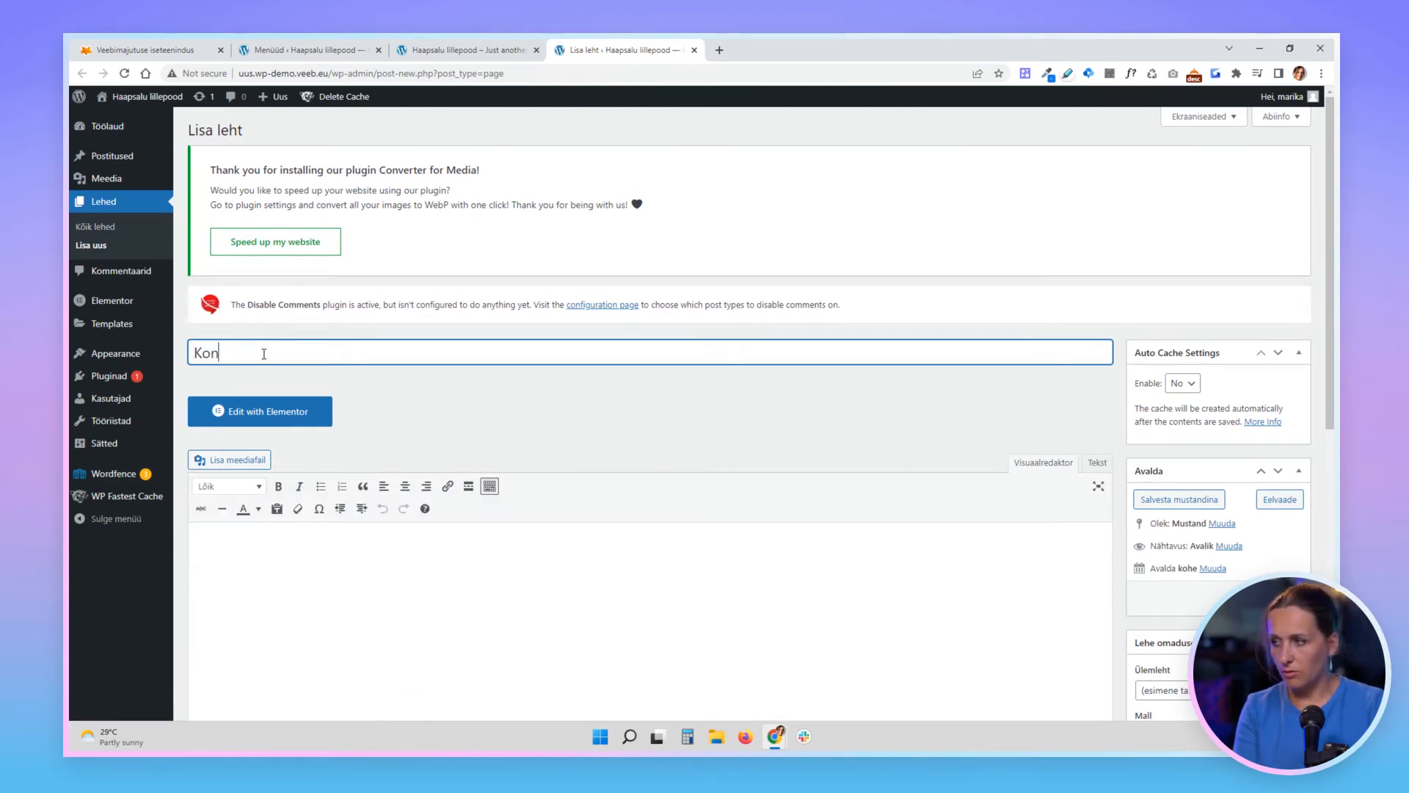
pyautogui.write('takt')
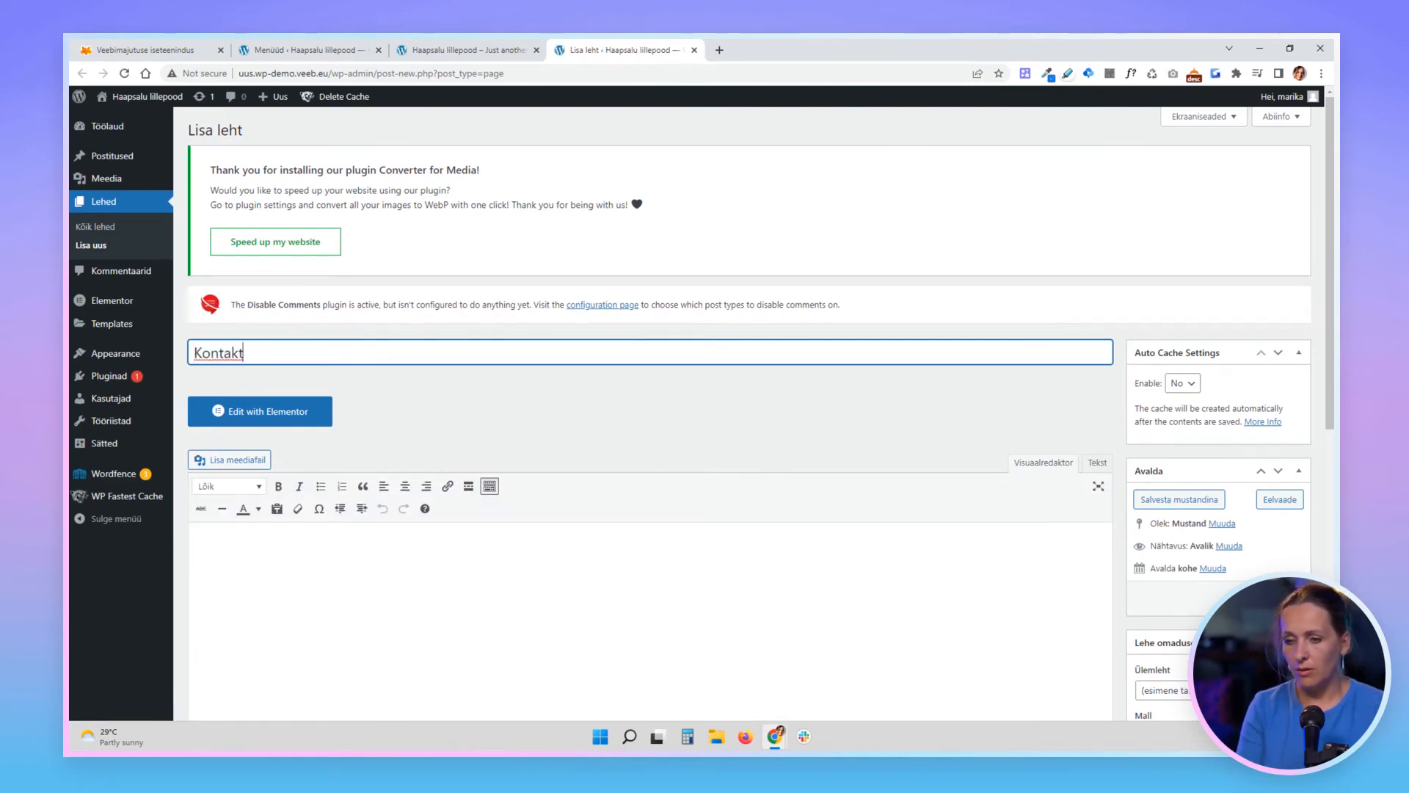
pyautogui.press('Return')
# - Return to the menu editor, reload it without saving, and add the Kontakt and Sample Page pages to peamenüü
pyautogui.click(441, 49)
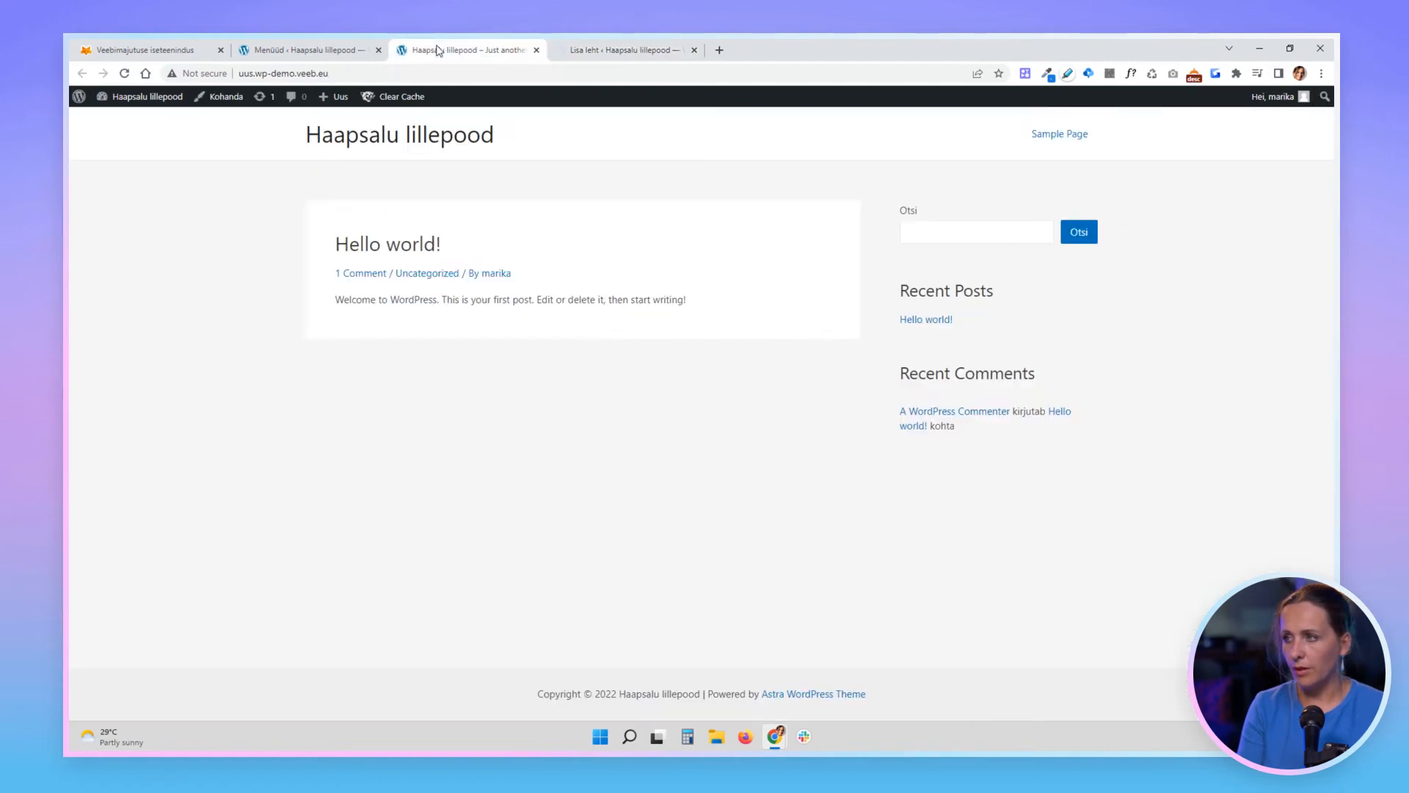
pyautogui.click(308, 50)
pyautogui.click(330, 73)
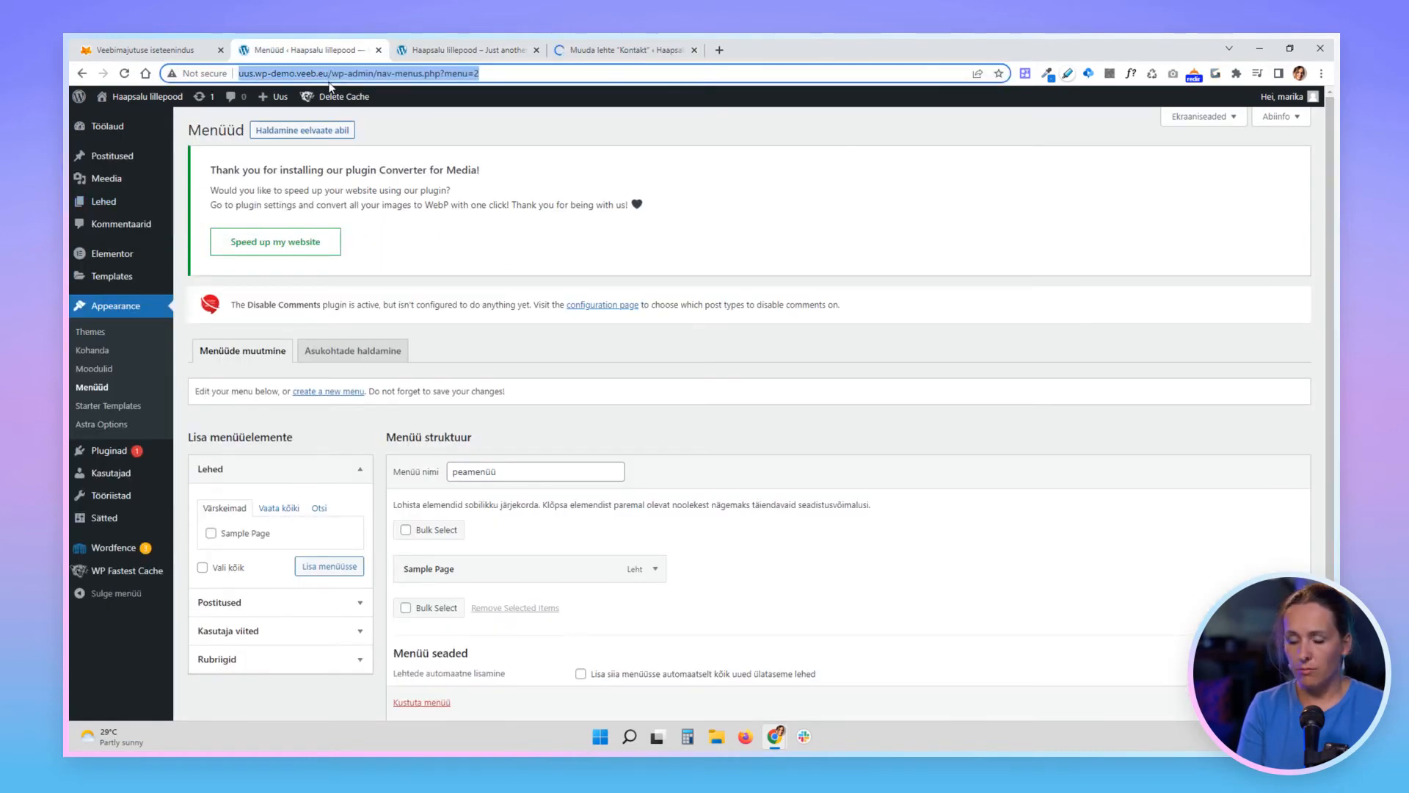
pyautogui.press('Return')
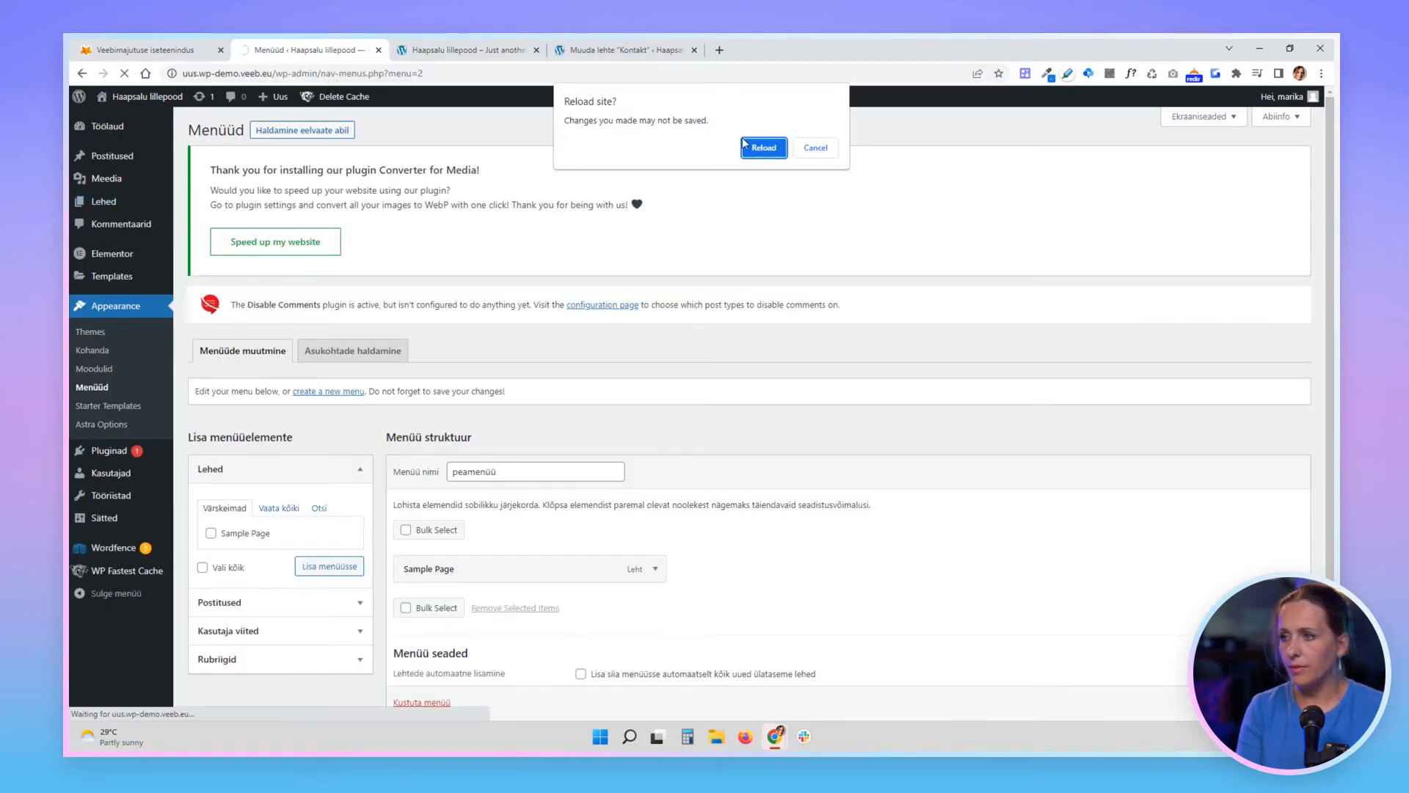
pyautogui.click(764, 149)
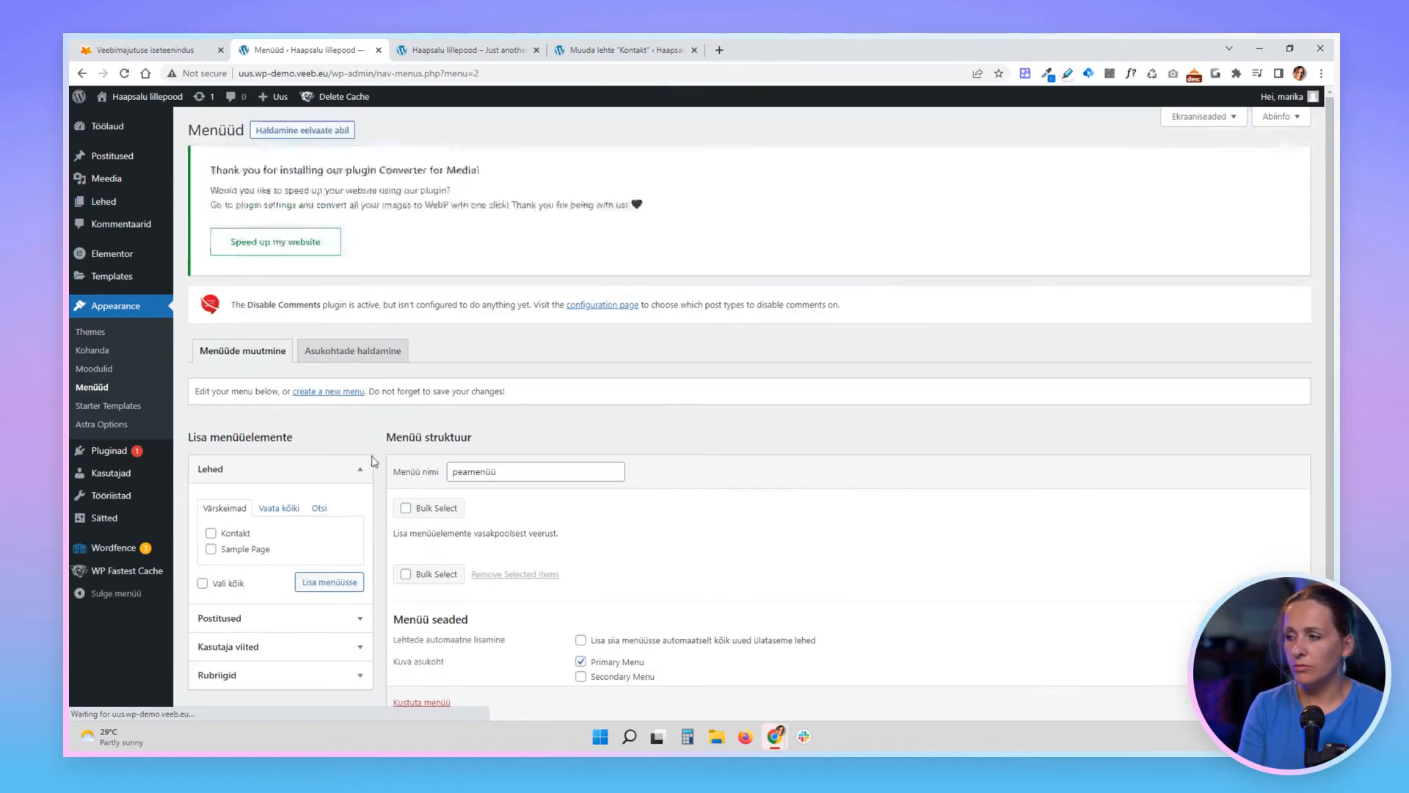
pyautogui.click(210, 533)
pyautogui.click(210, 549)
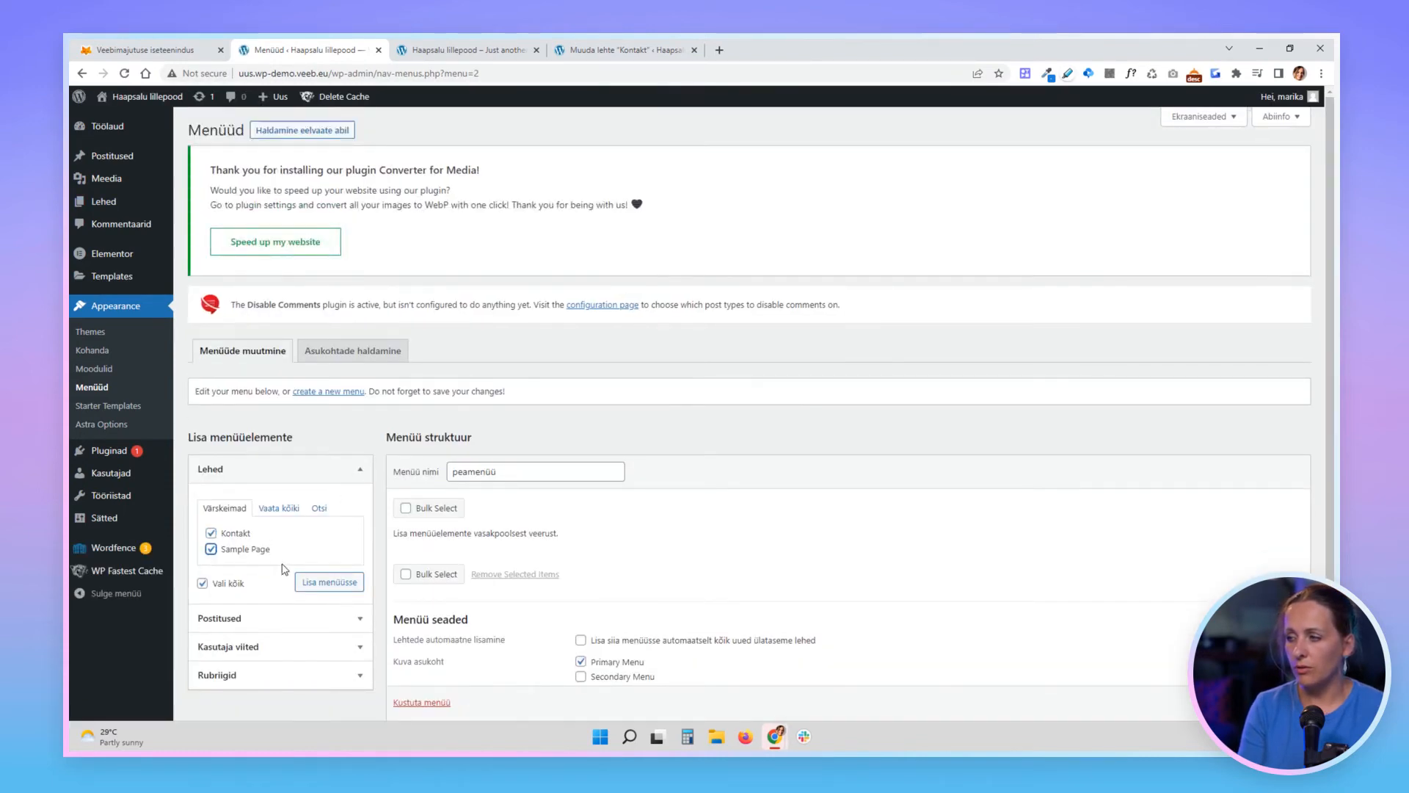
pyautogui.click(329, 582)
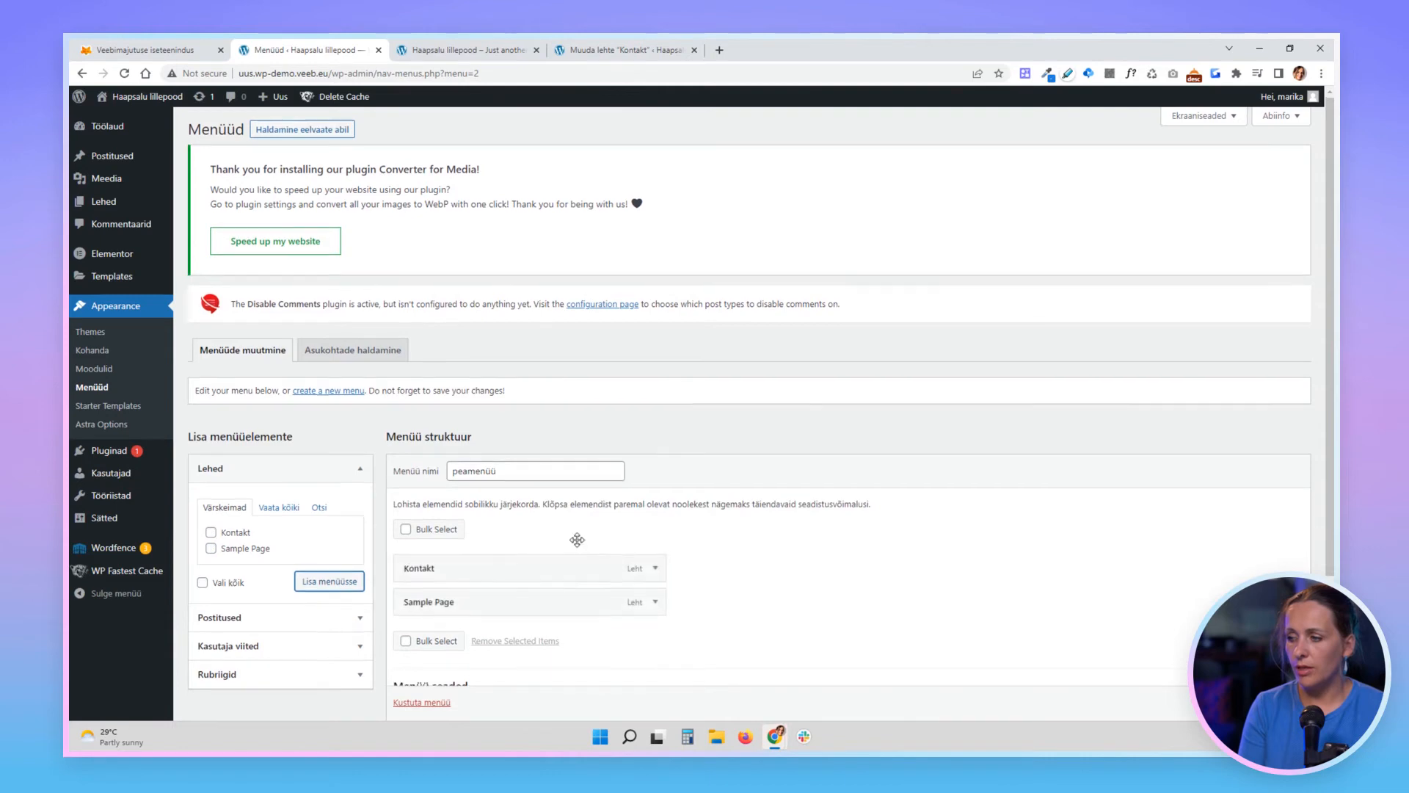
# - Reorder peamenüü so that Sample Page comes before Kontakt, and save the menu
pyautogui.scroll(-3, 558, 527)
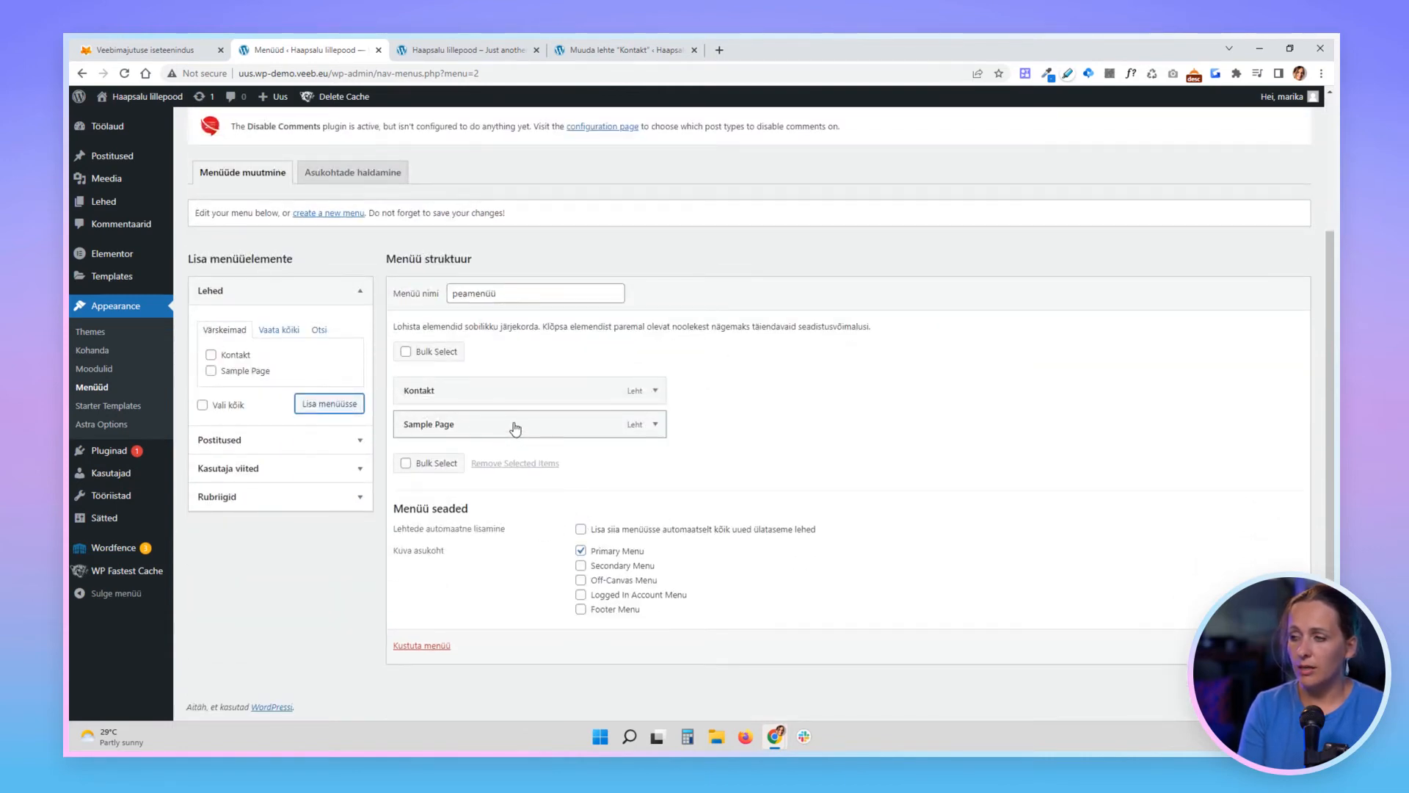
pyautogui.moveTo(515, 429); pyautogui.dragTo(589, 443)
pyautogui.moveTo(560, 397); pyautogui.dragTo(543, 433)
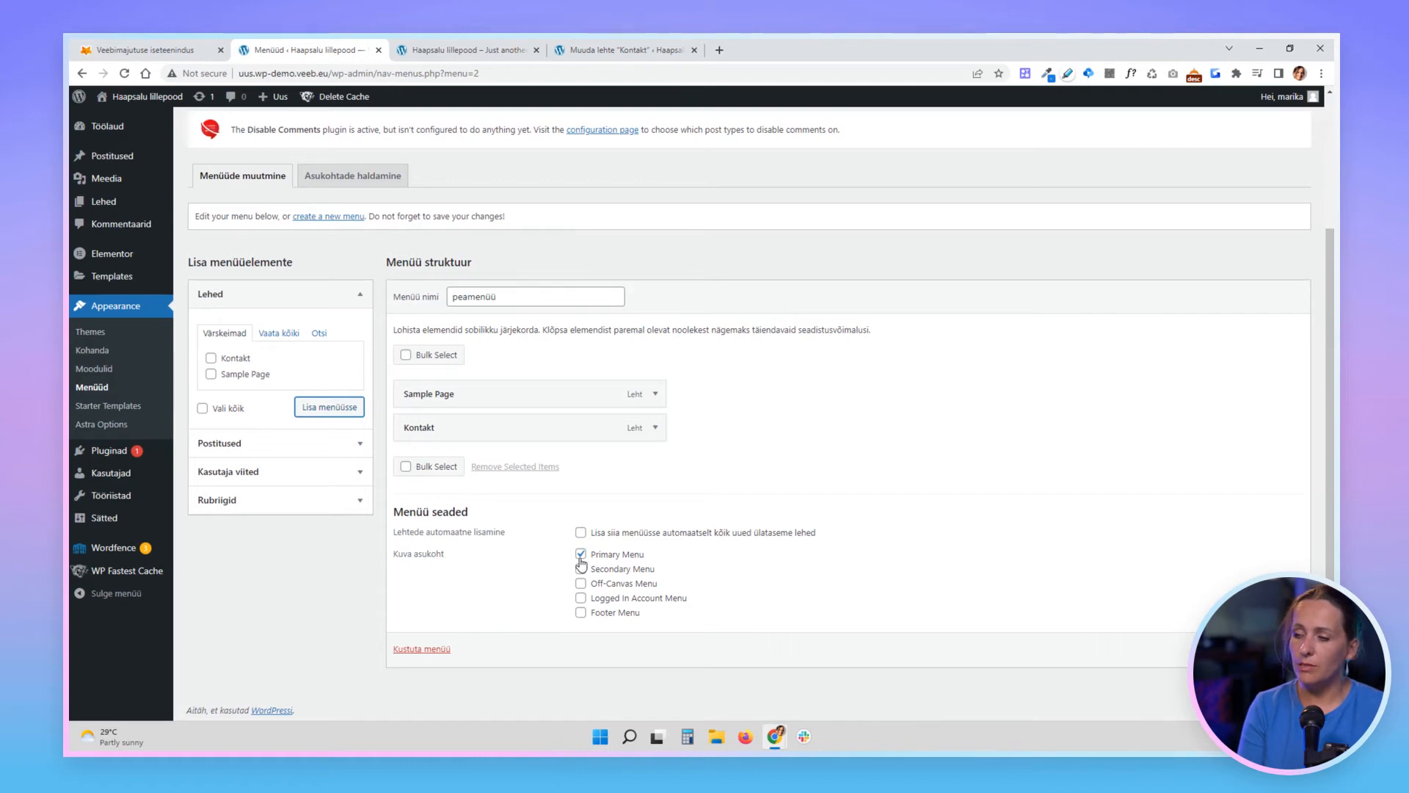
pyautogui.click(1267, 649)
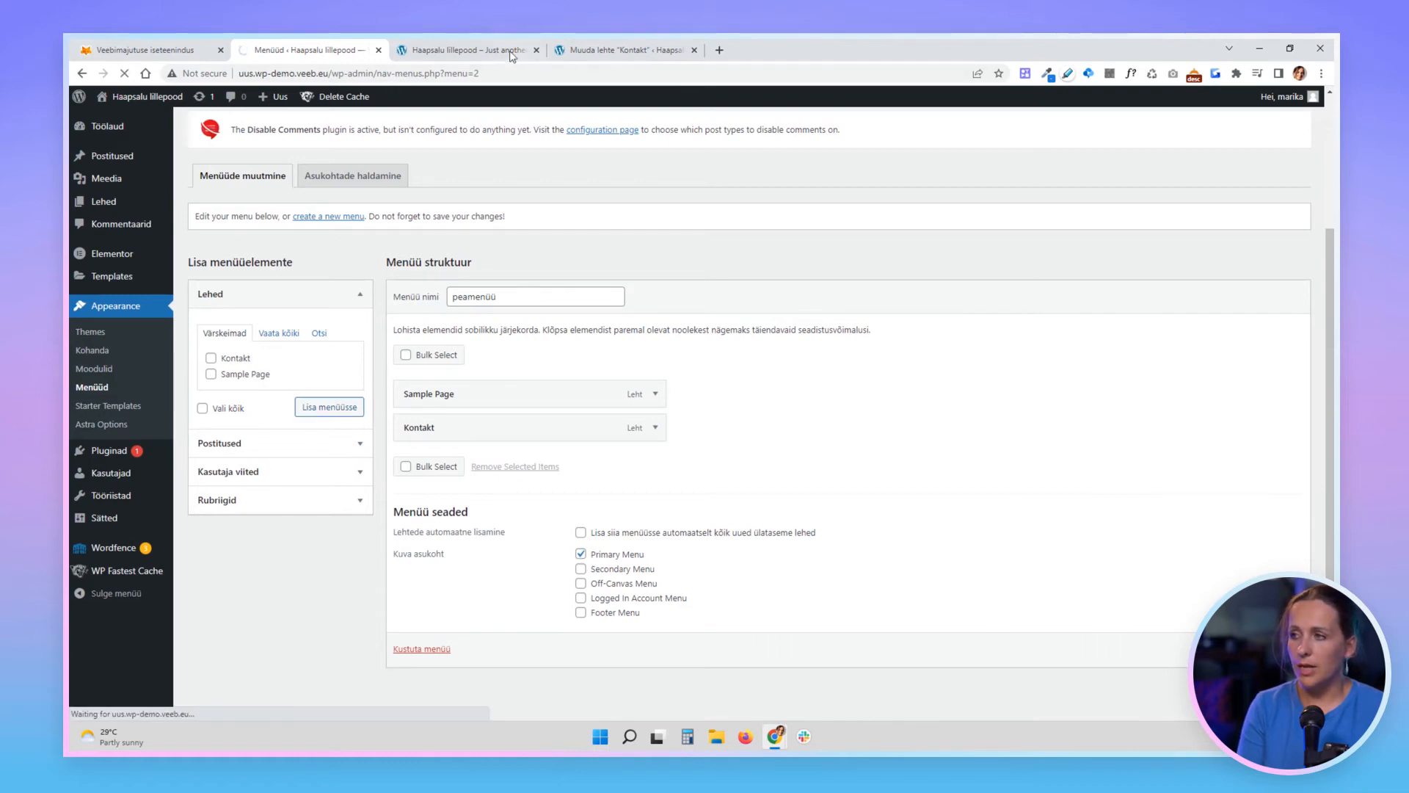
# - Reload the site's front page to check the header menu
pyautogui.click(511, 51)
pyautogui.click(504, 71)
pyautogui.press('Return')
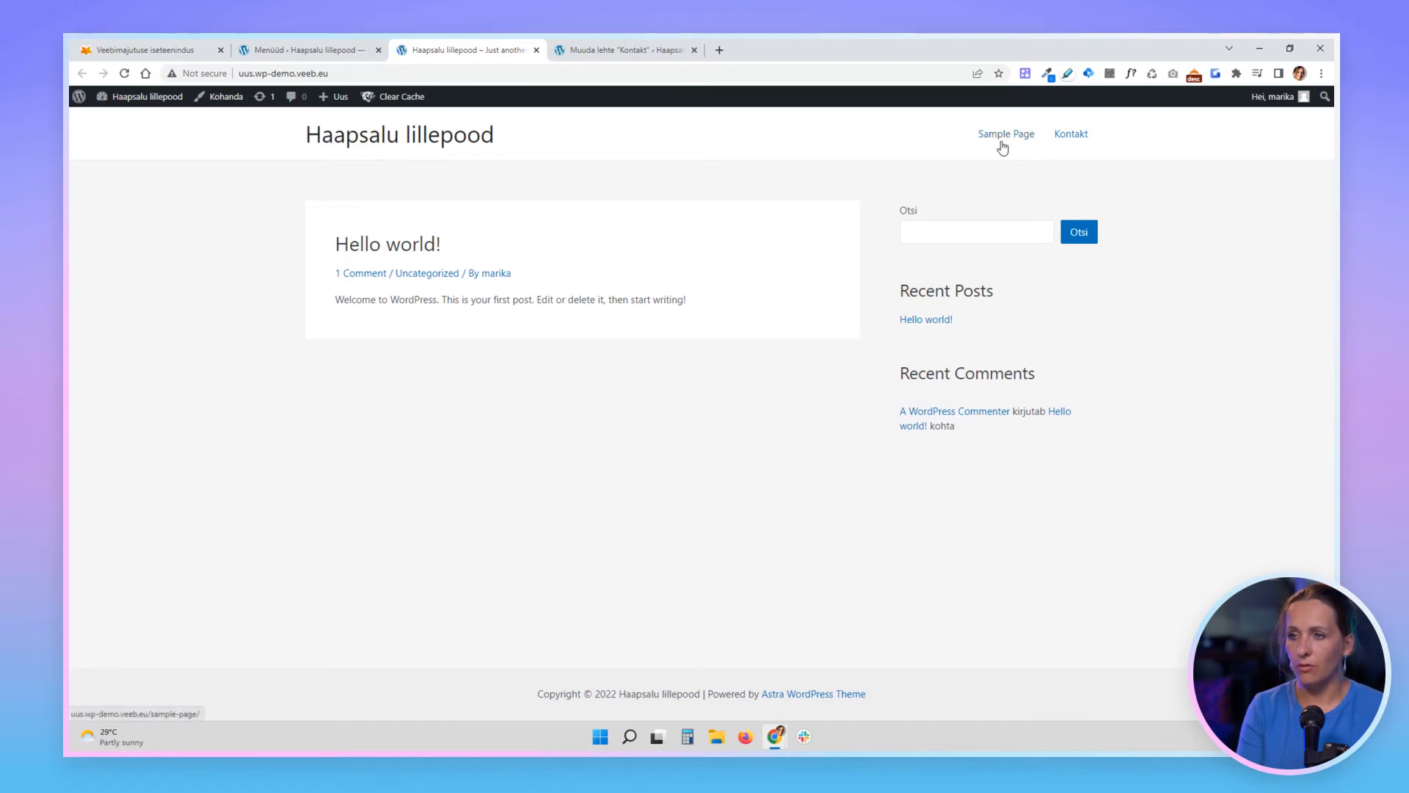
# - Go back to the menu editor, view the posts available as menu items, and open the custom link options
pyautogui.click(322, 50)
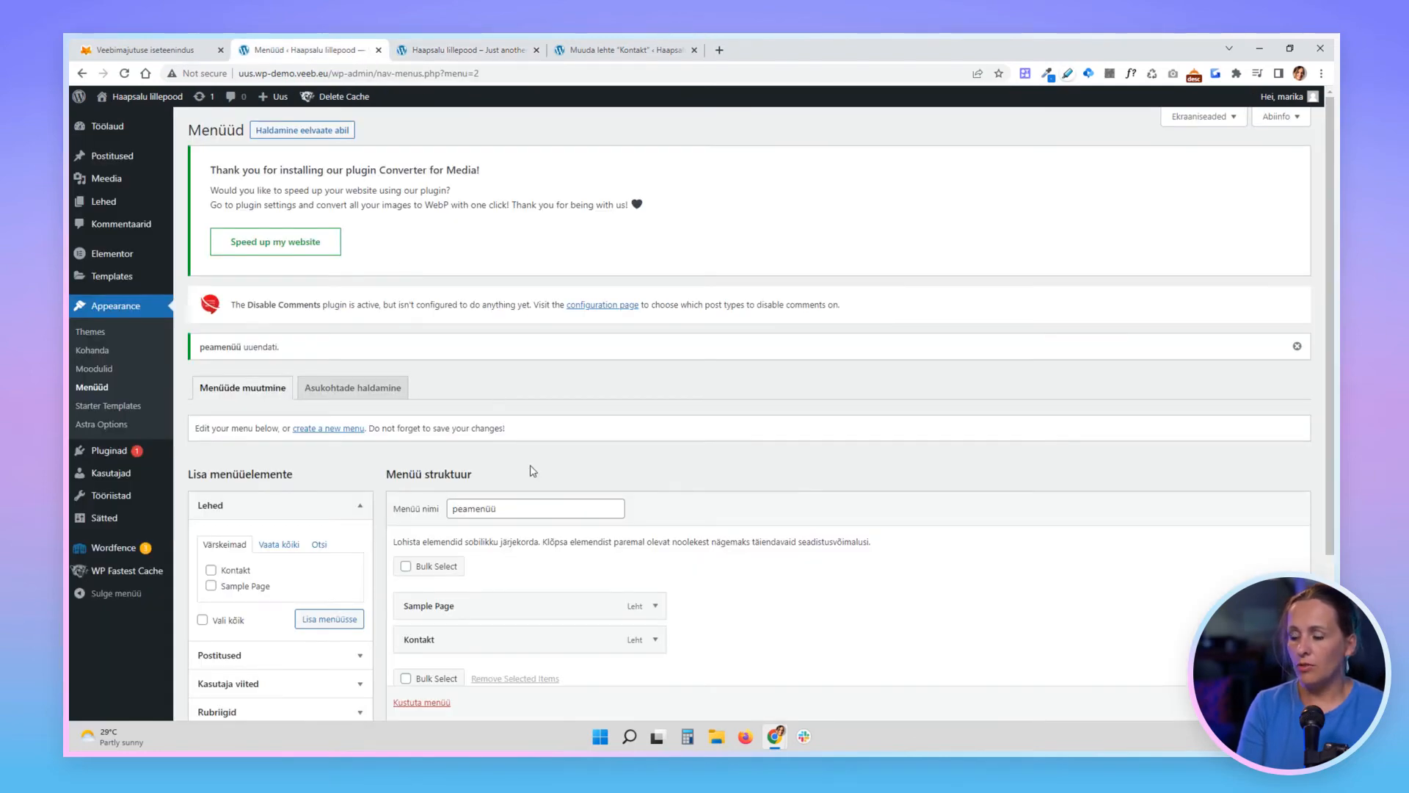
pyautogui.scroll(-3, 534, 470)
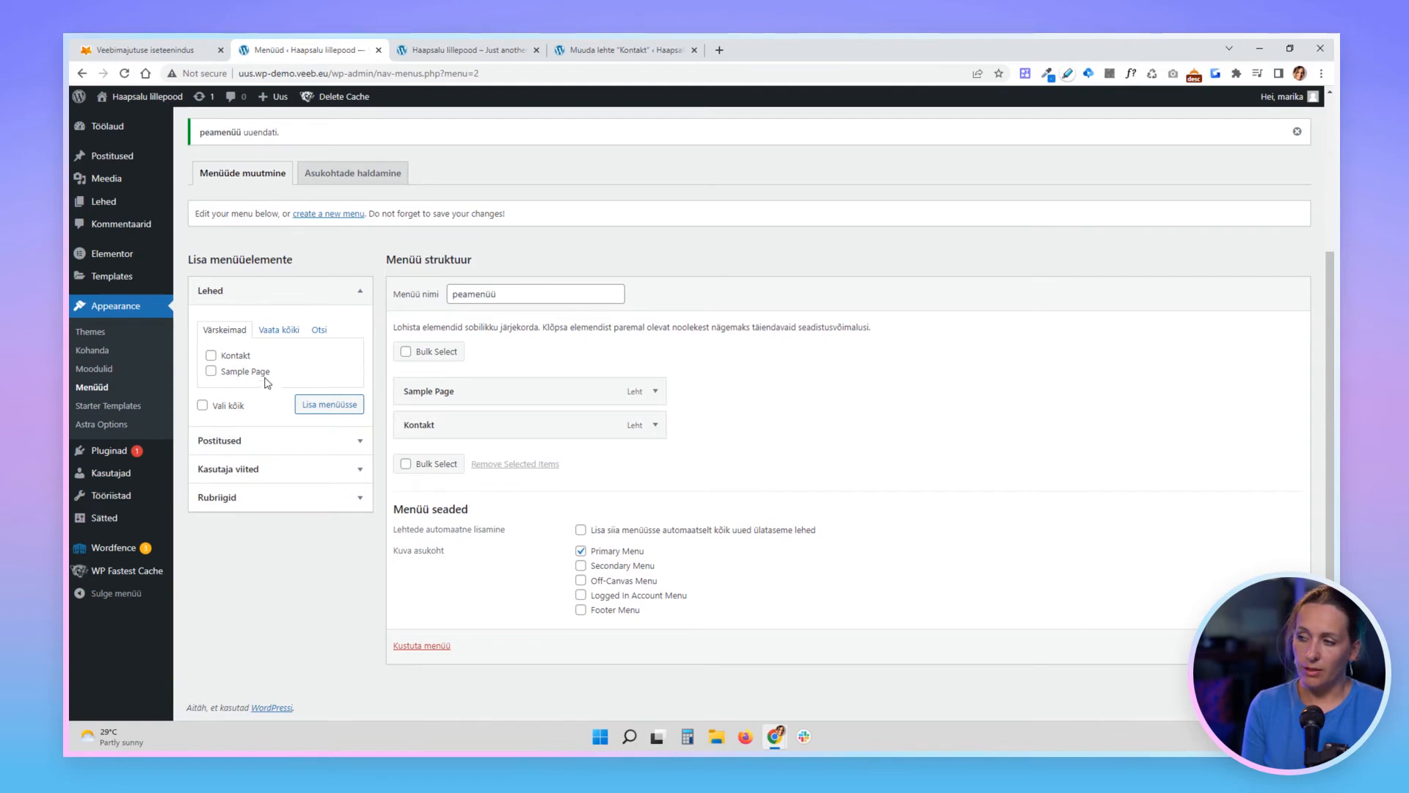
pyautogui.click(255, 439)
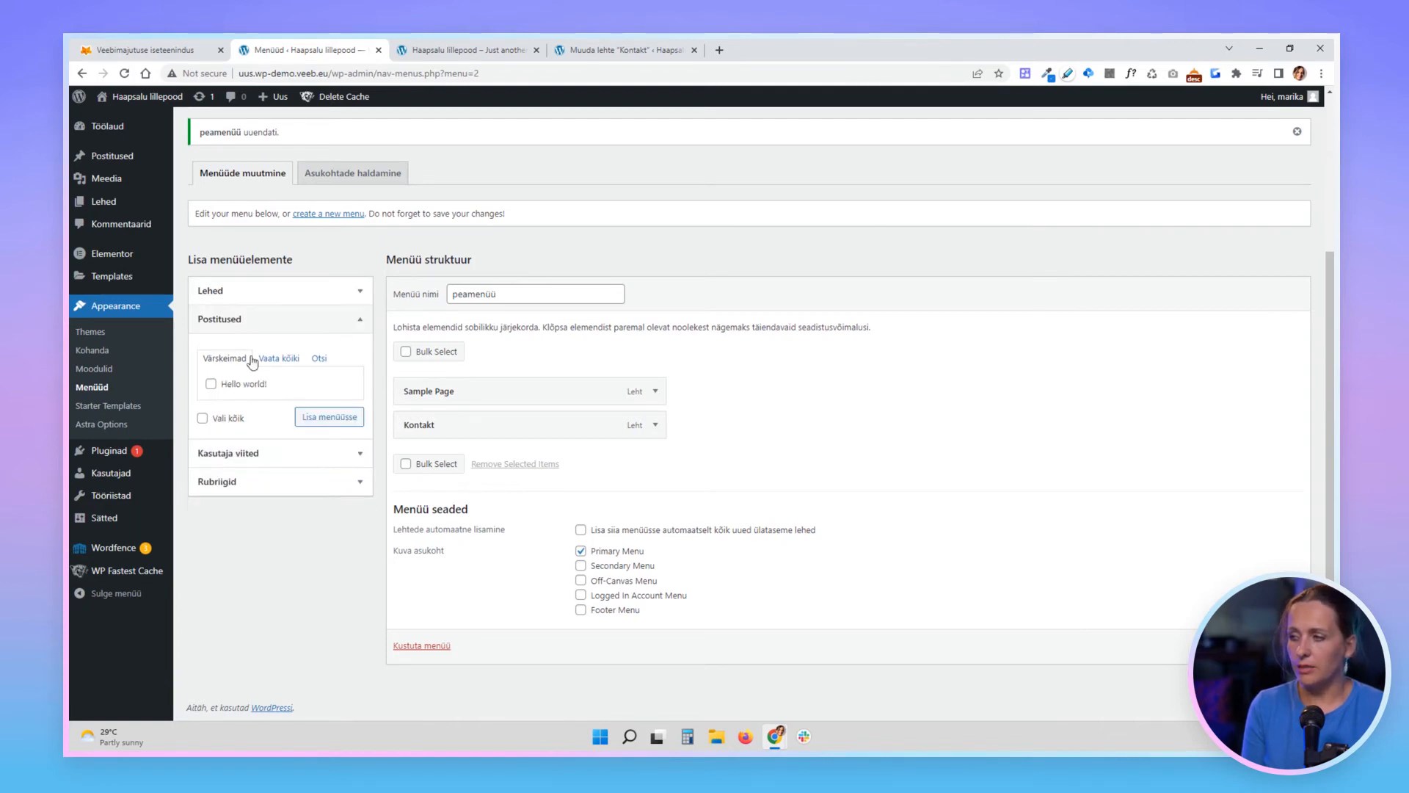
pyautogui.click(258, 454)
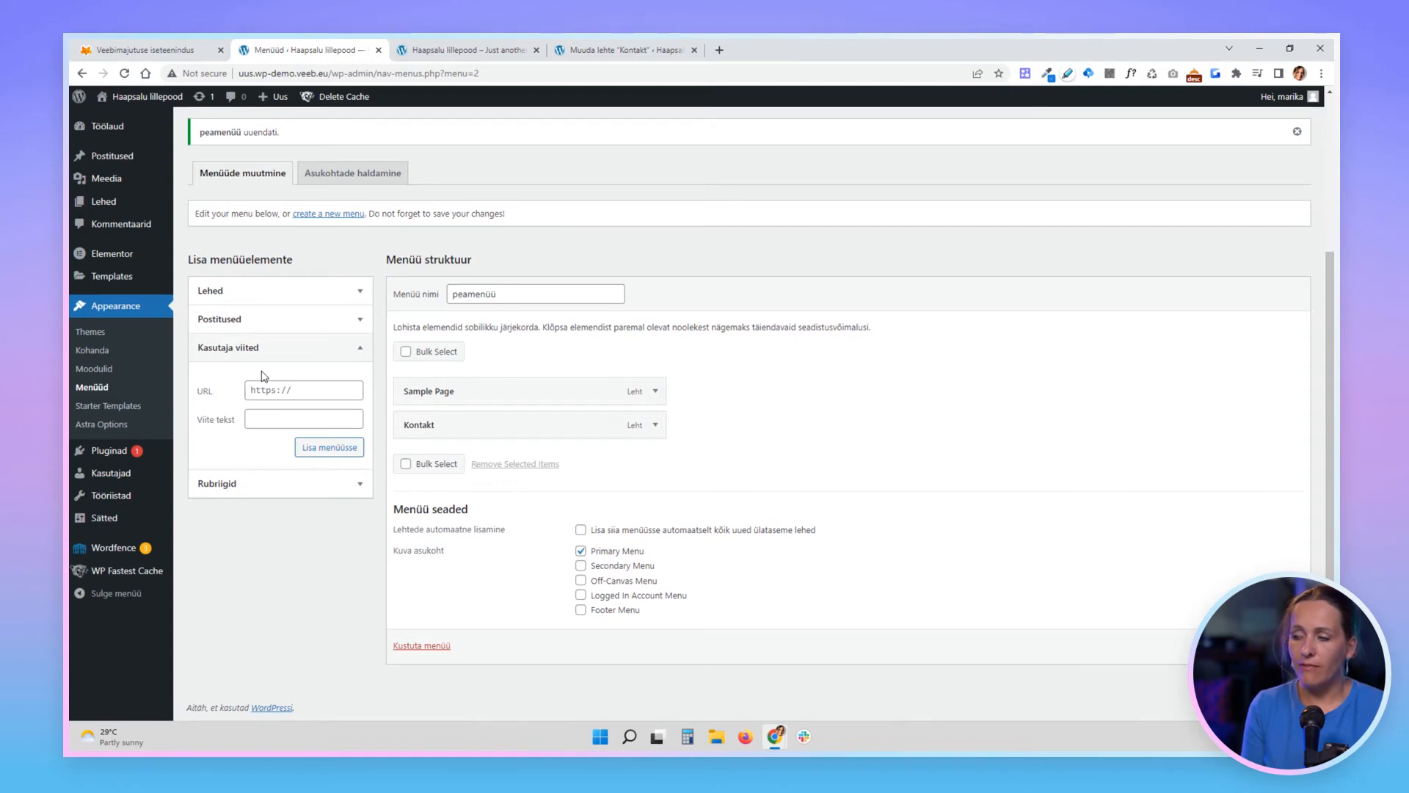
# - Try to copy the hosting portal's base address from its browser tab, and return to the menu editor
pyautogui.click(168, 50)
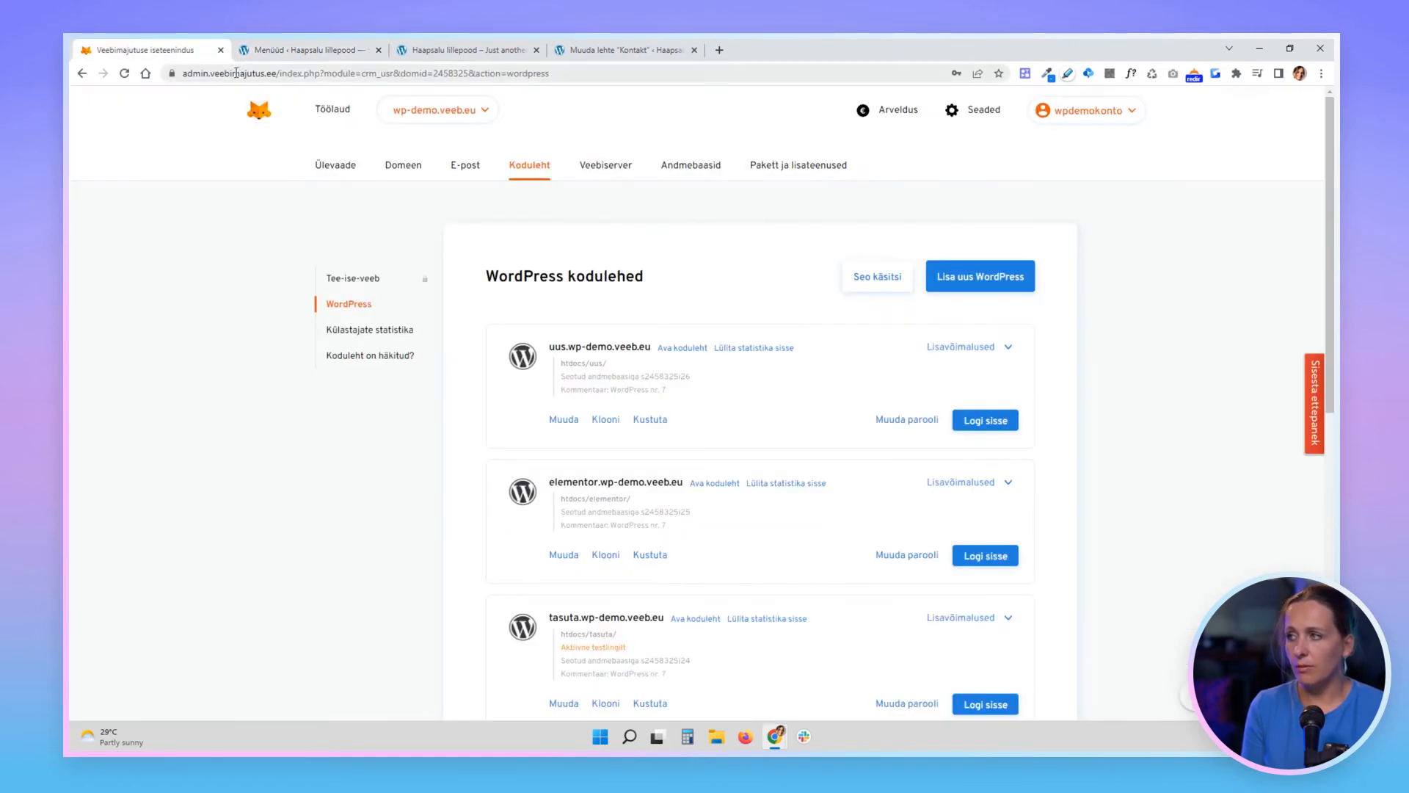
pyautogui.click(281, 73)
pyautogui.moveTo(311, 74); pyautogui.dragTo(172, 75)
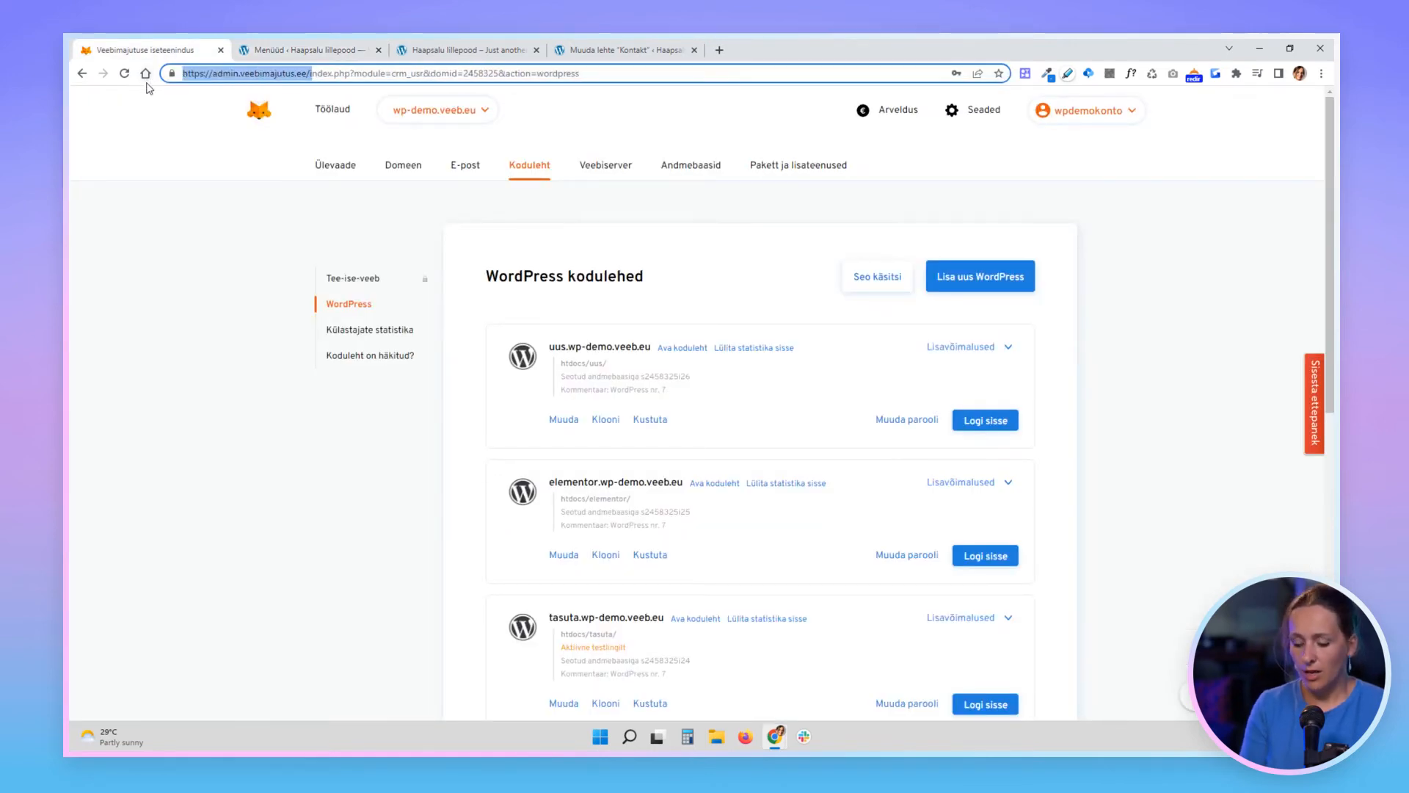
pyautogui.hotkey('ctrl', 'v')
pyautogui.click(314, 51)
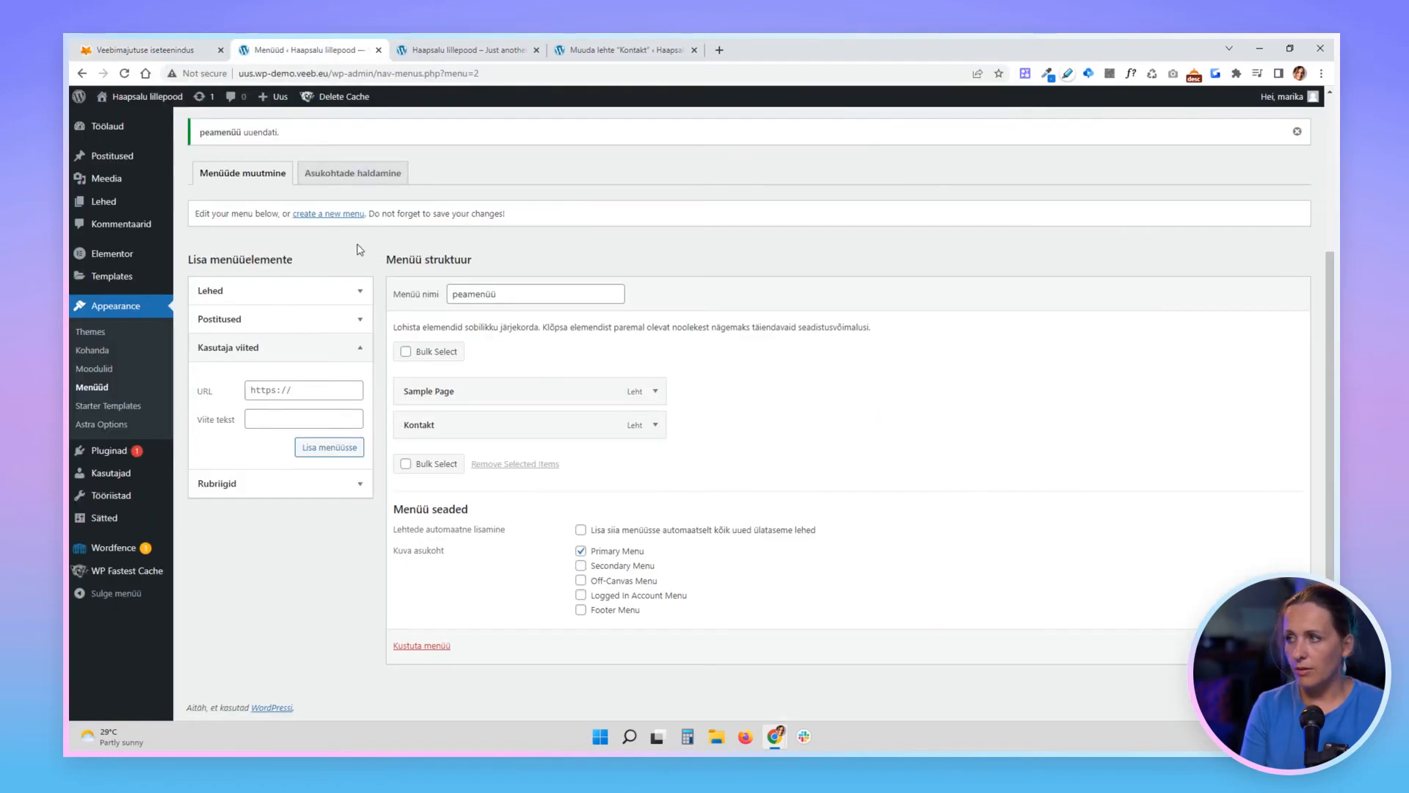
pyautogui.click(195, 50)
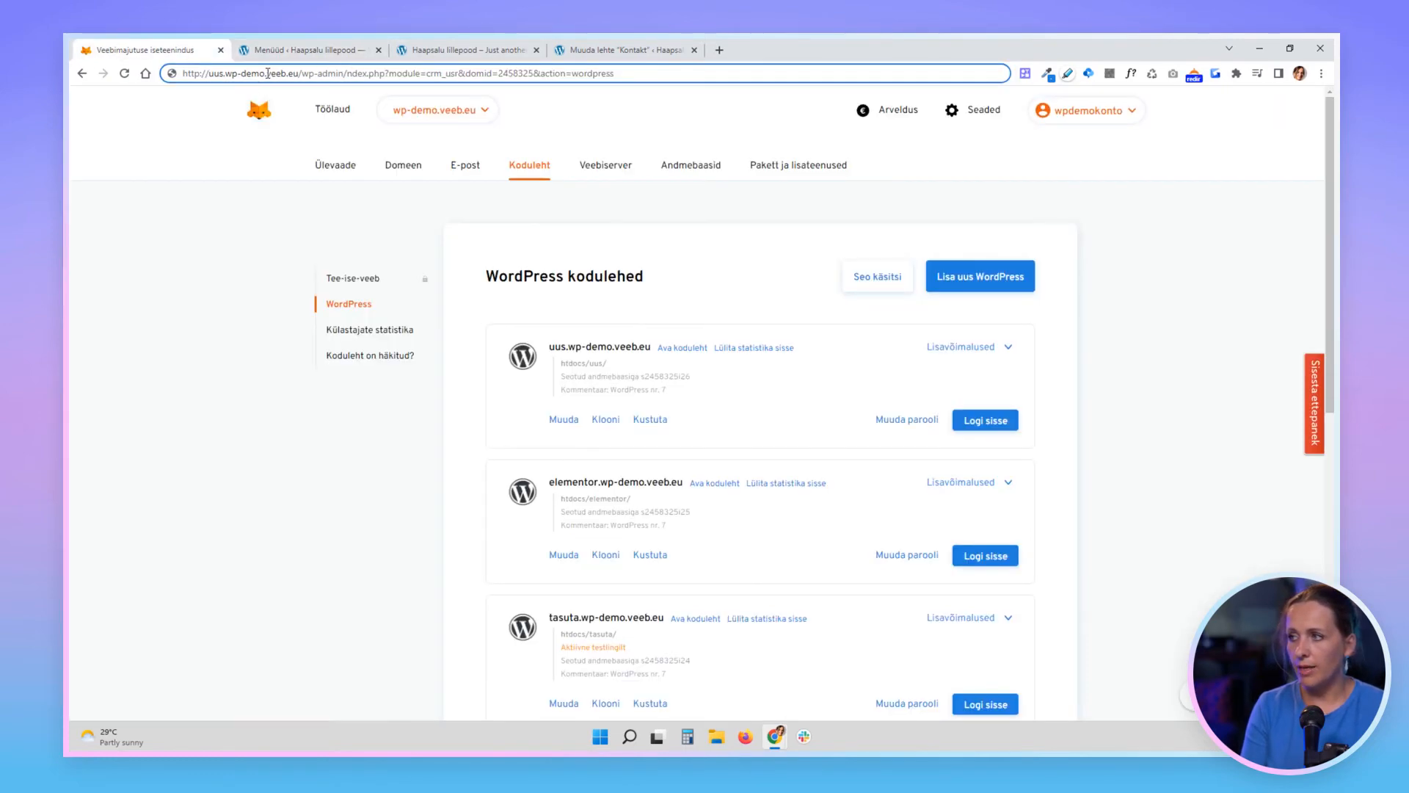
pyautogui.click(298, 50)
# - Add a custom link to peamenüü with the copied URL and the link text "Veebimajutus", and save the menu
pyautogui.click(322, 397)
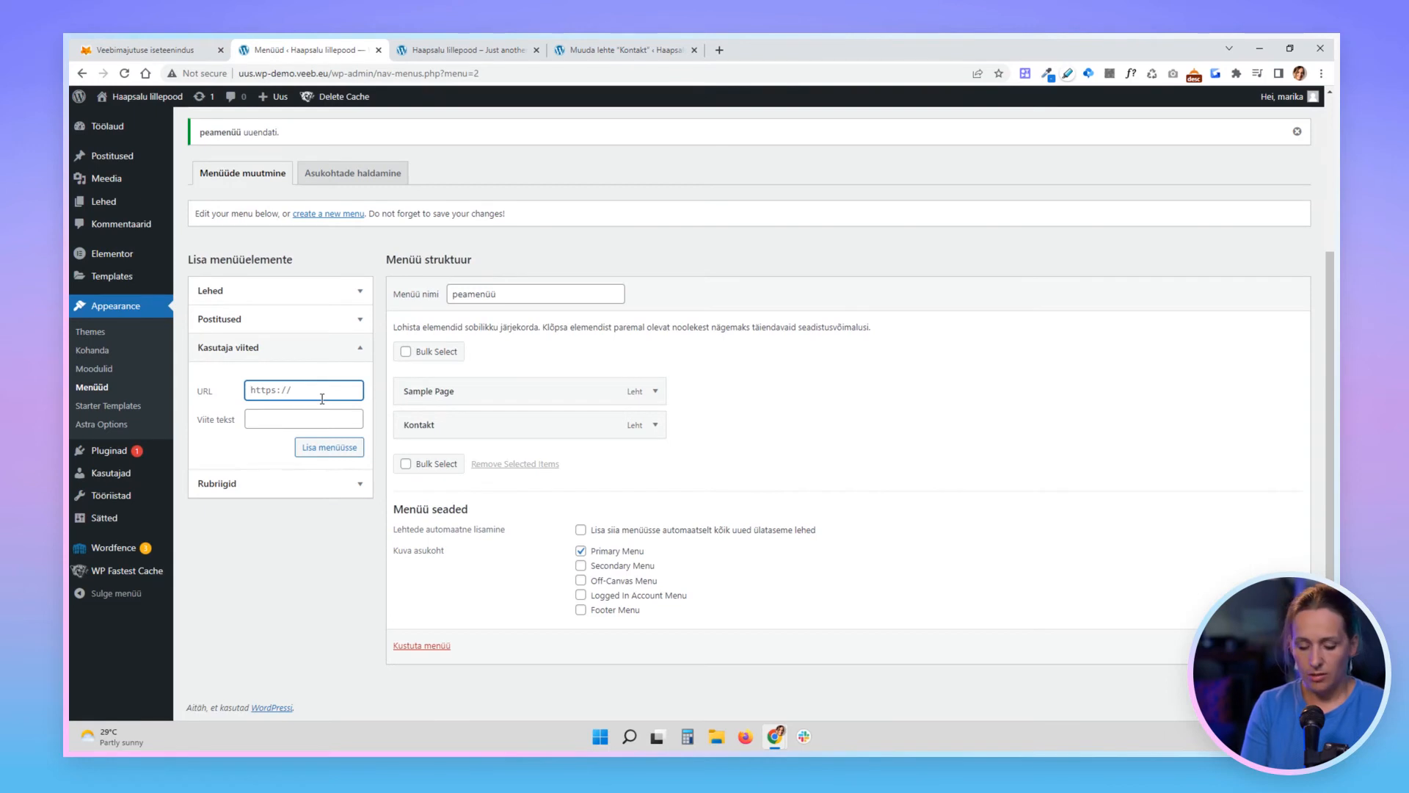
pyautogui.rightClick(297, 394)
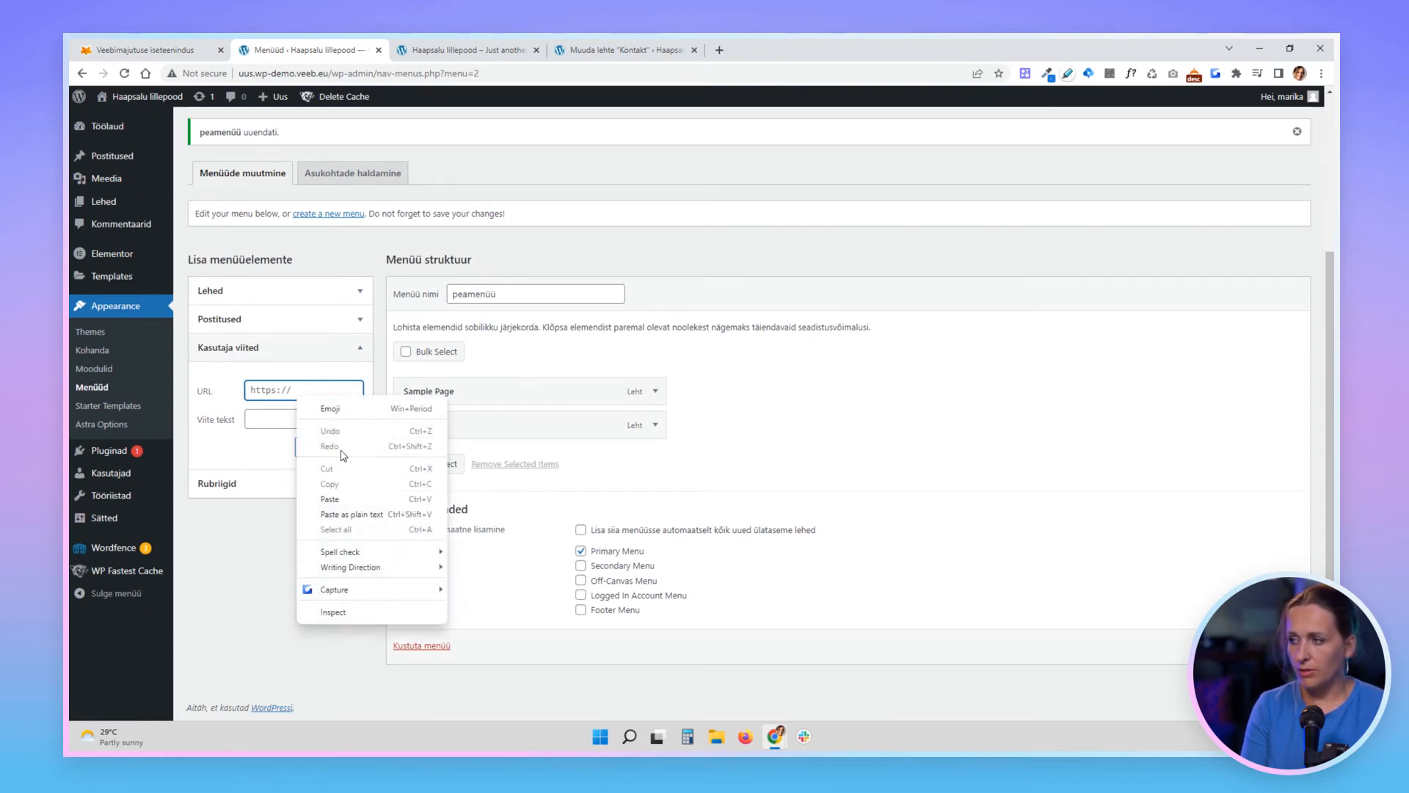
pyautogui.click(353, 502)
pyautogui.click(303, 418)
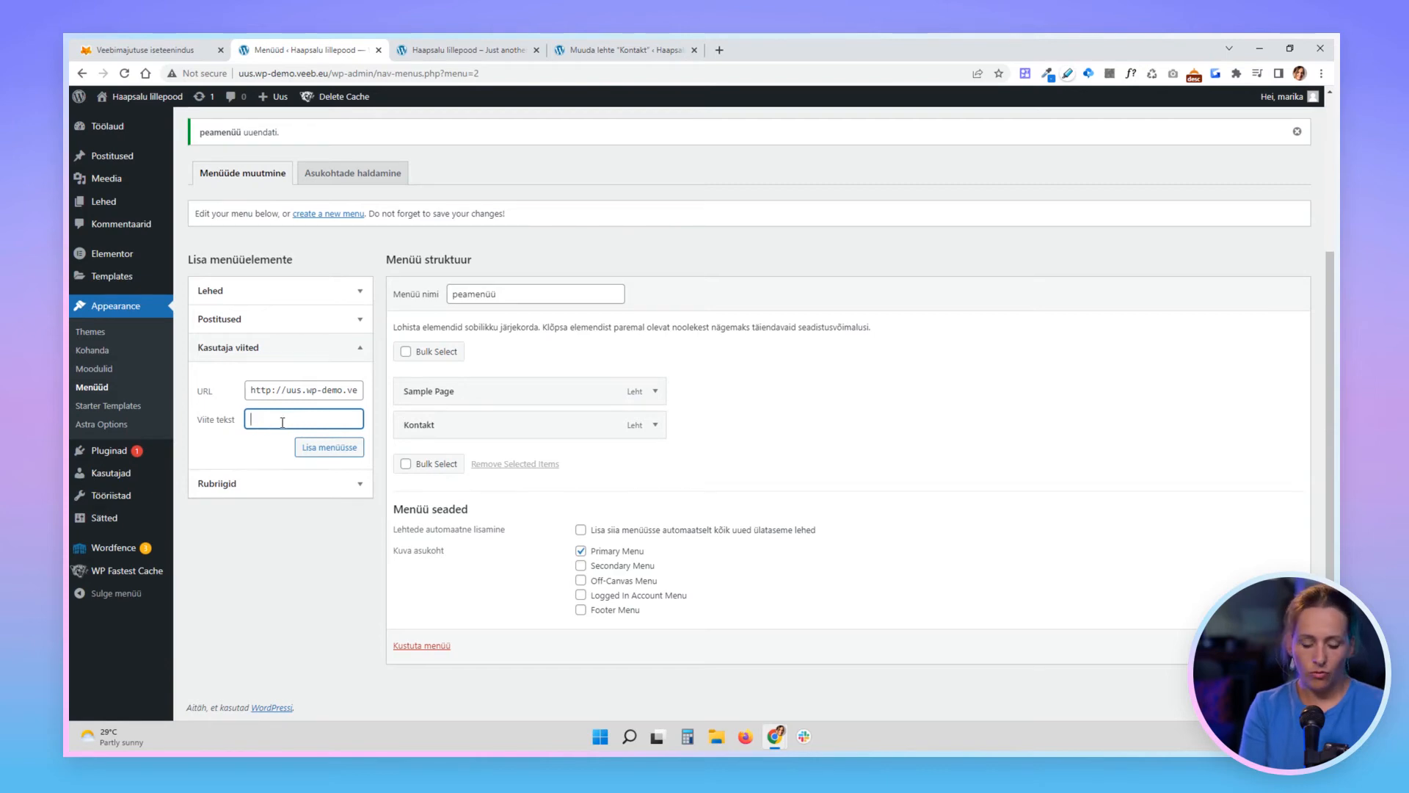
pyautogui.write('Veebimajutus')
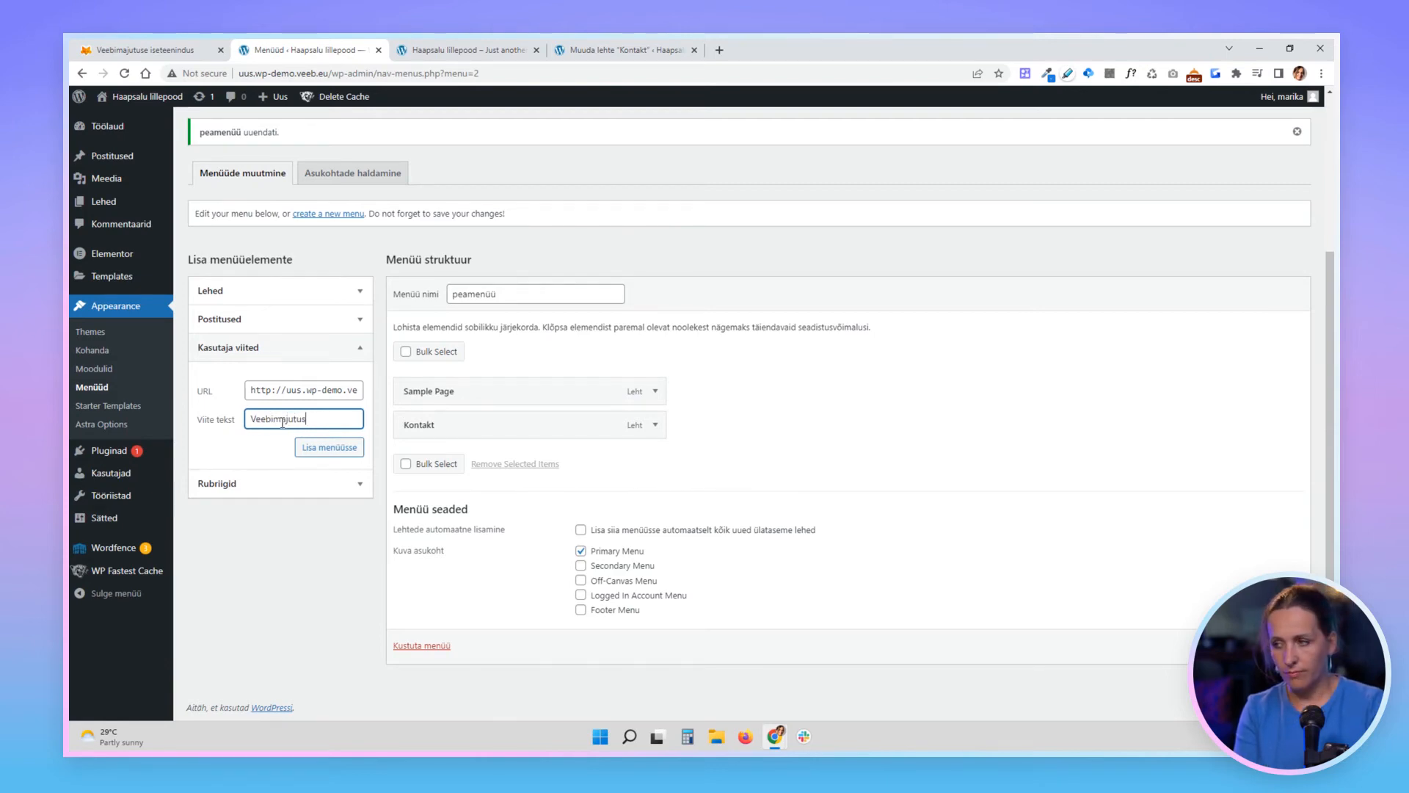
pyautogui.click(328, 449)
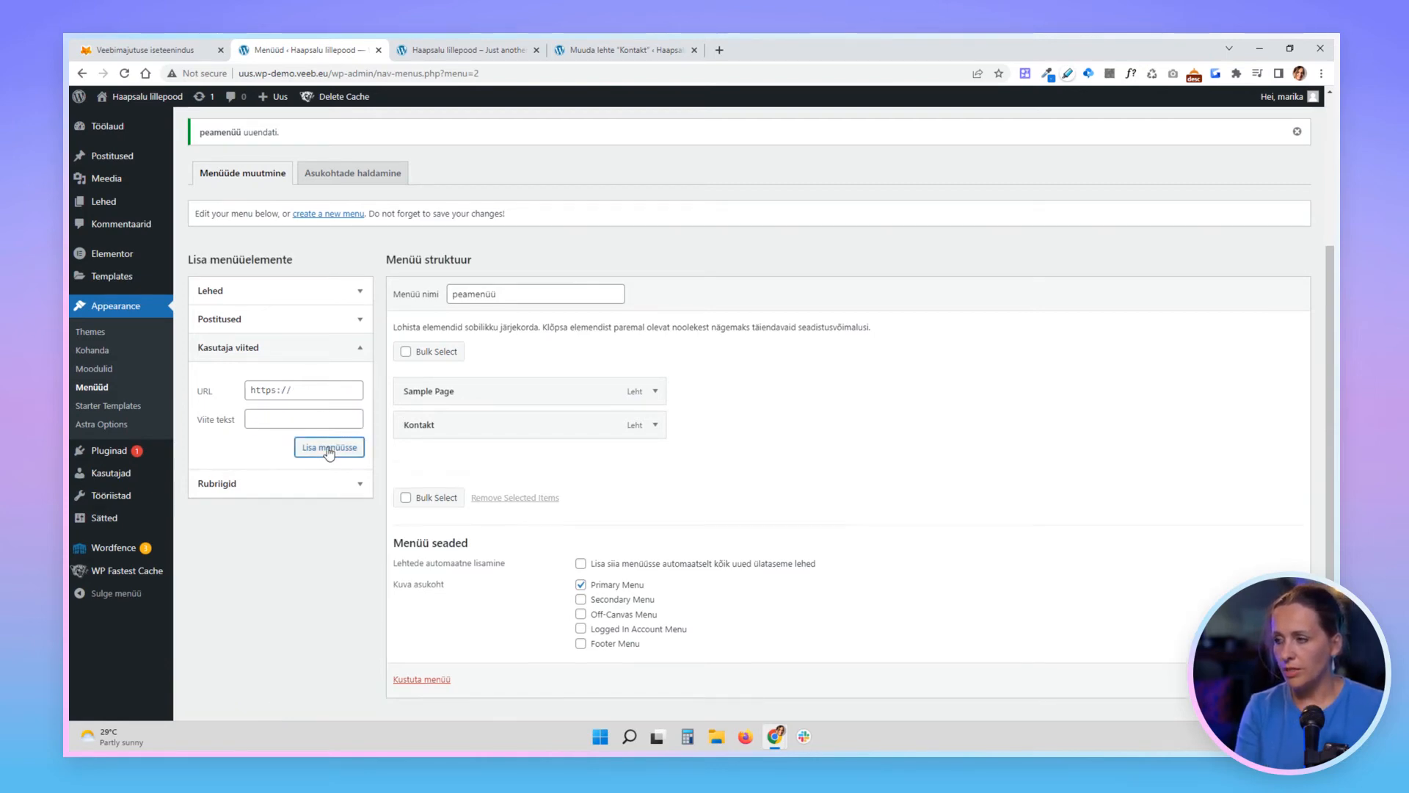
pyautogui.scroll(-1, 328, 449)
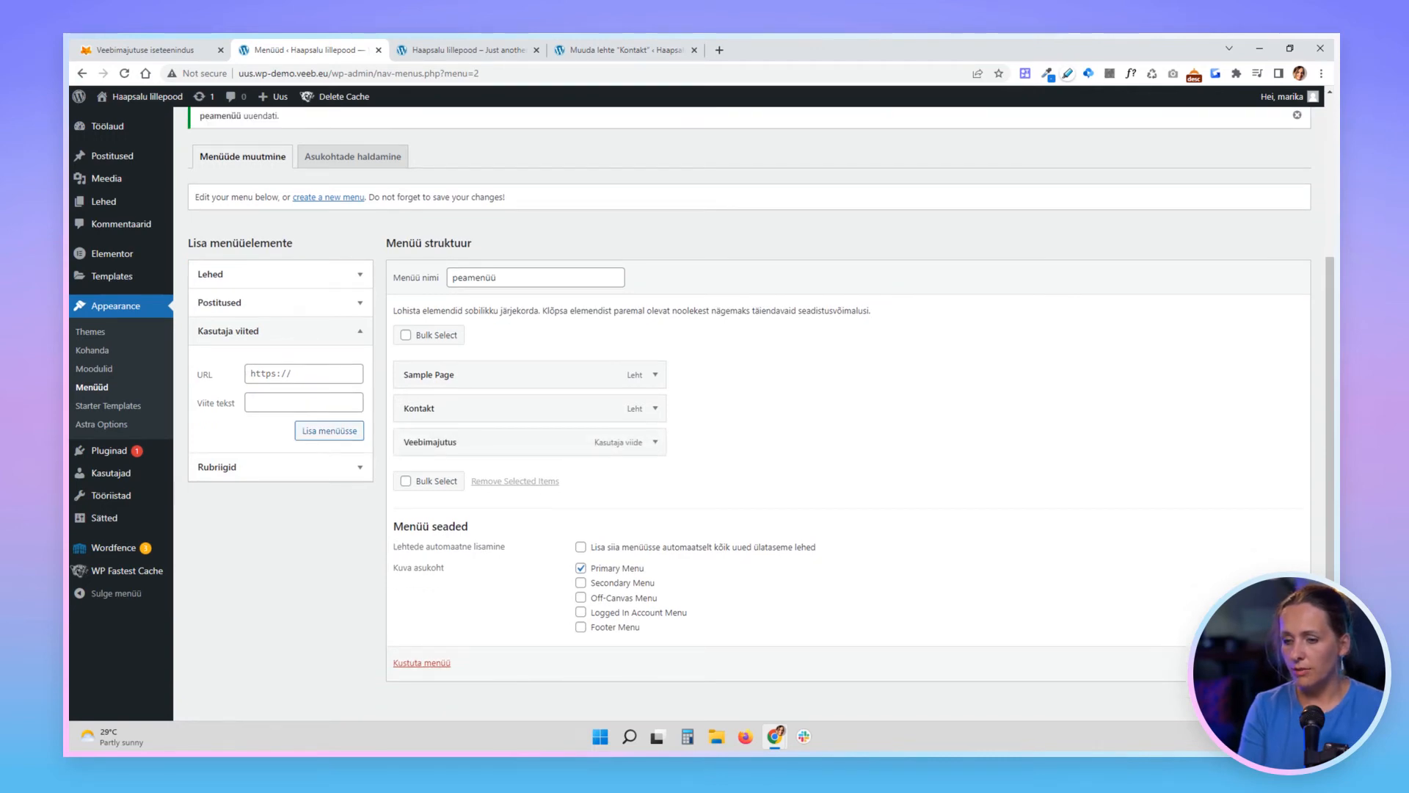
# - Reload the front page, follow the Veebimajutus link in the header menu, and compare its destination with the hosting portal tab's address
pyautogui.click(464, 50)
pyautogui.click(480, 73)
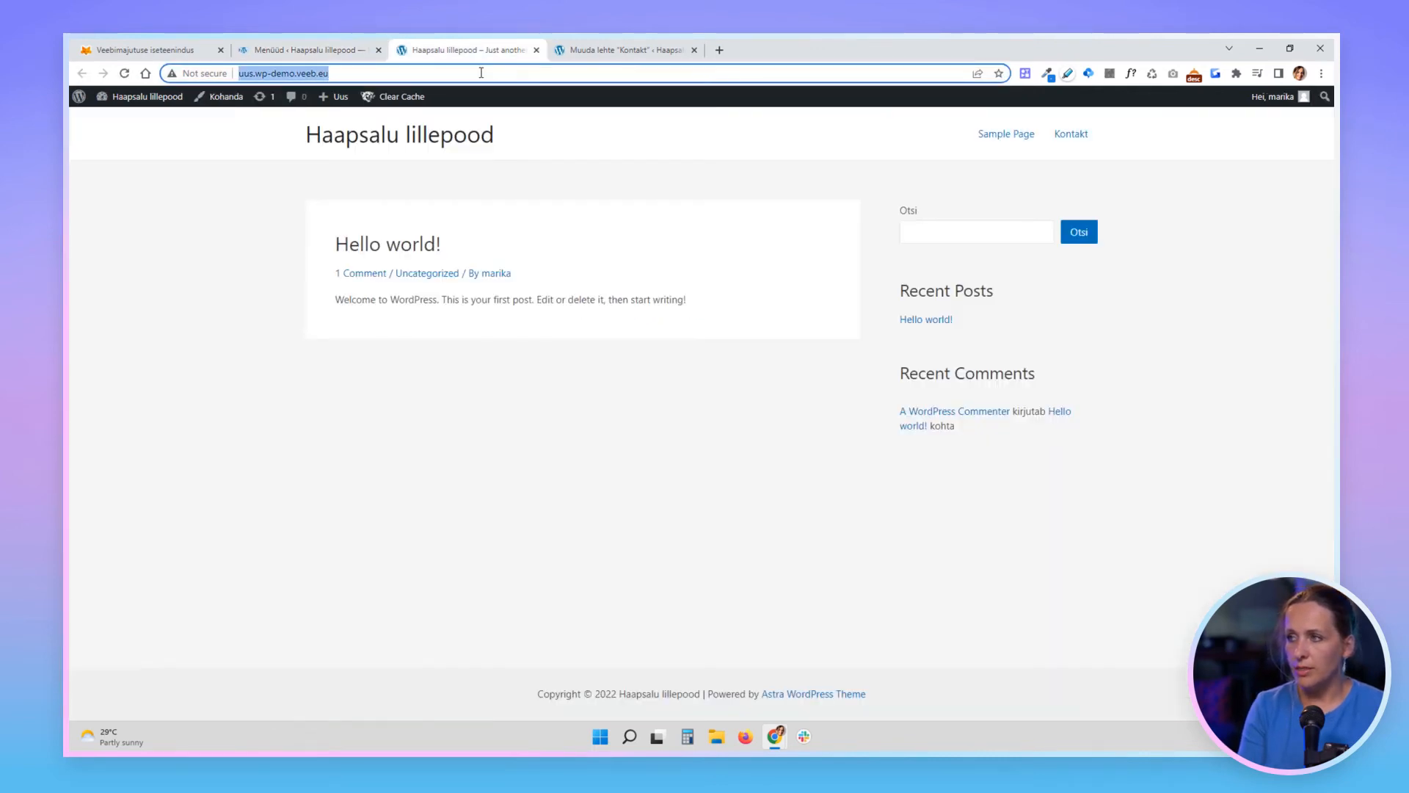
pyautogui.press('Return')
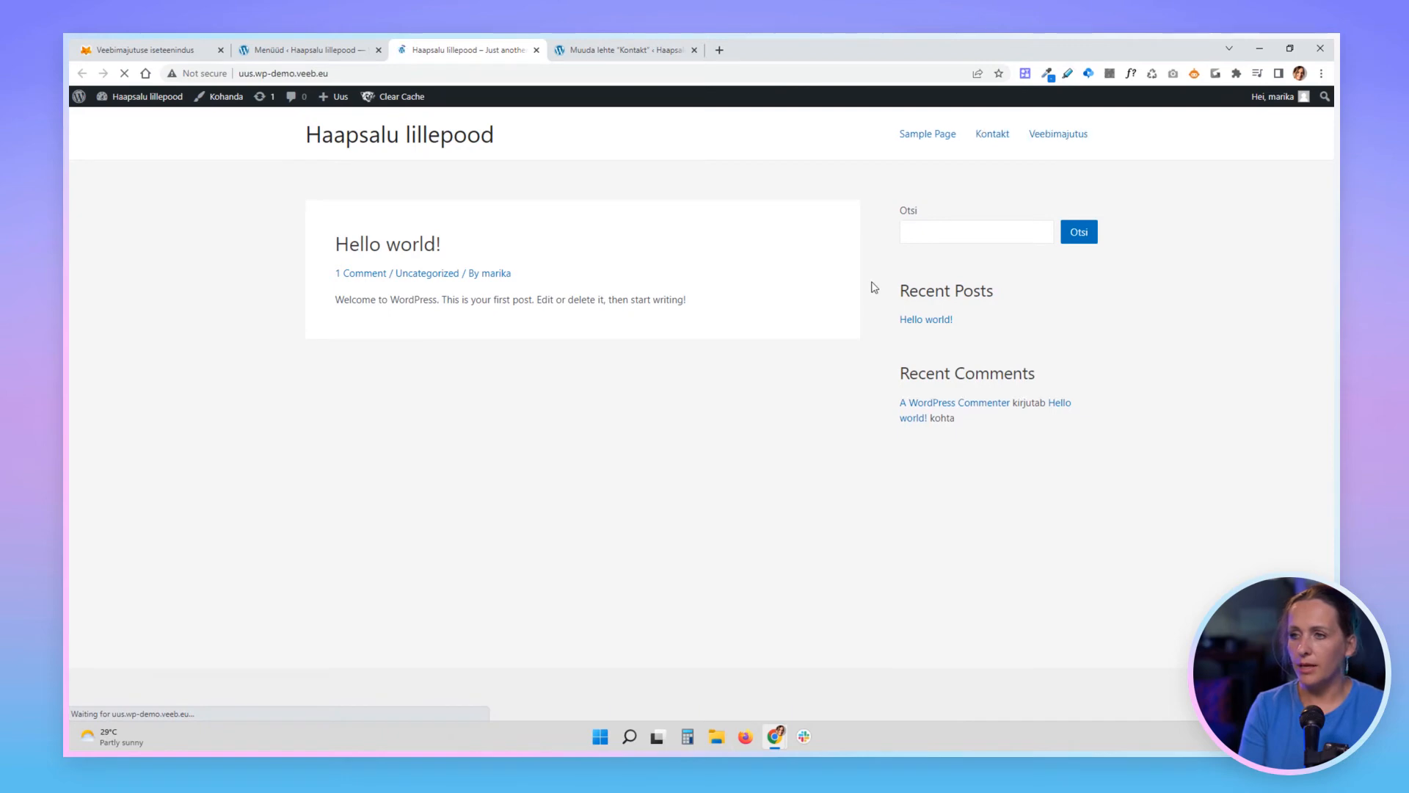
pyautogui.click(1068, 138)
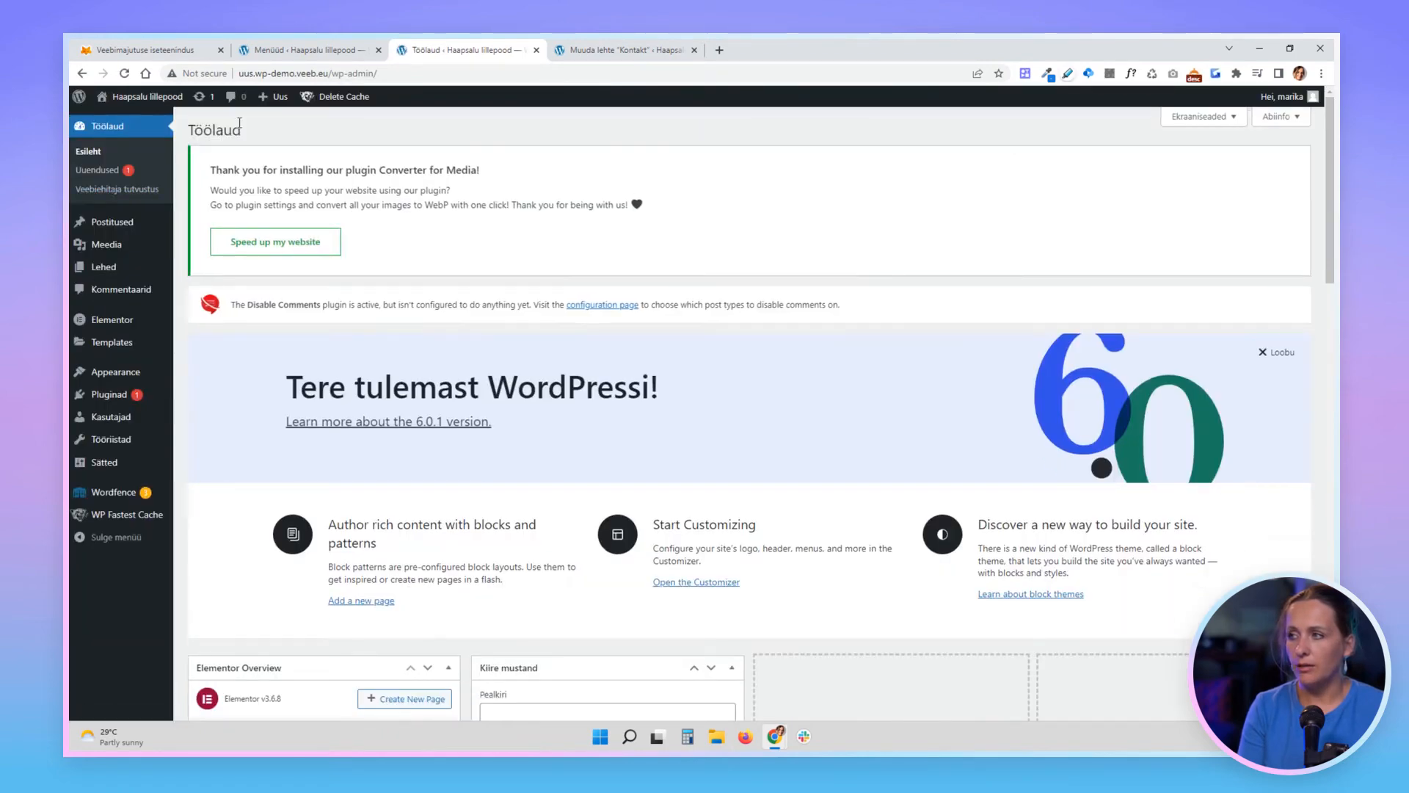
pyautogui.click(174, 50)
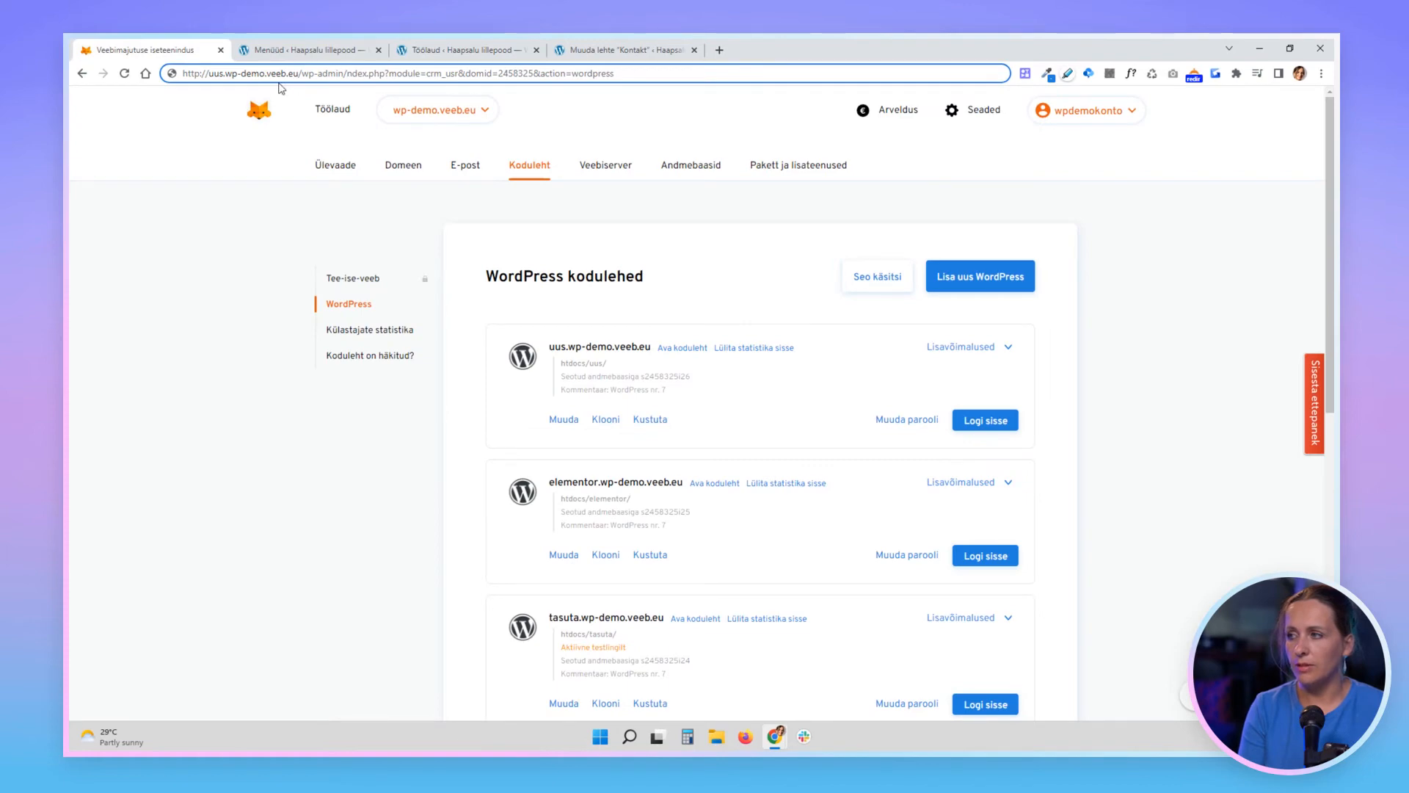
pyautogui.click(441, 50)
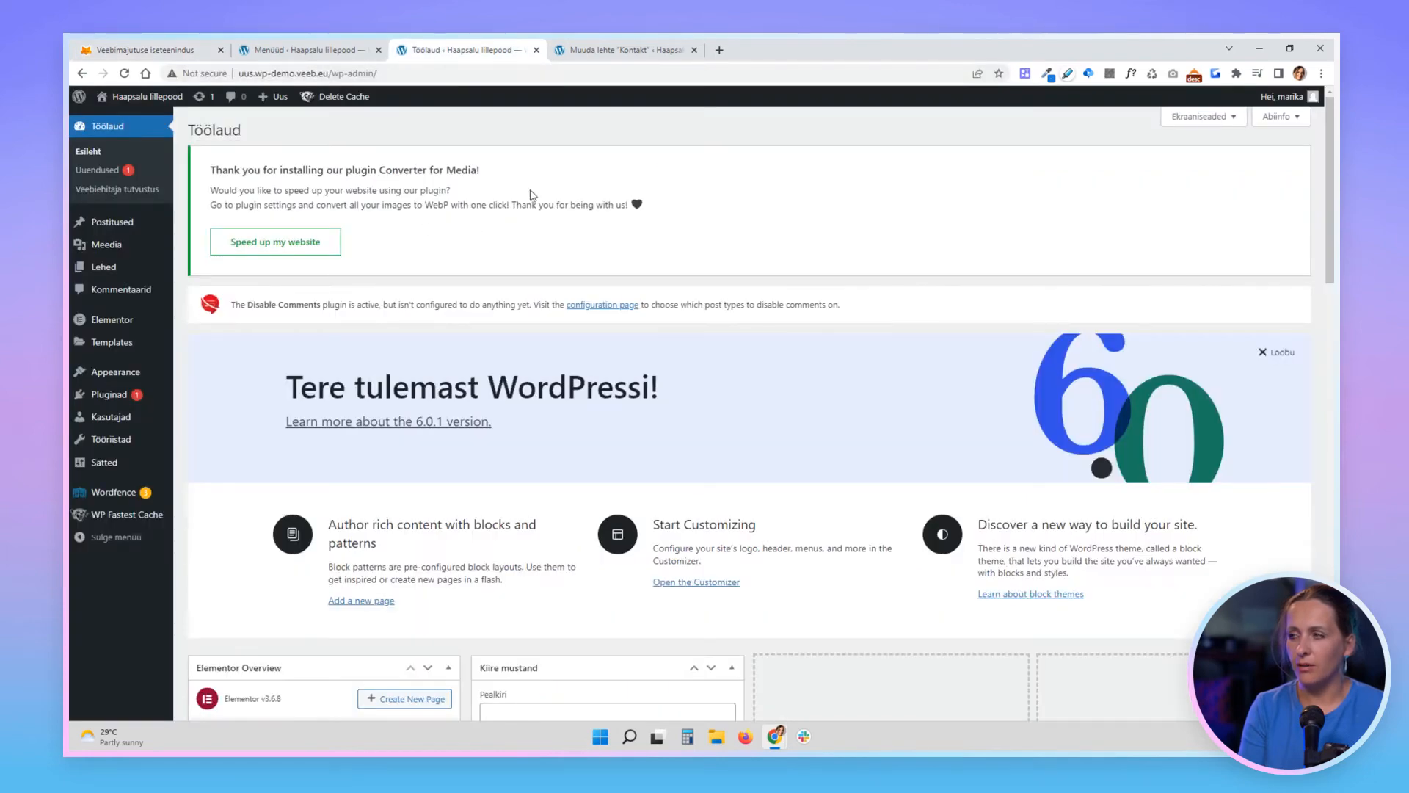
# - Close the dashboard tab, load facebook.com in a new browser tab, and close that tab again
pyautogui.click(536, 50)
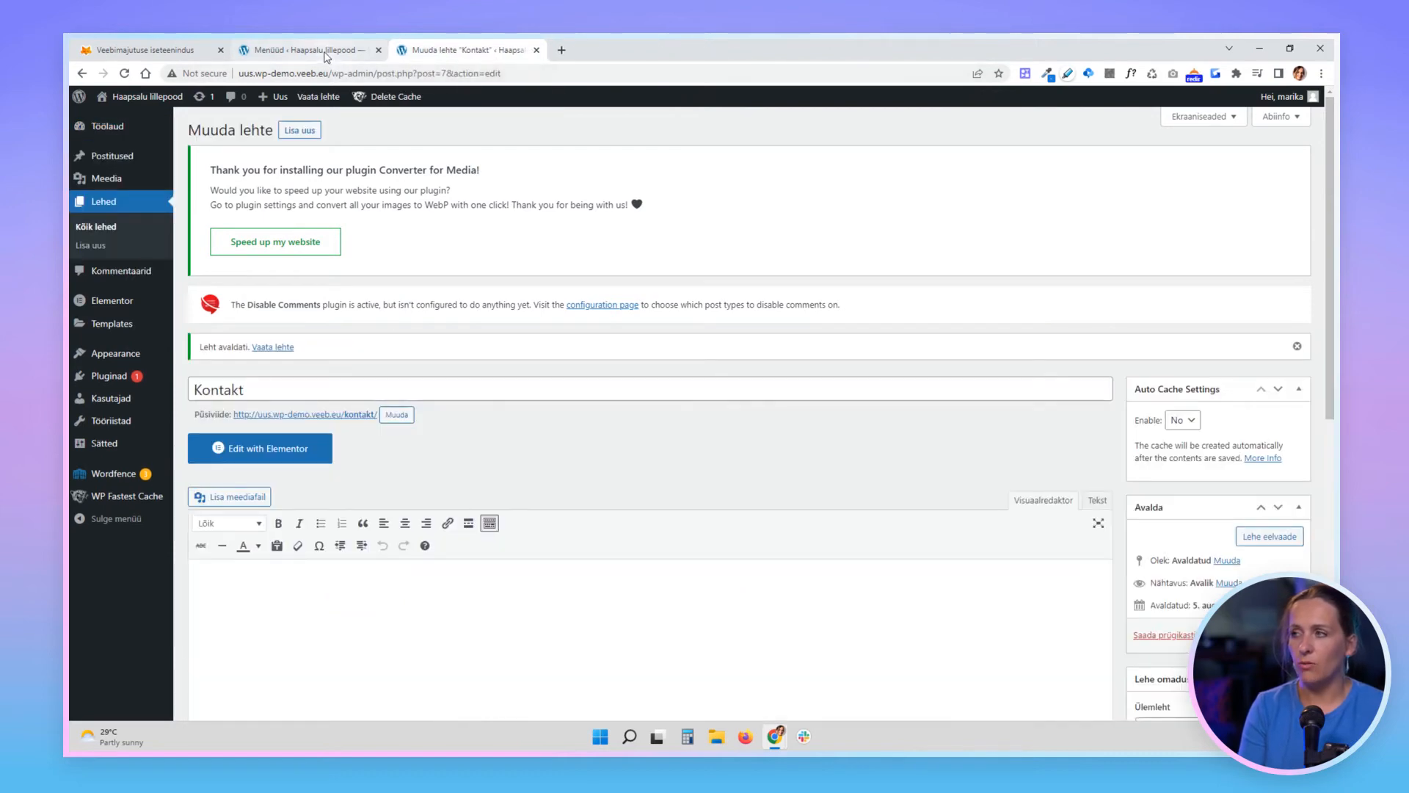
pyautogui.click(560, 51)
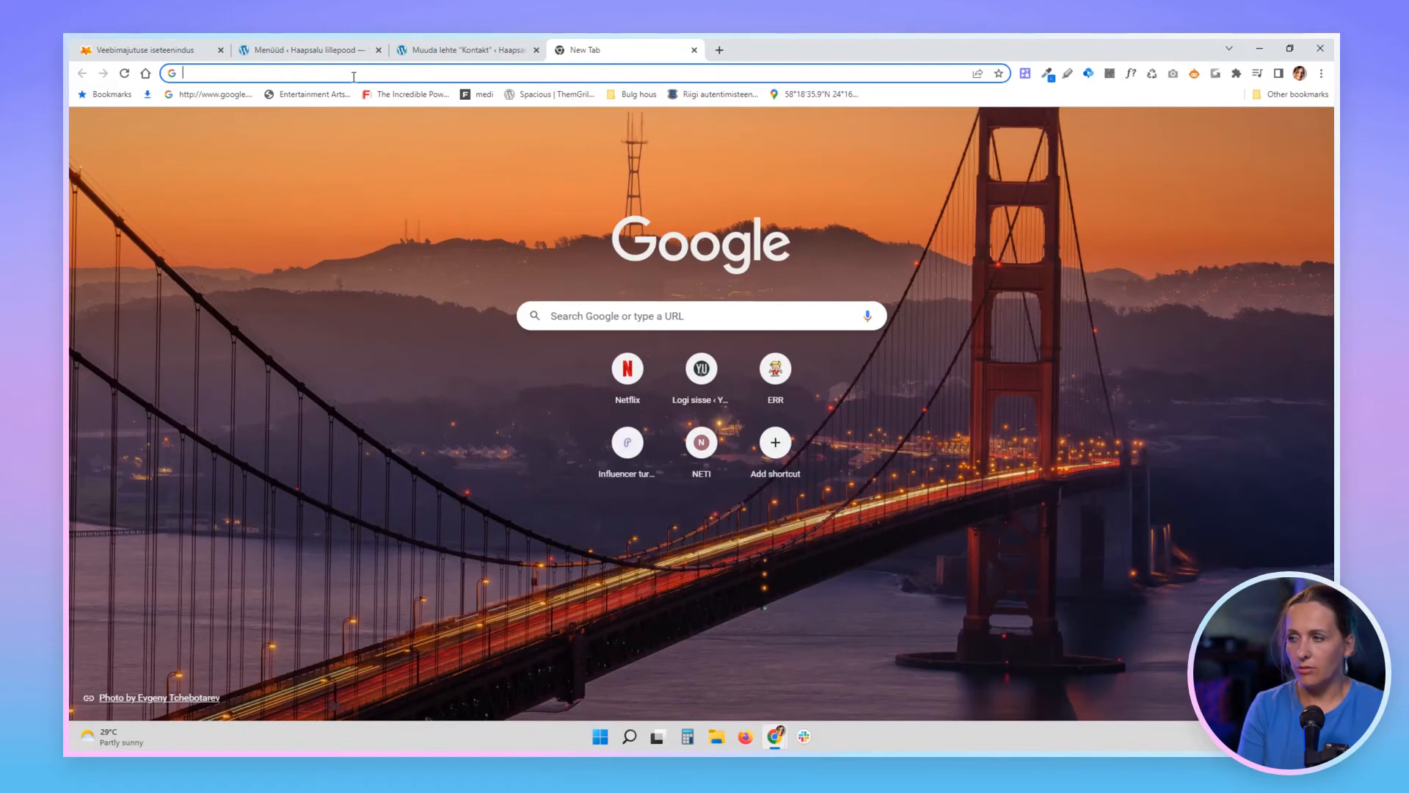
pyautogui.write('facebook')
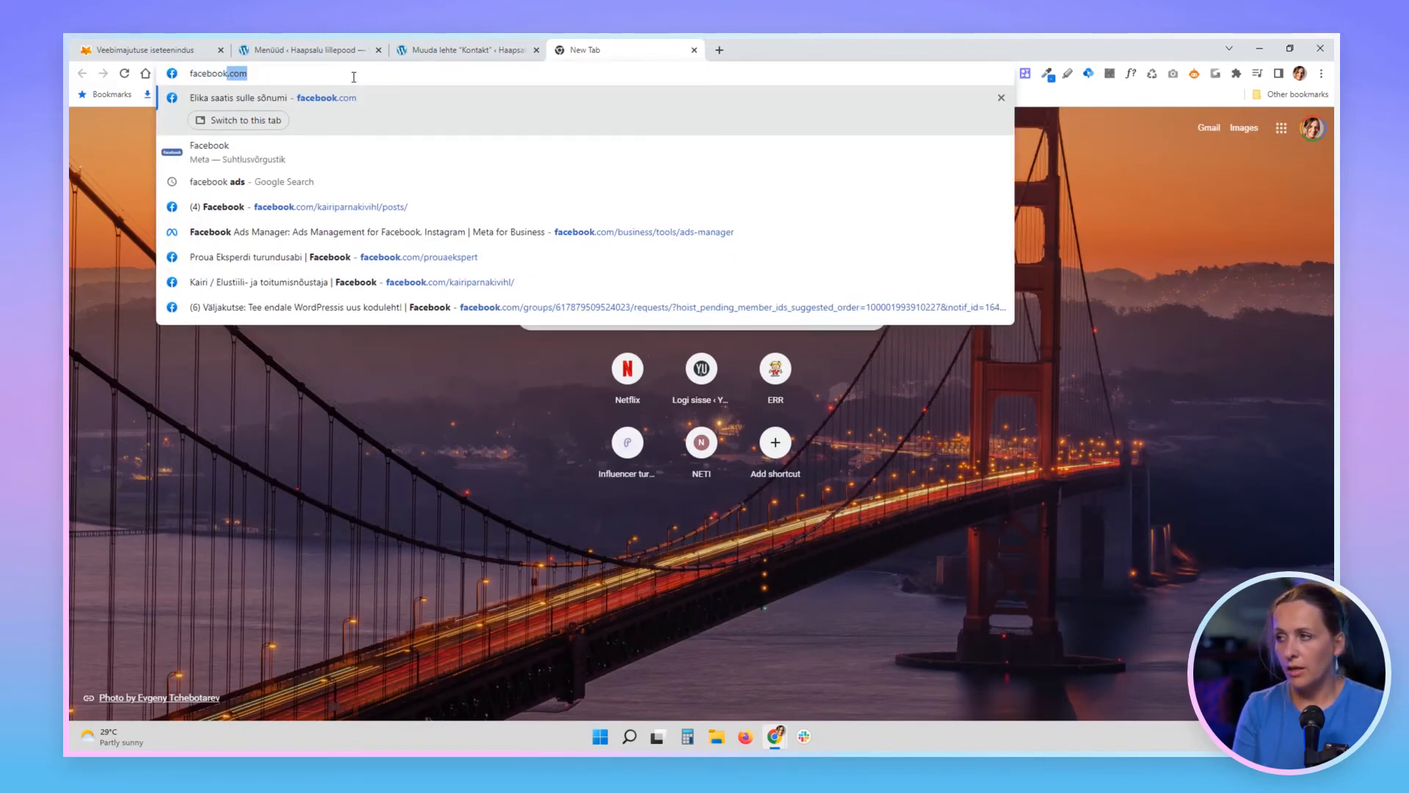
pyautogui.press('Return')
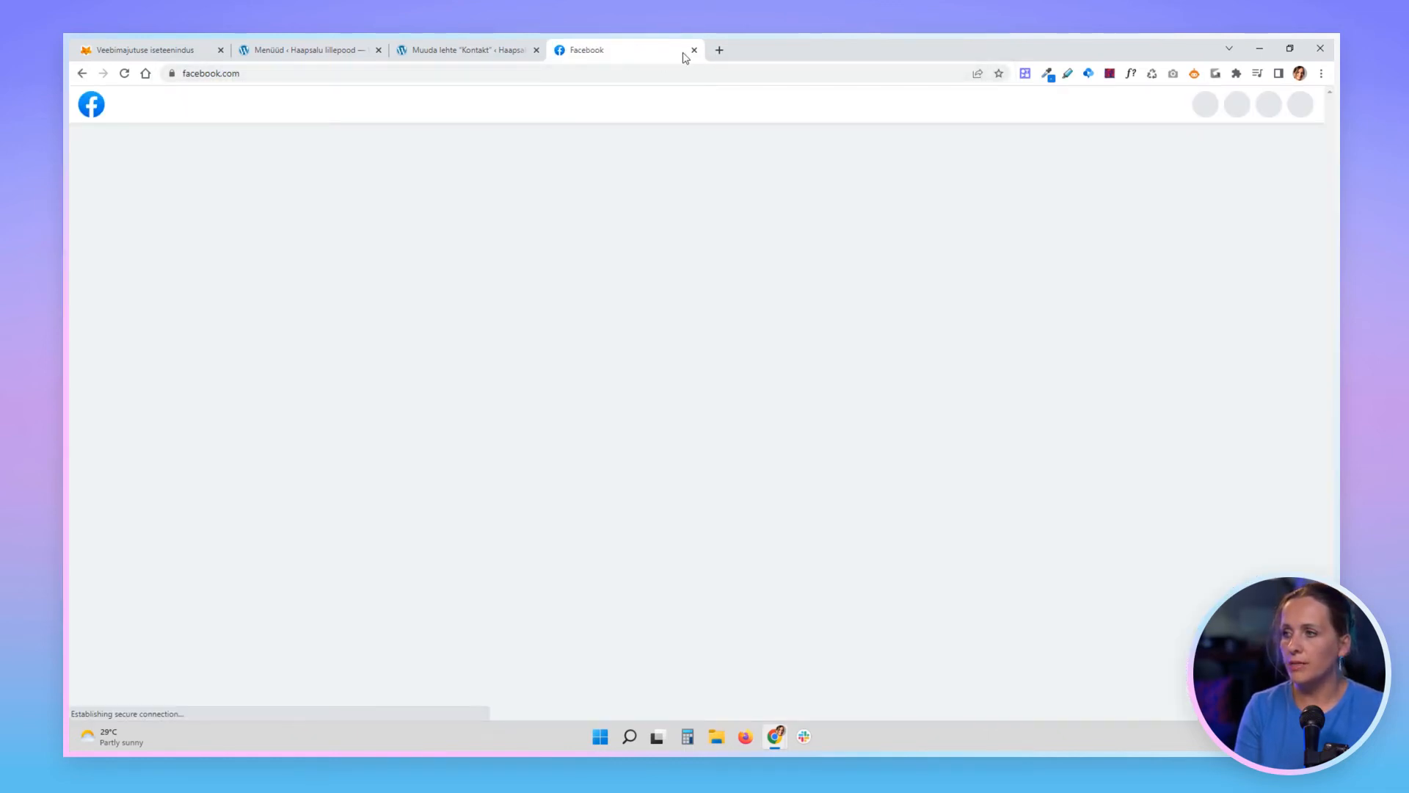
pyautogui.click(695, 51)
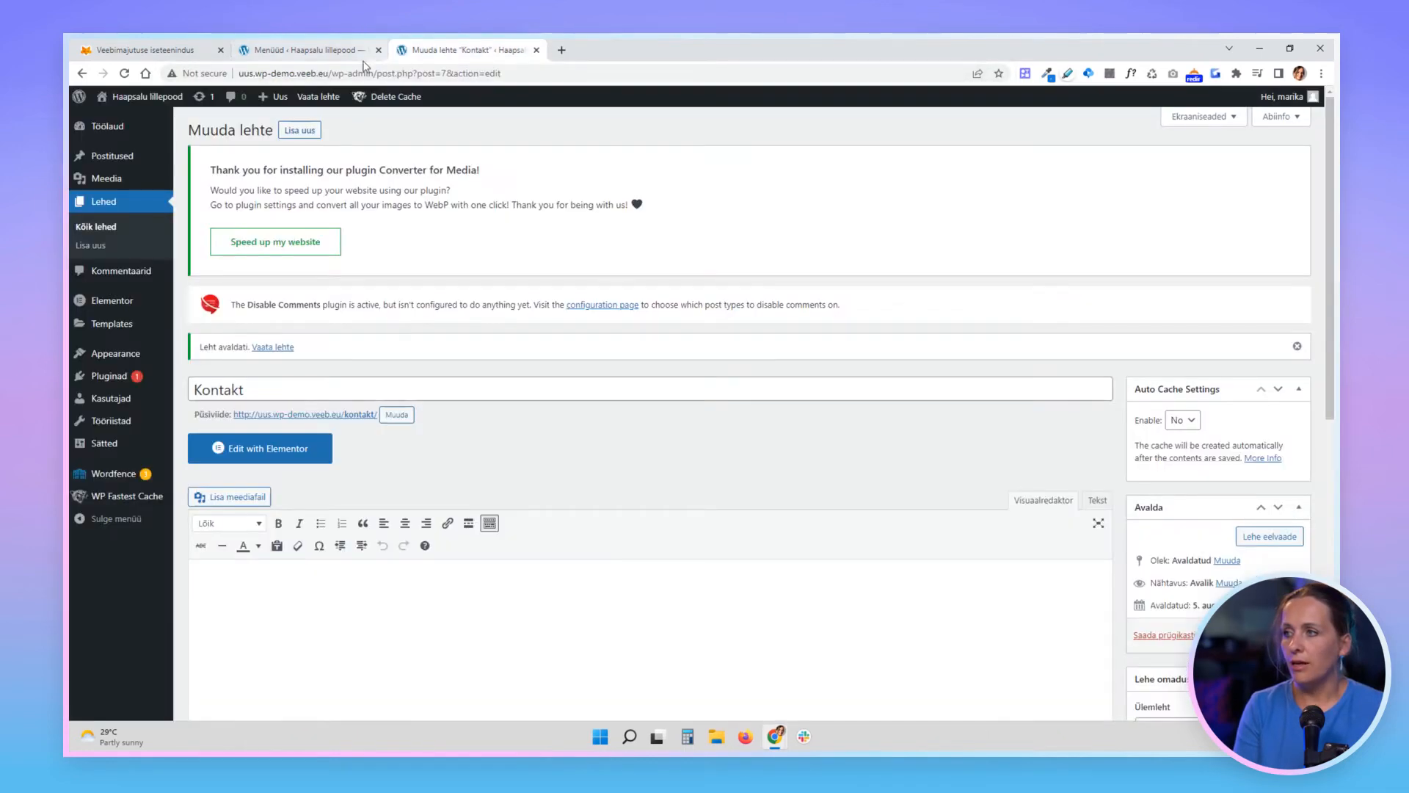
# - Return to the peamenüü menu editor and view the categories (Rubriigid) available as menu items
pyautogui.click(309, 50)
pyautogui.scroll(-3, 440, 543)
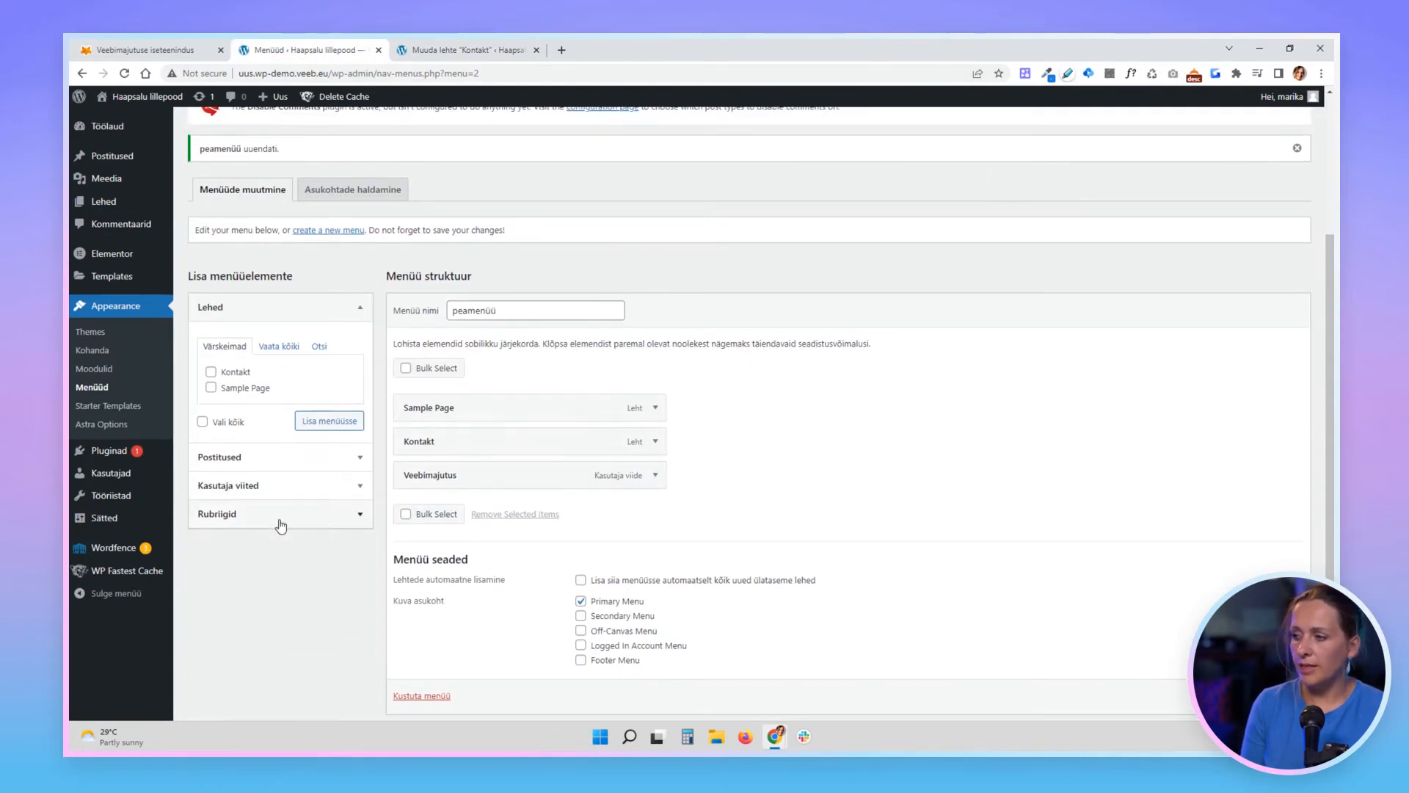
pyautogui.click(281, 523)
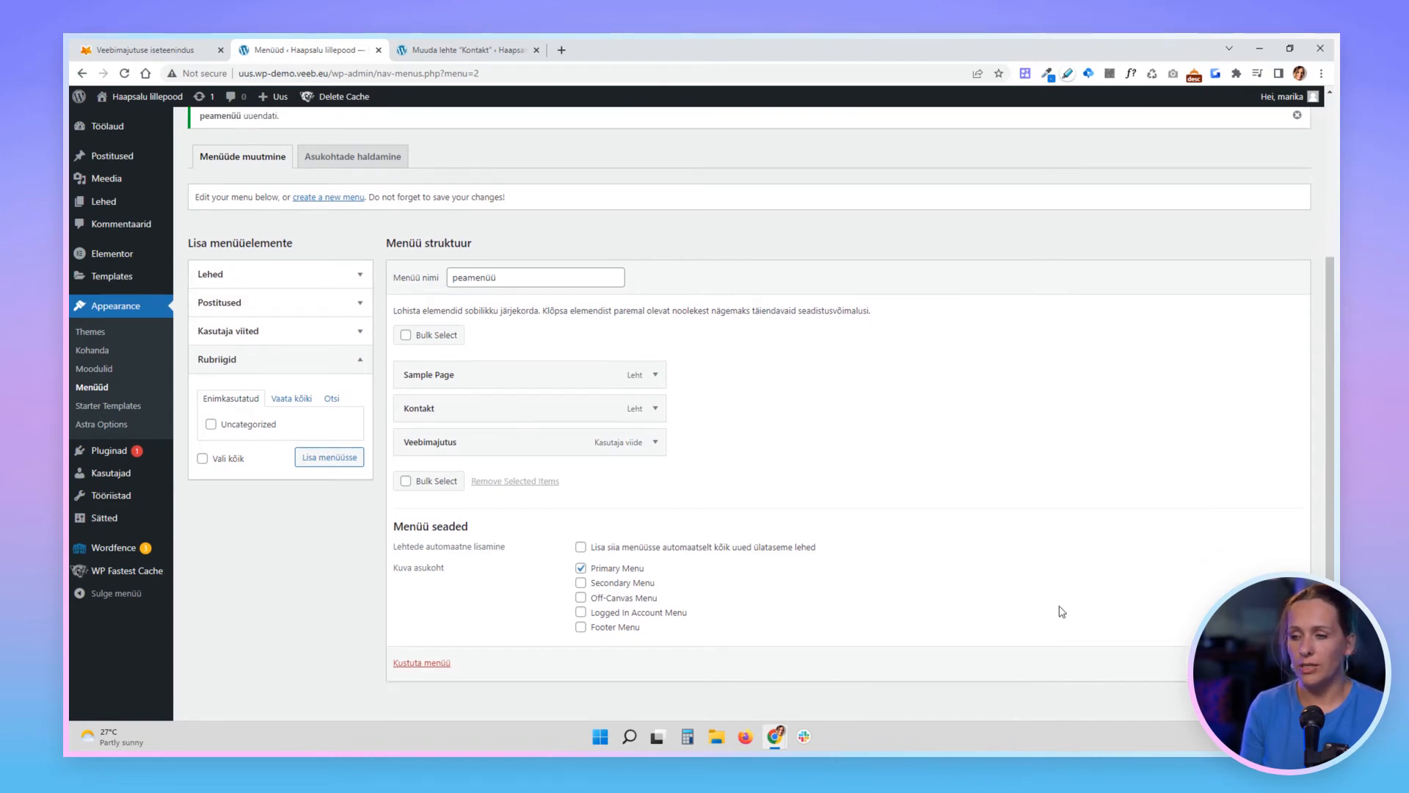
# - In the menu editor's screen options, enable the Sildid and Vormingud screen elements
pyautogui.scroll(3, 1056, 607)
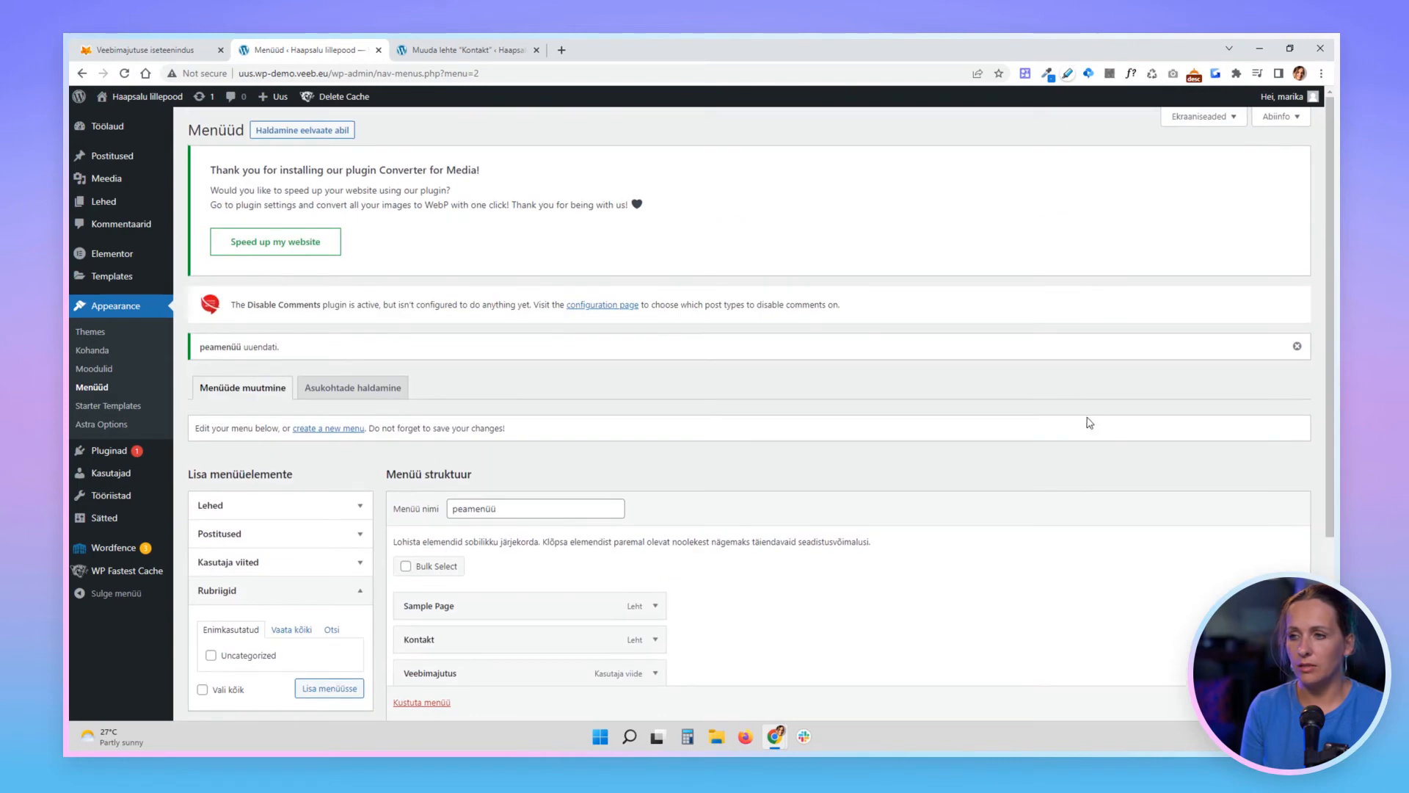
pyautogui.click(1209, 119)
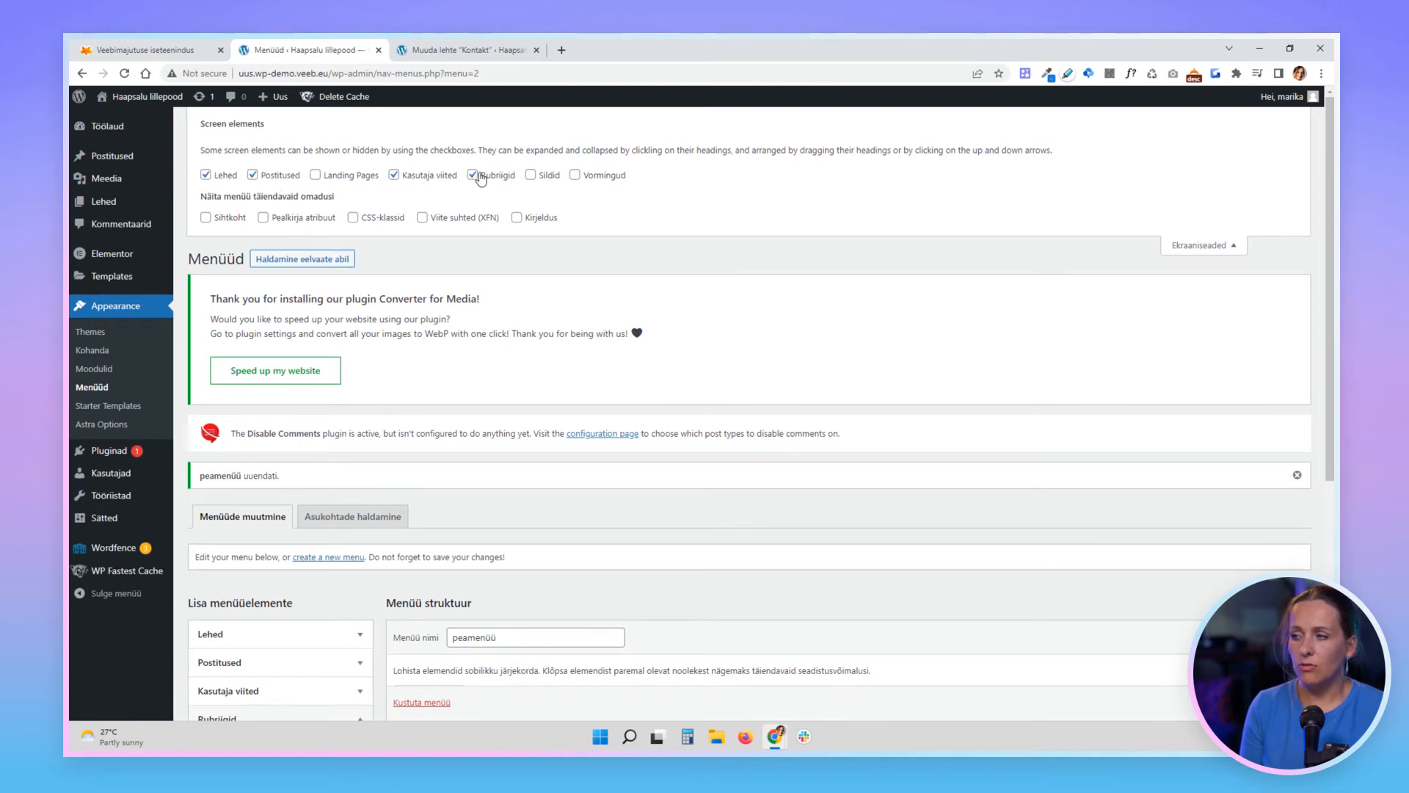
pyautogui.click(530, 176)
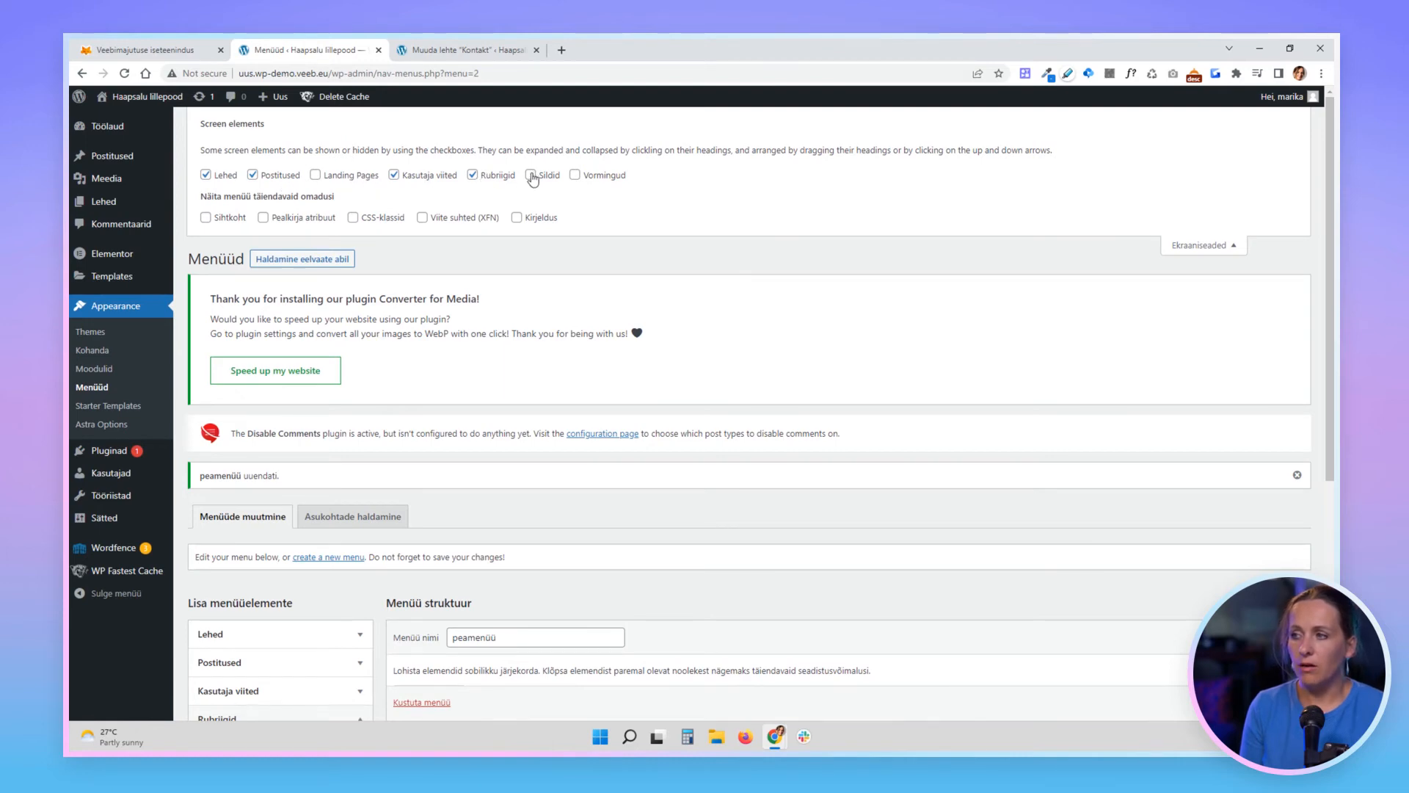
pyautogui.click(574, 175)
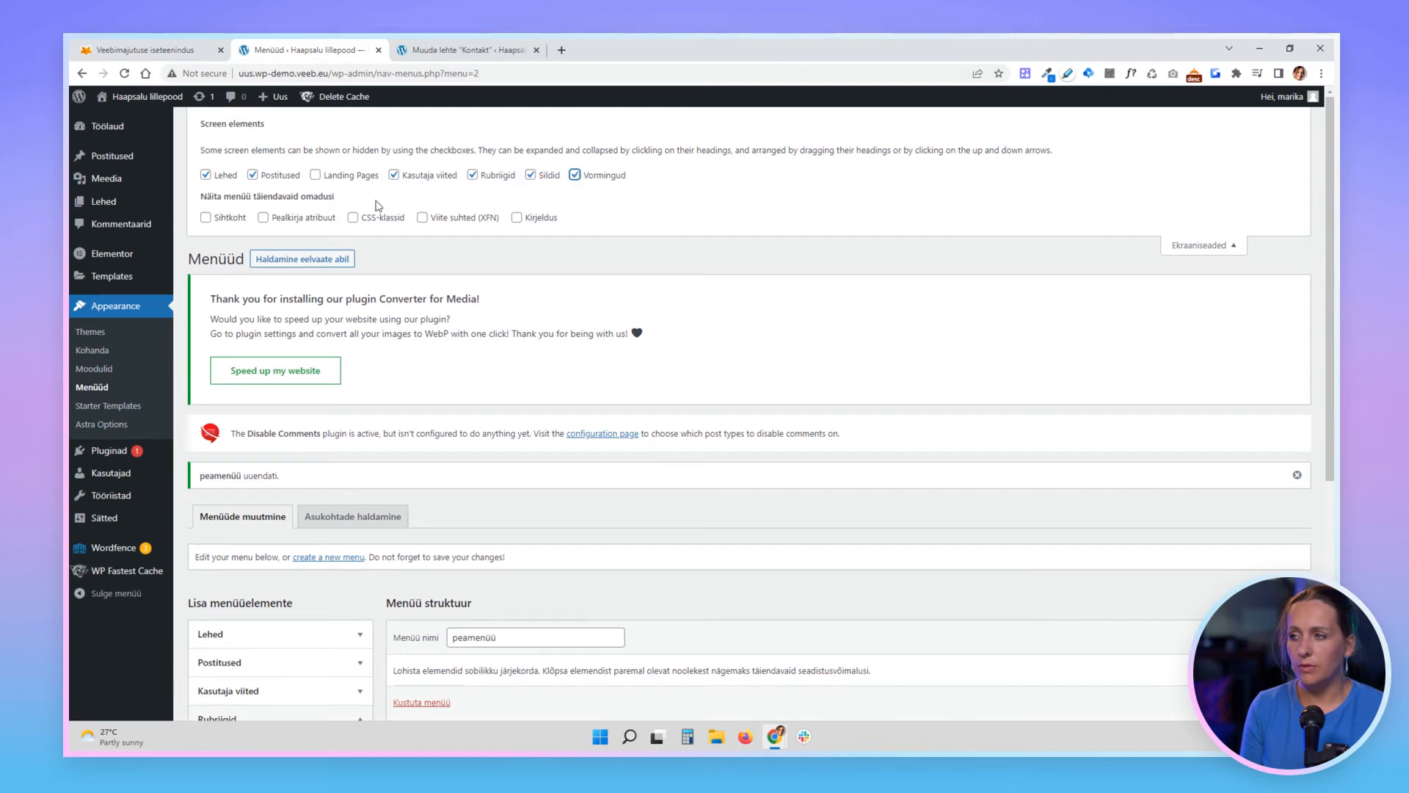
# - Enable the additional menu properties Sihtkoht, Pealkirja atribuut, CSS-klassid, Viite suhted (XFN) and Kirjeldus, and collapse the screen options
pyautogui.click(206, 217)
pyautogui.click(263, 218)
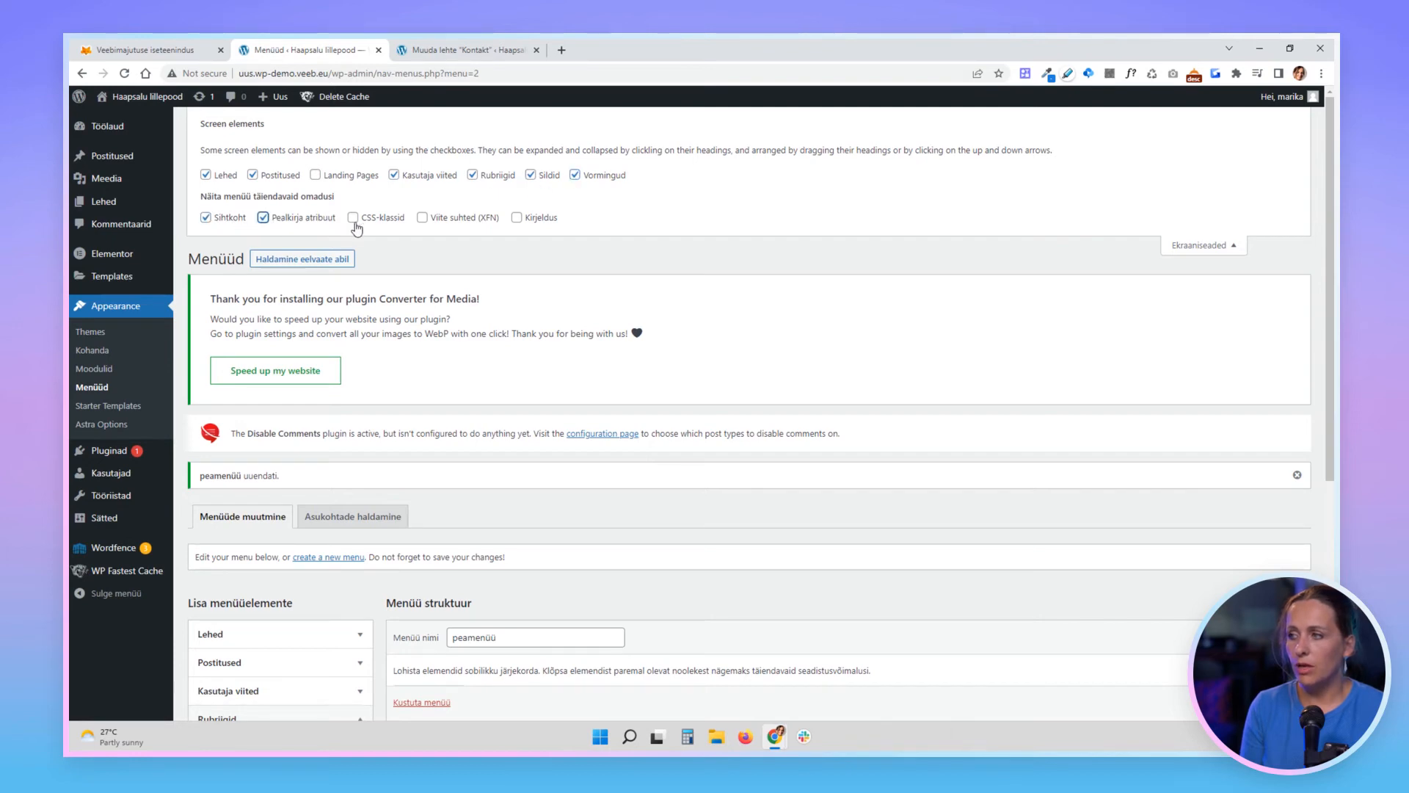
pyautogui.click(352, 218)
pyautogui.click(421, 218)
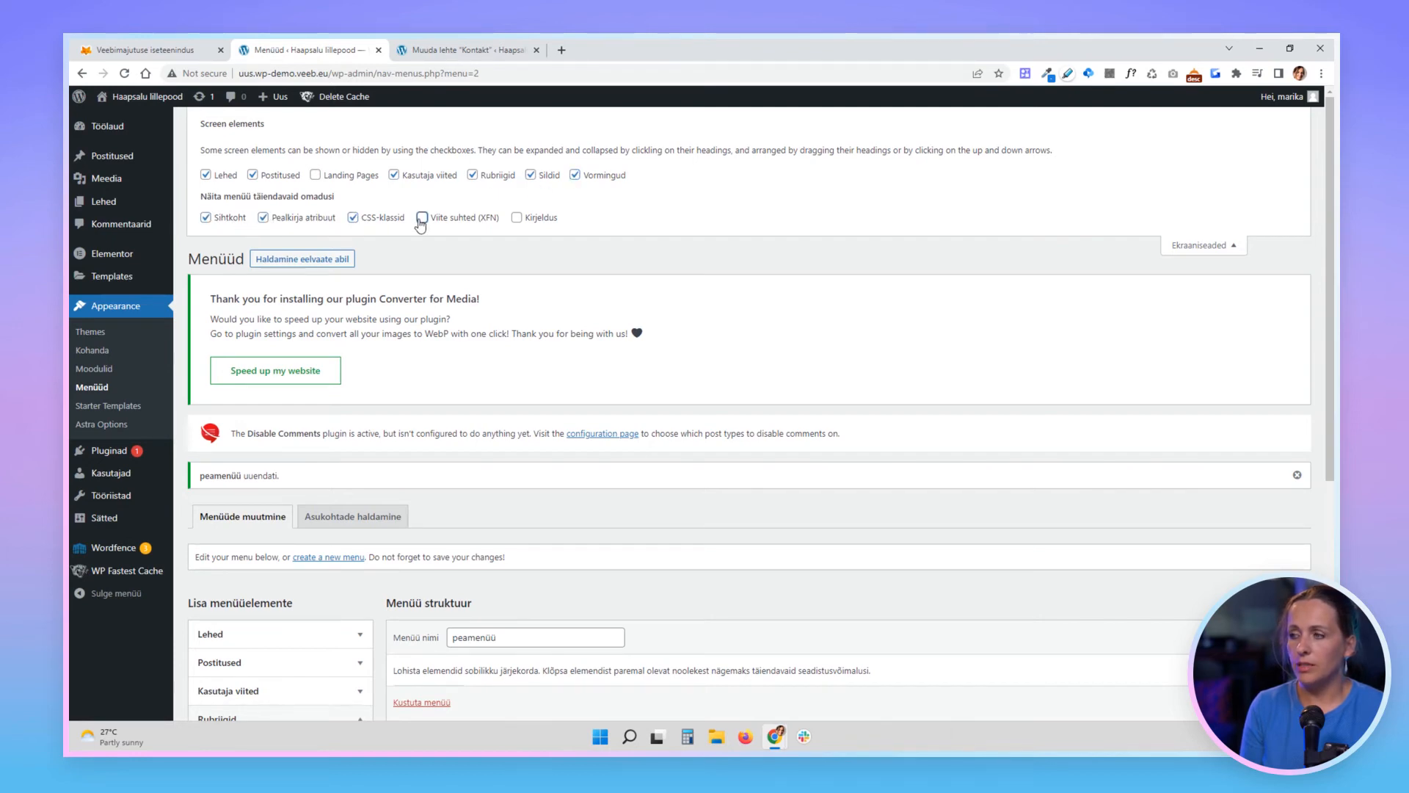
pyautogui.click(517, 218)
pyautogui.click(1203, 244)
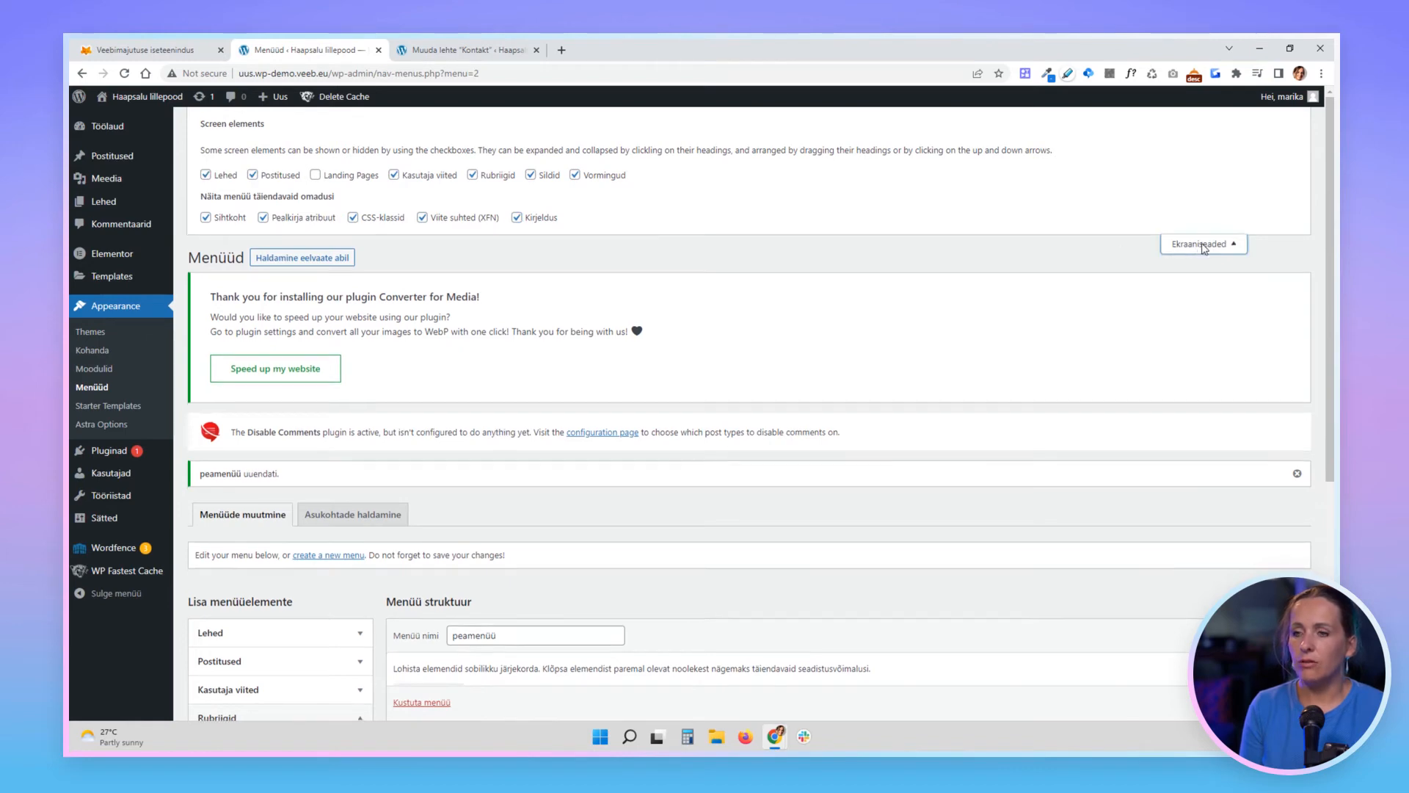
pyautogui.scroll(-3, 538, 357)
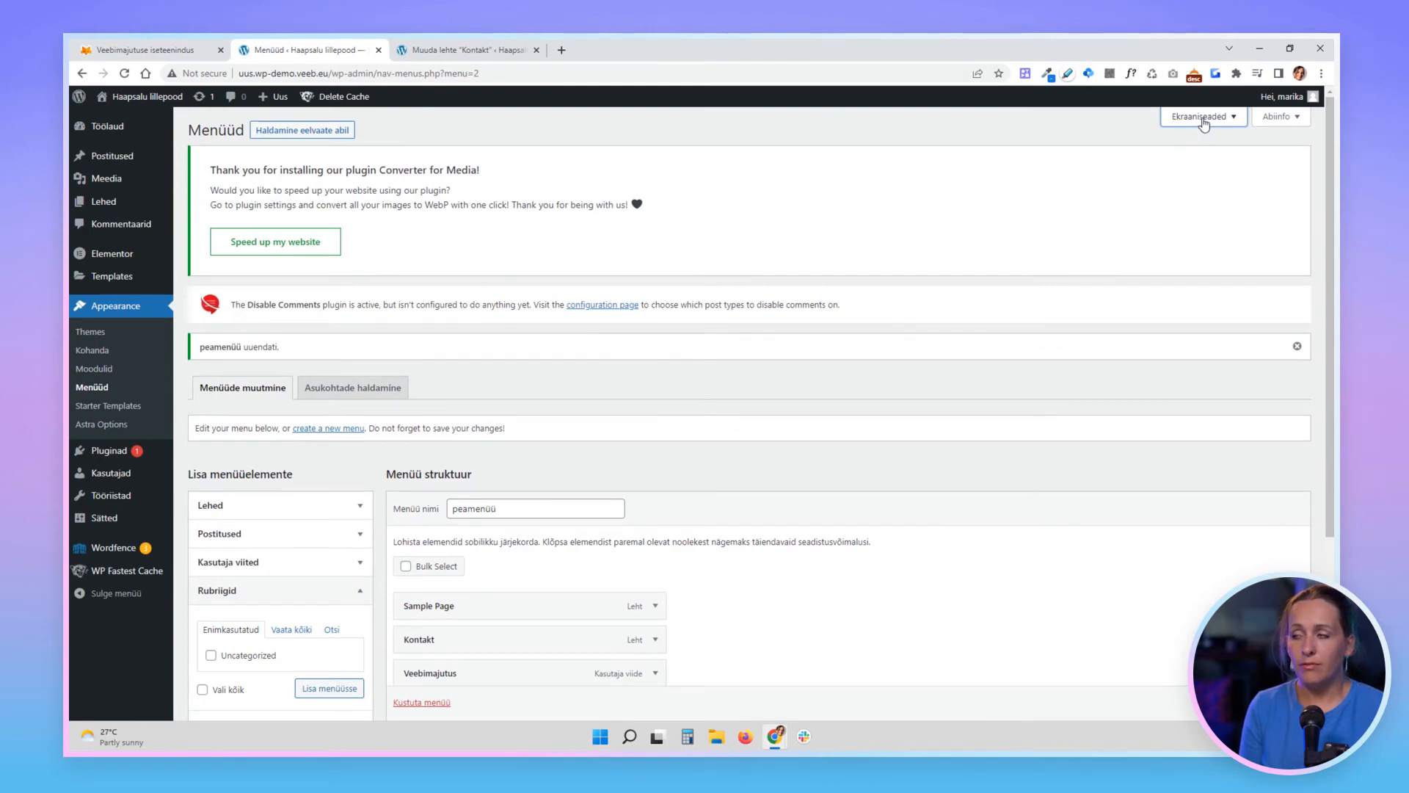
# - Reopen the screen options for review, and view the Vormingud and Sildid entries available as menu items
pyautogui.click(1234, 125)
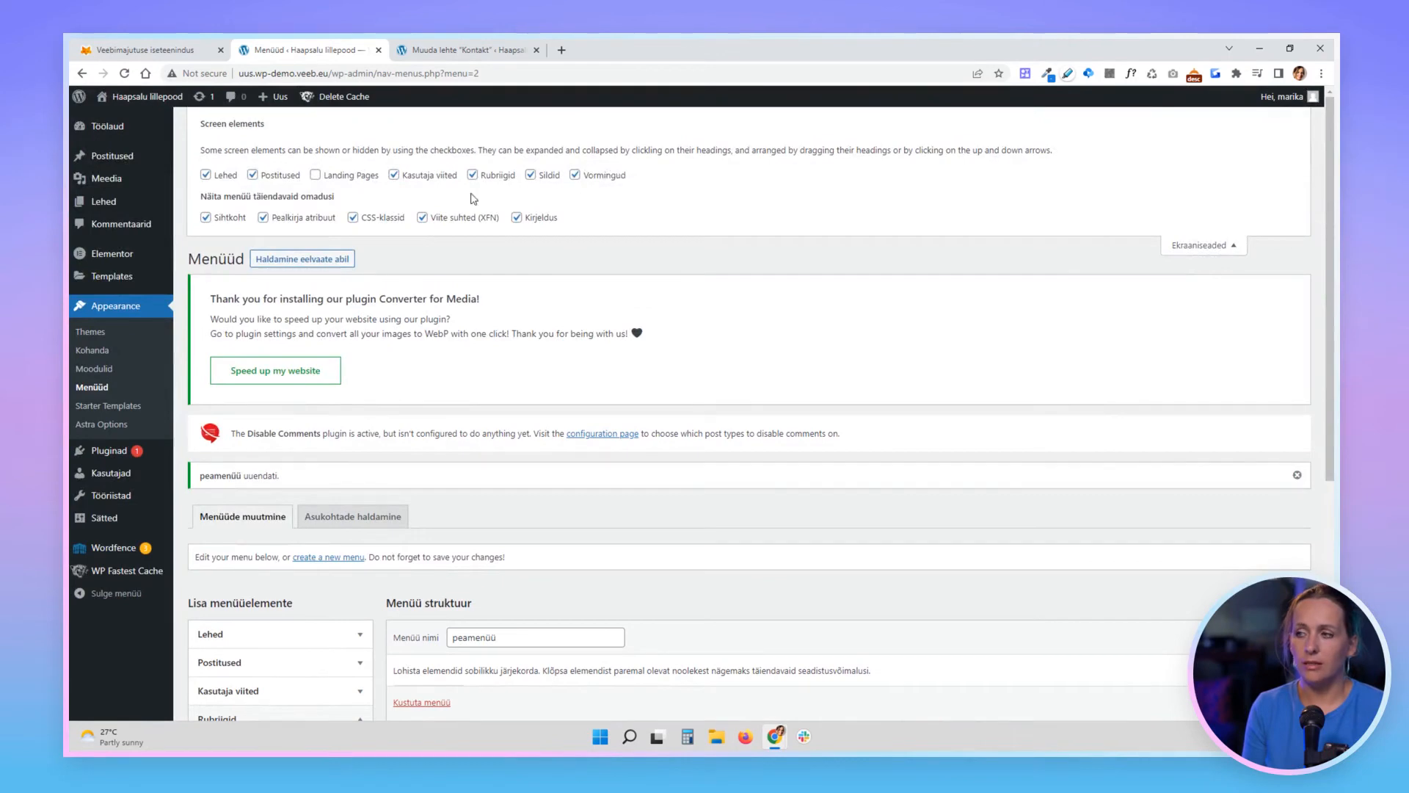
pyautogui.scroll(-5, 642, 218)
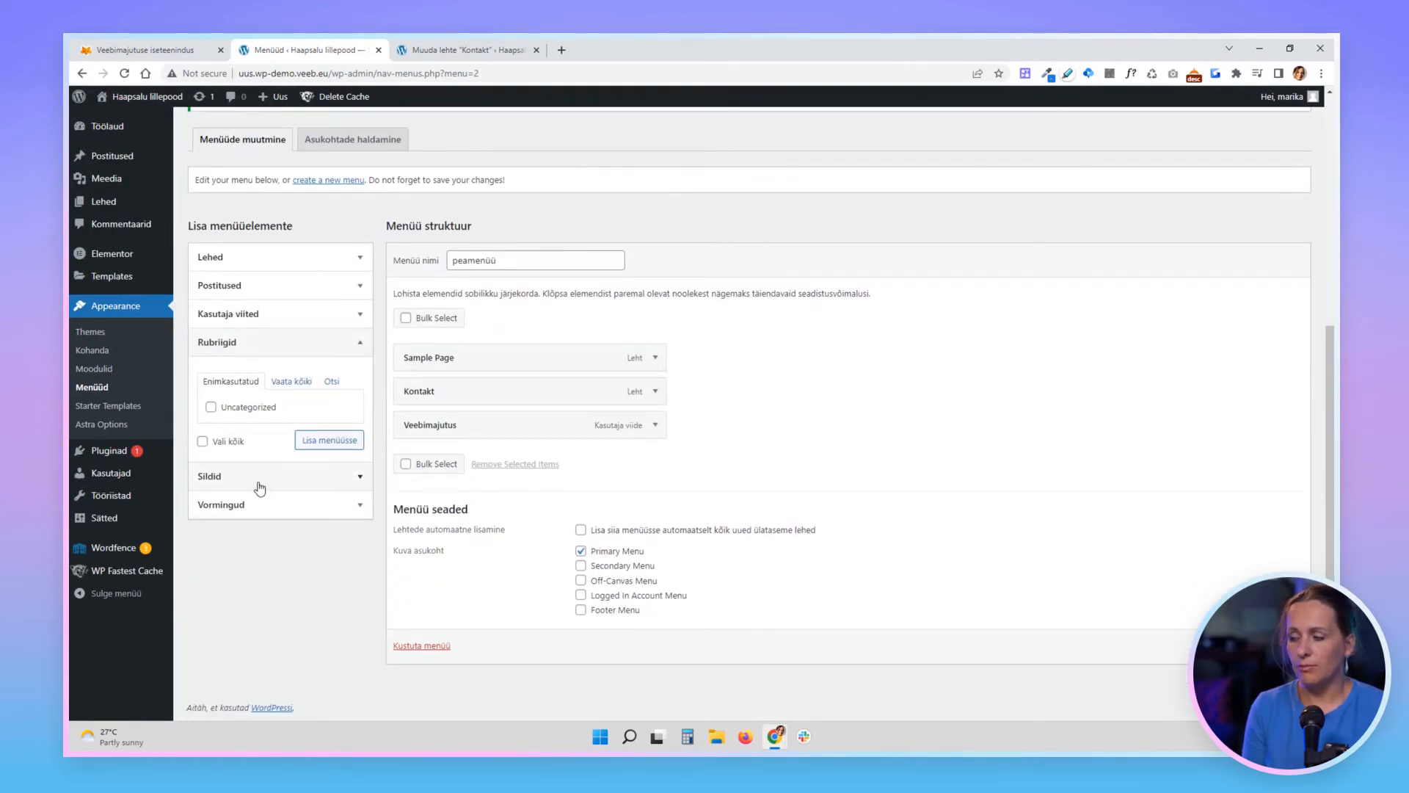
pyautogui.click(259, 488)
pyautogui.click(252, 464)
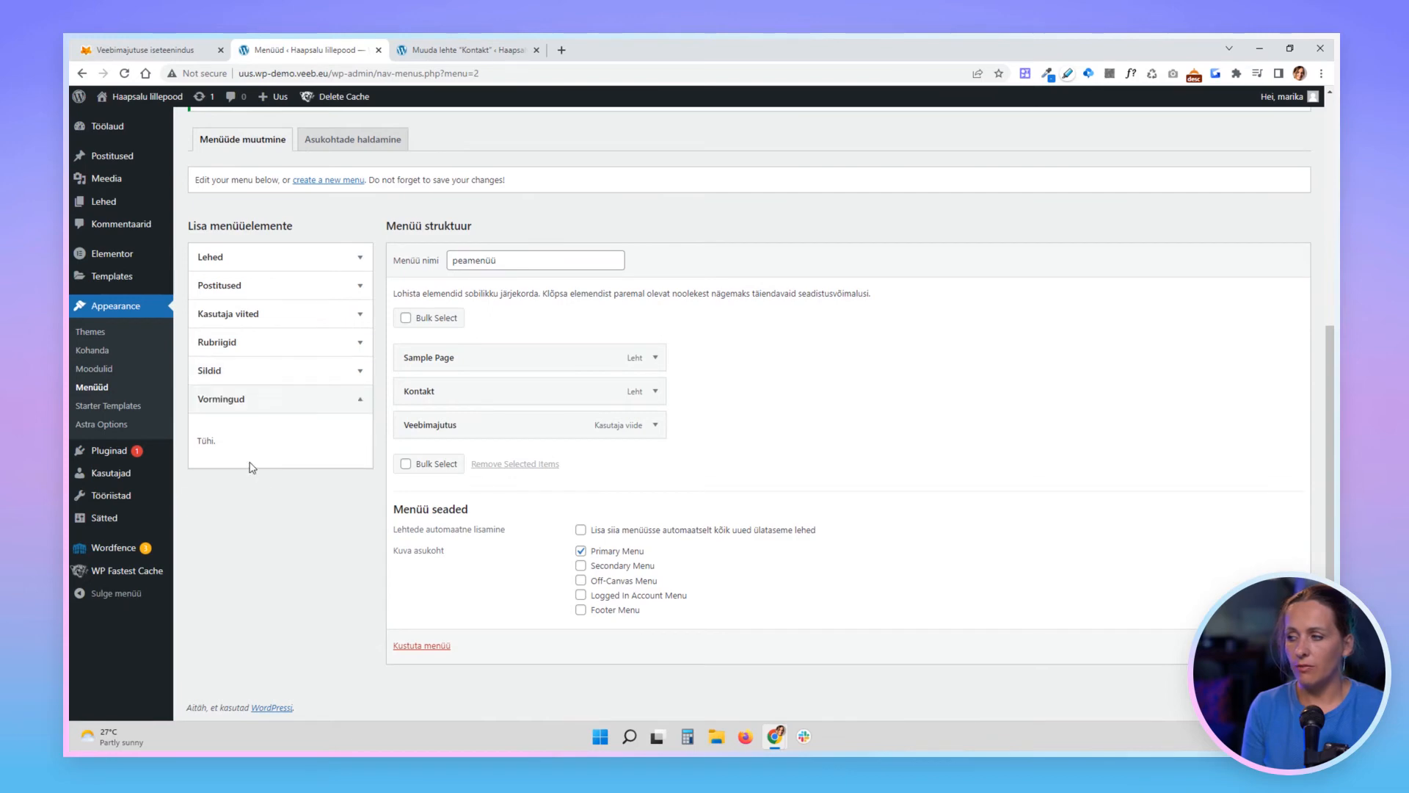
pyautogui.moveTo(125, 160)
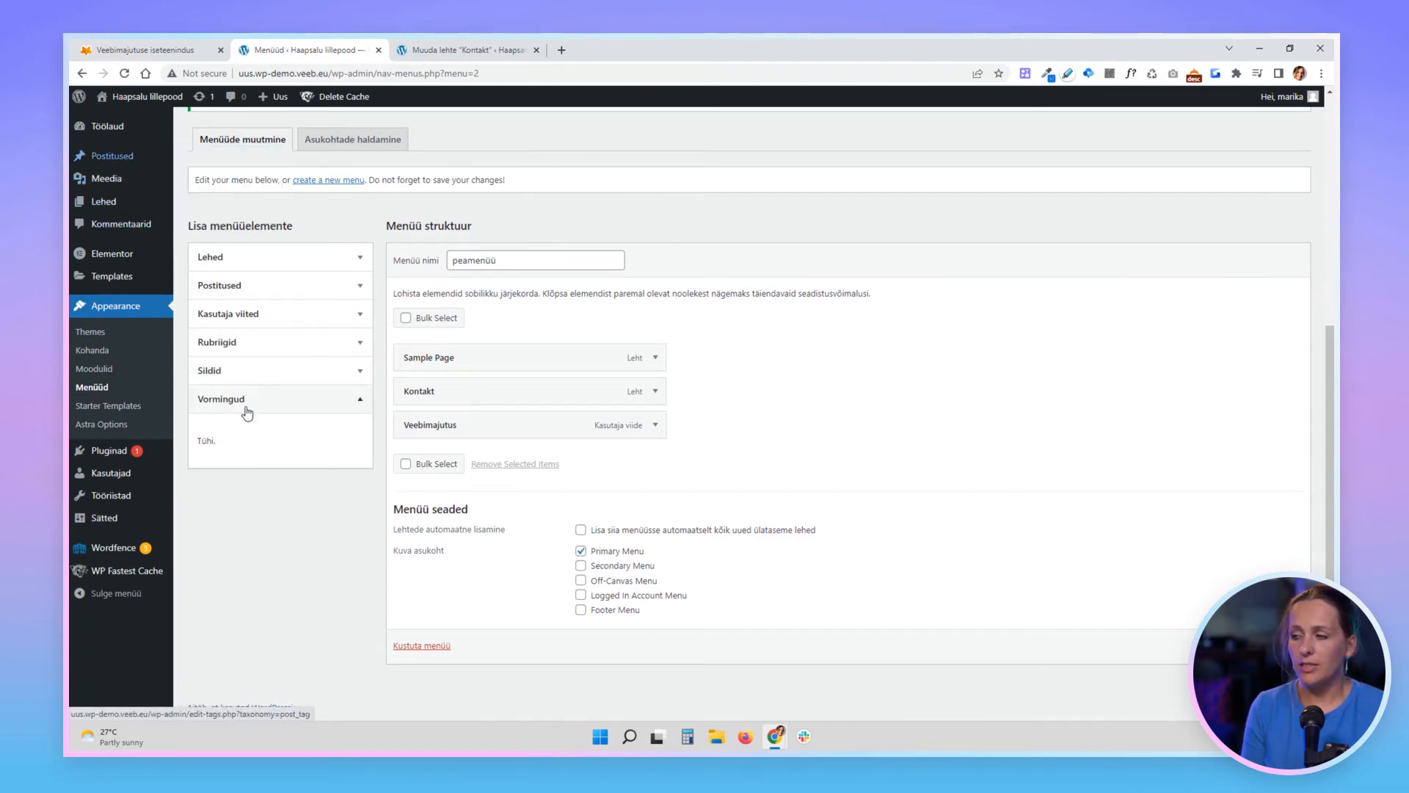
pyautogui.click(248, 380)
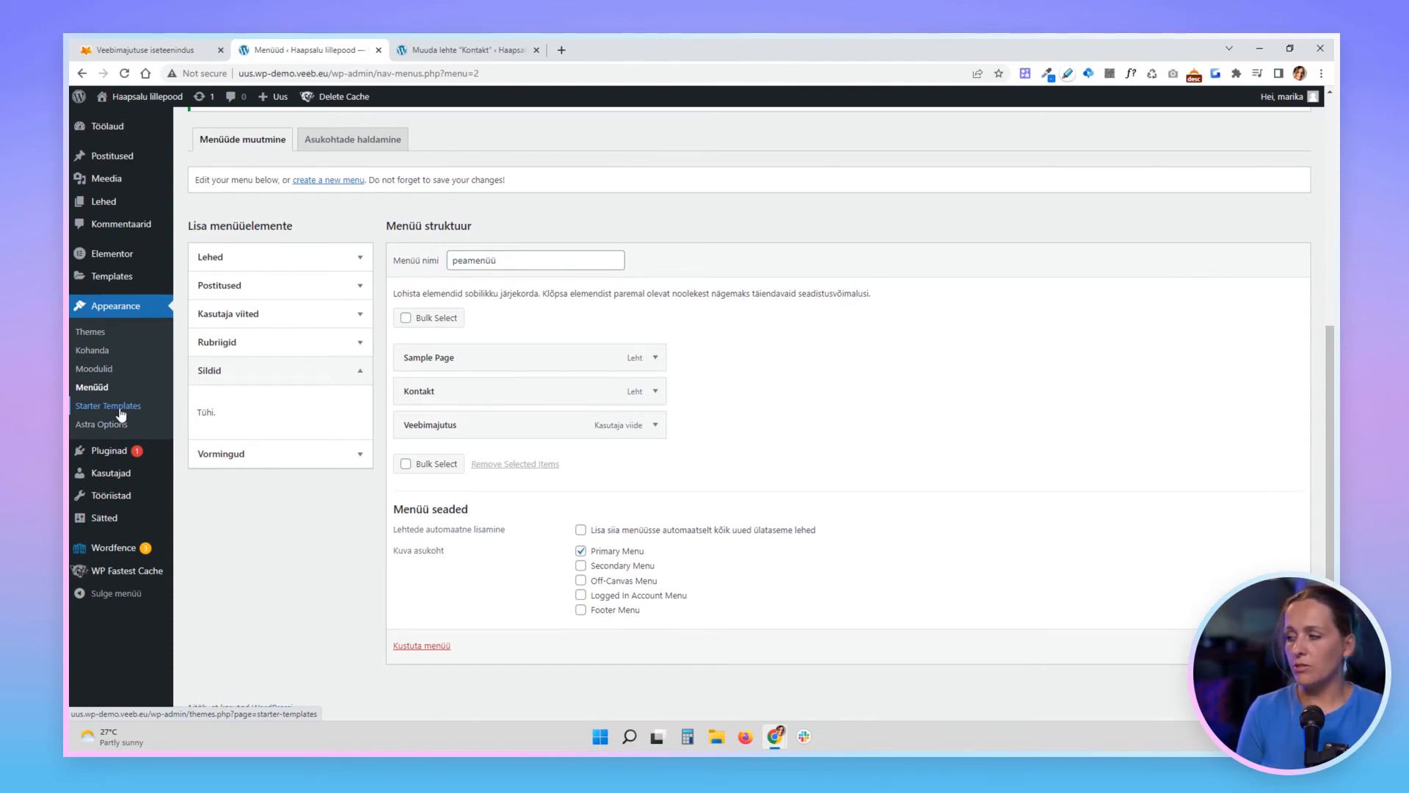
# - View the Starter Templates getting-started page and go back to the menu editor
pyautogui.moveTo(134, 280)
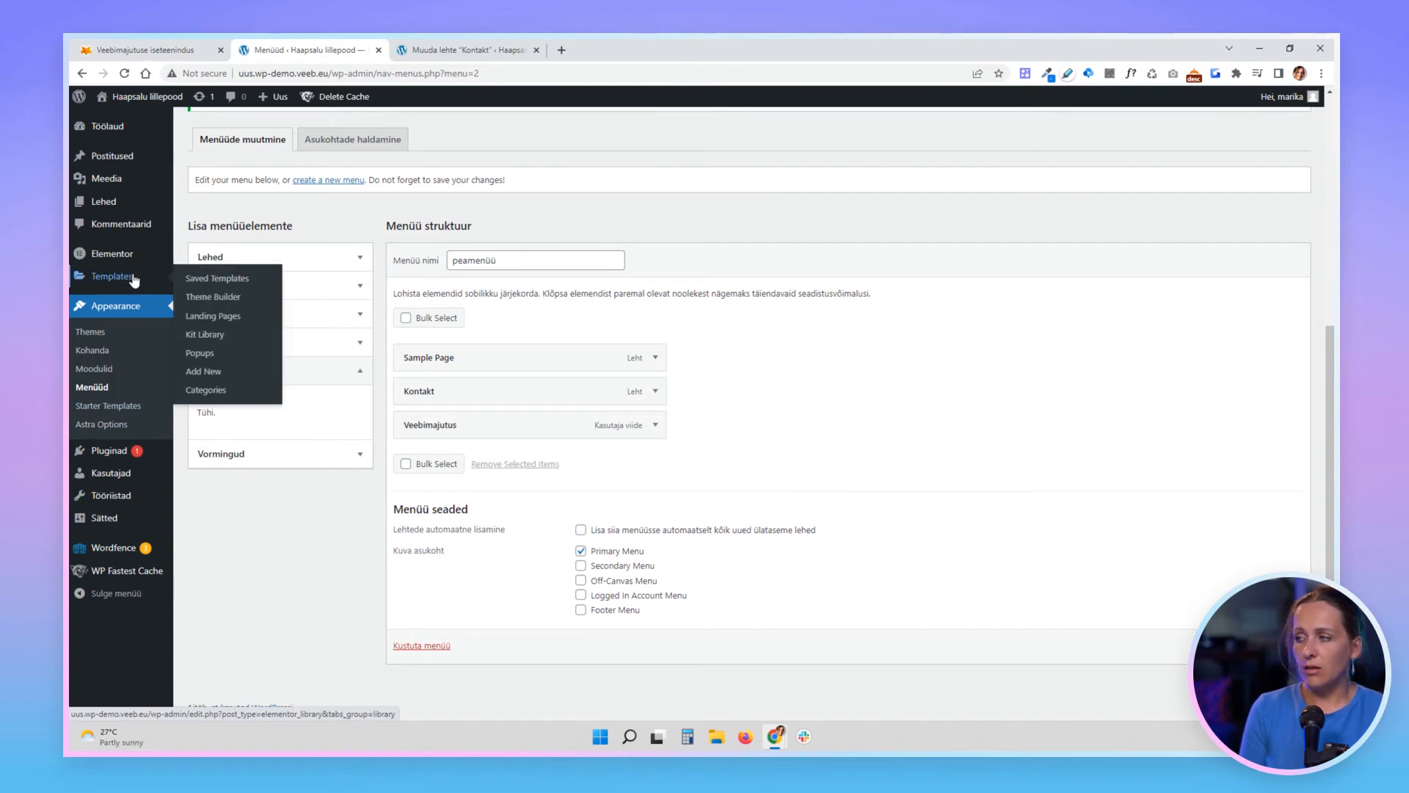
pyautogui.click(107, 408)
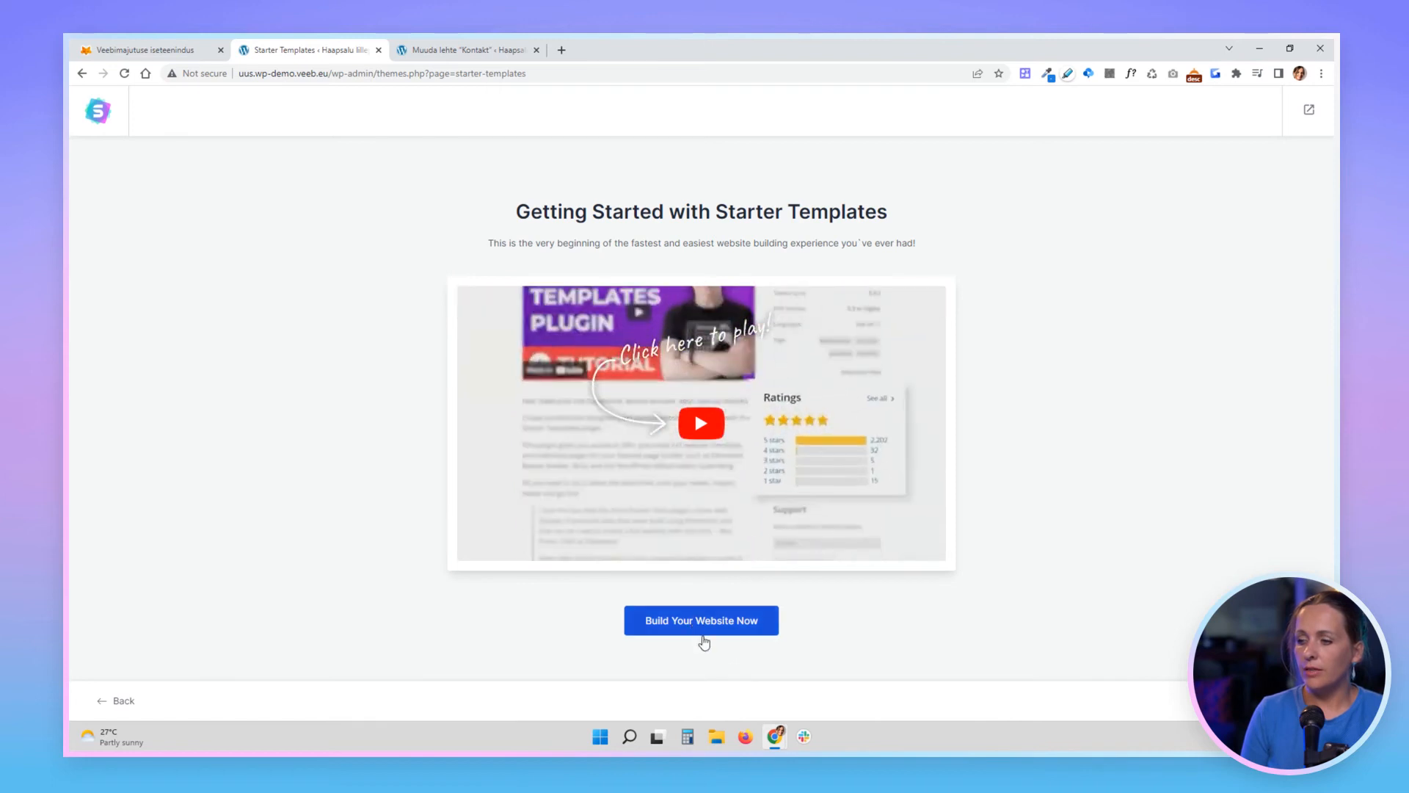
pyautogui.click(83, 73)
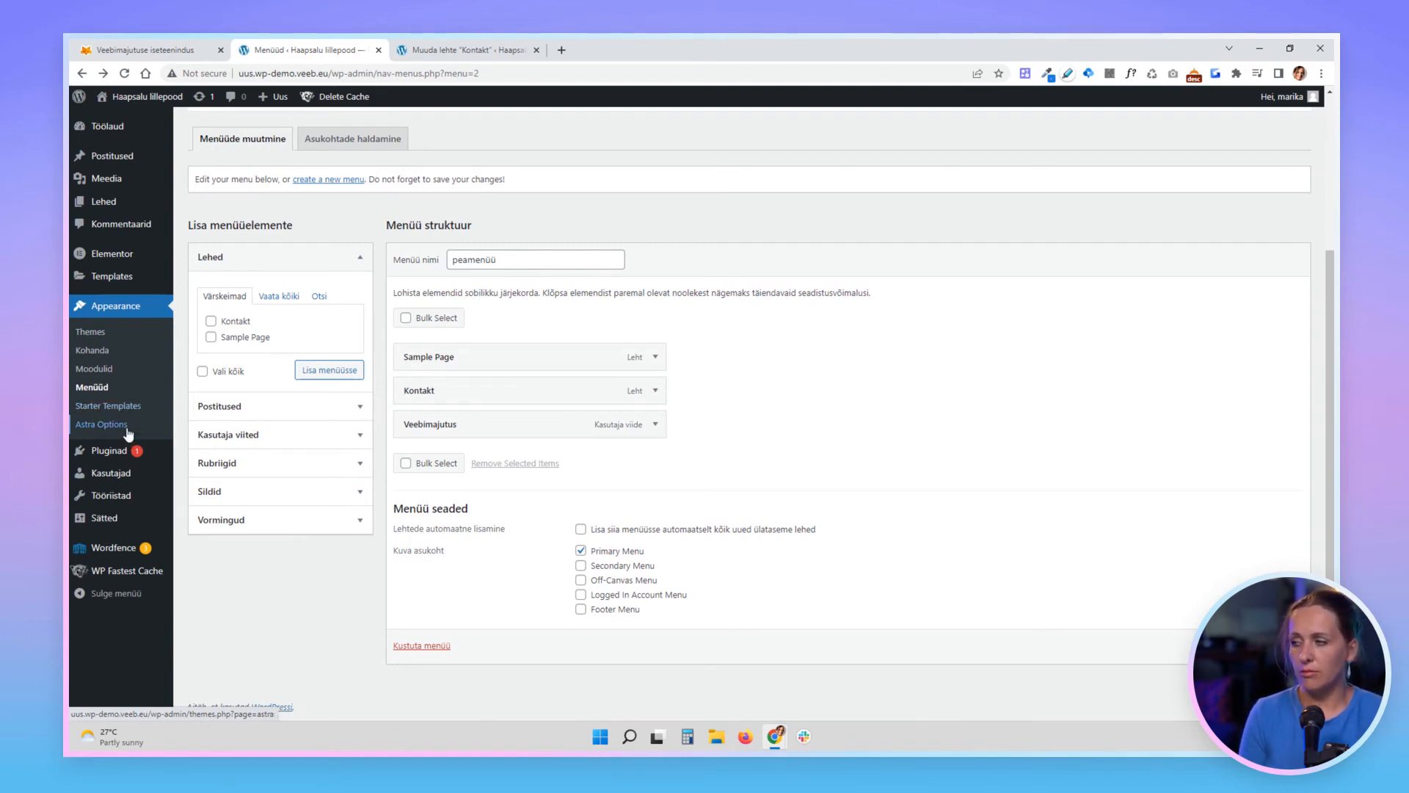
# - Review the installed plugins, with a look at the hosting portal's WordPress sites, and open the page for adding plugins
pyautogui.click(126, 458)
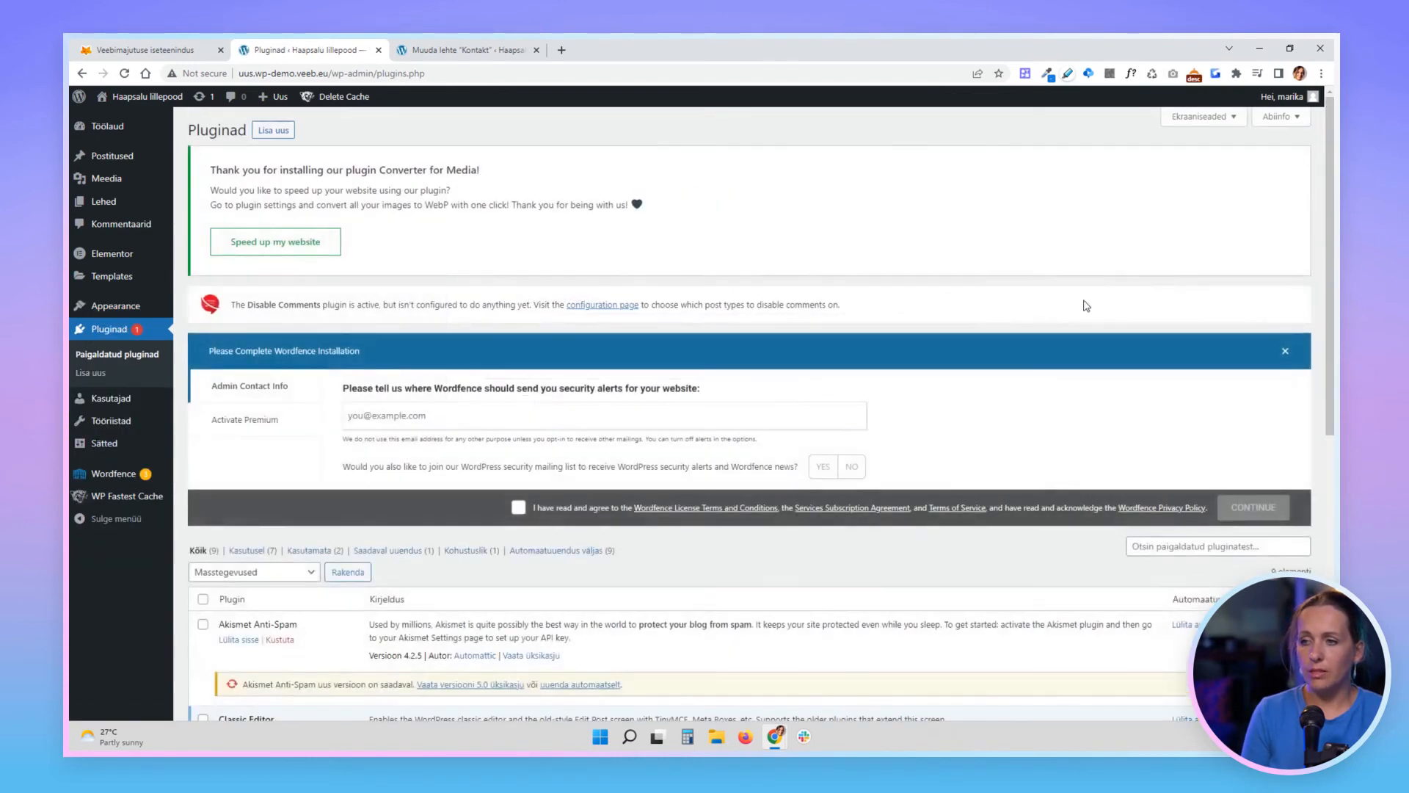
pyautogui.scroll(-7, 752, 435)
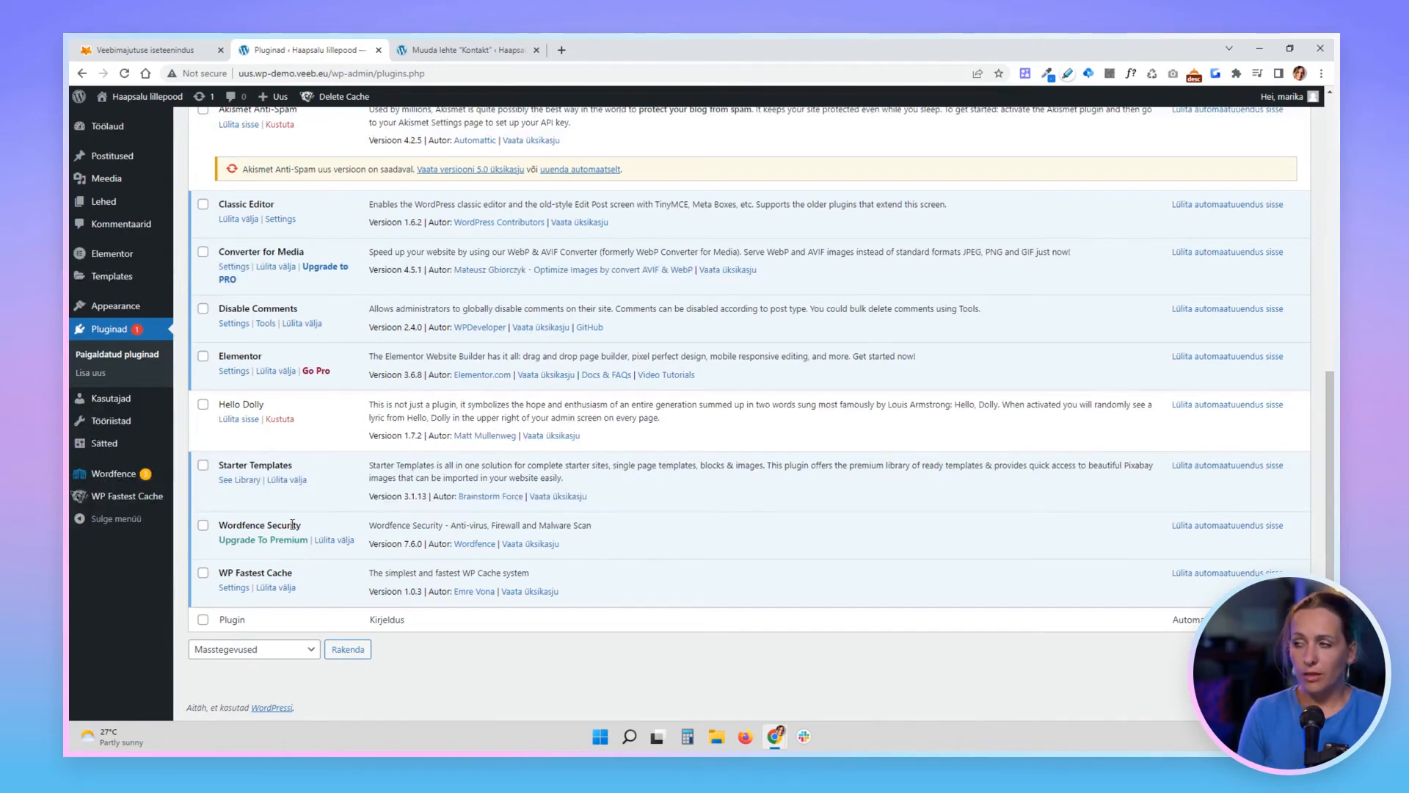
pyautogui.click(139, 50)
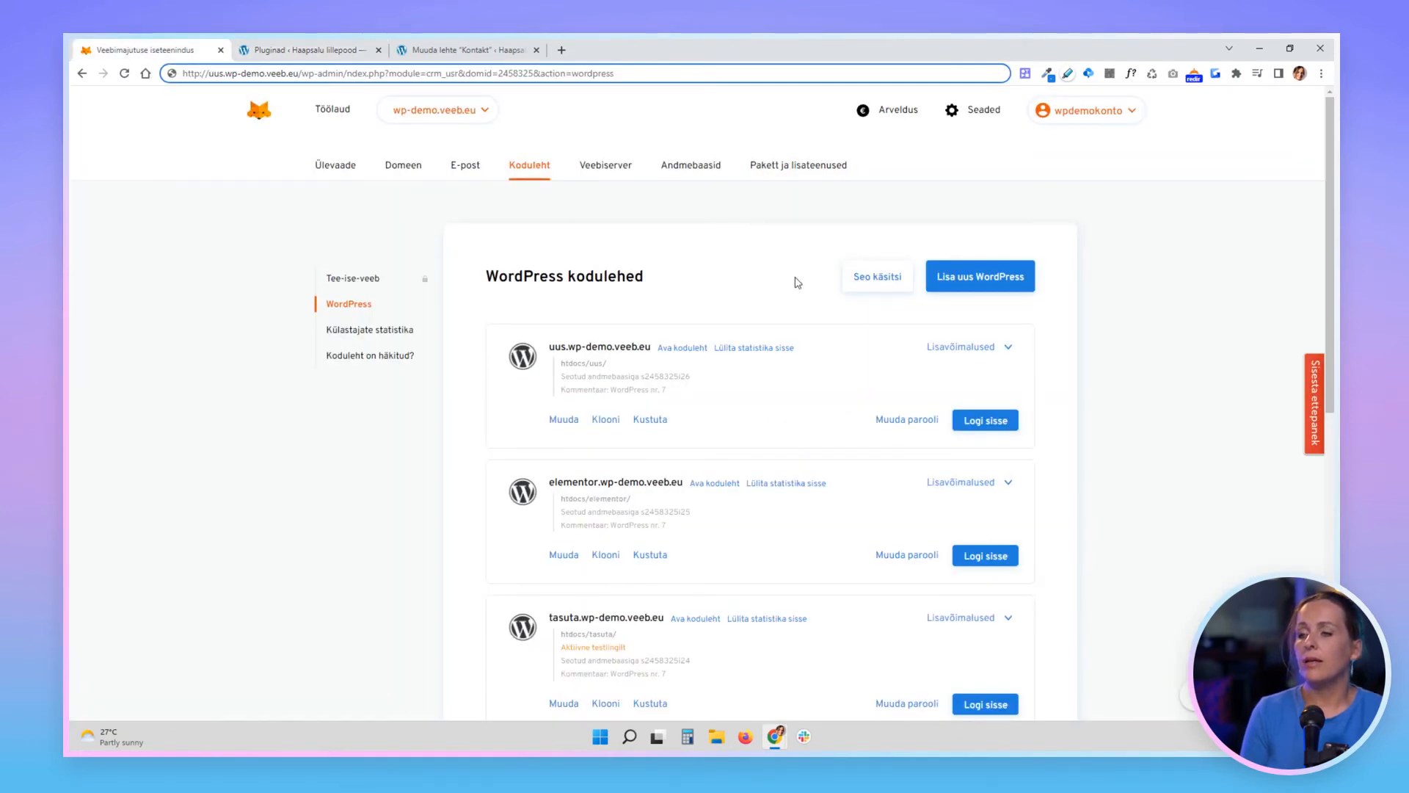
pyautogui.click(337, 51)
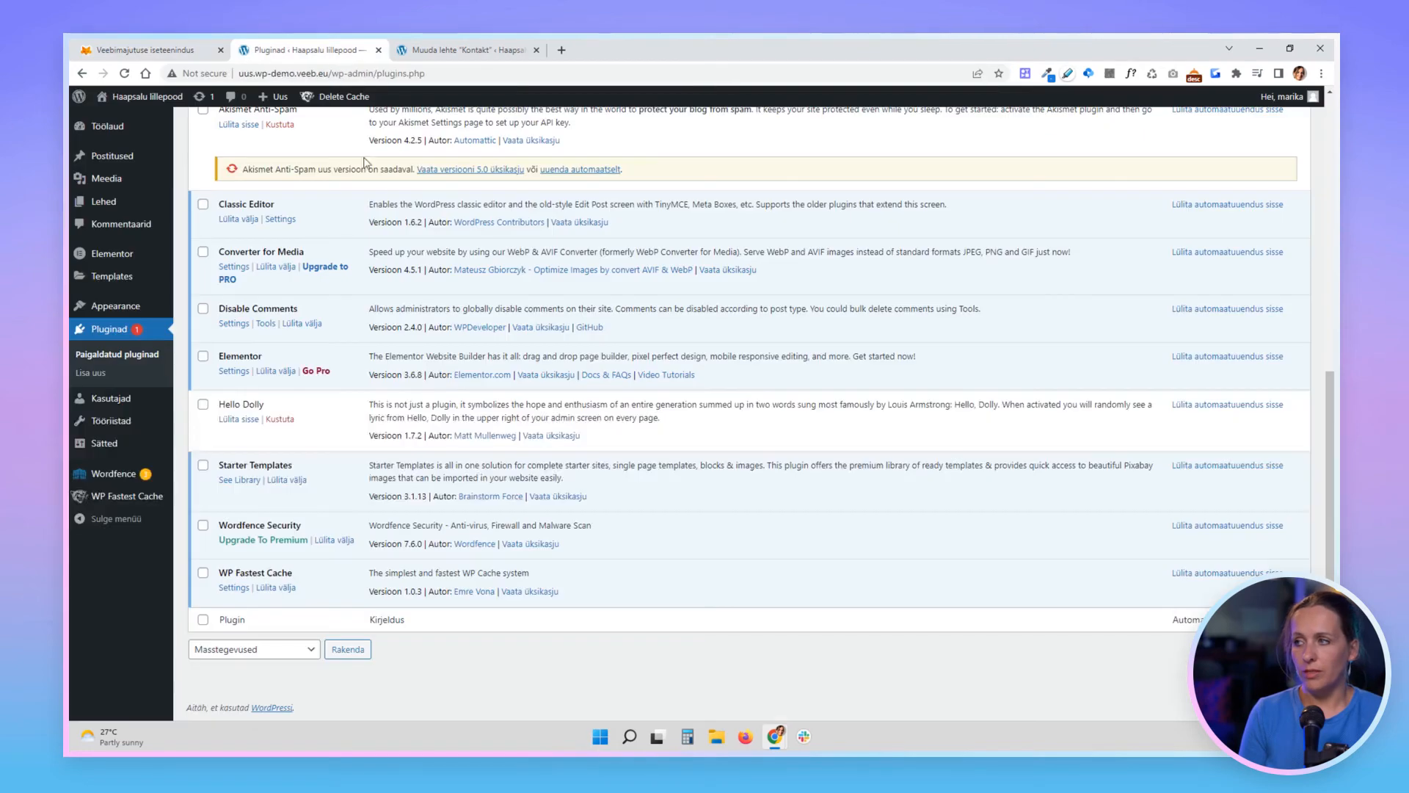
pyautogui.click(105, 373)
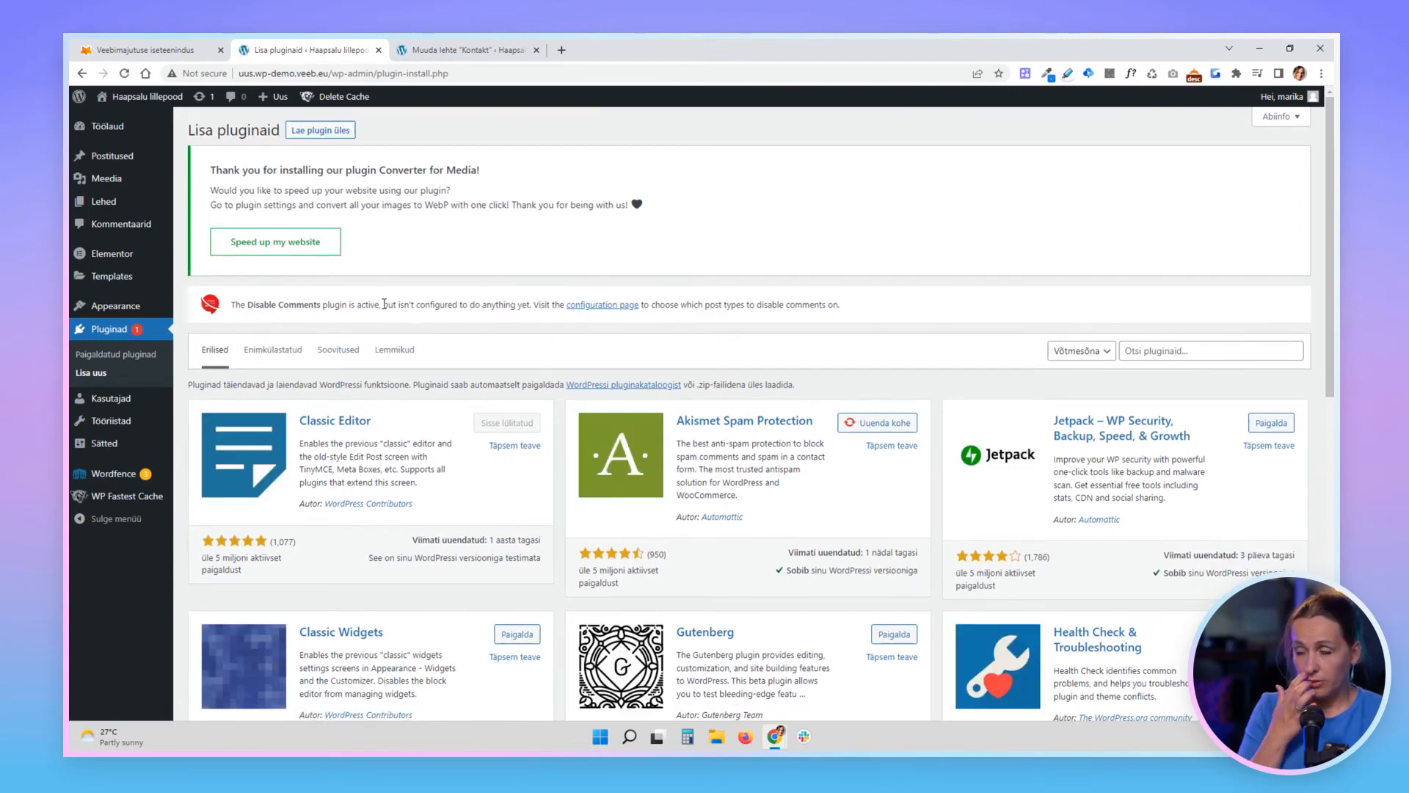
# - Search Google in a new browser tab for "what is best booking plugin for wordpress"
pyautogui.click(562, 52)
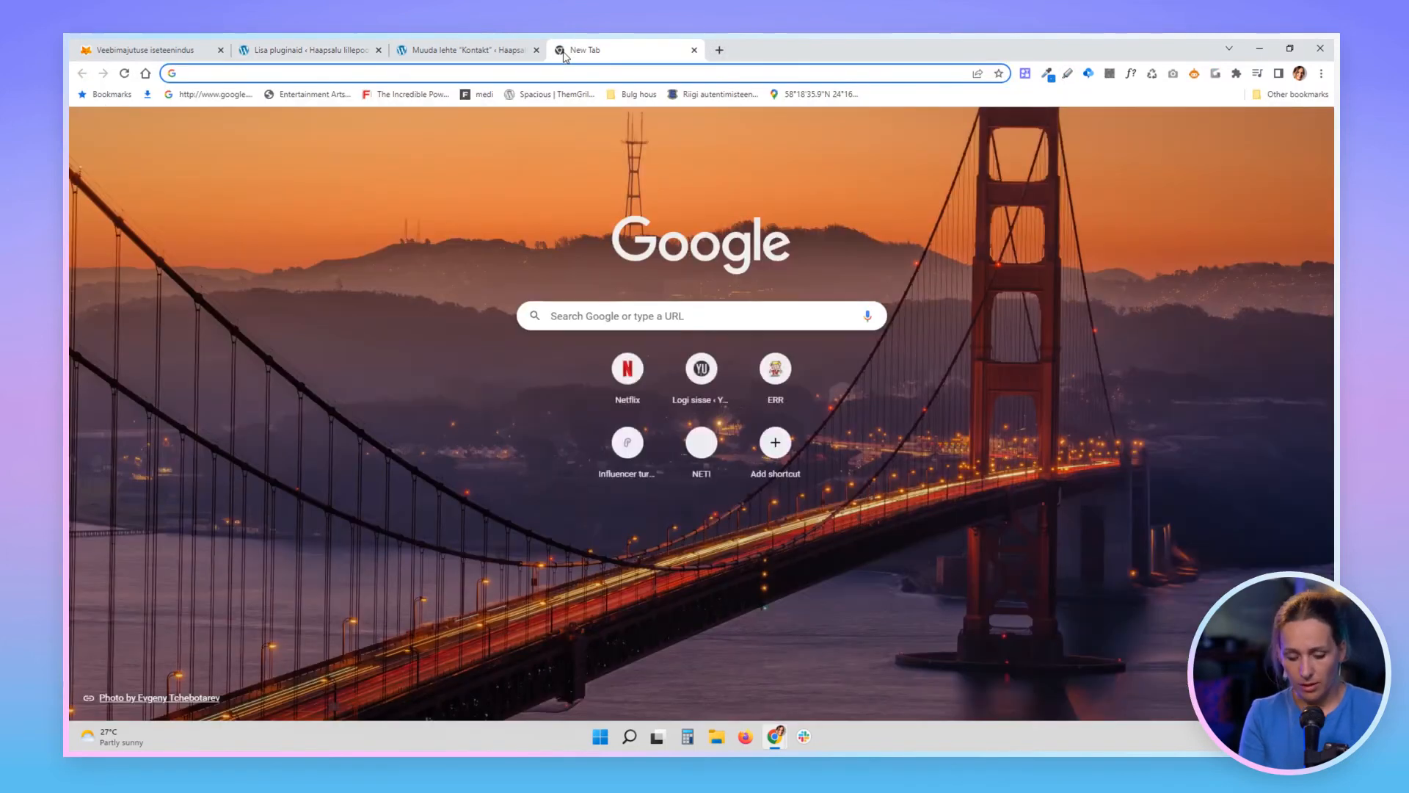
pyautogui.write('what is best ')
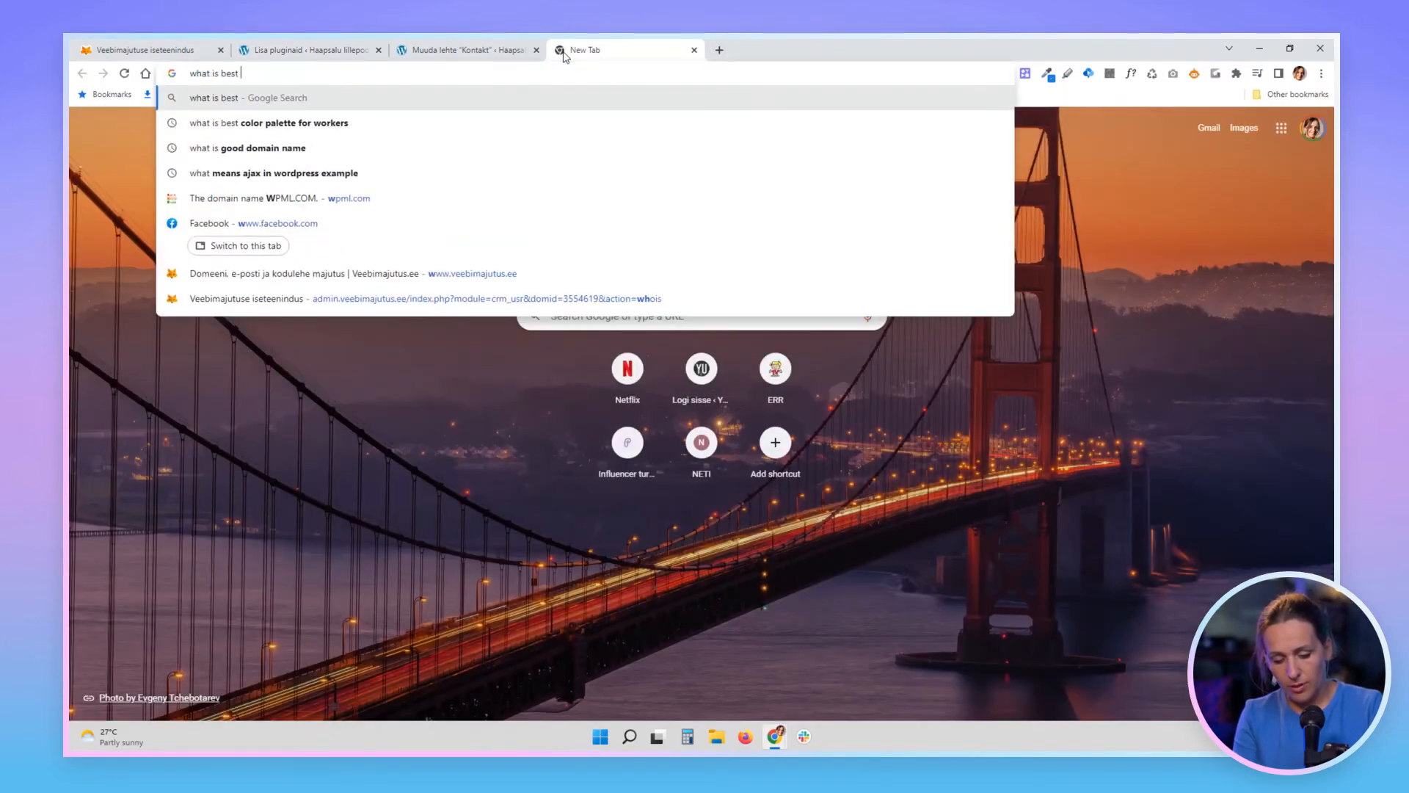
pyautogui.write('booking')
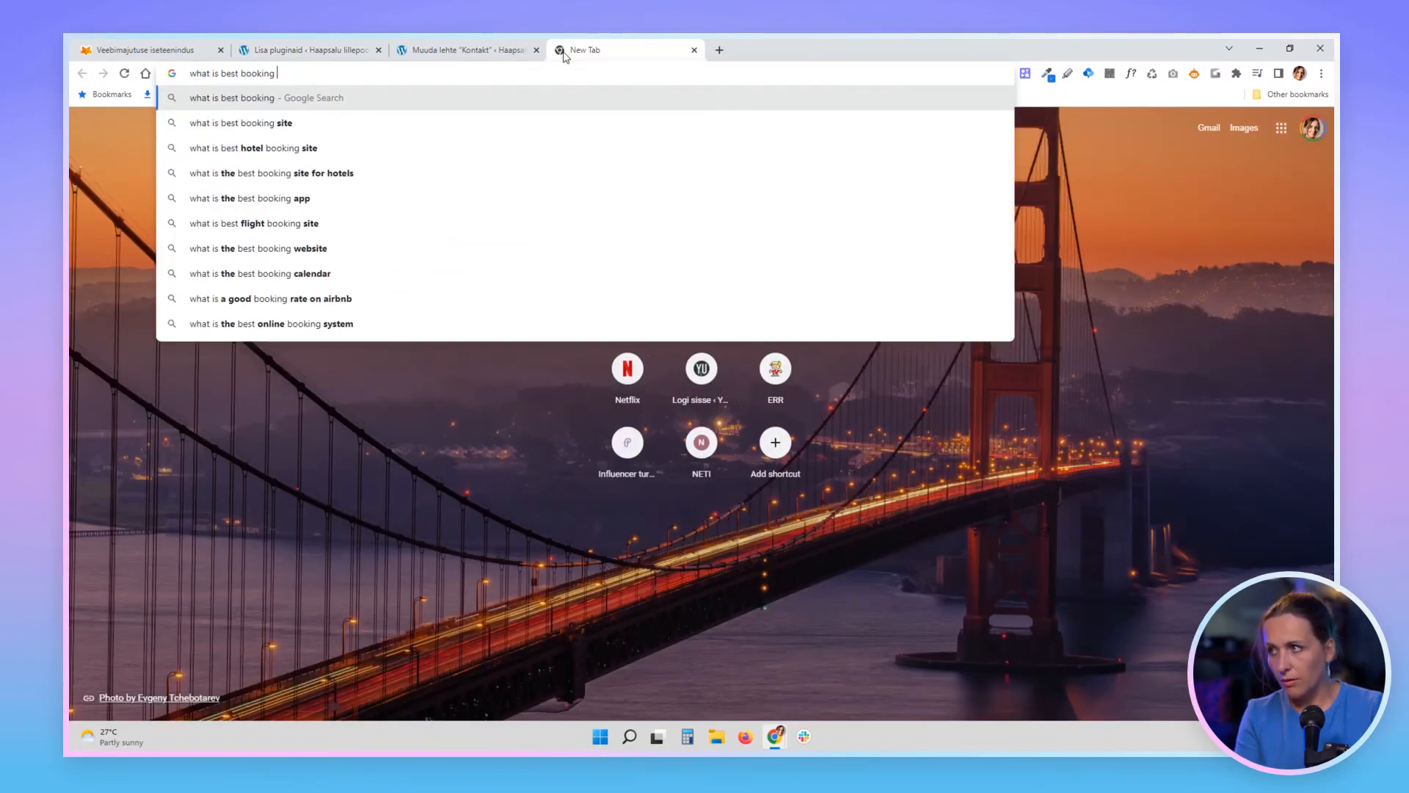
pyautogui.write(' plugin')
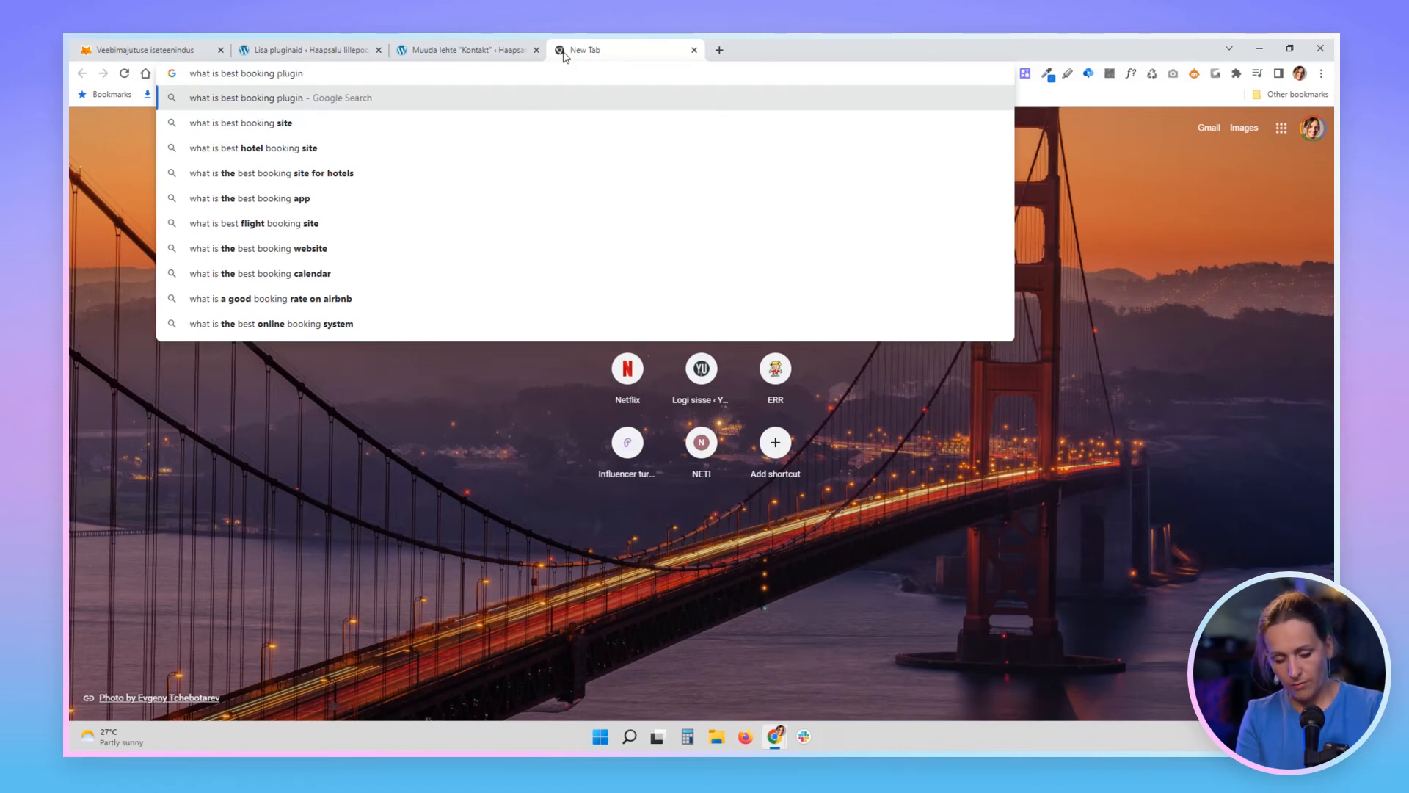
pyautogui.write(' for wpo')
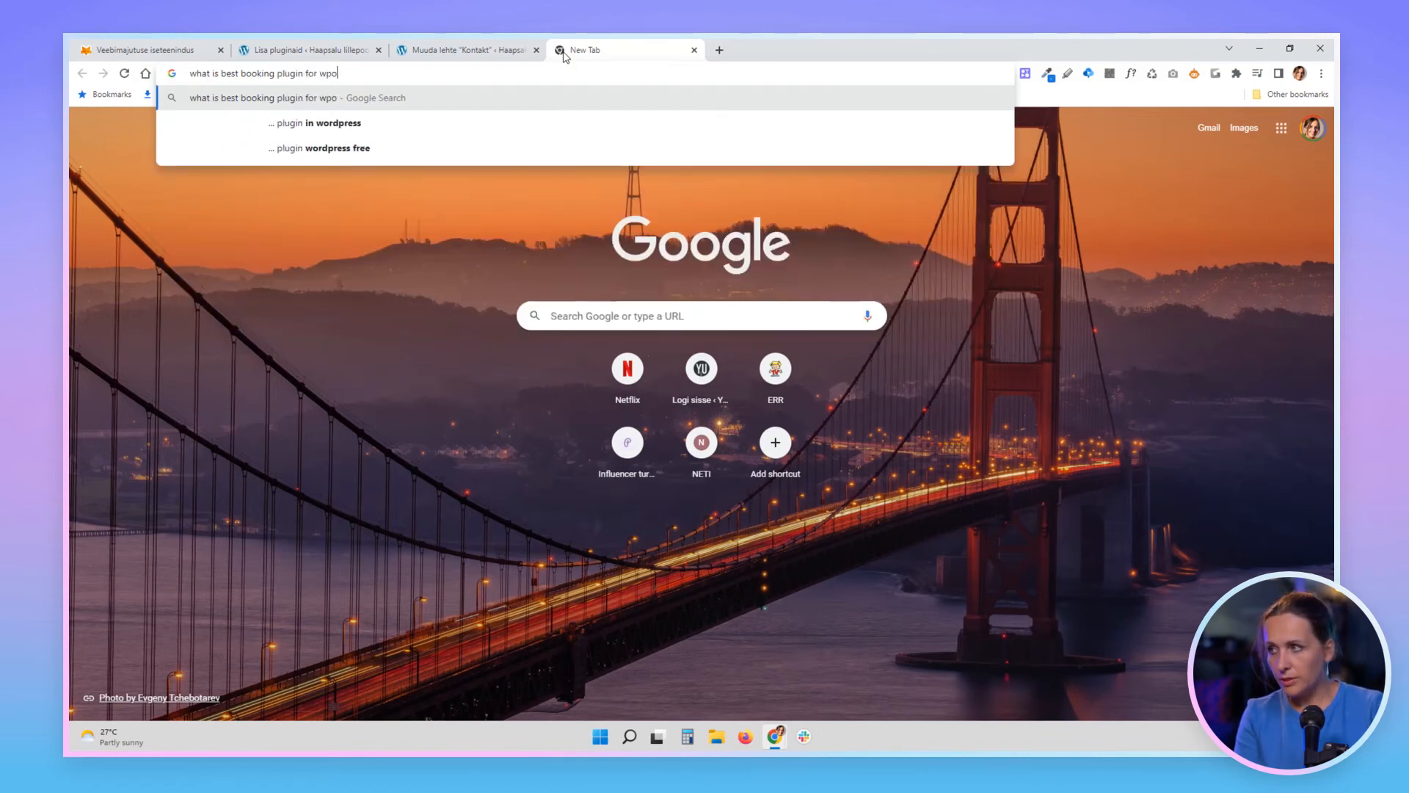
pyautogui.press('BackSpace')
pyautogui.press('BackSpace')
pyautogui.write('ore')
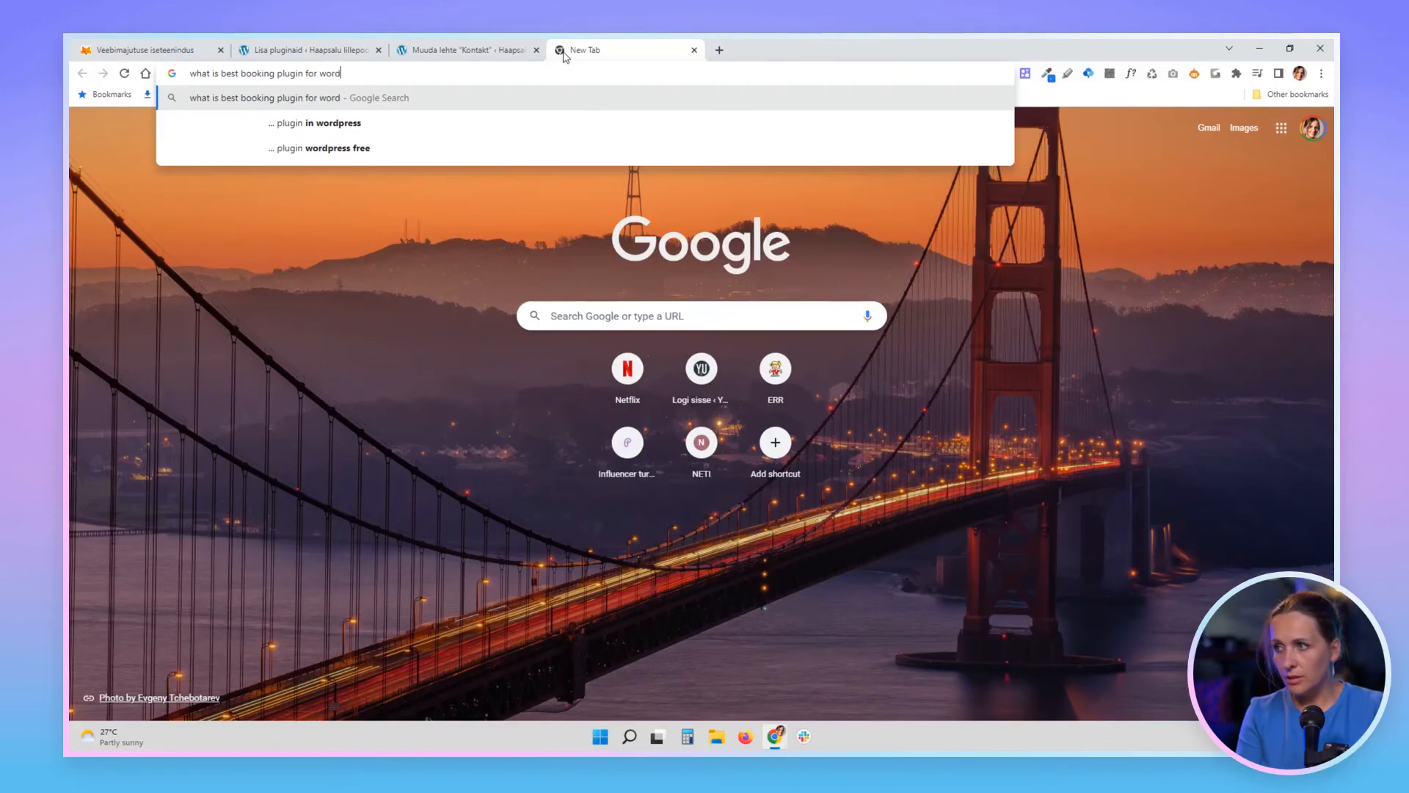
pyautogui.write('press')
pyautogui.press('Return')
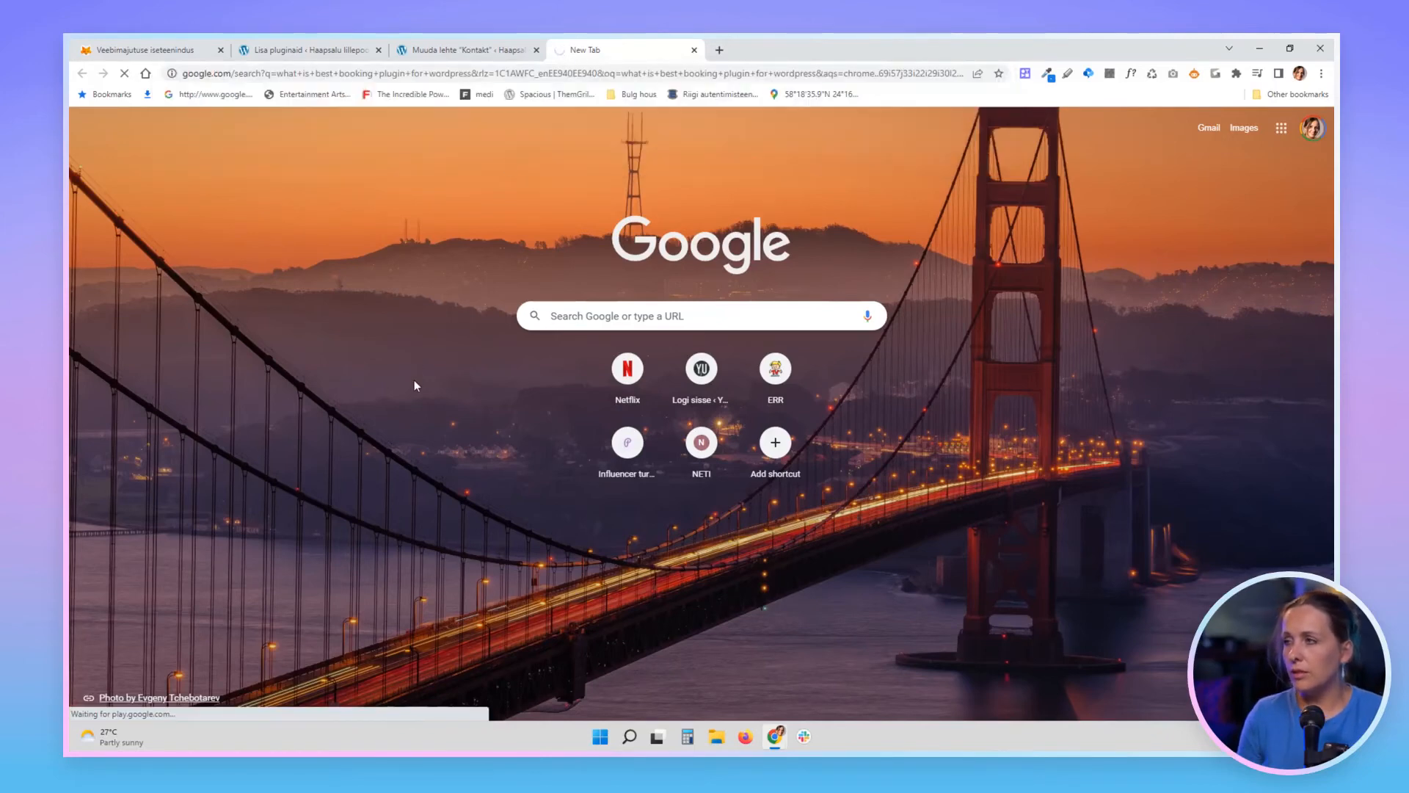
# - Open Kinsta's article on the 16 best WordPress booking plugins from the search results, and go back to the add-plugins page
pyautogui.scroll(-7, 184, 398)
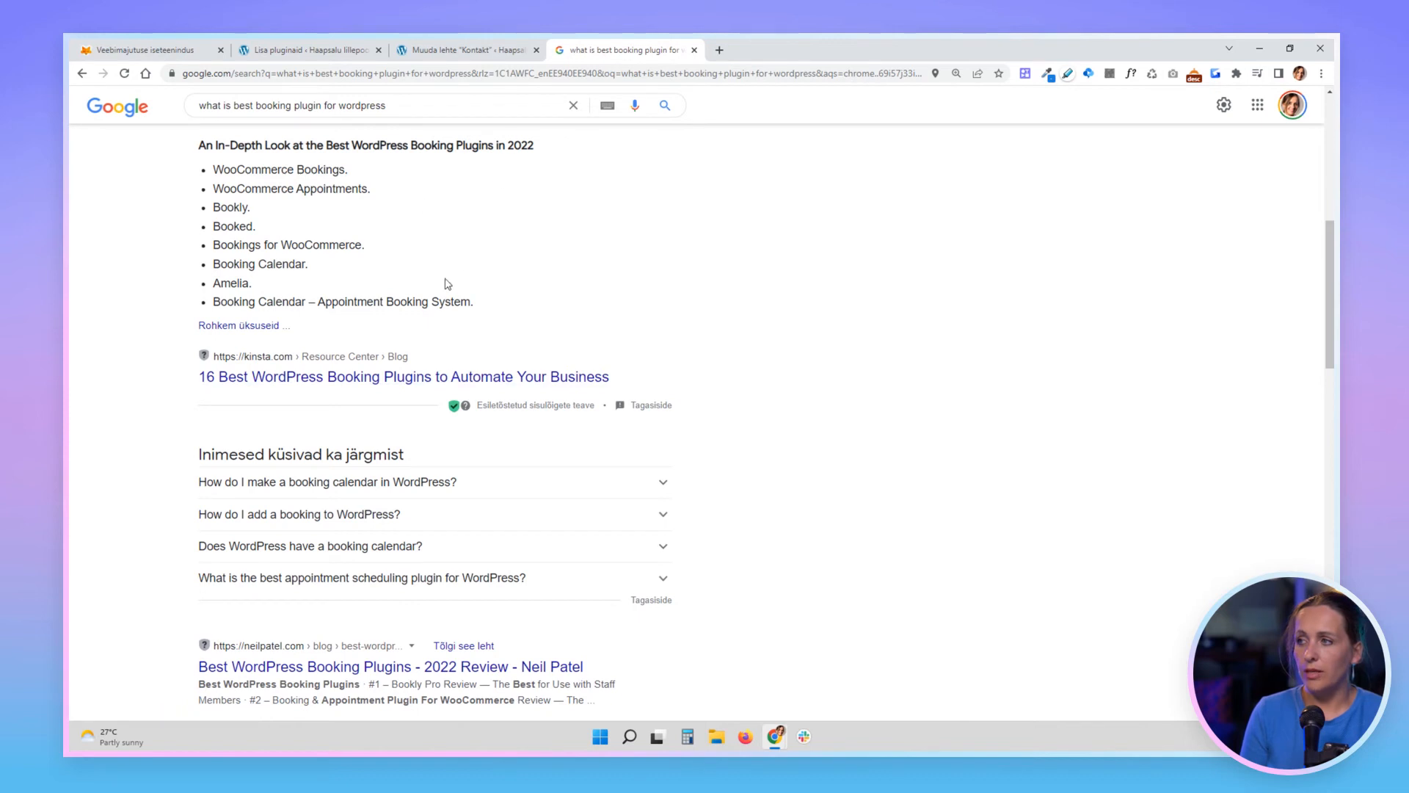
pyautogui.click(401, 379)
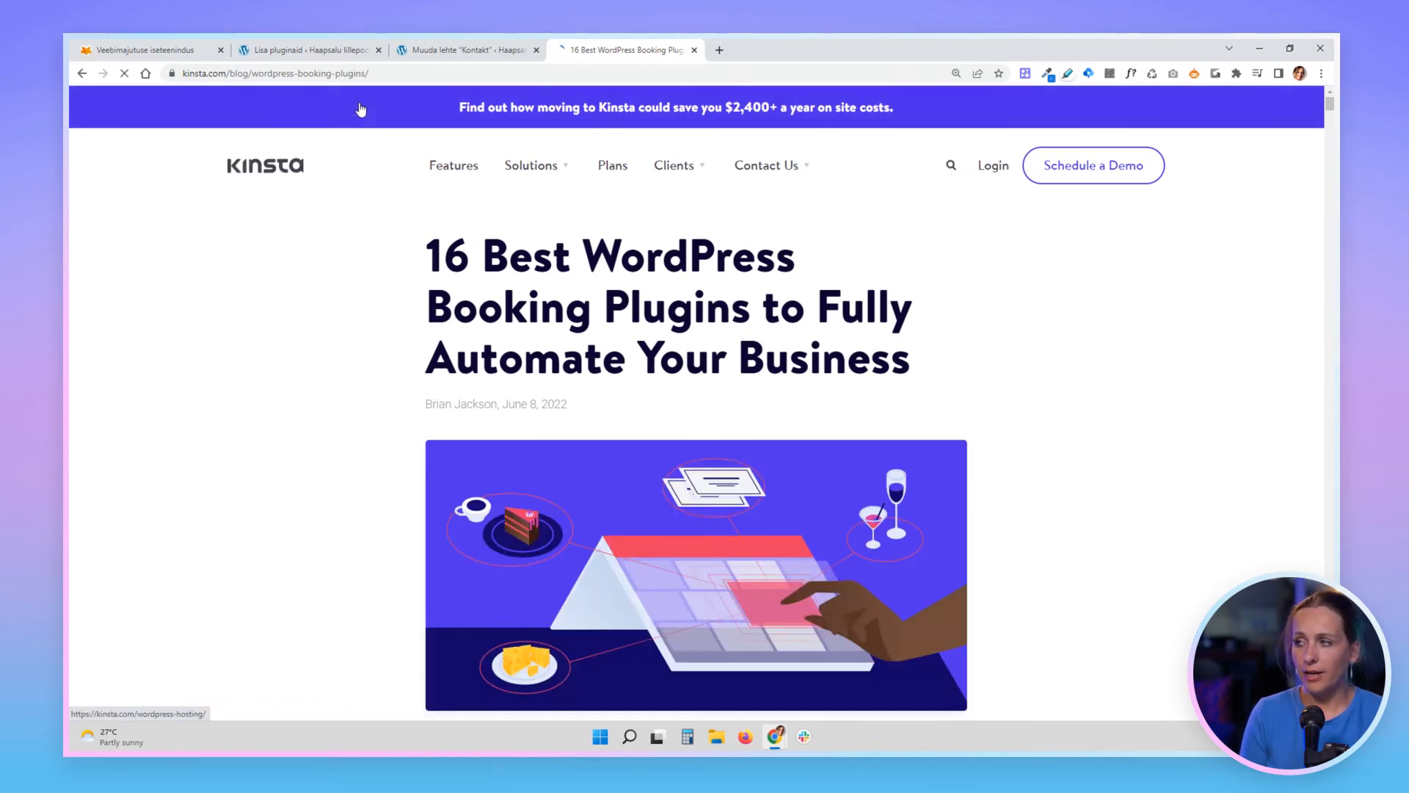
pyautogui.click(314, 52)
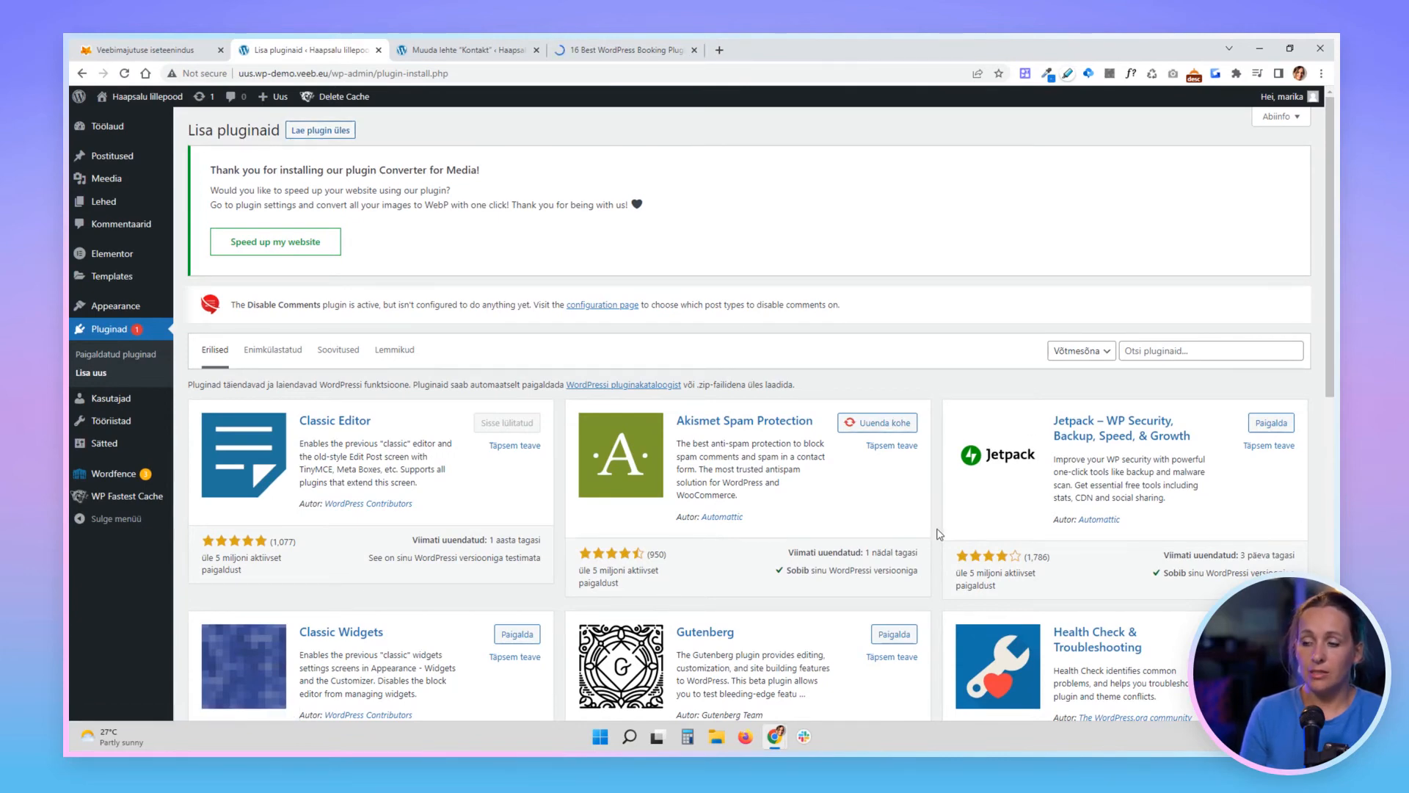
# - Search the plugin directory for "booking" and look through the listed plugins and their ratings
pyautogui.click(1183, 352)
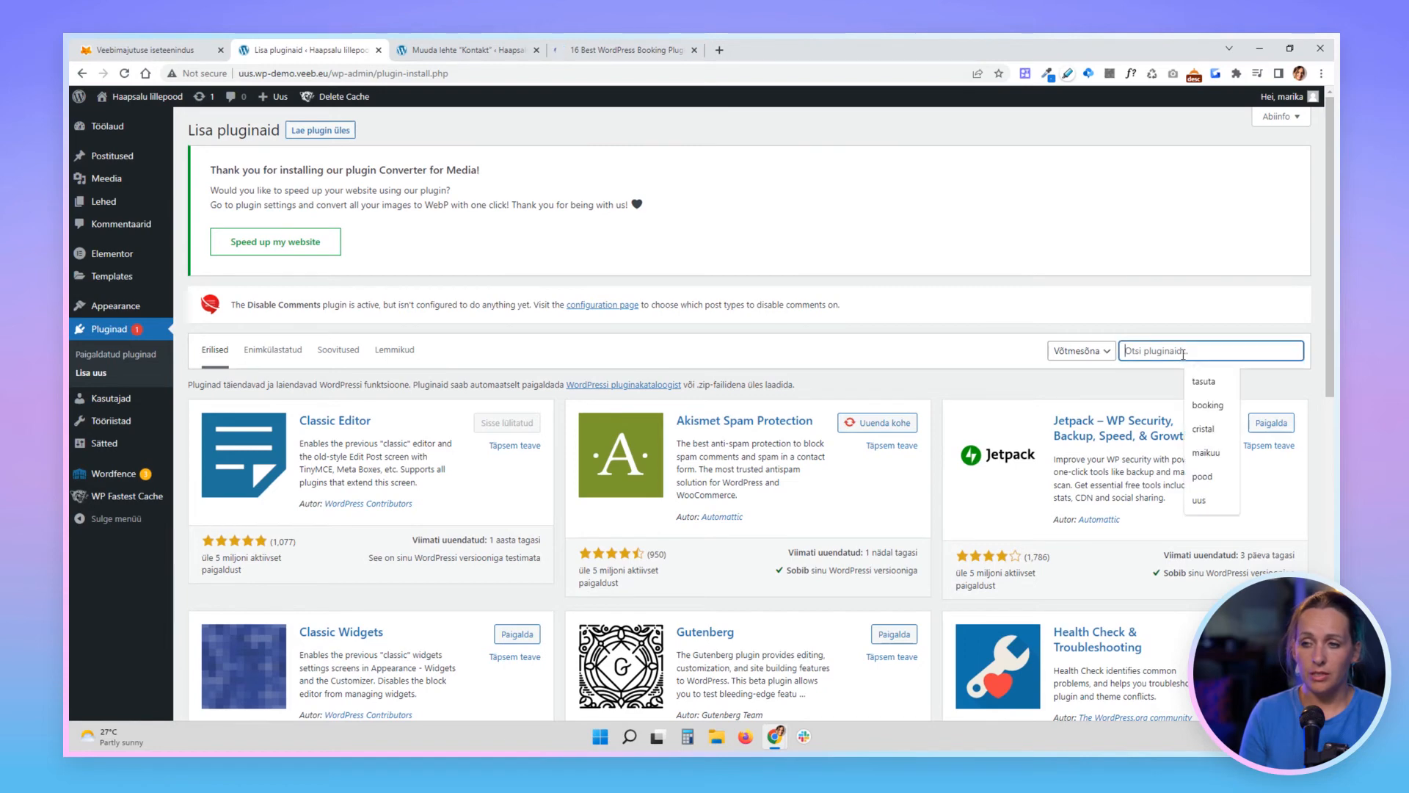
pyautogui.write('boo')
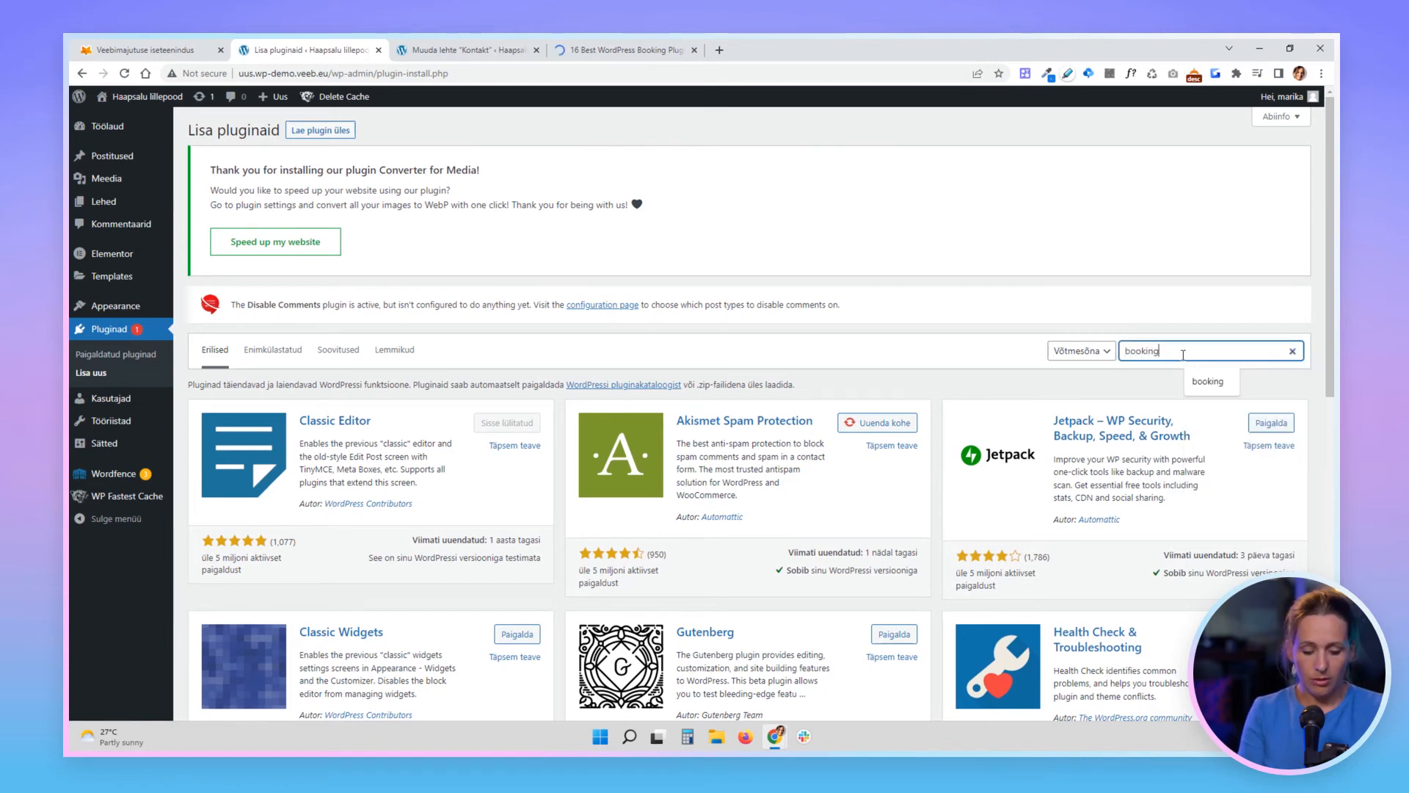
pyautogui.write('king')
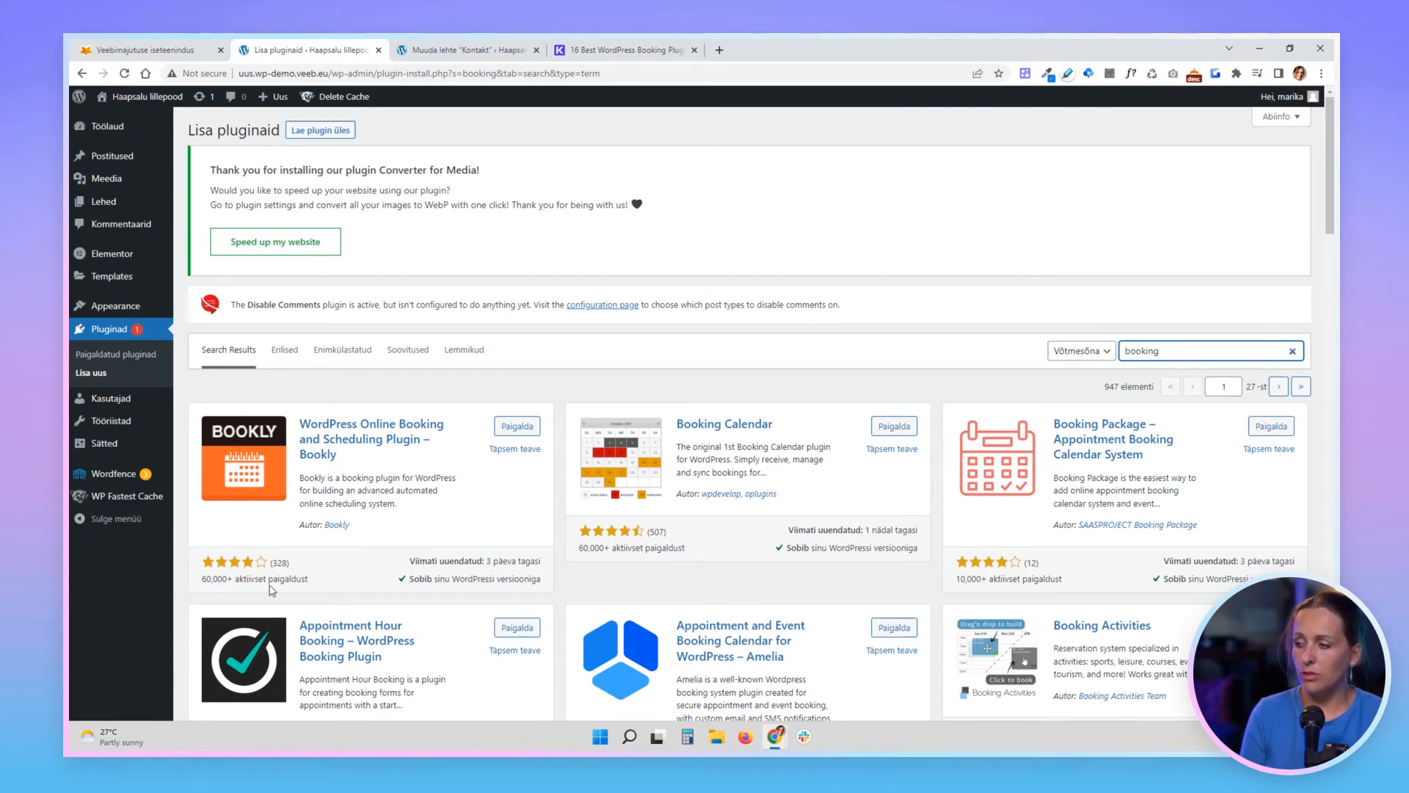
pyautogui.moveTo(269, 563); pyautogui.dragTo(289, 567)
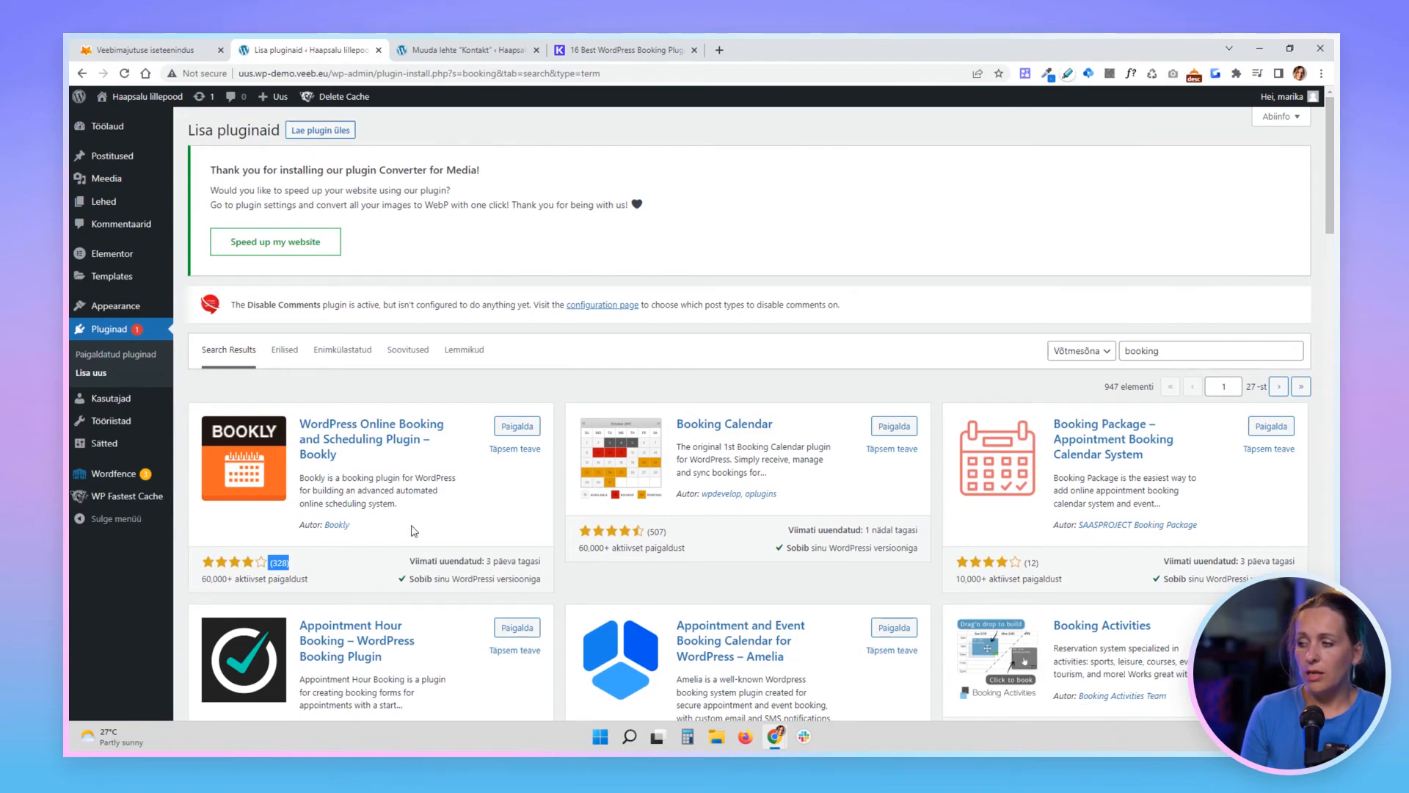
pyautogui.scroll(-20, 733, 587)
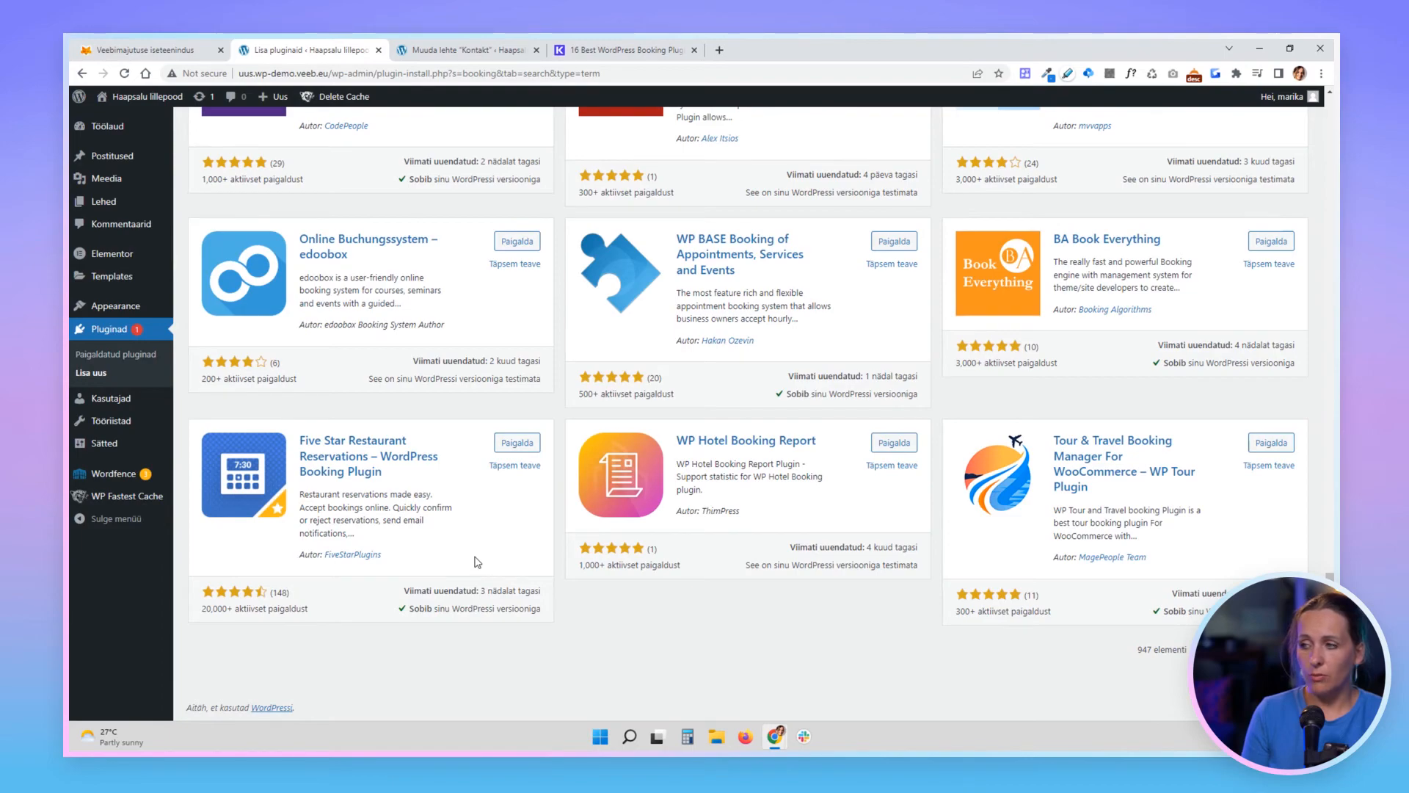
pyautogui.scroll(12, 481, 562)
pyautogui.scroll(10, 487, 566)
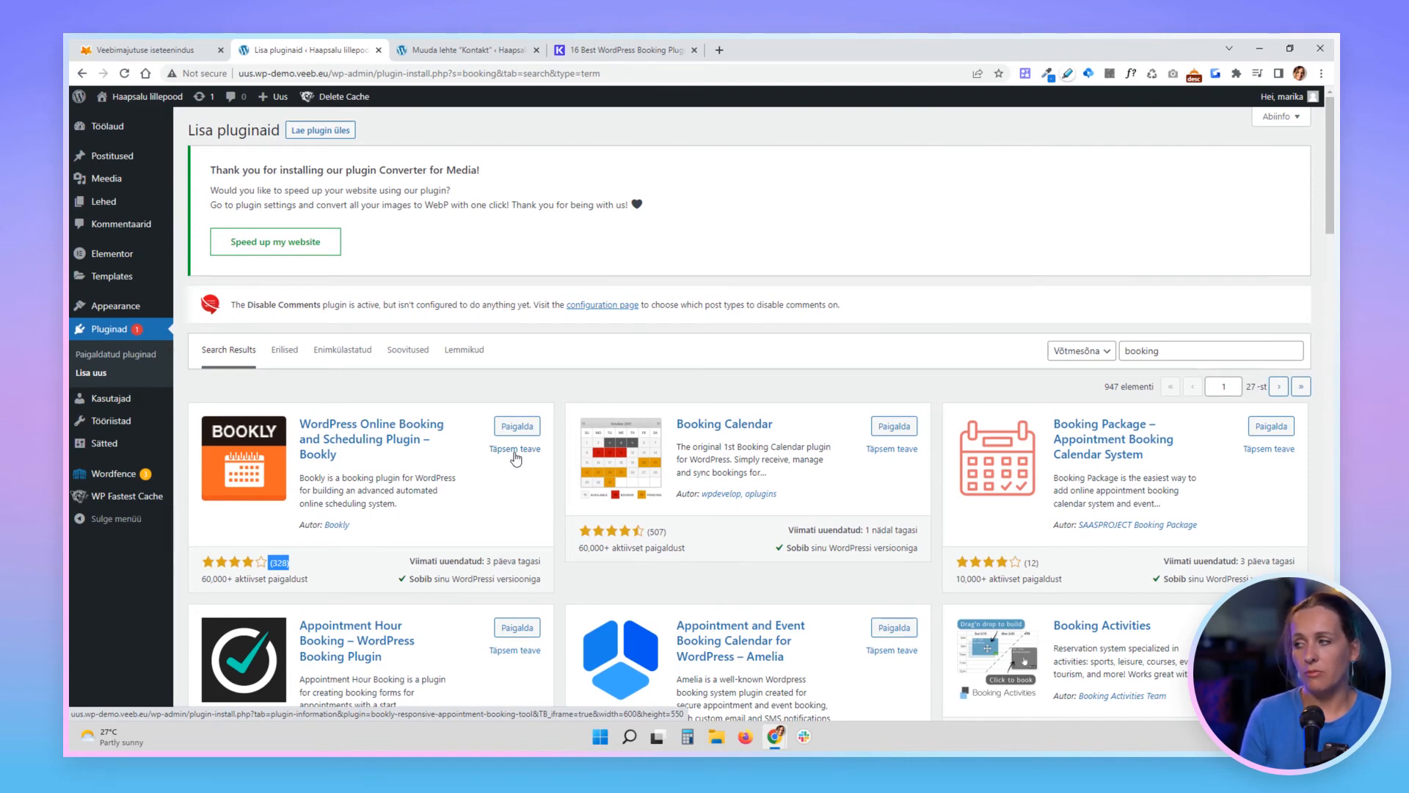
# - View the installed plugins and the users list, and open the form for adding a new user
pyautogui.click(105, 331)
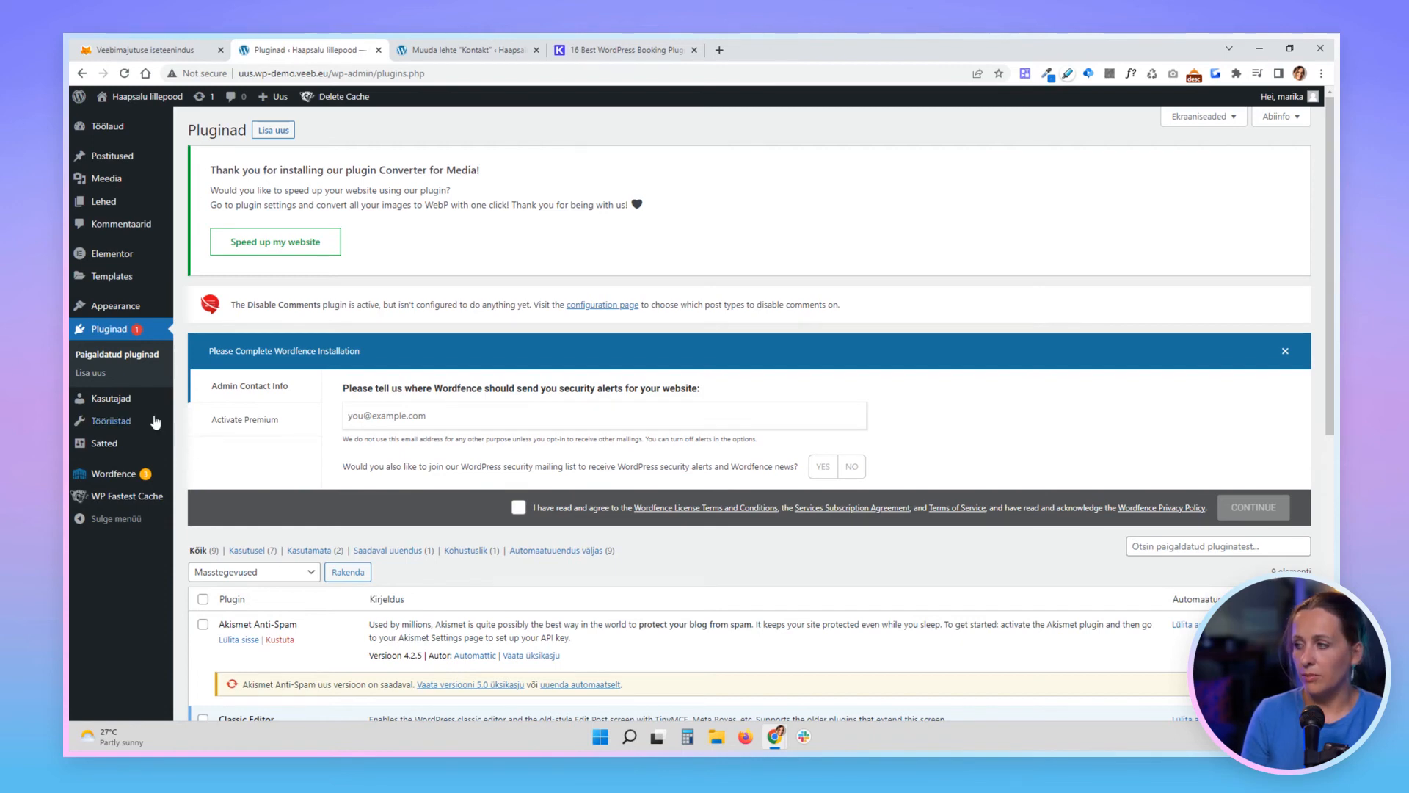
pyautogui.click(115, 401)
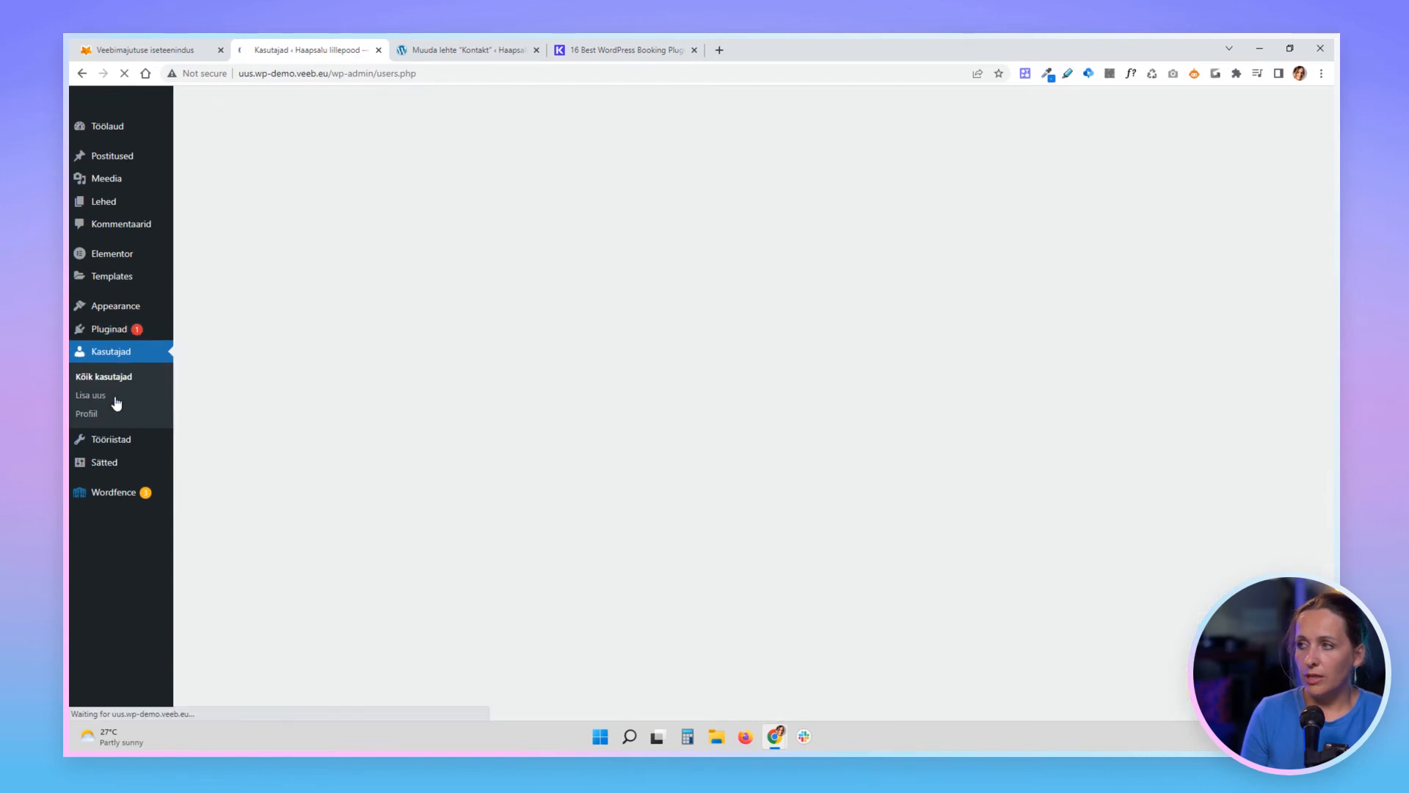
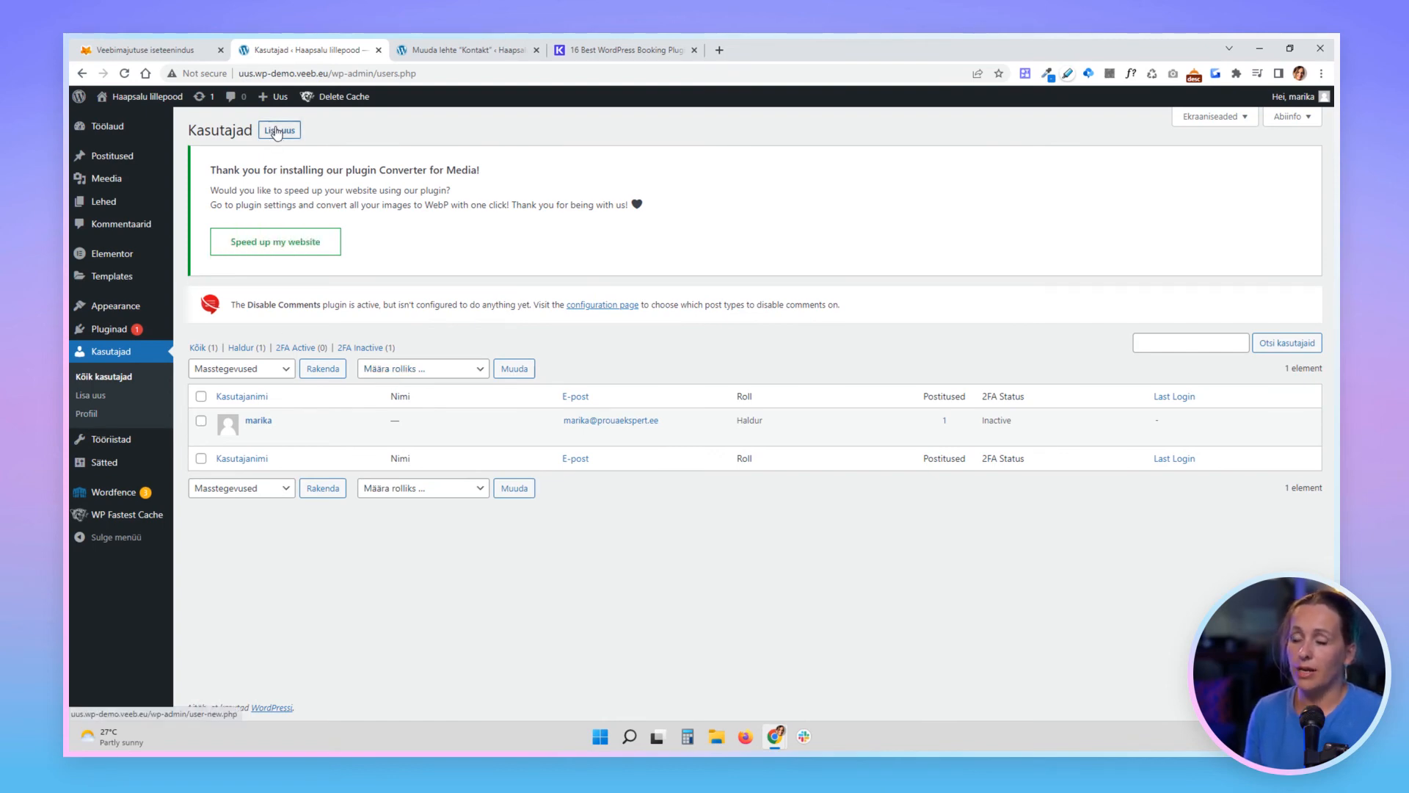
pyautogui.click(276, 132)
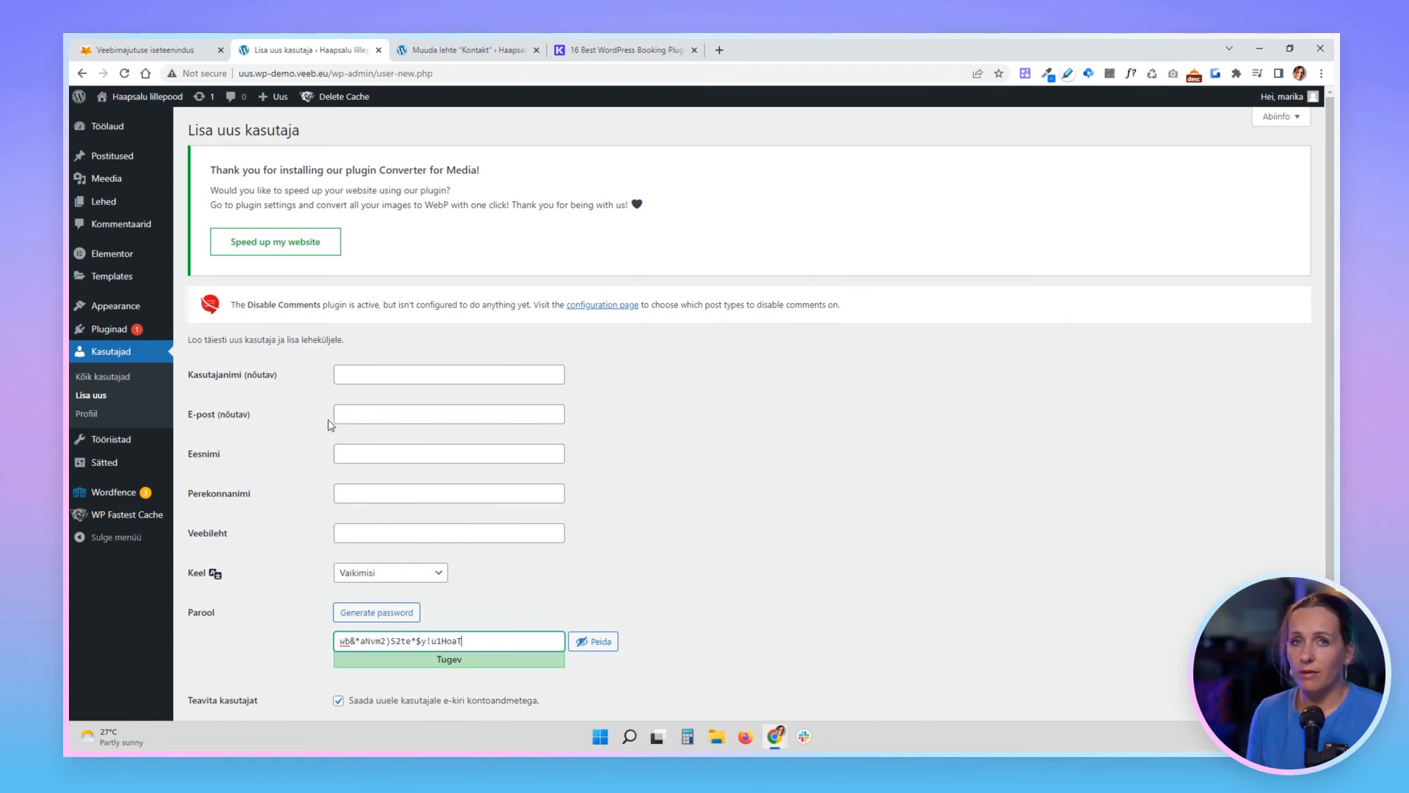
pyautogui.scroll(-2, 328, 424)
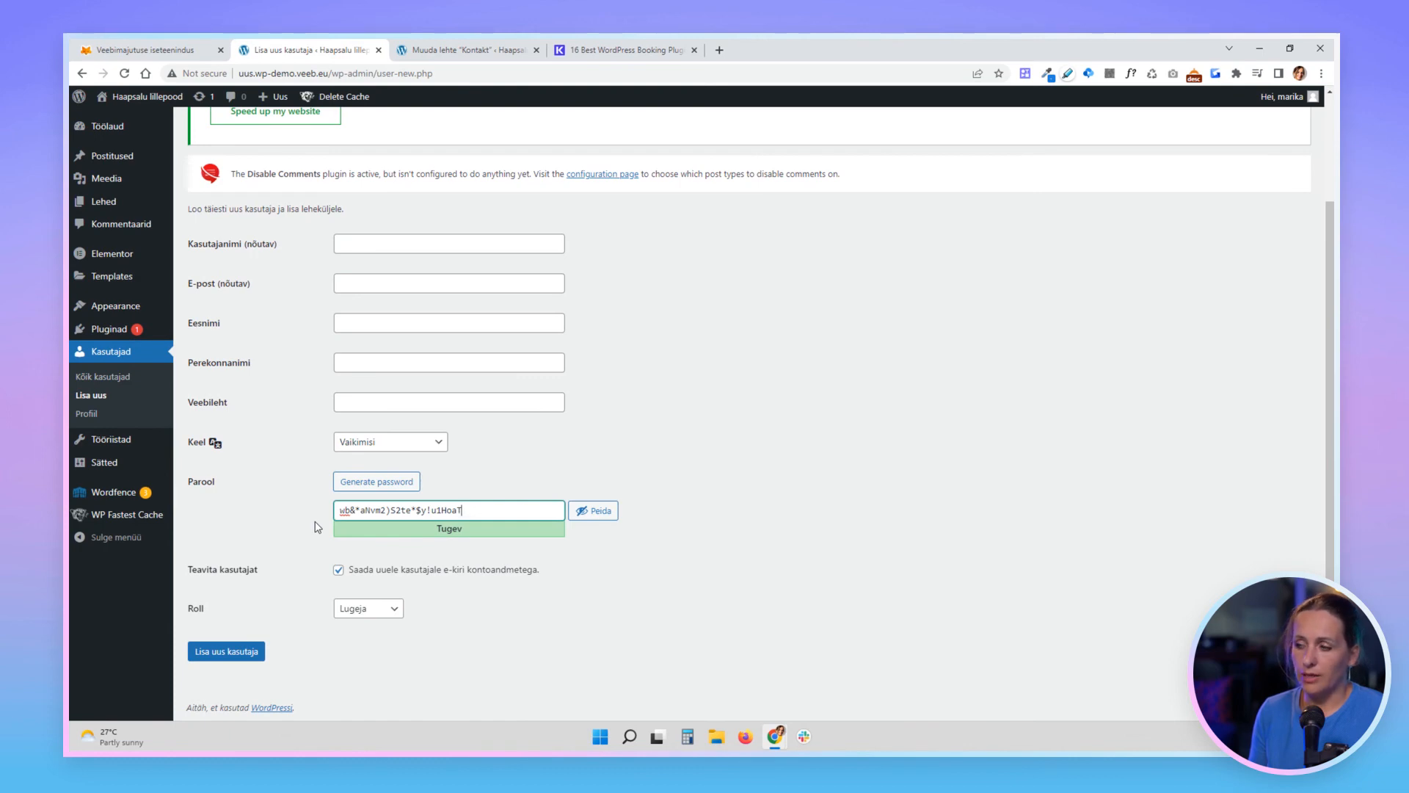
# - Try the Kaastööline role for the new user and review the other roles available
pyautogui.click(369, 615)
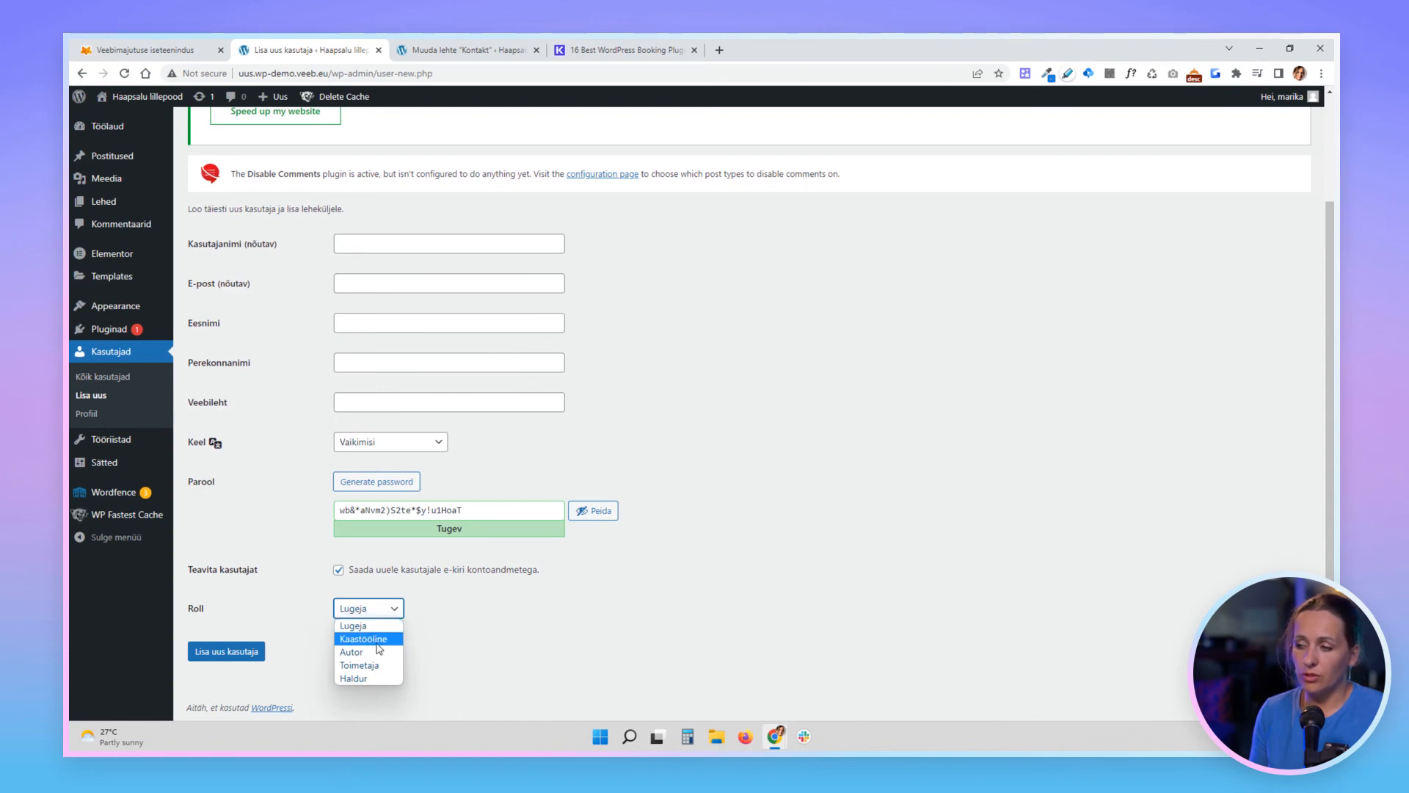
pyautogui.click(378, 645)
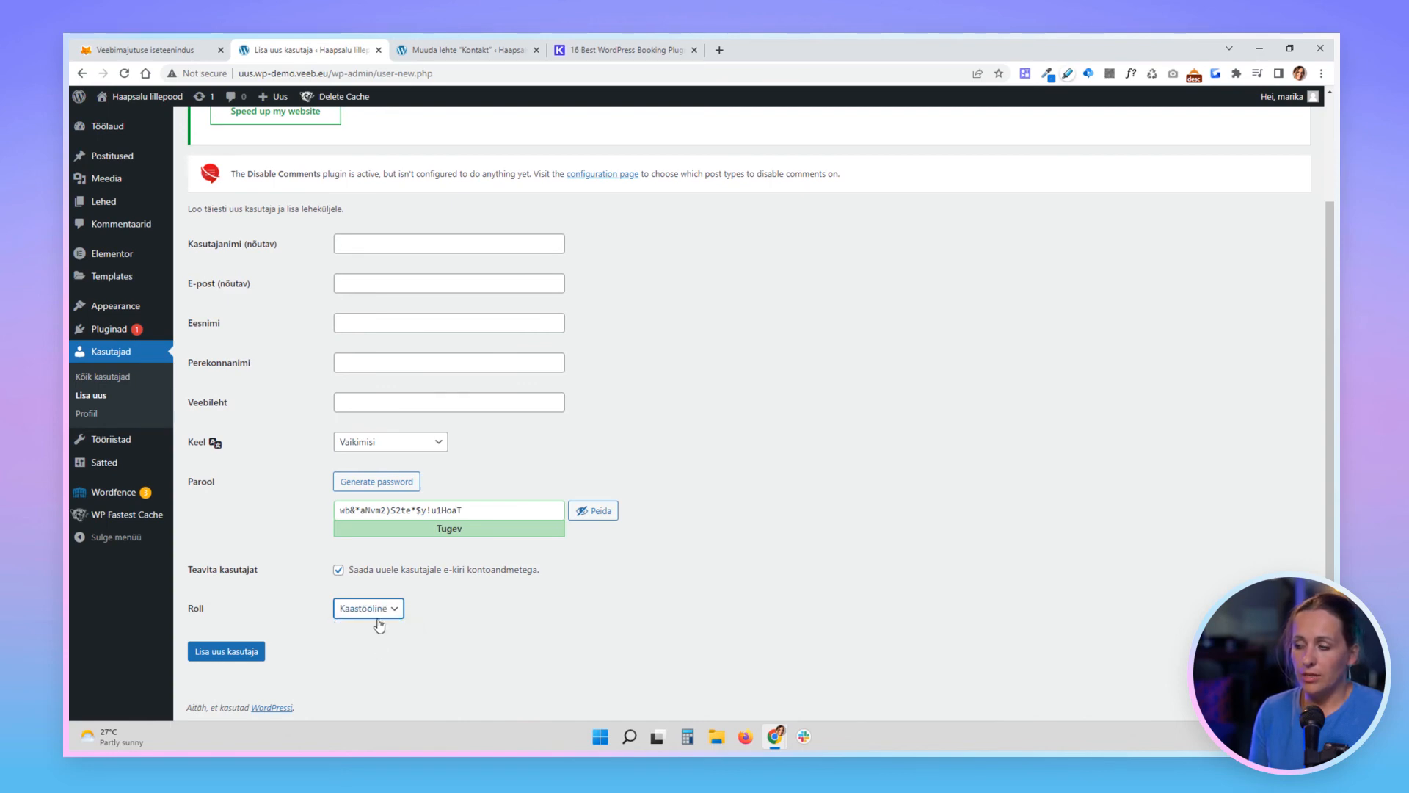
pyautogui.click(378, 617)
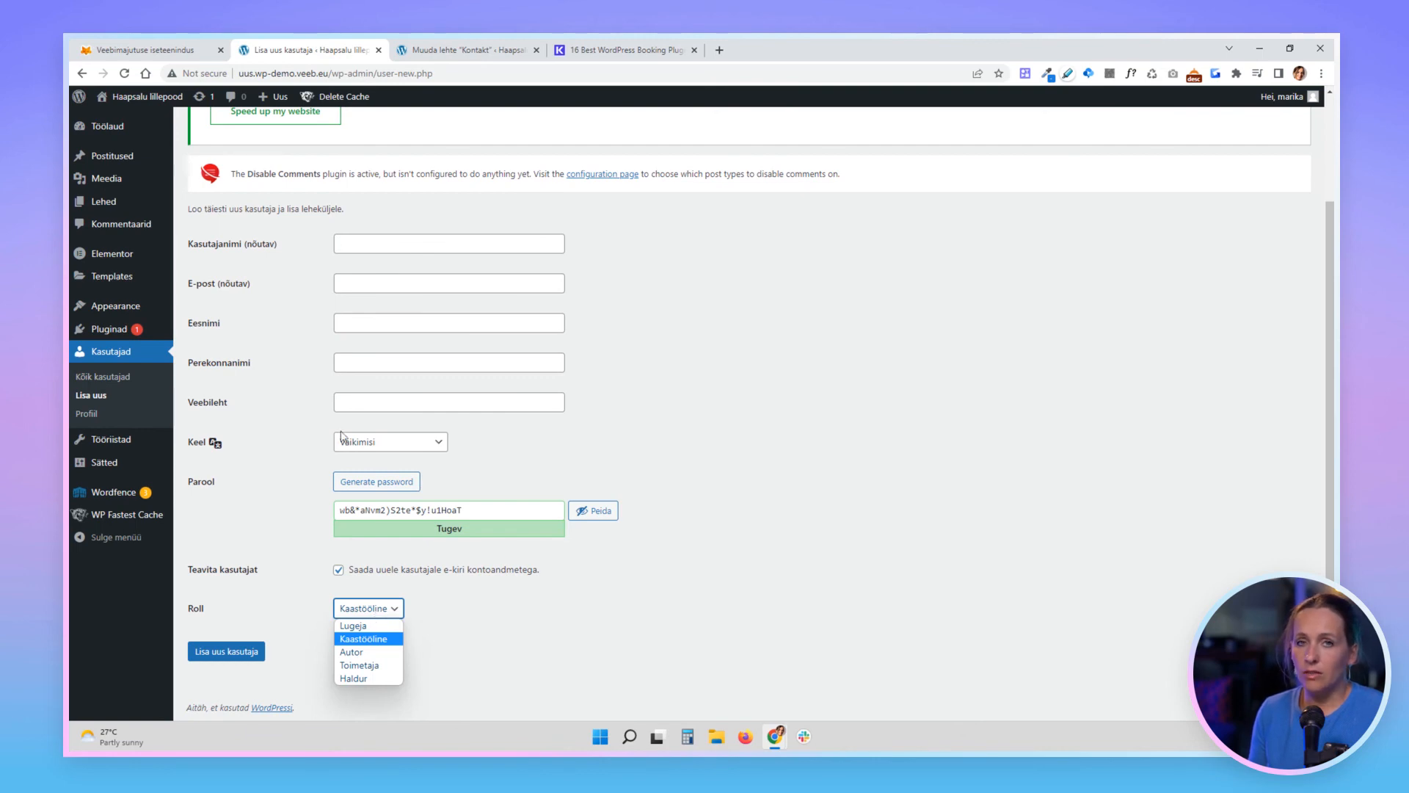
pyautogui.moveTo(111, 160)
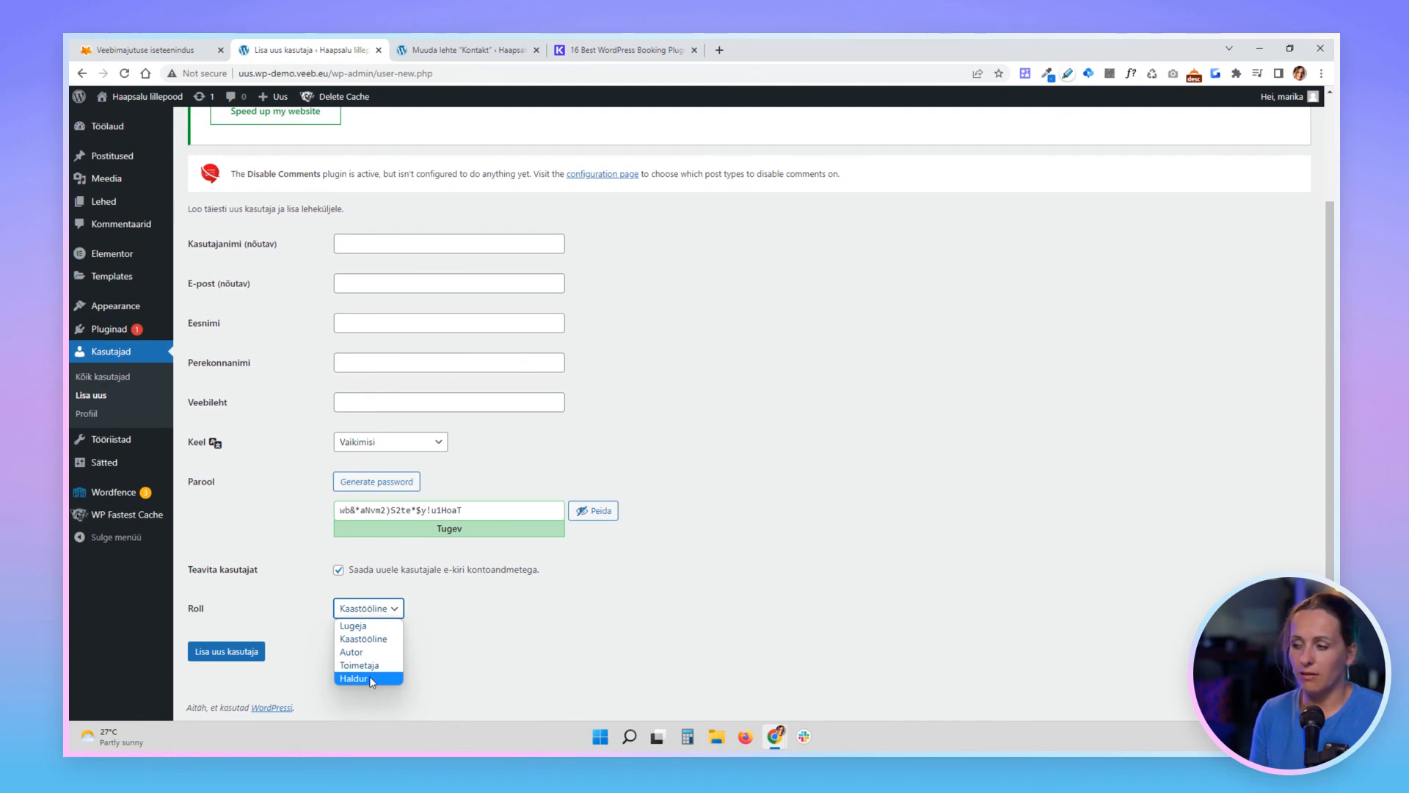
pyautogui.click(498, 647)
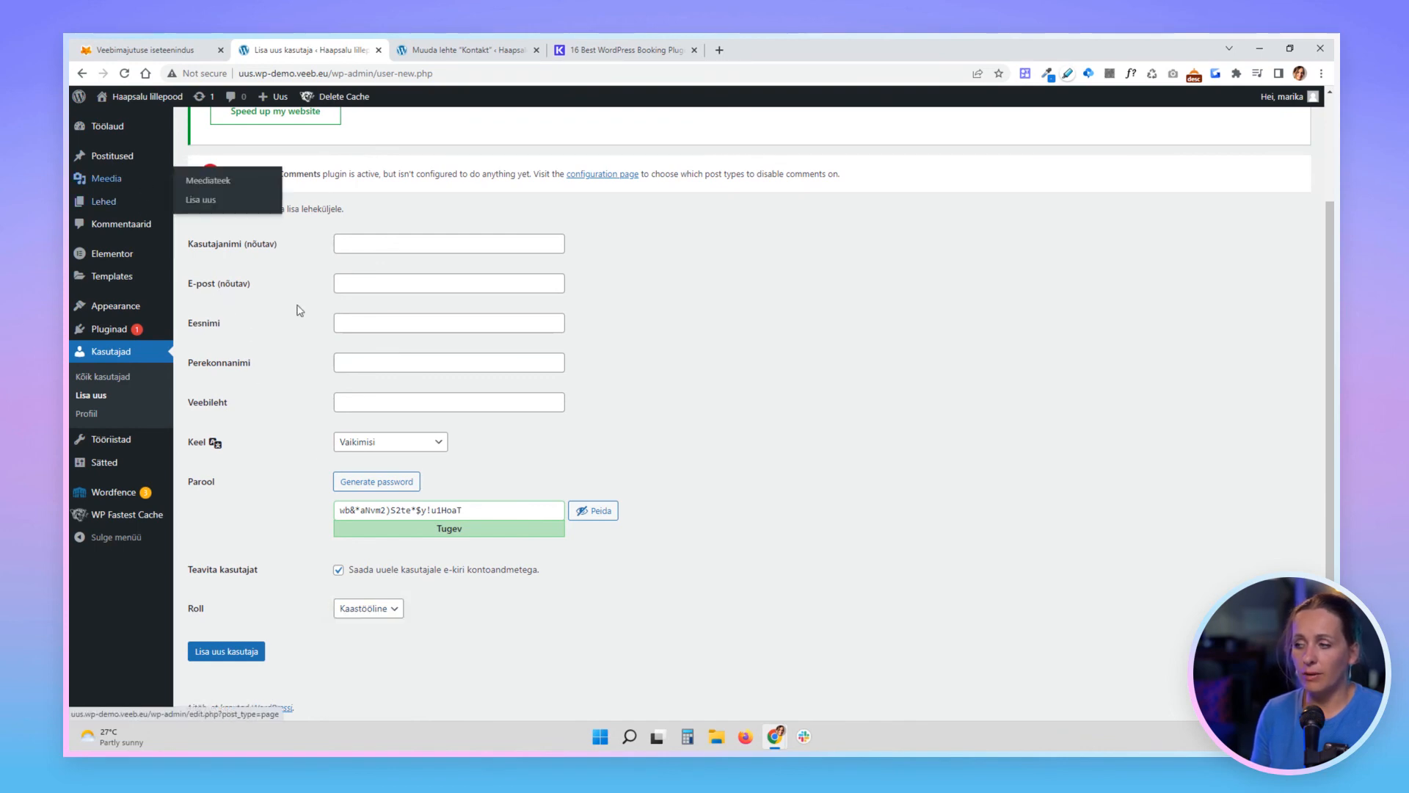
pyautogui.click(378, 613)
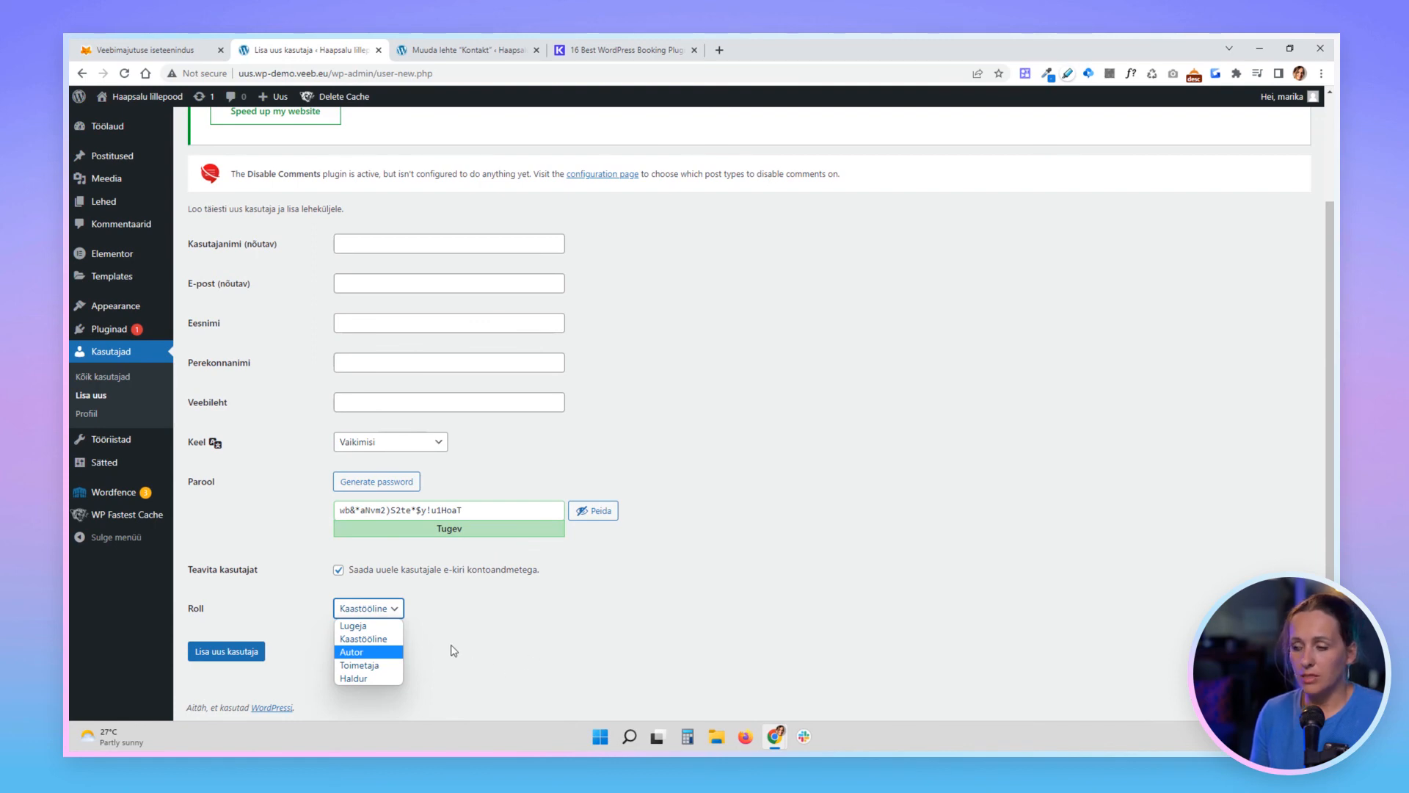
# - Go back to the list of all users and open the existing administrator's profile for editing
pyautogui.scroll(2, 267, 305)
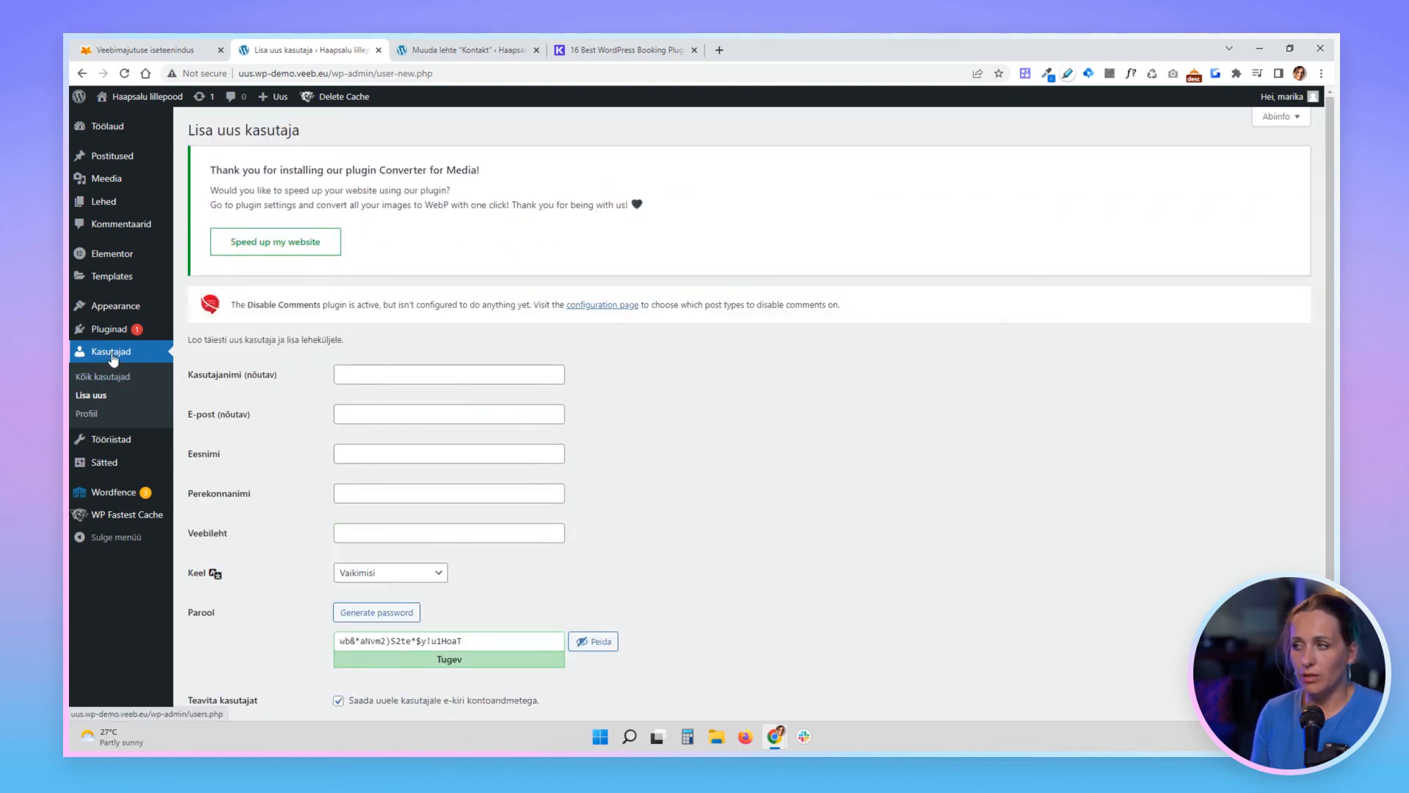
pyautogui.click(103, 376)
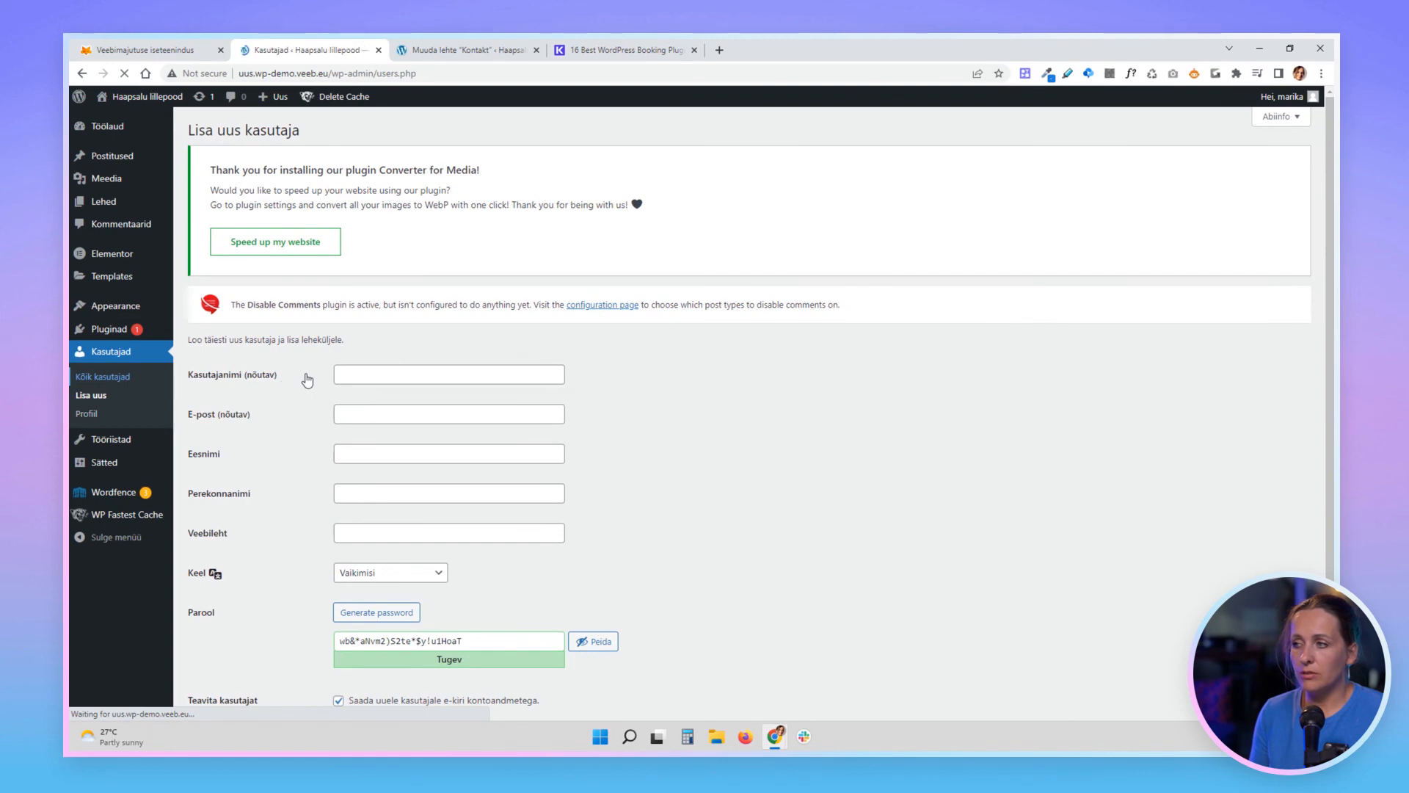
pyautogui.click(259, 435)
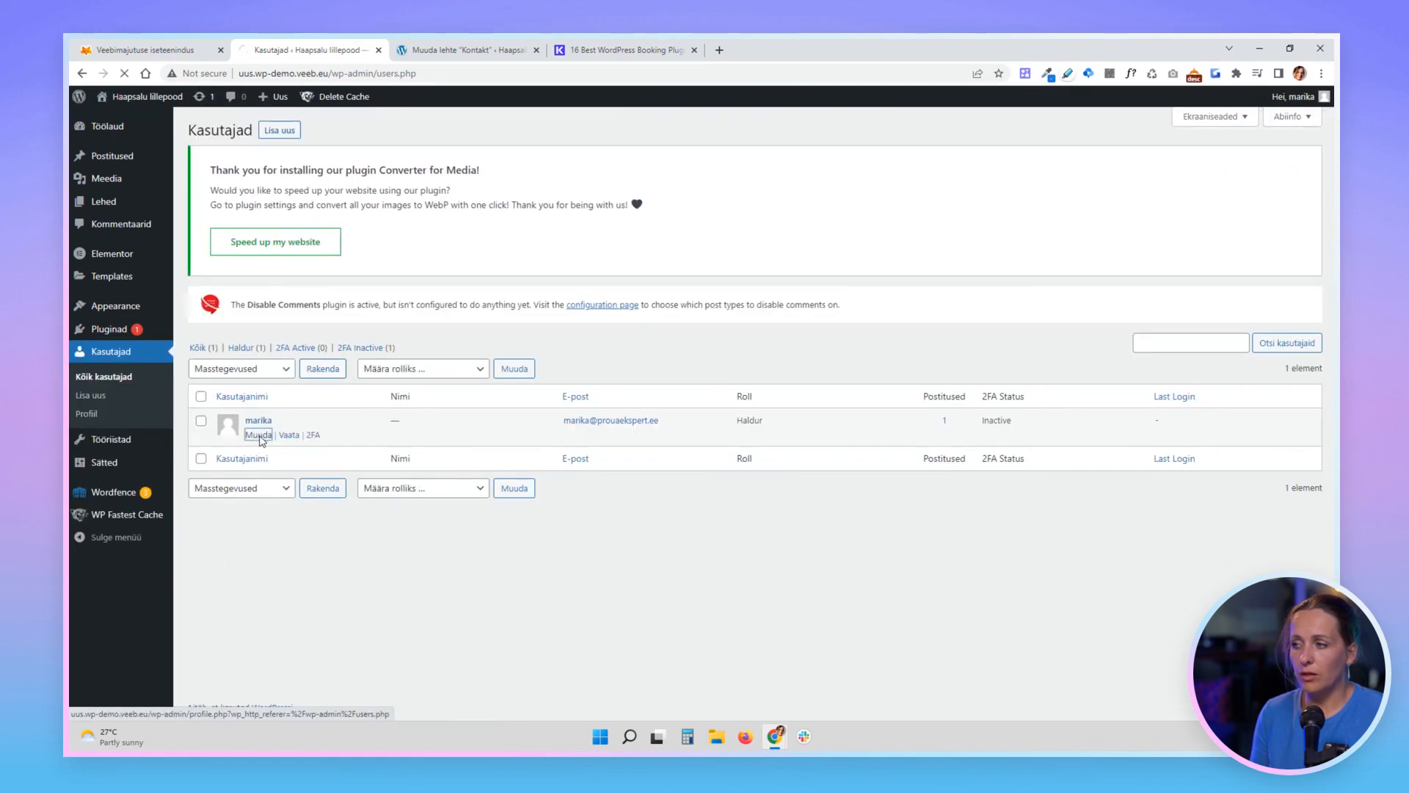
# - Examine the profile's personal options, name and contact fields, account management, password and login security settings
pyautogui.scroll(-13, 386, 449)
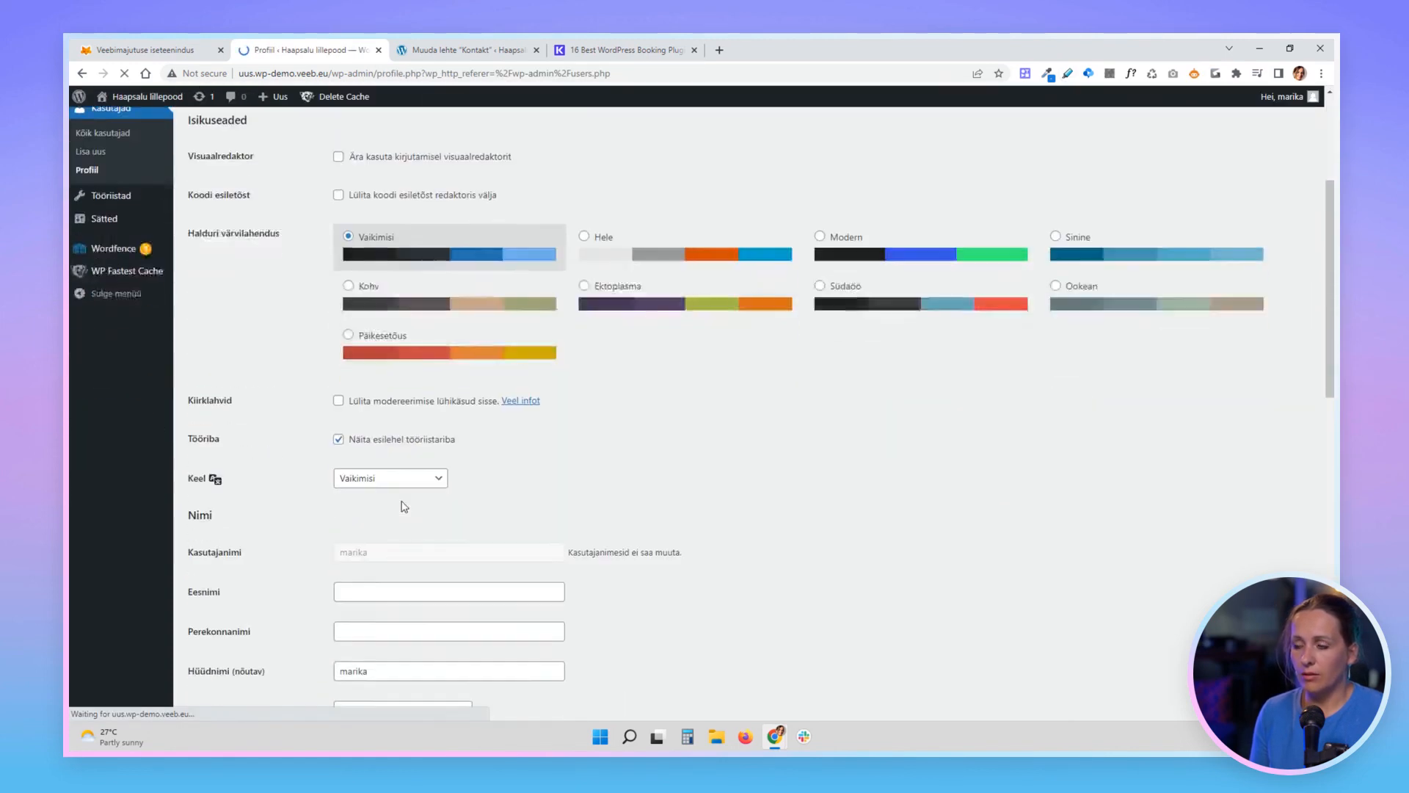
pyautogui.scroll(-3, 396, 558)
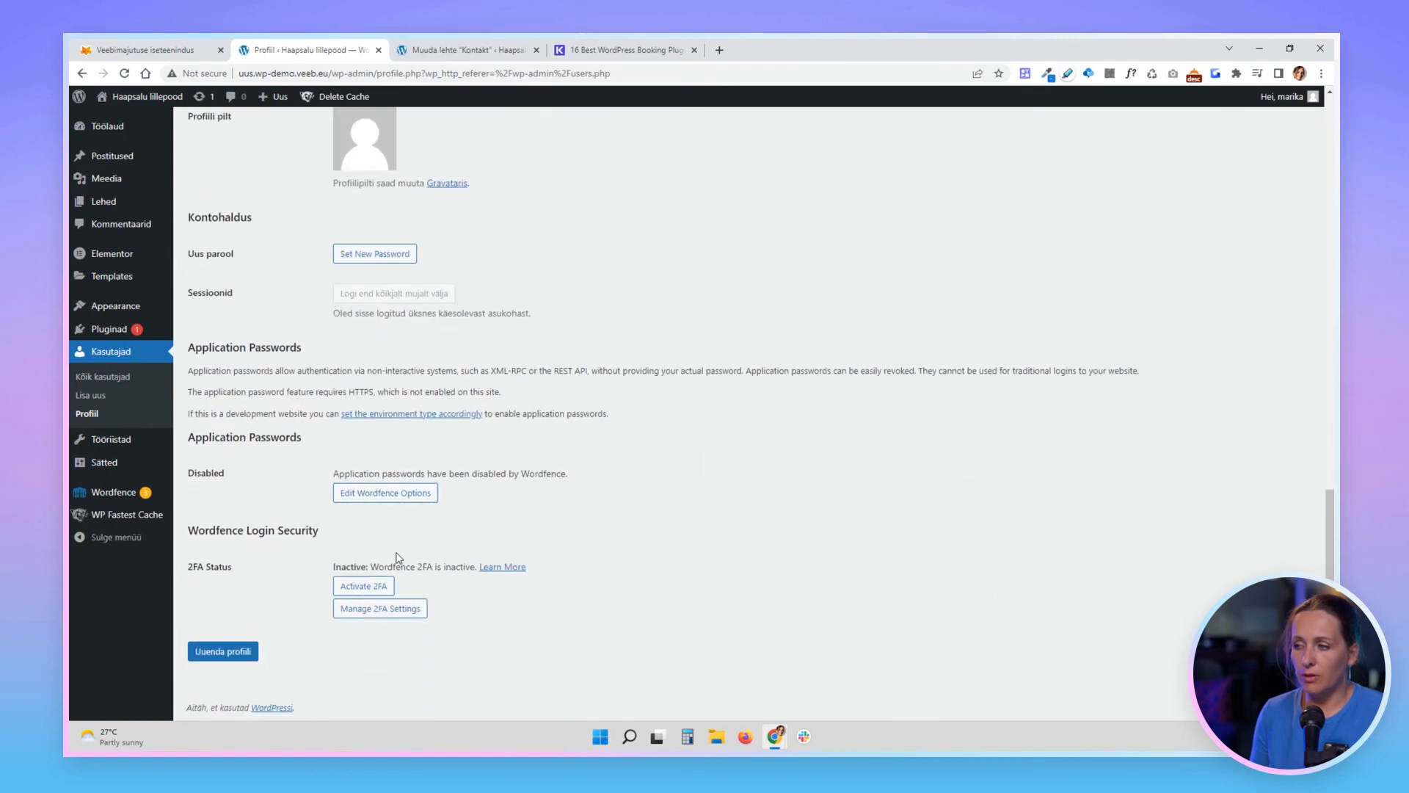
pyautogui.scroll(3, 352, 507)
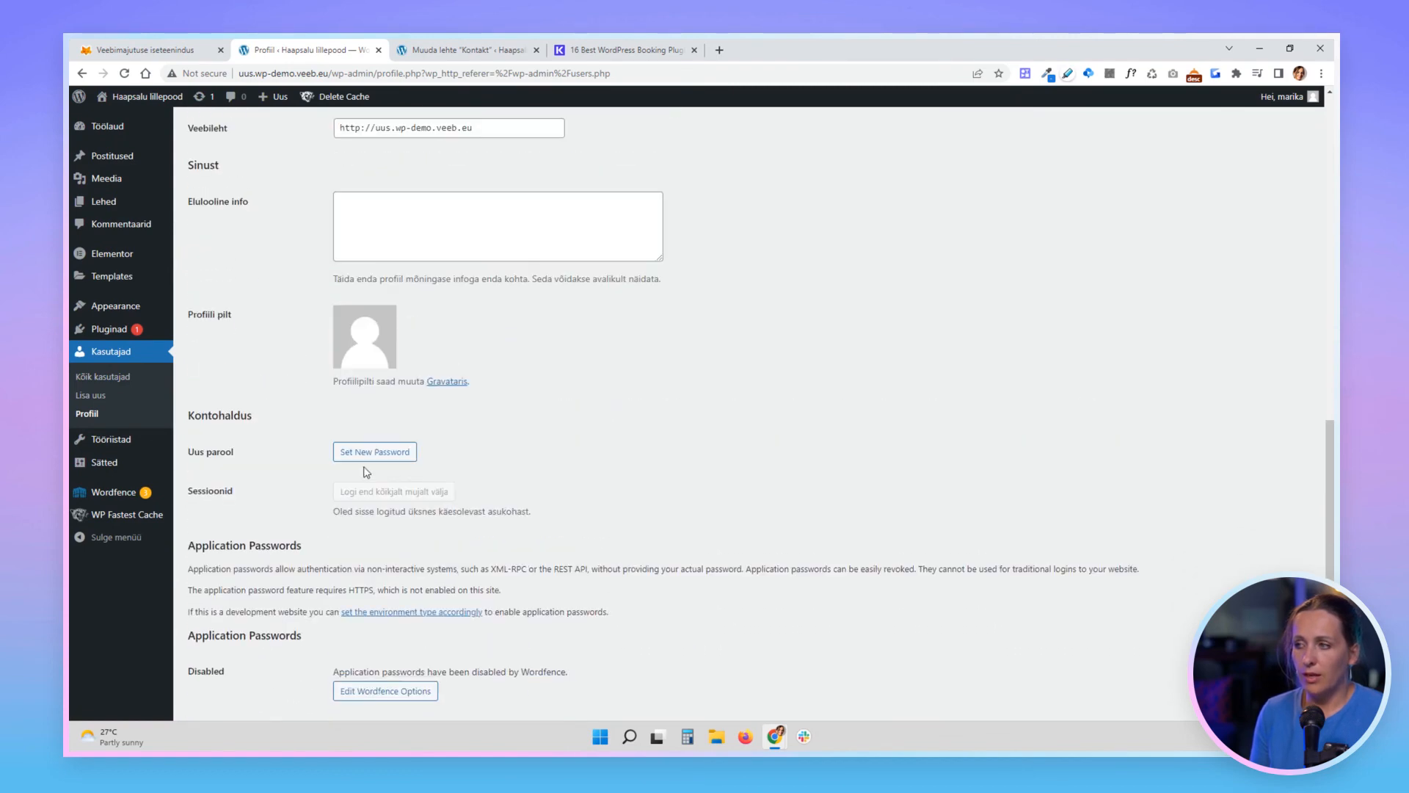
pyautogui.scroll(3, 321, 496)
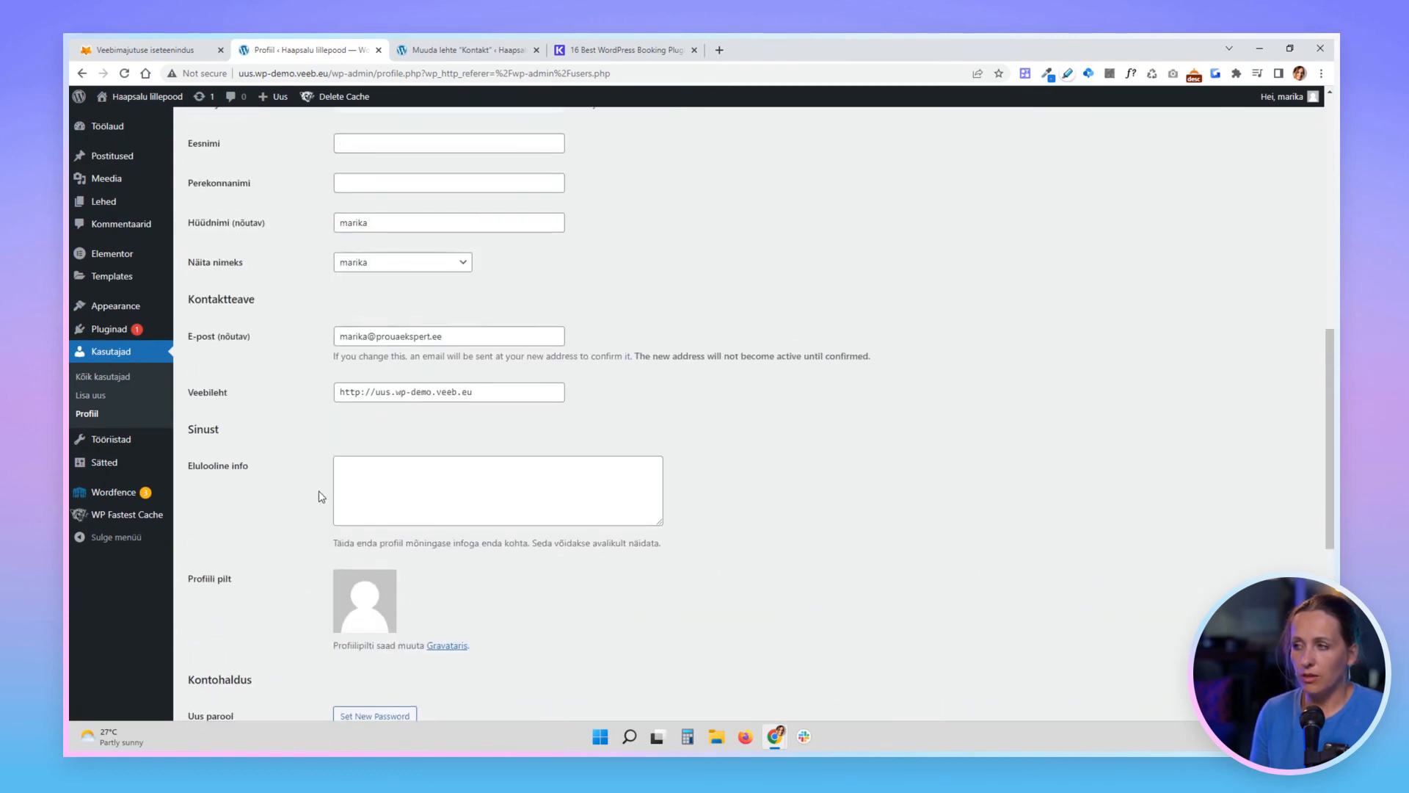
pyautogui.scroll(-7, 321, 497)
pyautogui.scroll(6, 312, 517)
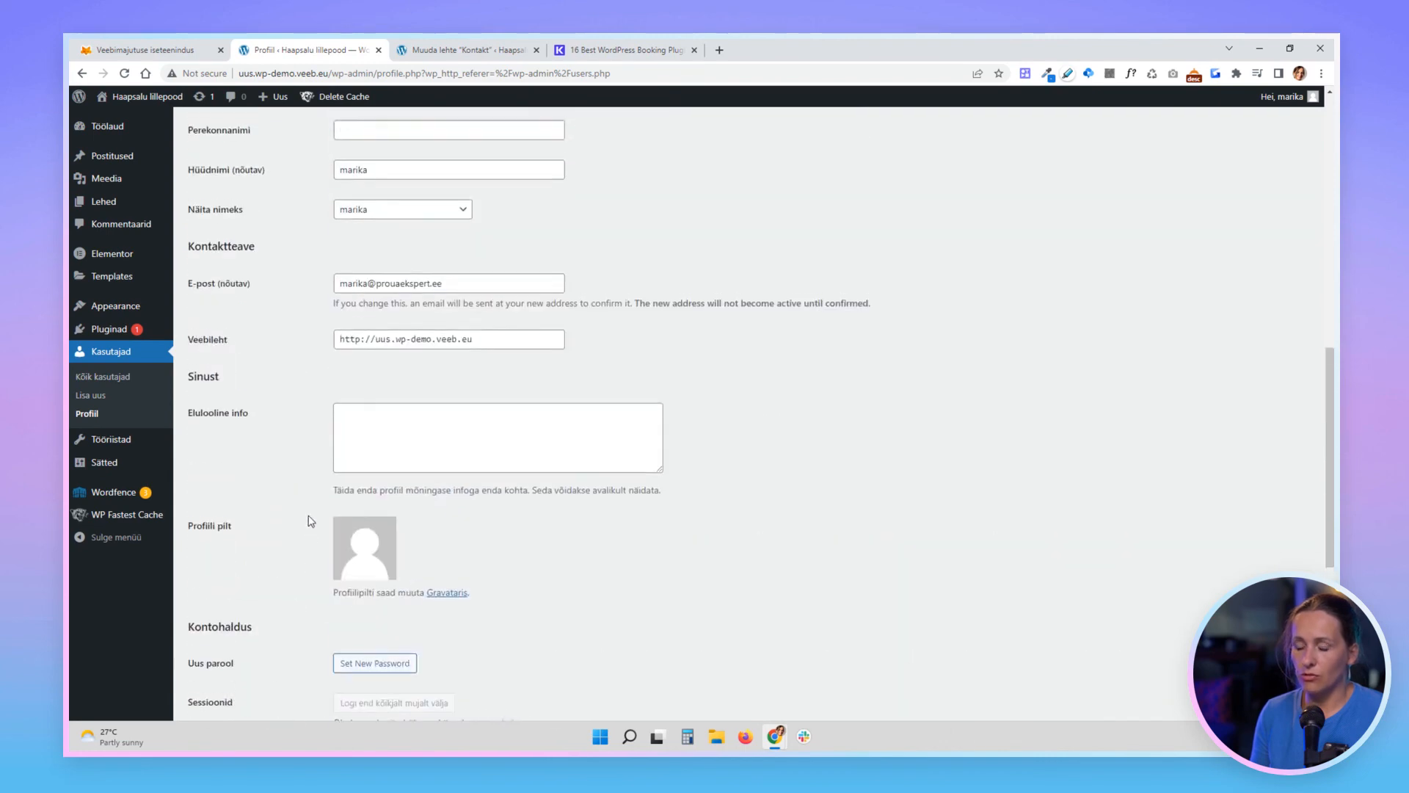
pyautogui.scroll(10, 309, 518)
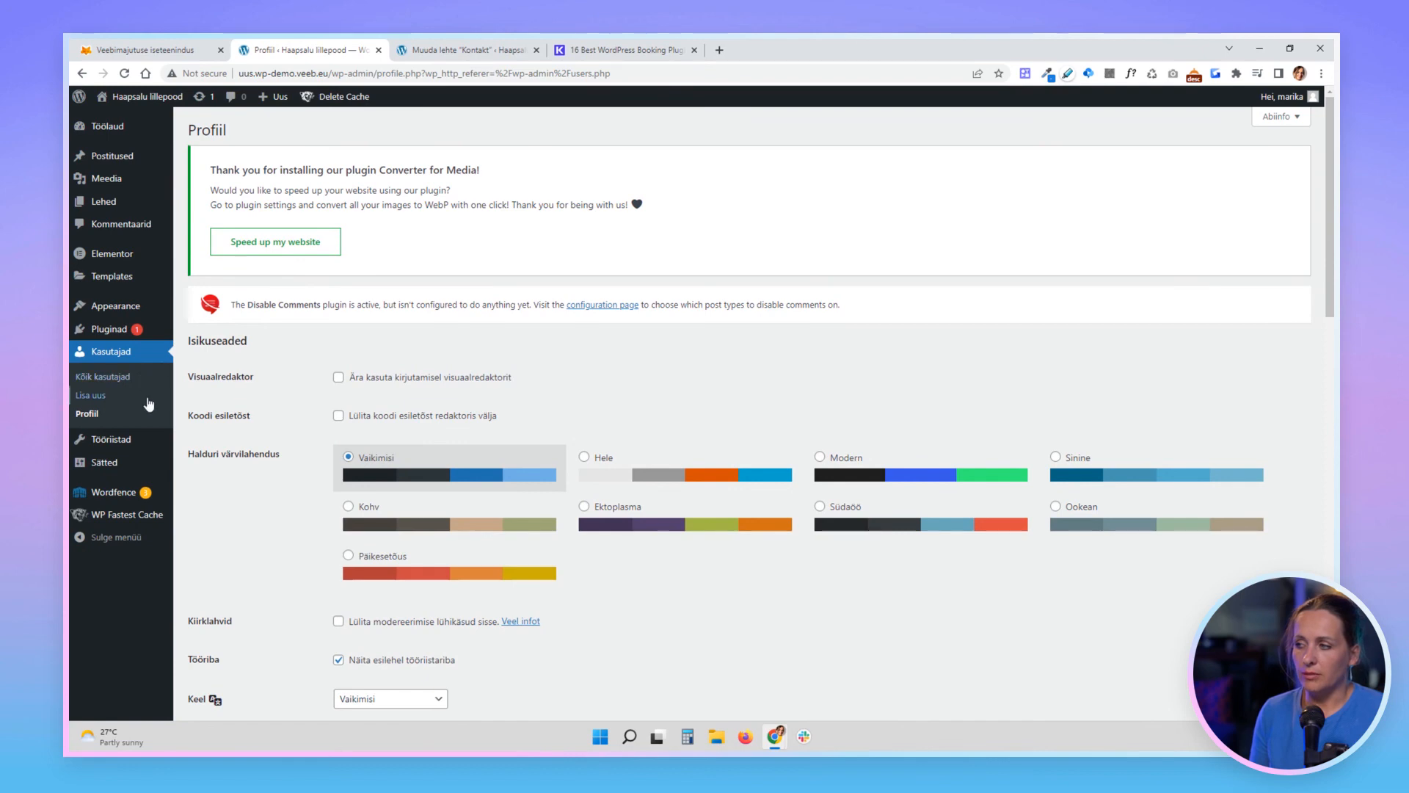
pyautogui.scroll(-3, 300, 440)
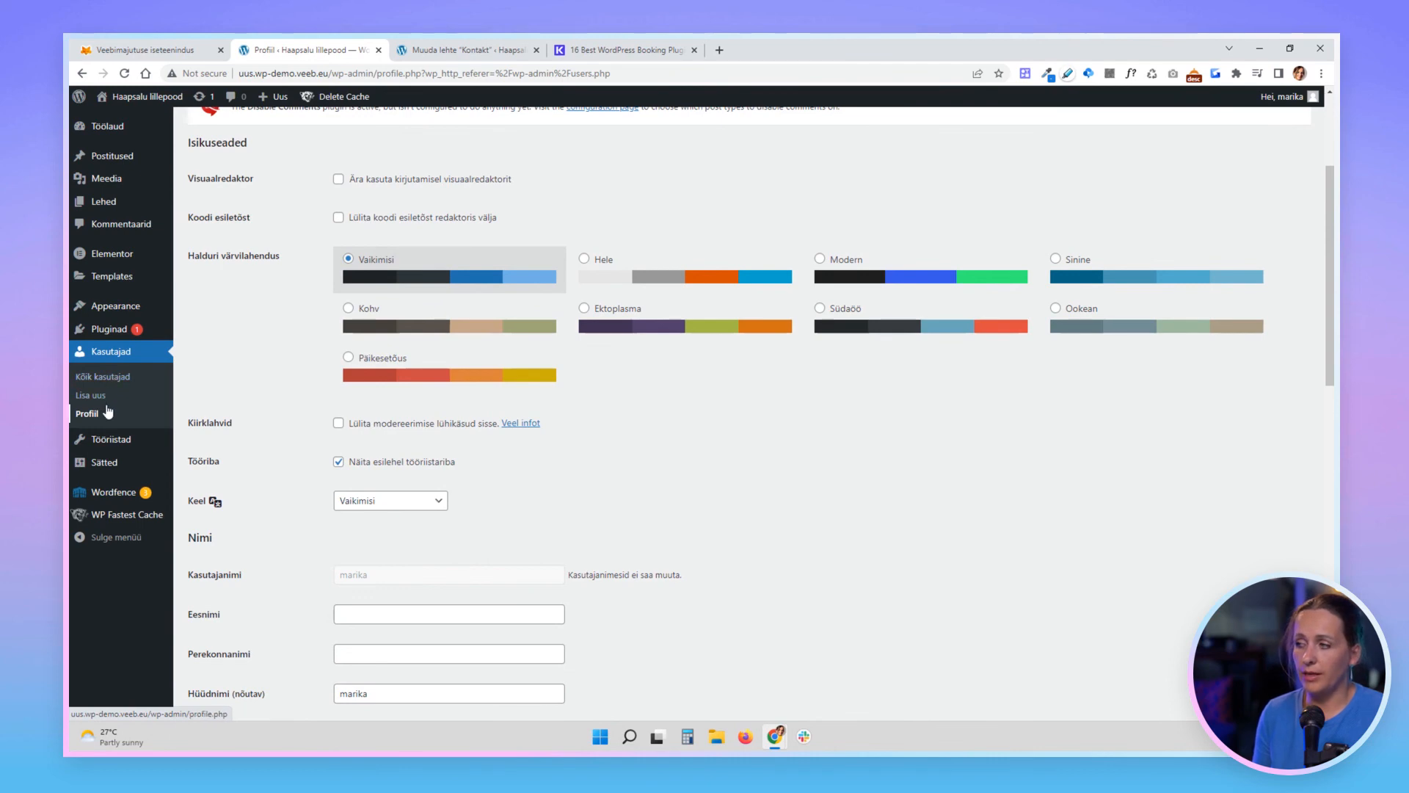
# - Open the Tööriistad page and highlight the site's domain in the page address
pyautogui.click(121, 449)
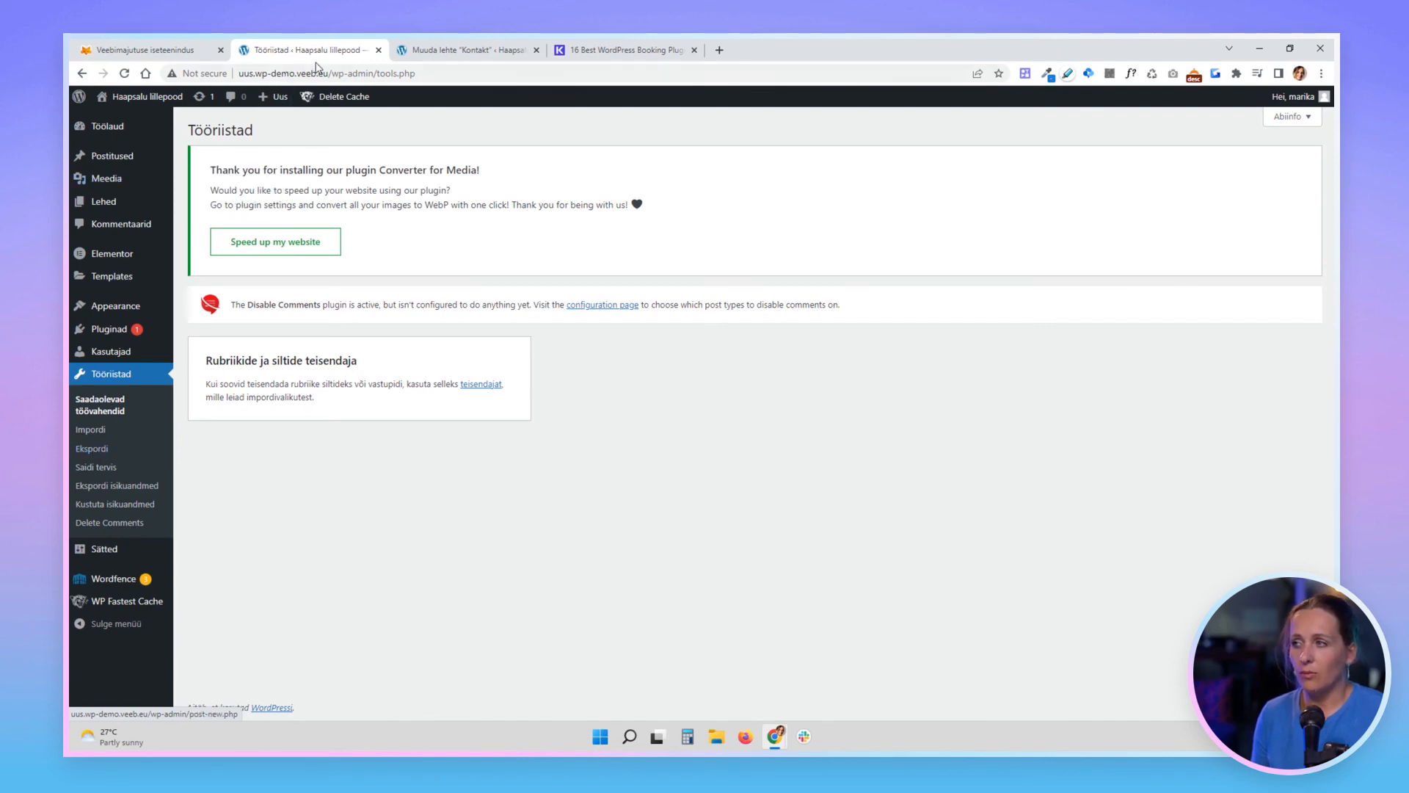
pyautogui.moveTo(328, 73); pyautogui.dragTo(239, 73)
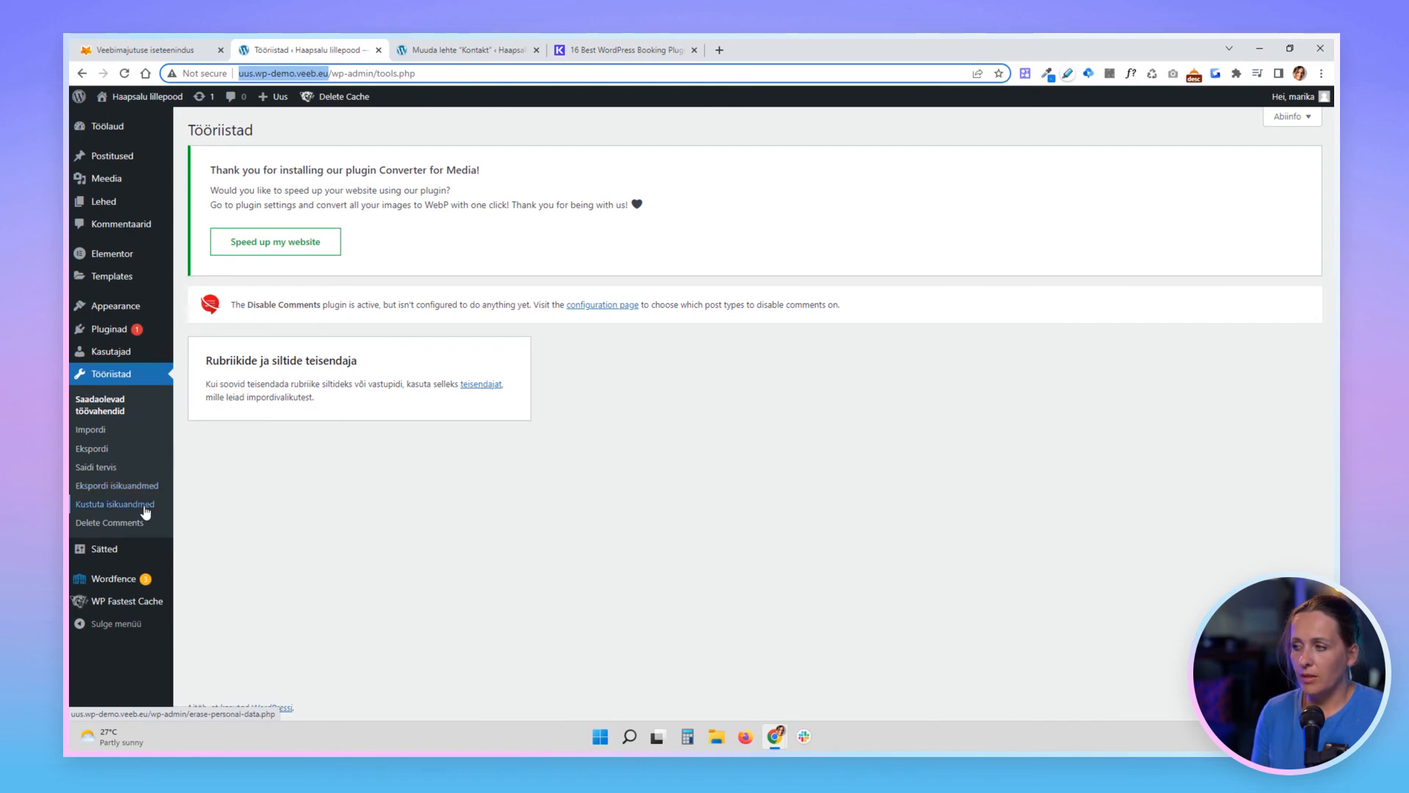
# - Open the Üldine settings and look over the site title, tagline, addresses, language and time zone
pyautogui.moveTo(117, 554)
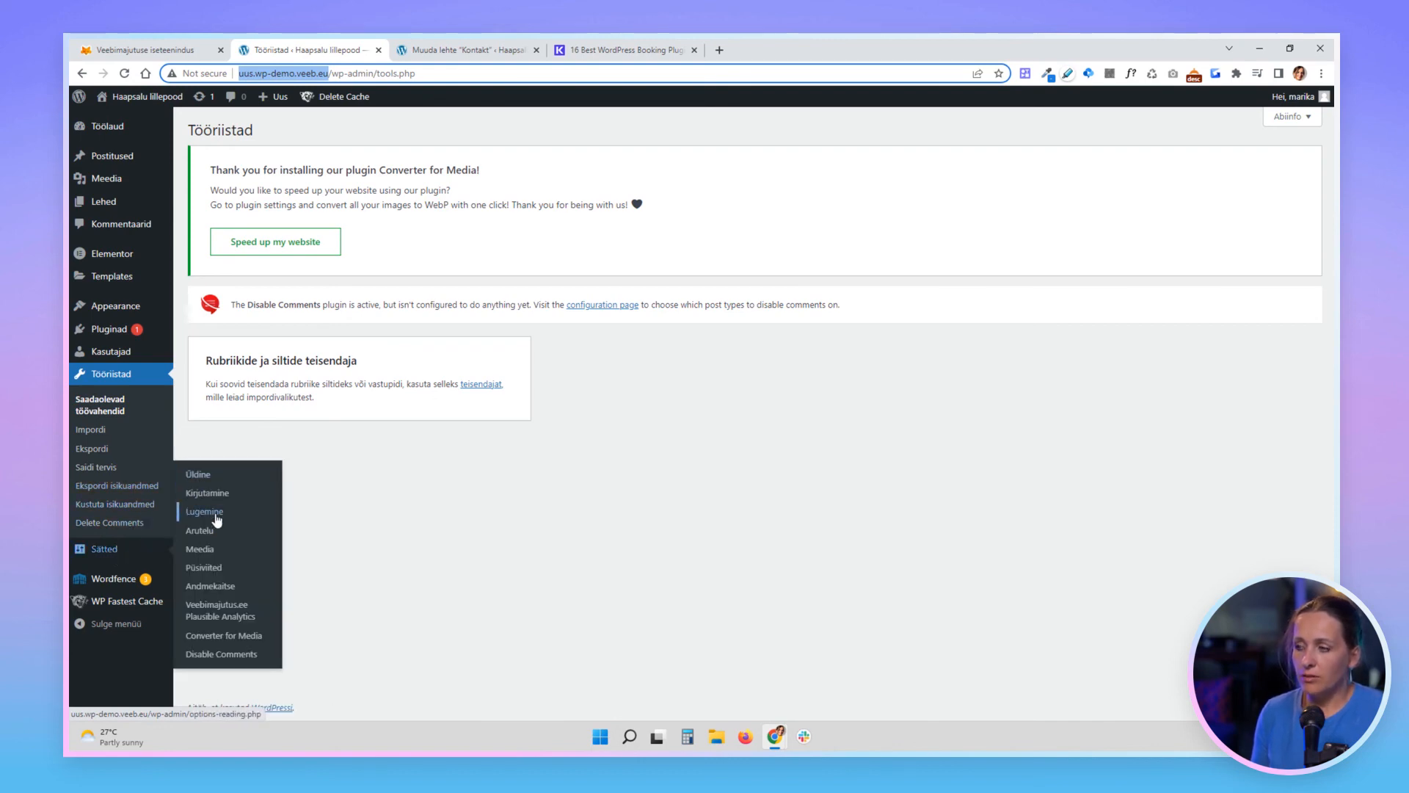
pyautogui.click(197, 476)
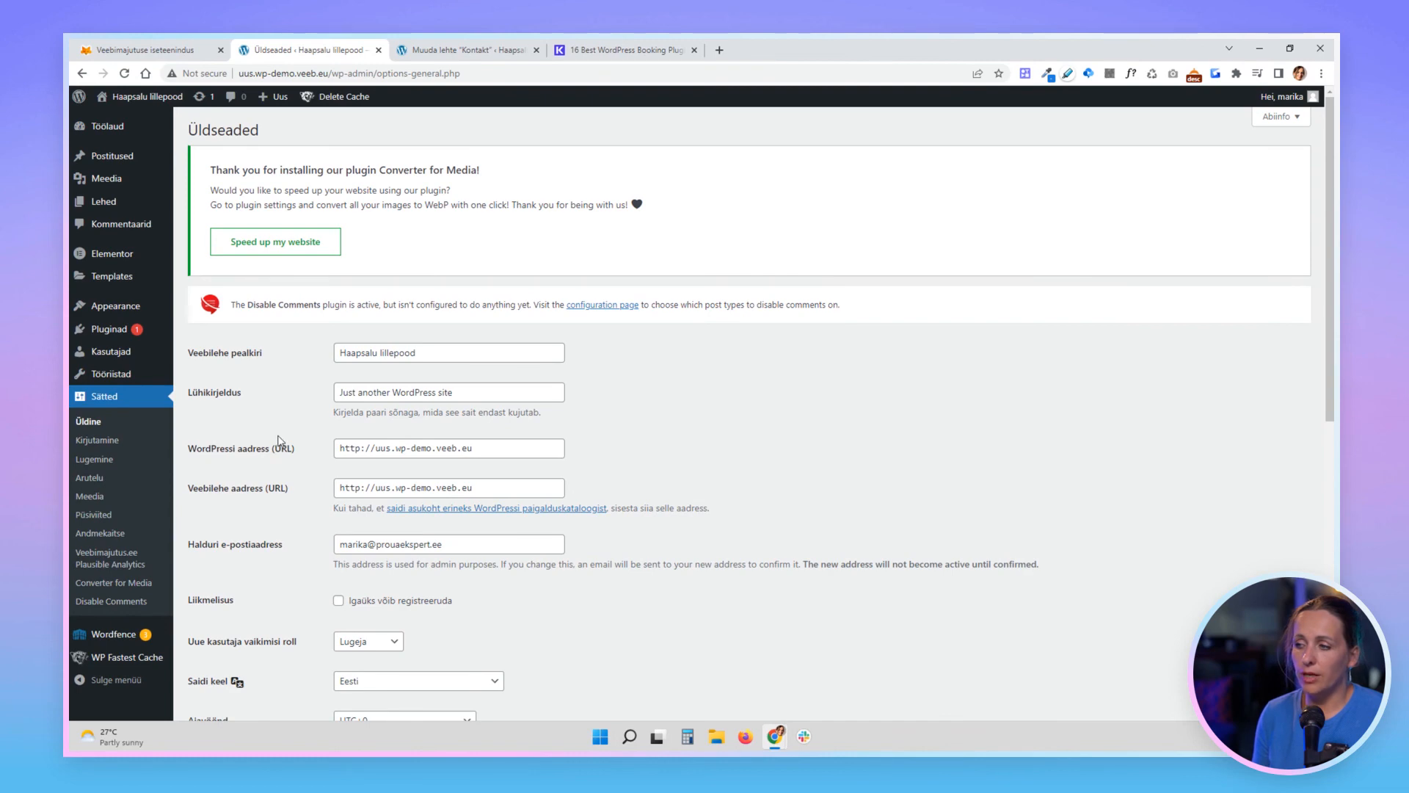
pyautogui.scroll(-2, 281, 440)
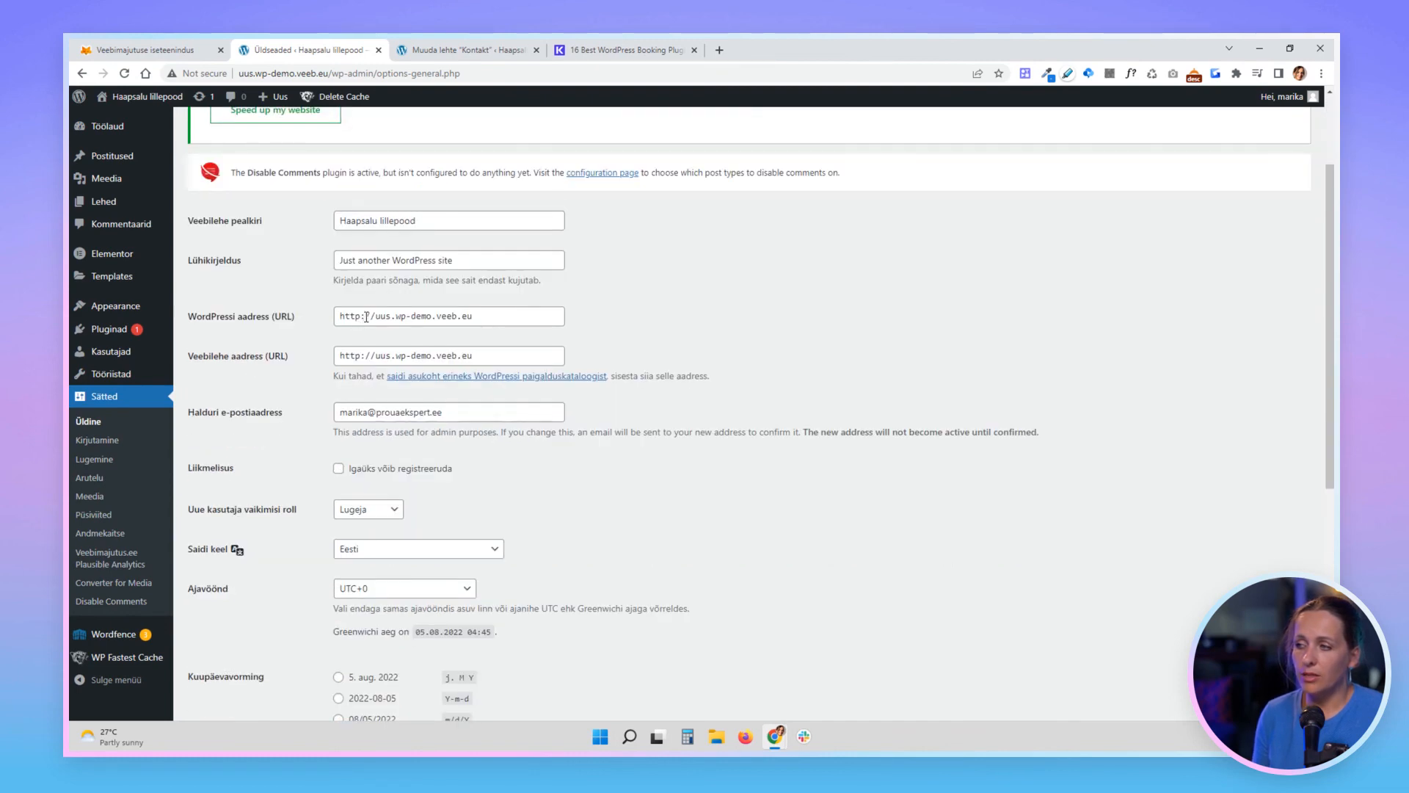
# - Highlight the http prefix in the WordPress address and review the remaining Üldine settings down to the date and time formats
pyautogui.moveTo(366, 317); pyautogui.dragTo(332, 321)
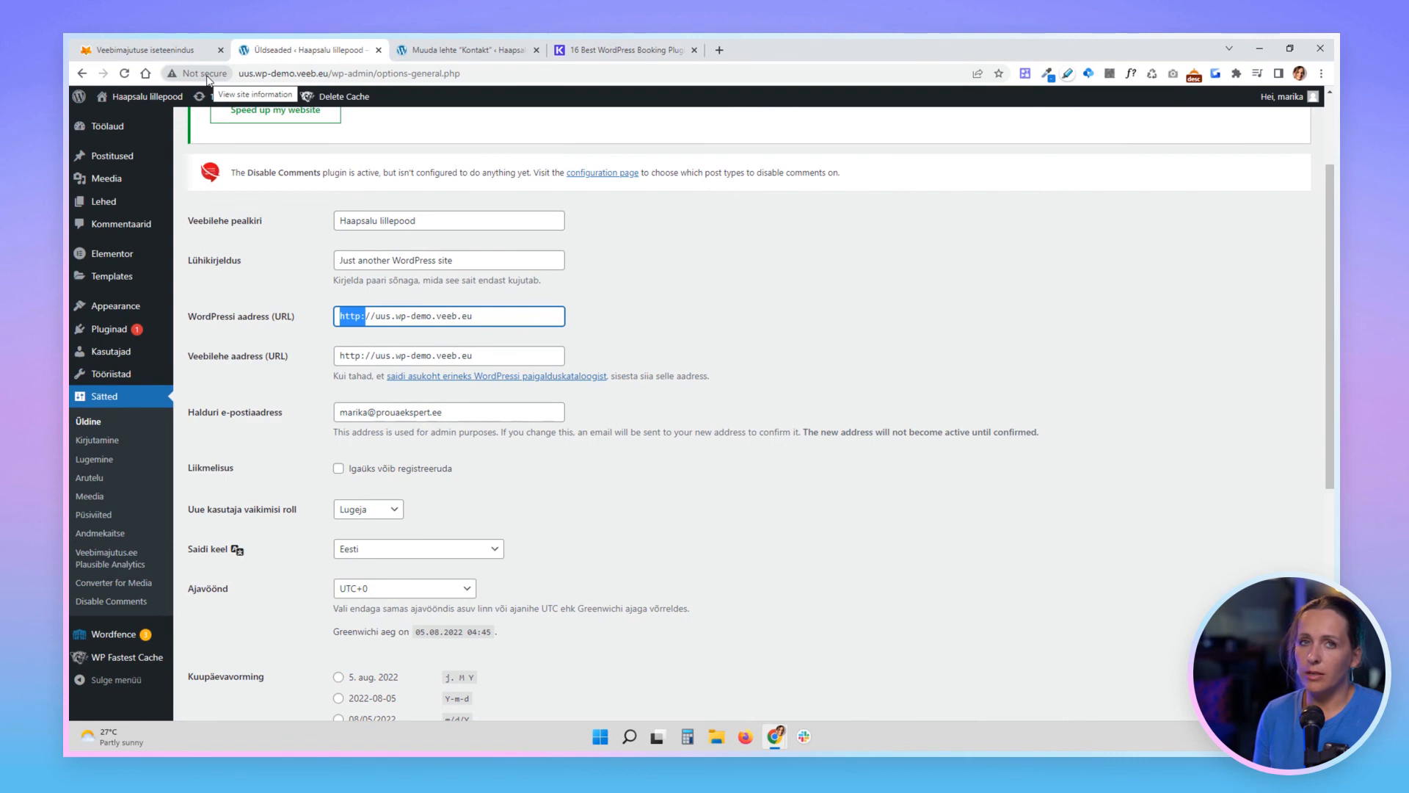
pyautogui.click(628, 295)
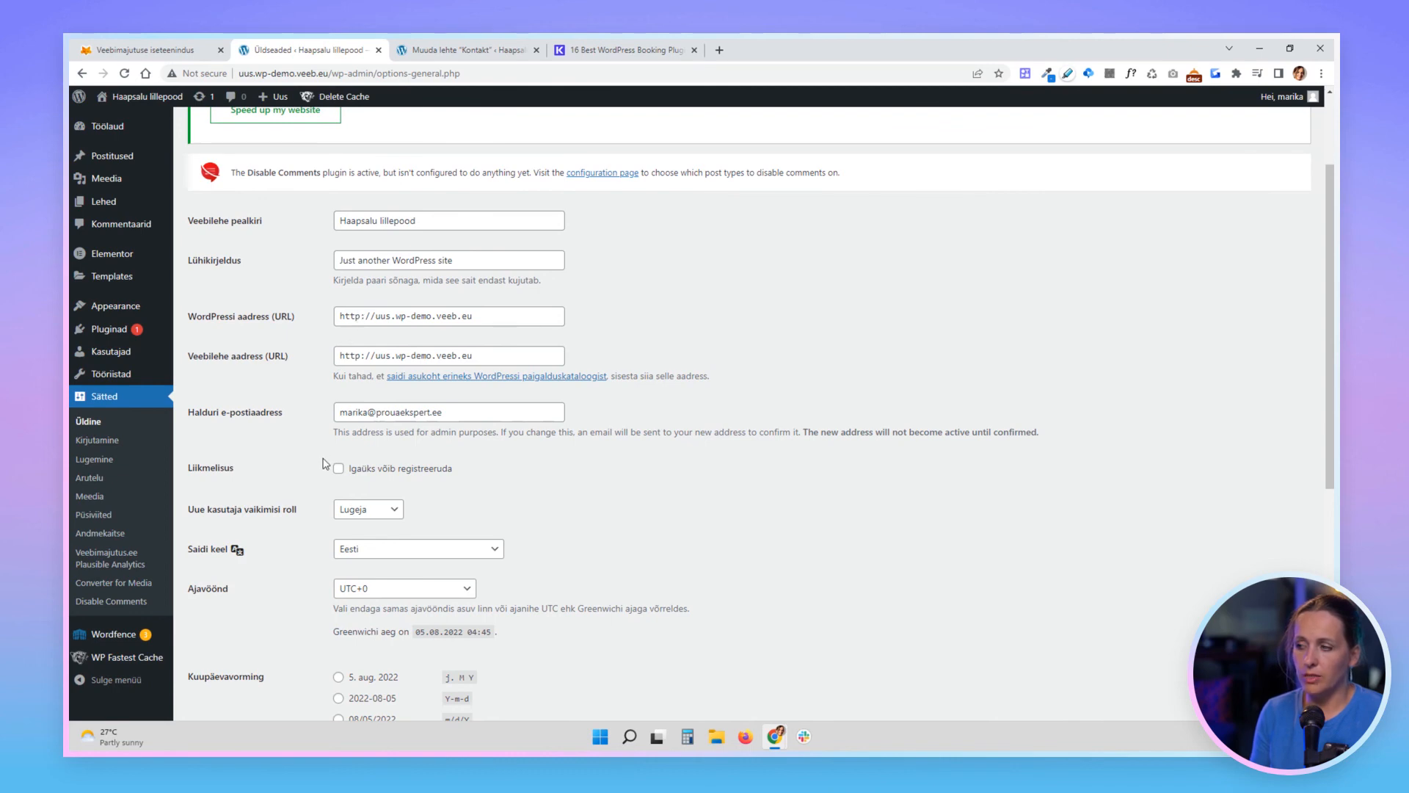
pyautogui.scroll(-3, 326, 463)
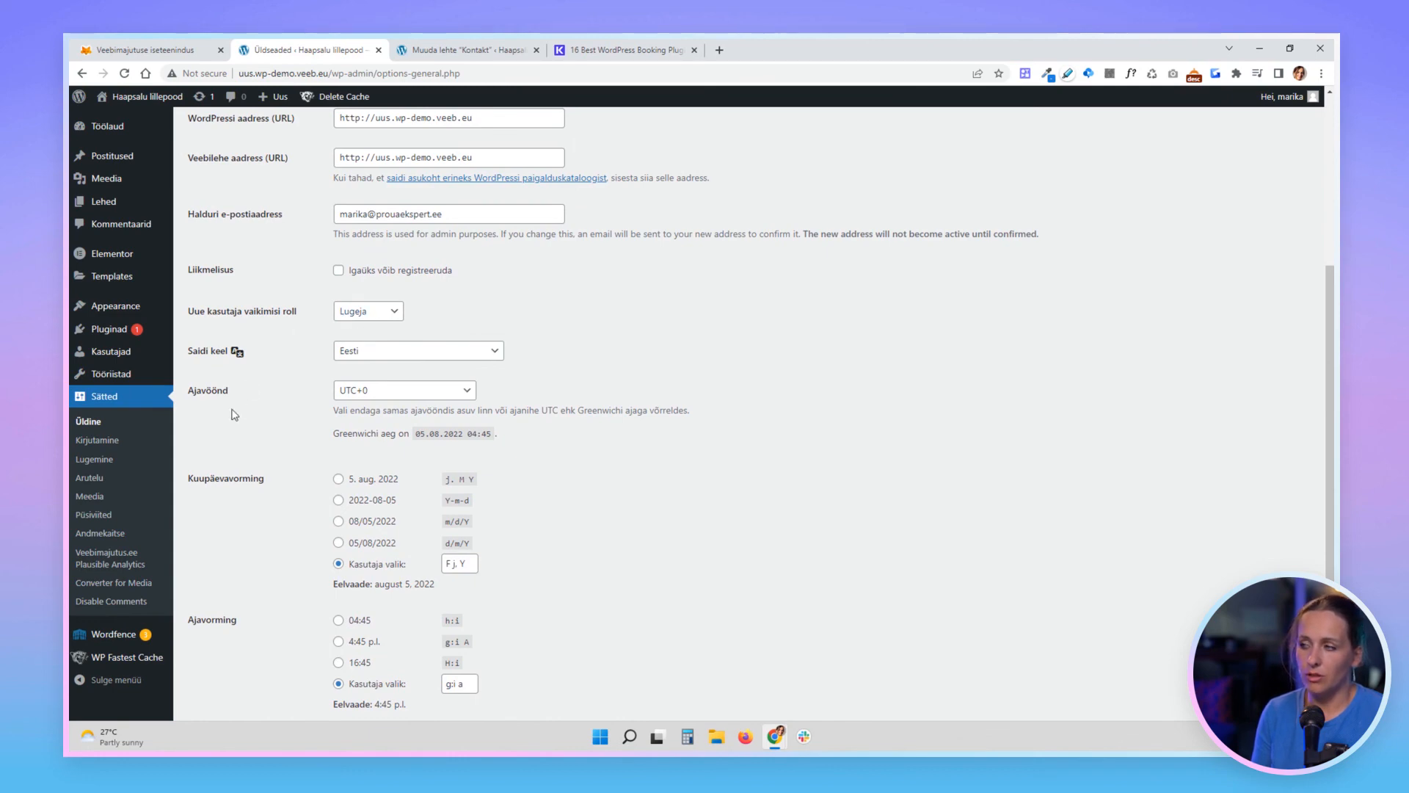
pyautogui.scroll(-3, 252, 433)
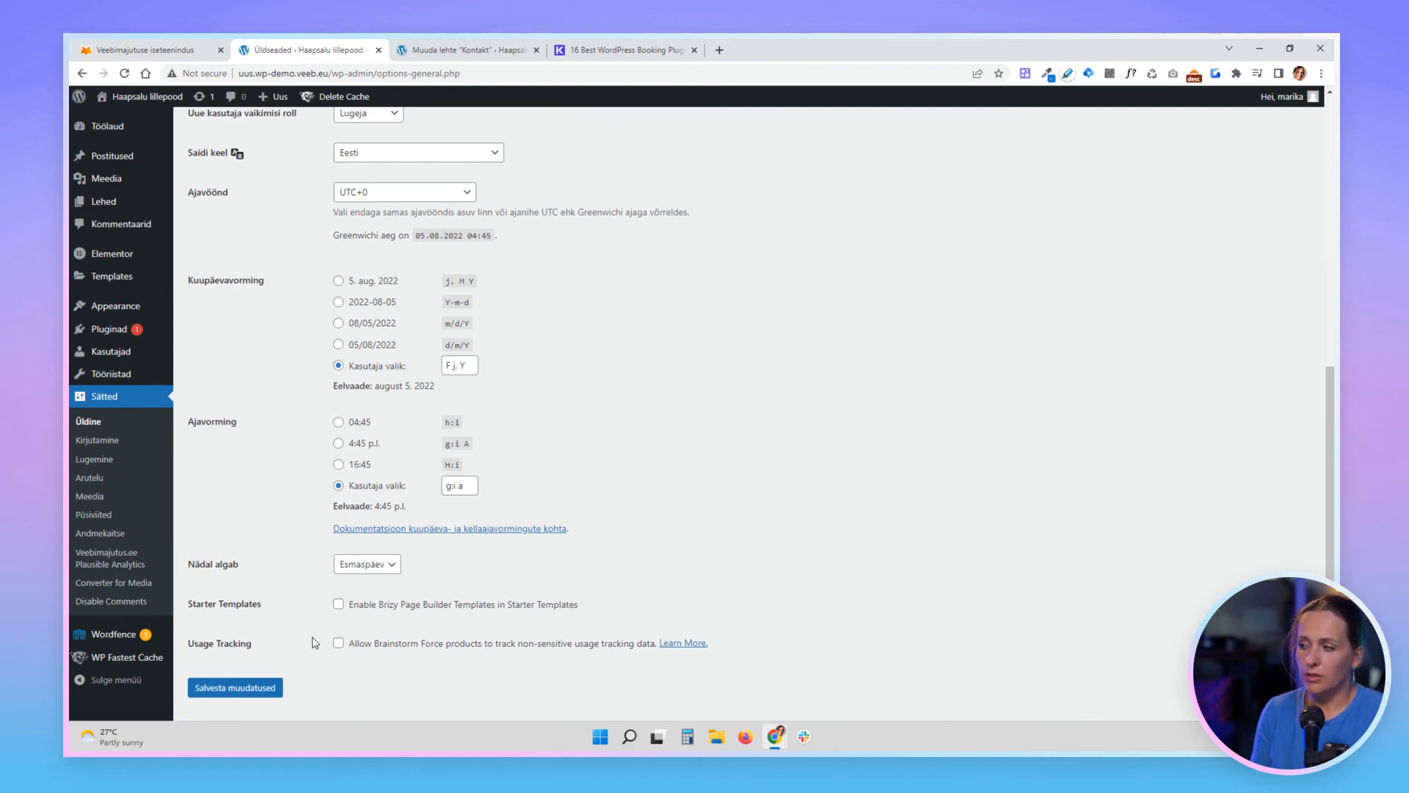
# - Open the Kirjutamine settings and examine the default post category, post format, editor and e-mail posting options
pyautogui.click(97, 440)
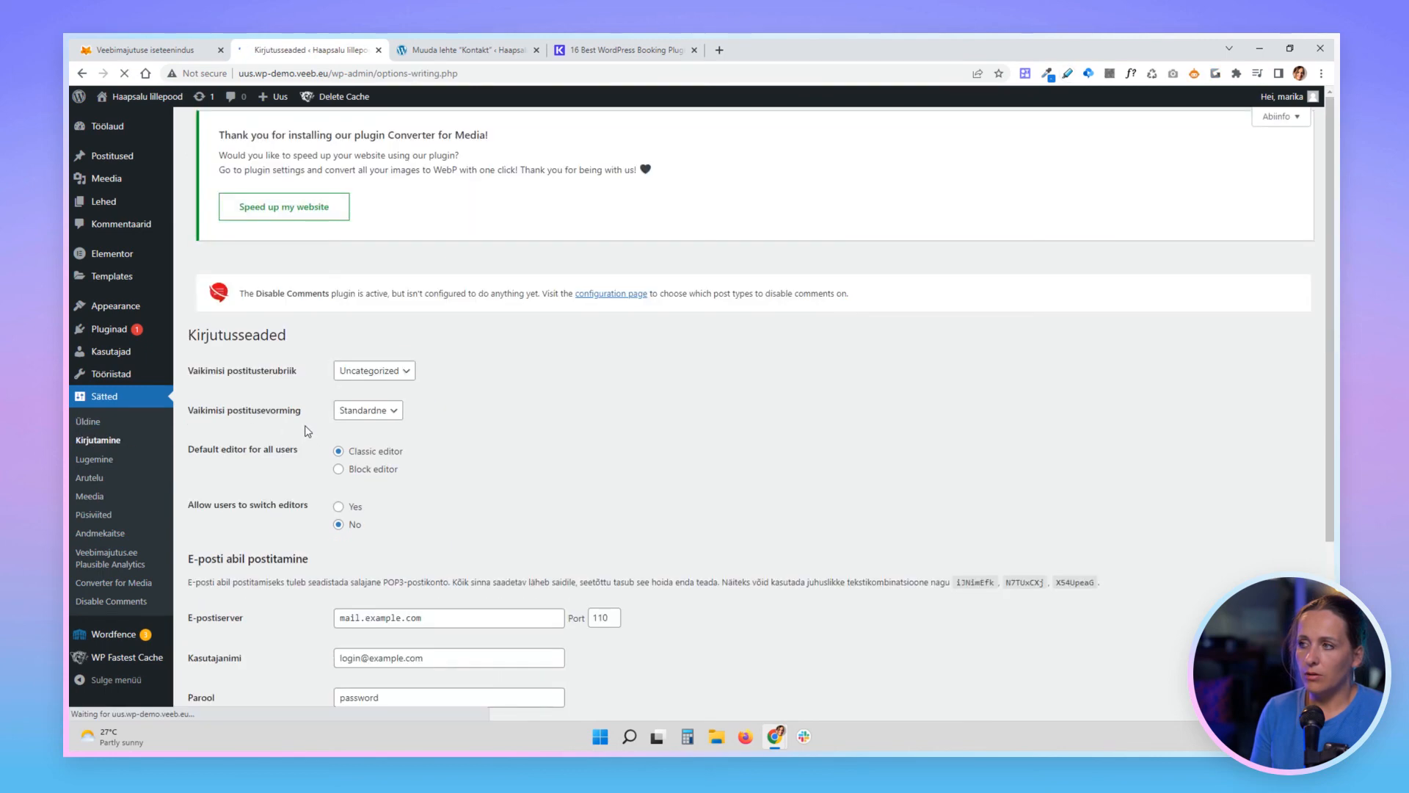
pyautogui.scroll(-2, 304, 437)
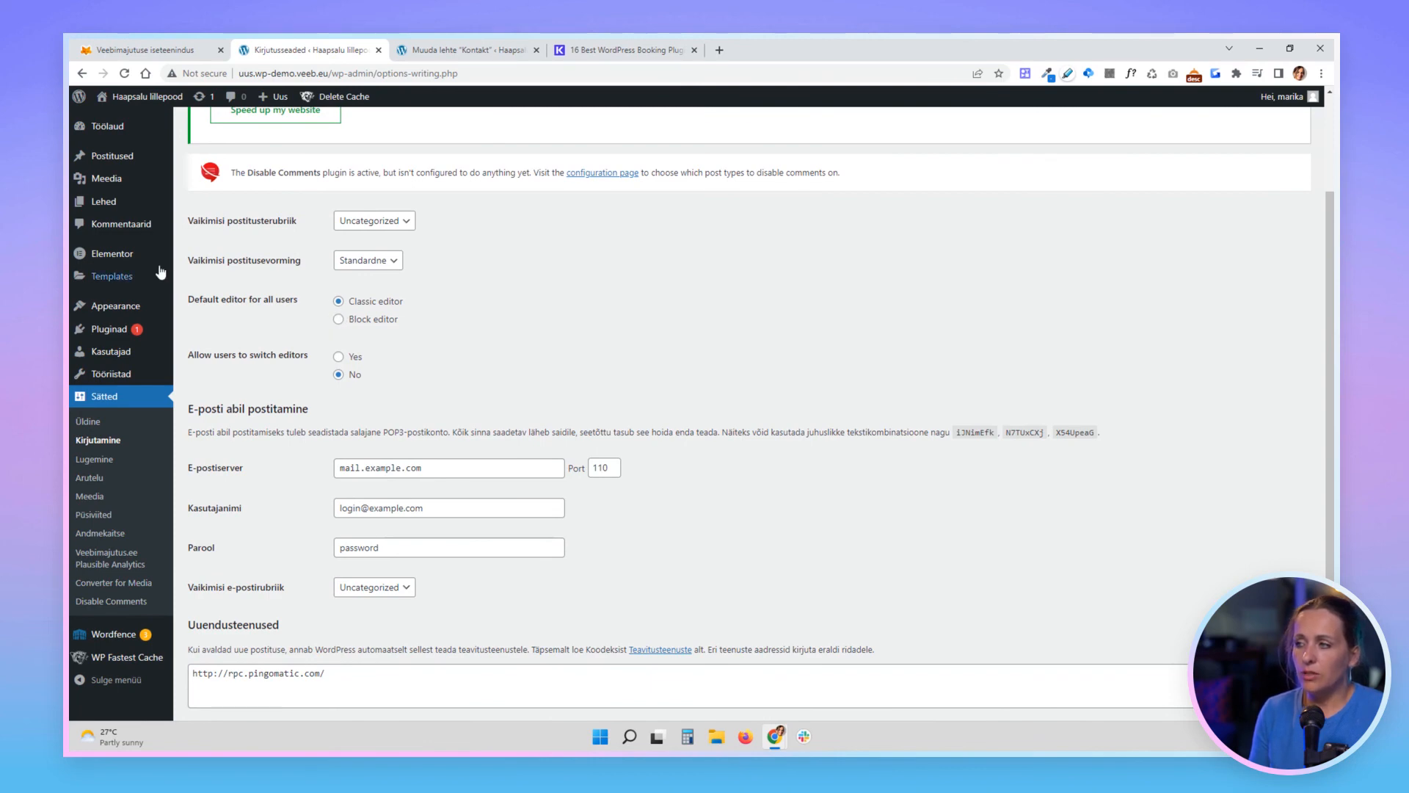
pyautogui.moveTo(128, 262)
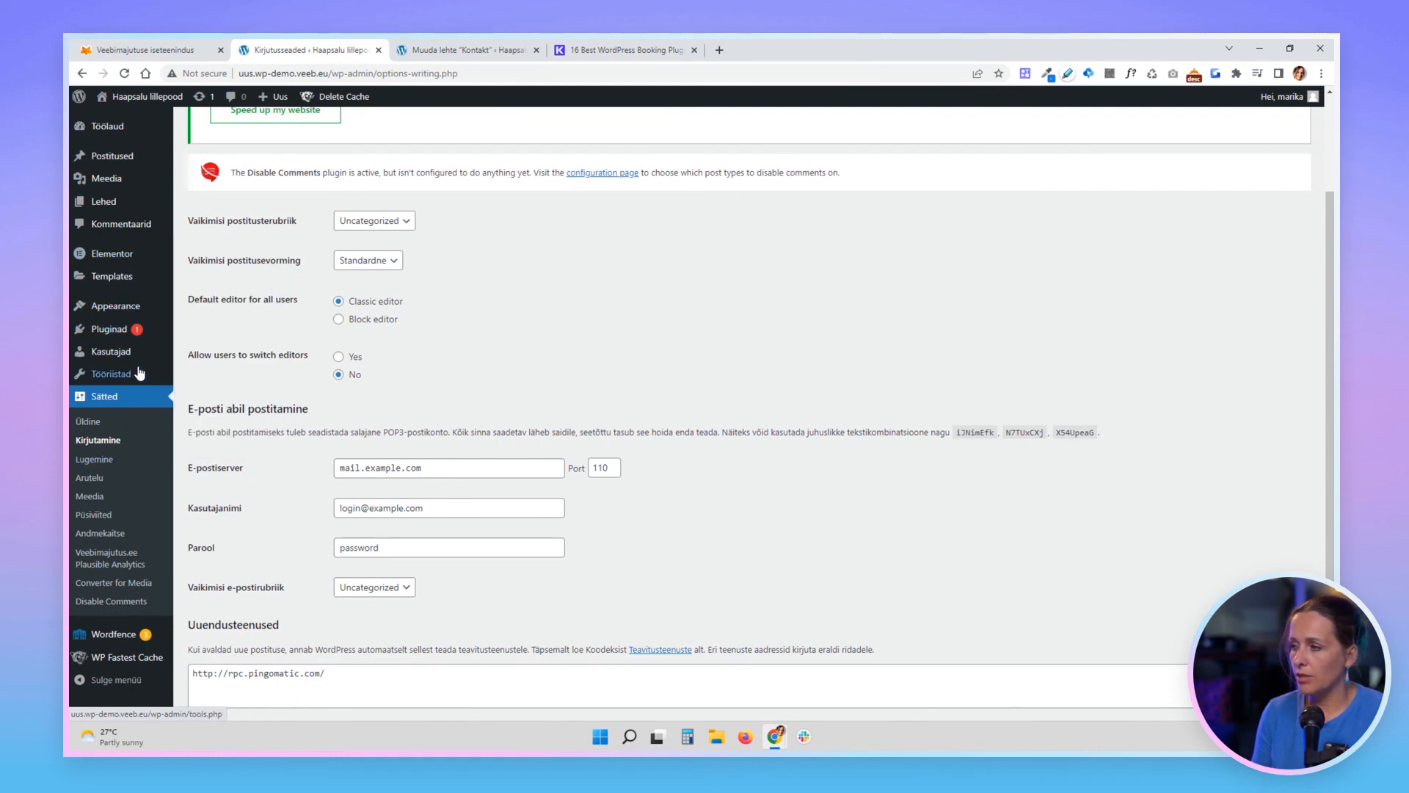
pyautogui.moveTo(135, 331)
pyautogui.rightClick(194, 333)
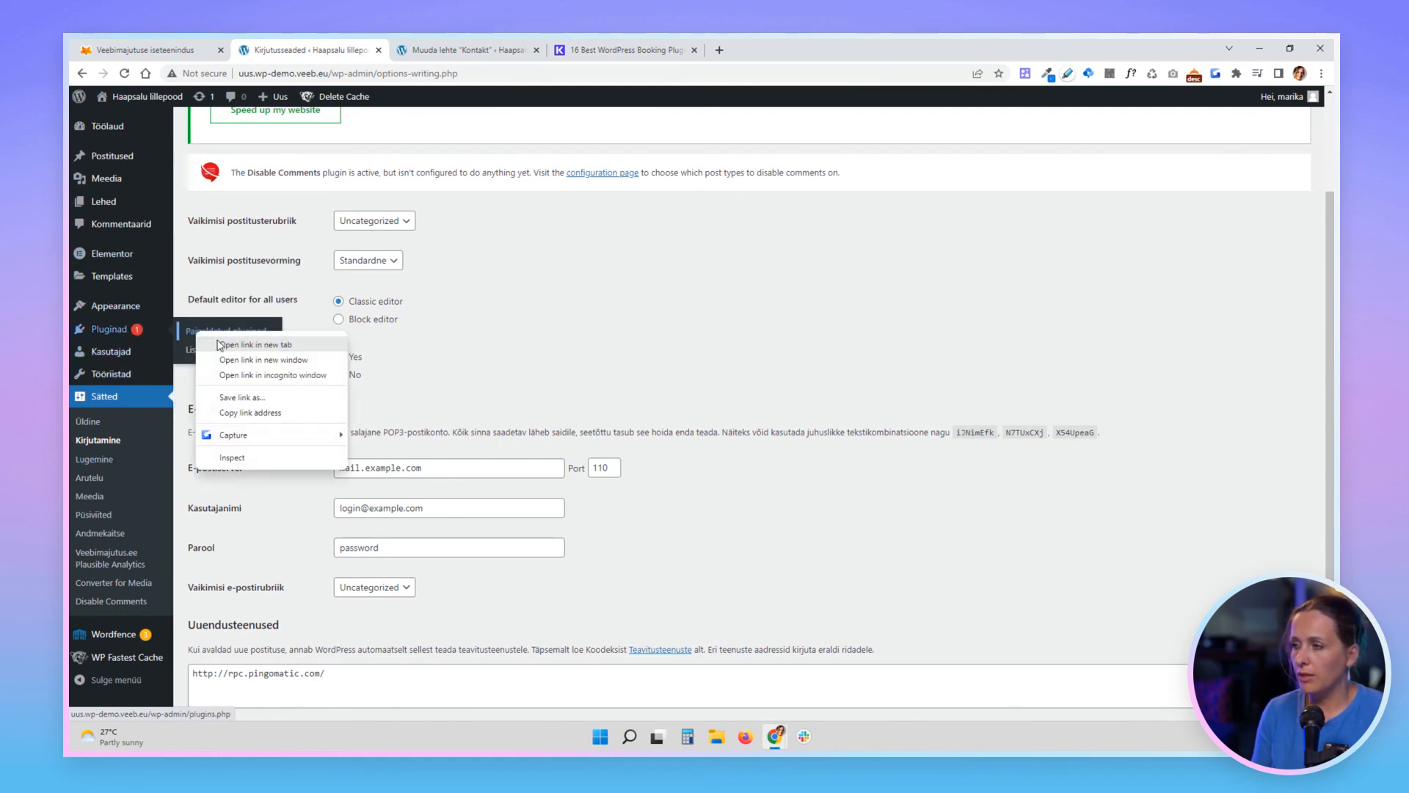
pyautogui.click(485, 322)
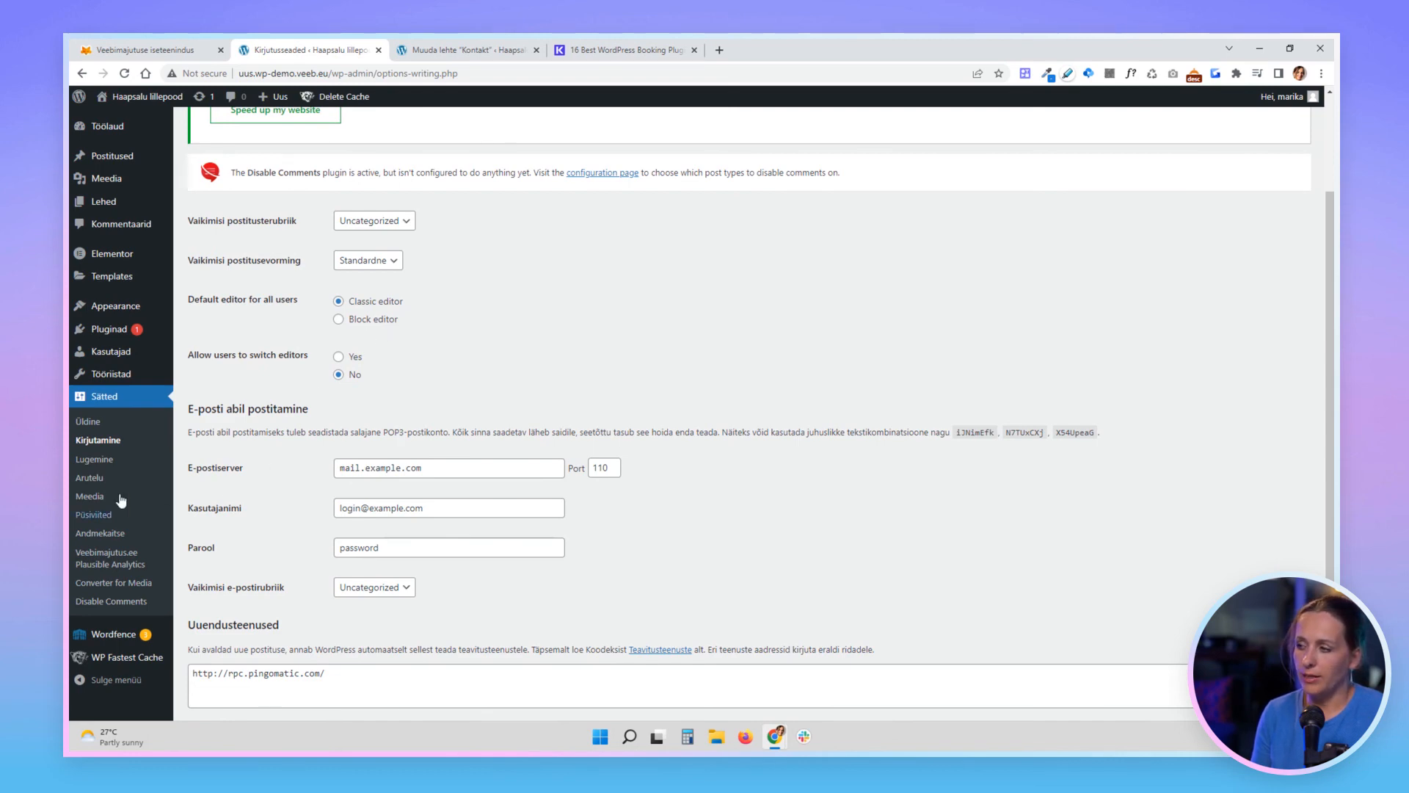
# - Open the Lugemine settings, switch the home page display to a static page and view the pages offered as Koduleht
pyautogui.click(95, 460)
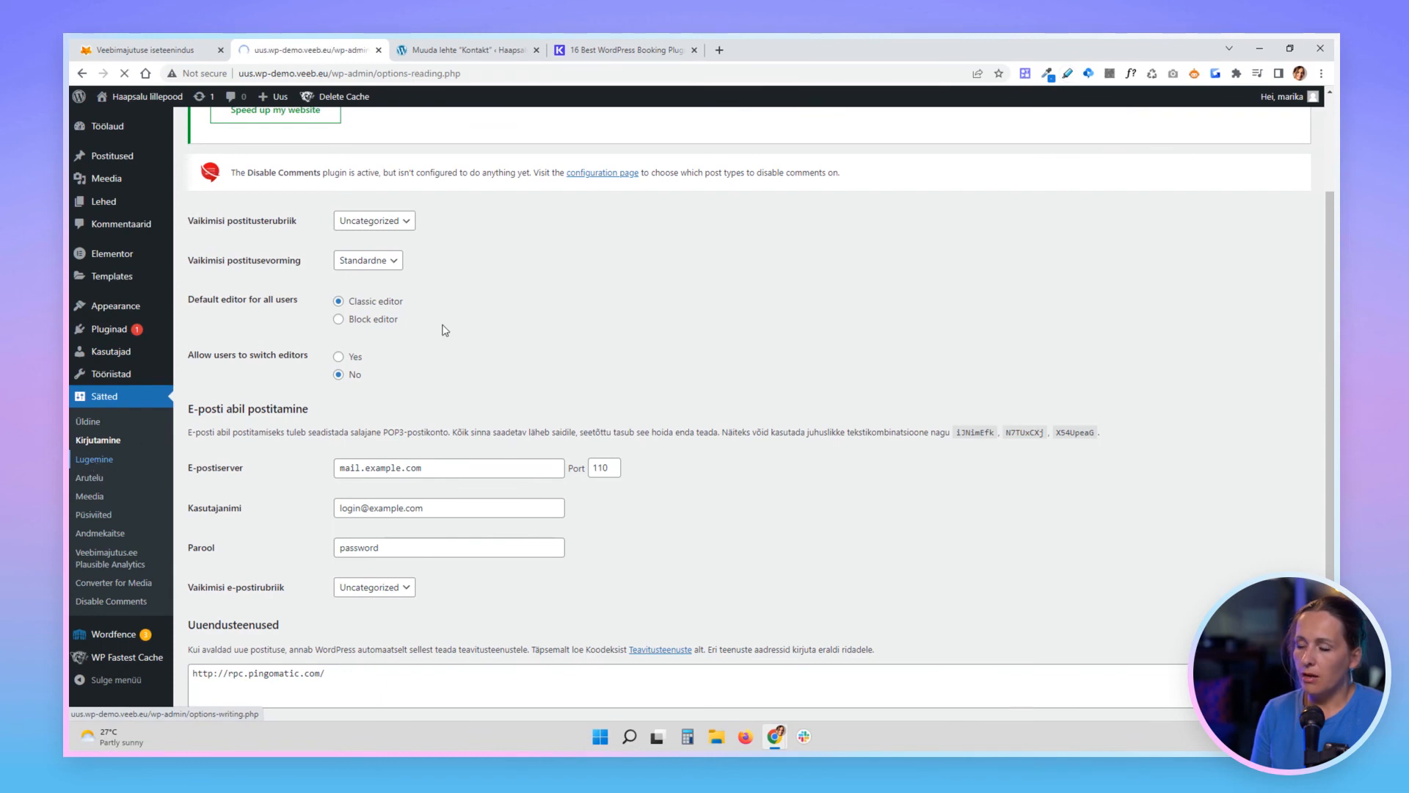
pyautogui.scroll(-1, 461, 415)
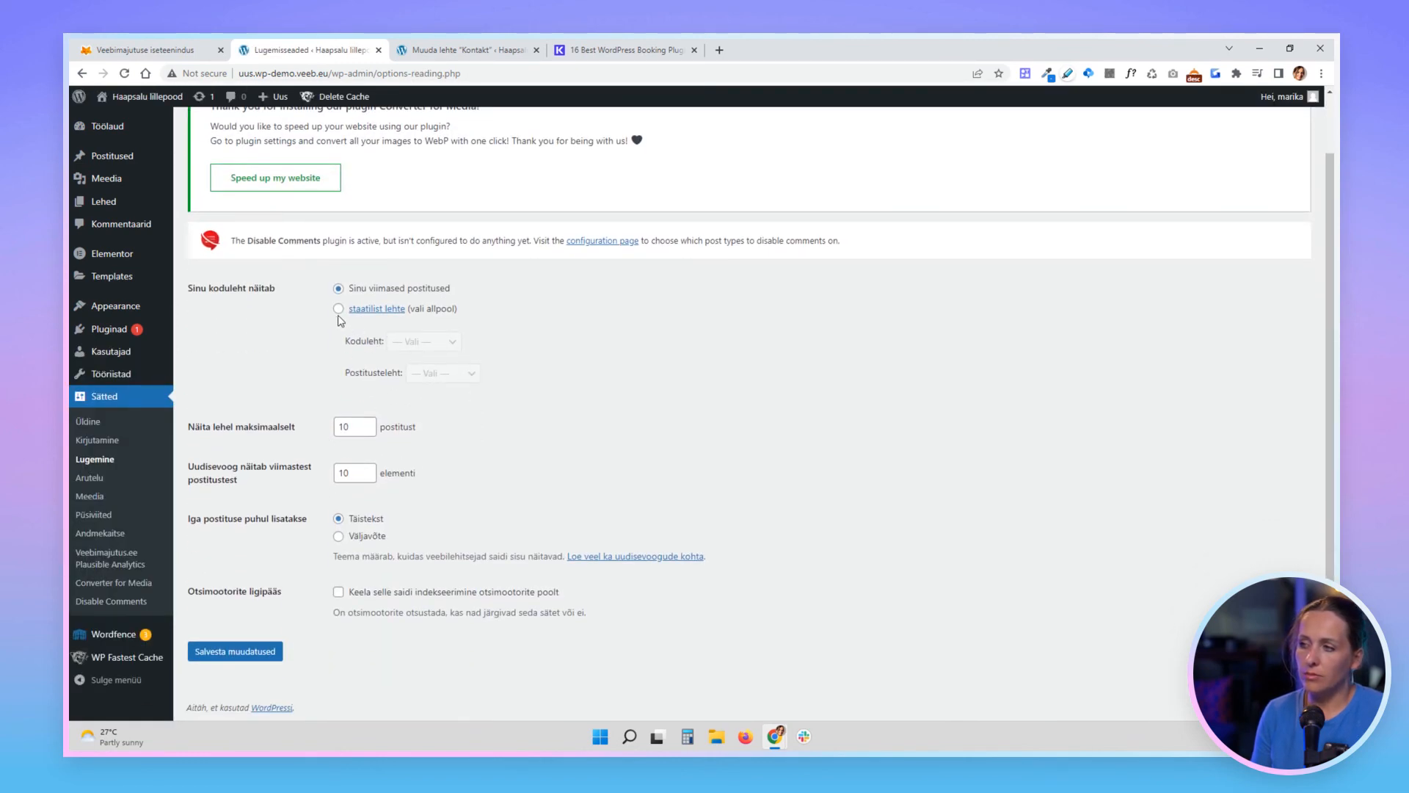
pyautogui.click(338, 309)
pyautogui.click(423, 342)
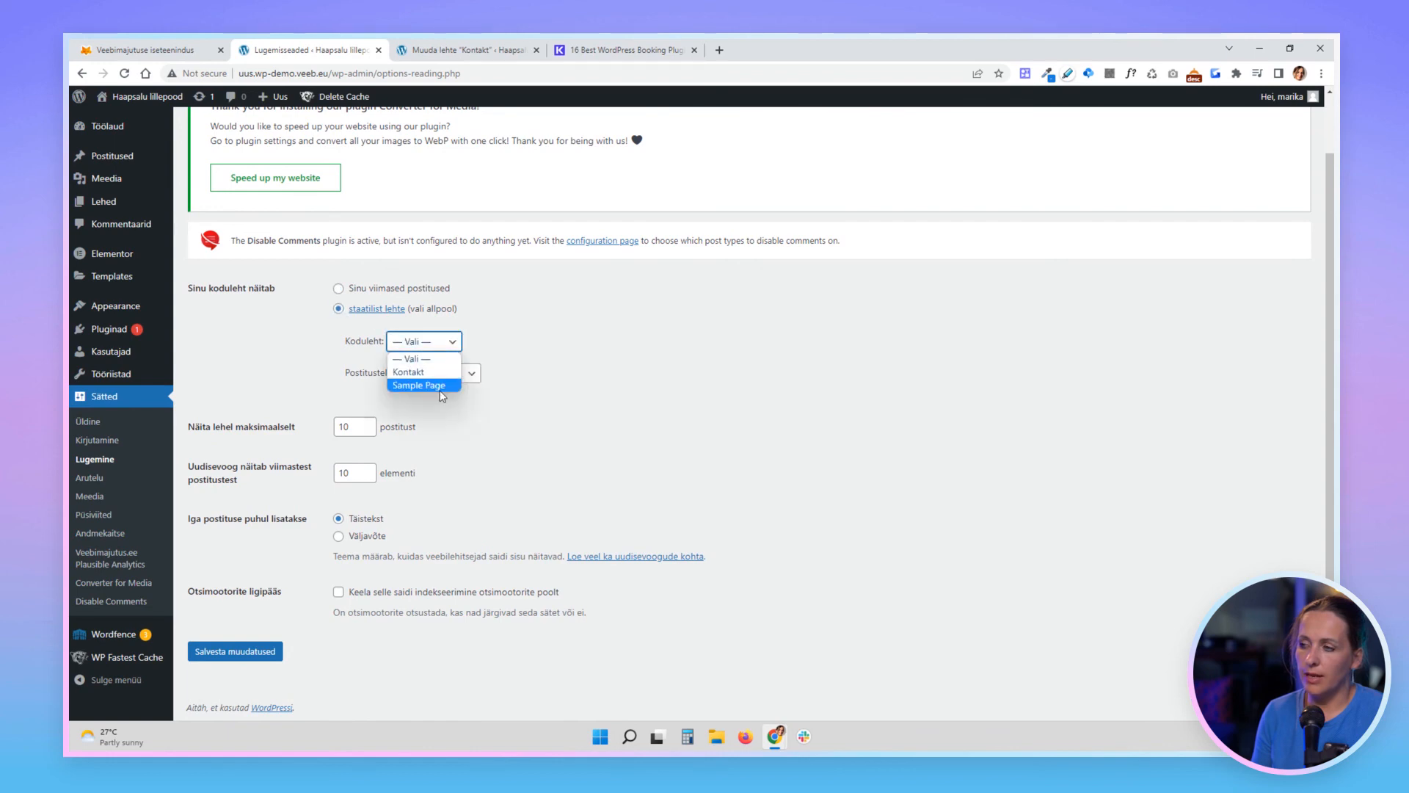
pyautogui.click(523, 337)
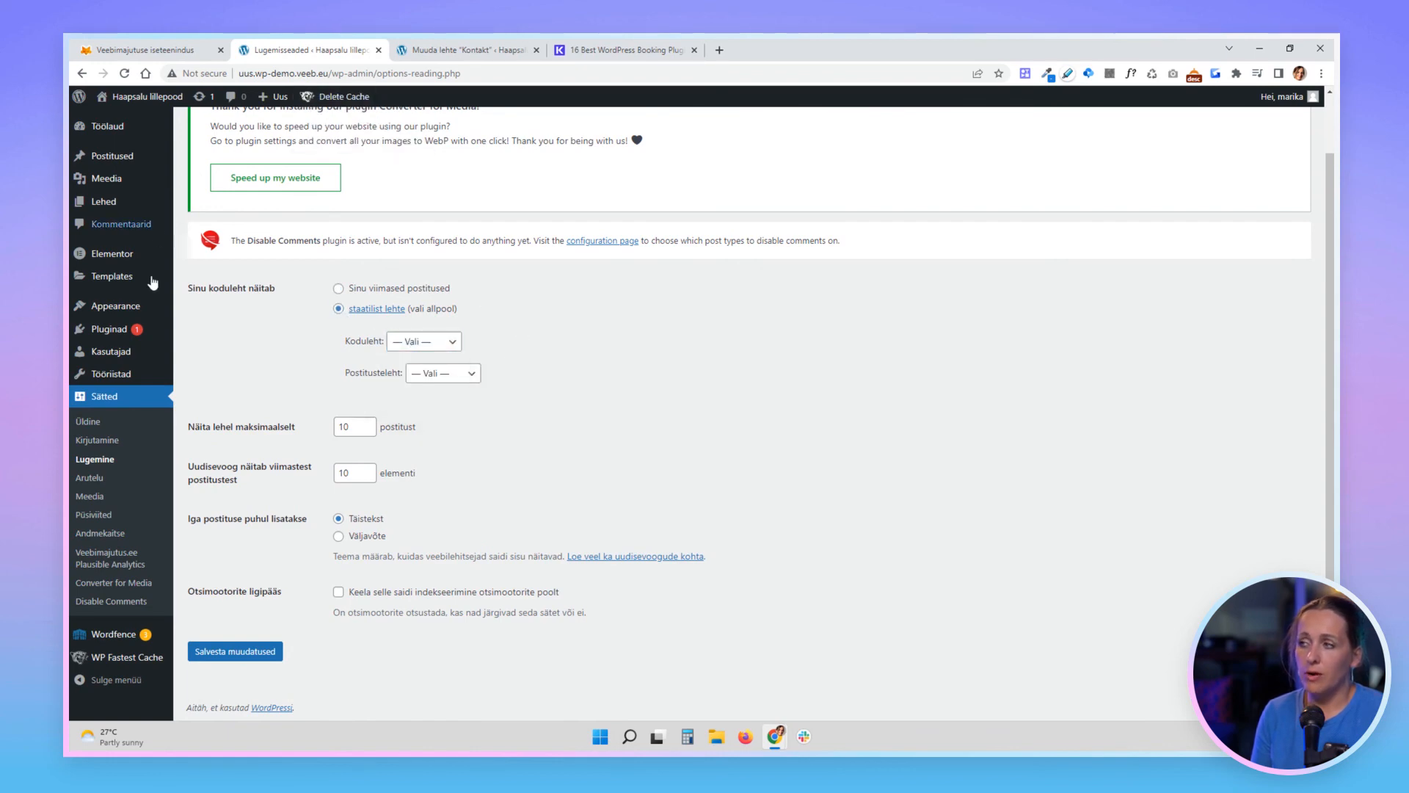
pyautogui.moveTo(144, 321)
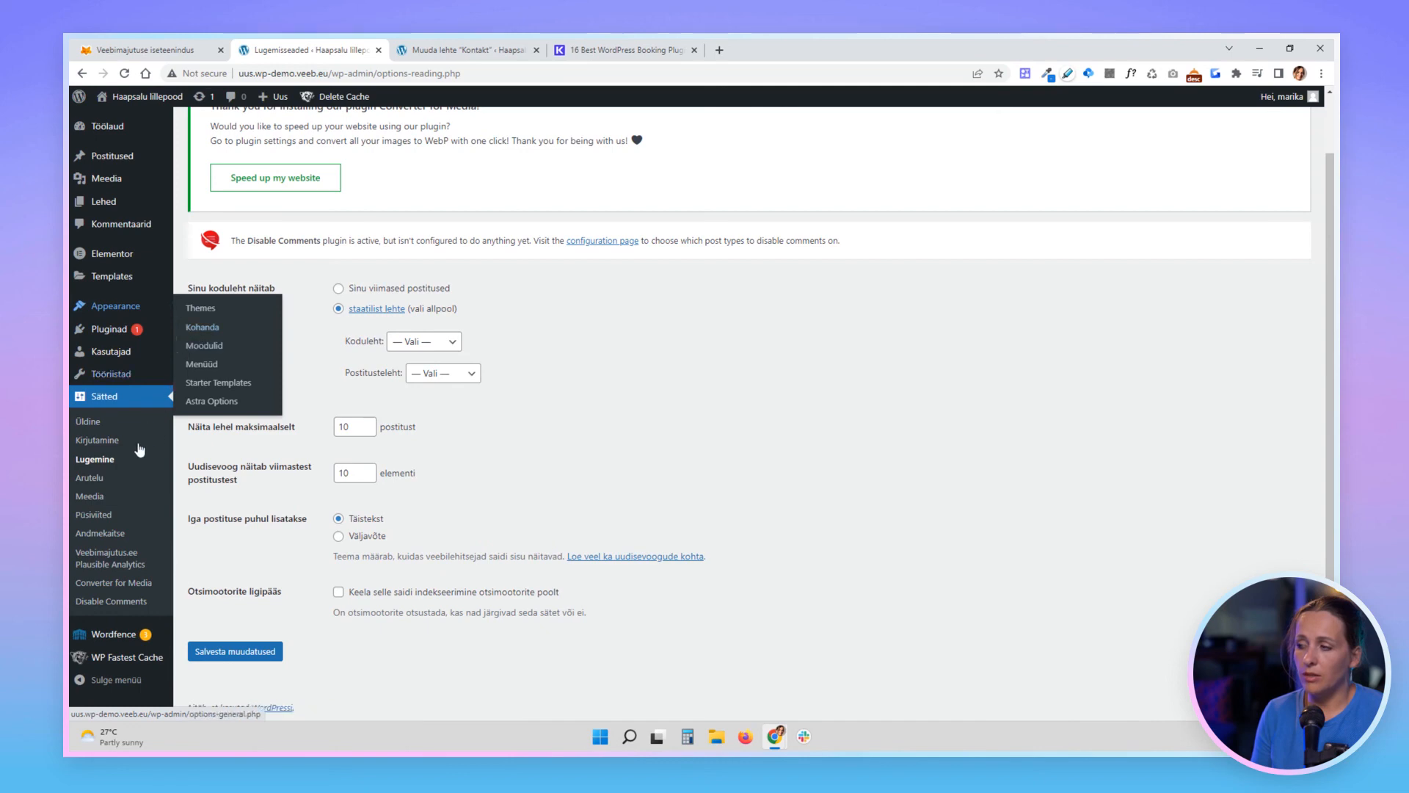
# - Open the Meedia settings and look over the thumbnail, medium and large image sizes and the upload folder option
pyautogui.click(107, 498)
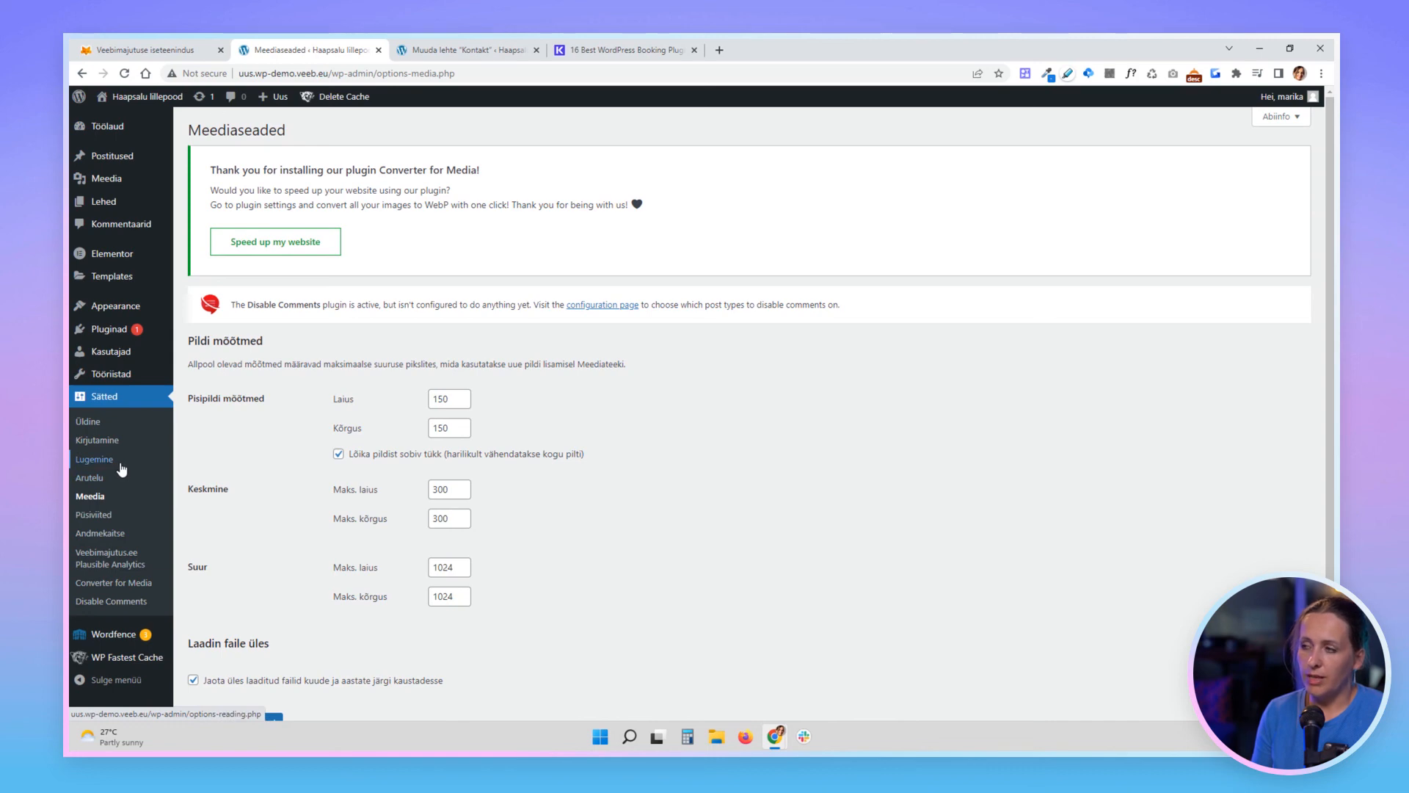
pyautogui.scroll(-1, 121, 513)
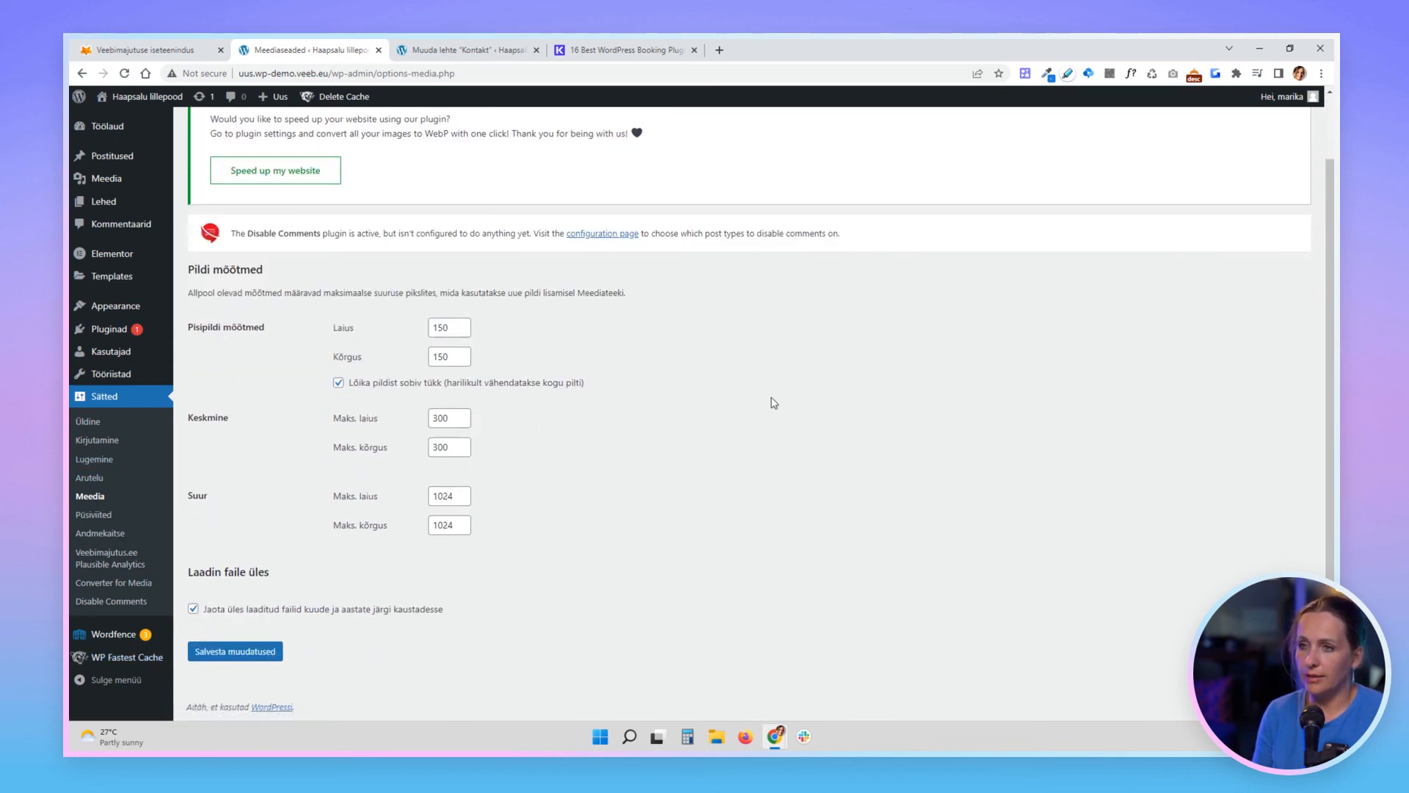
pyautogui.scroll(1, 734, 382)
# - On the Töölaud, view the screen element options and open the dashboard documentation linked in the help information
pyautogui.click(122, 127)
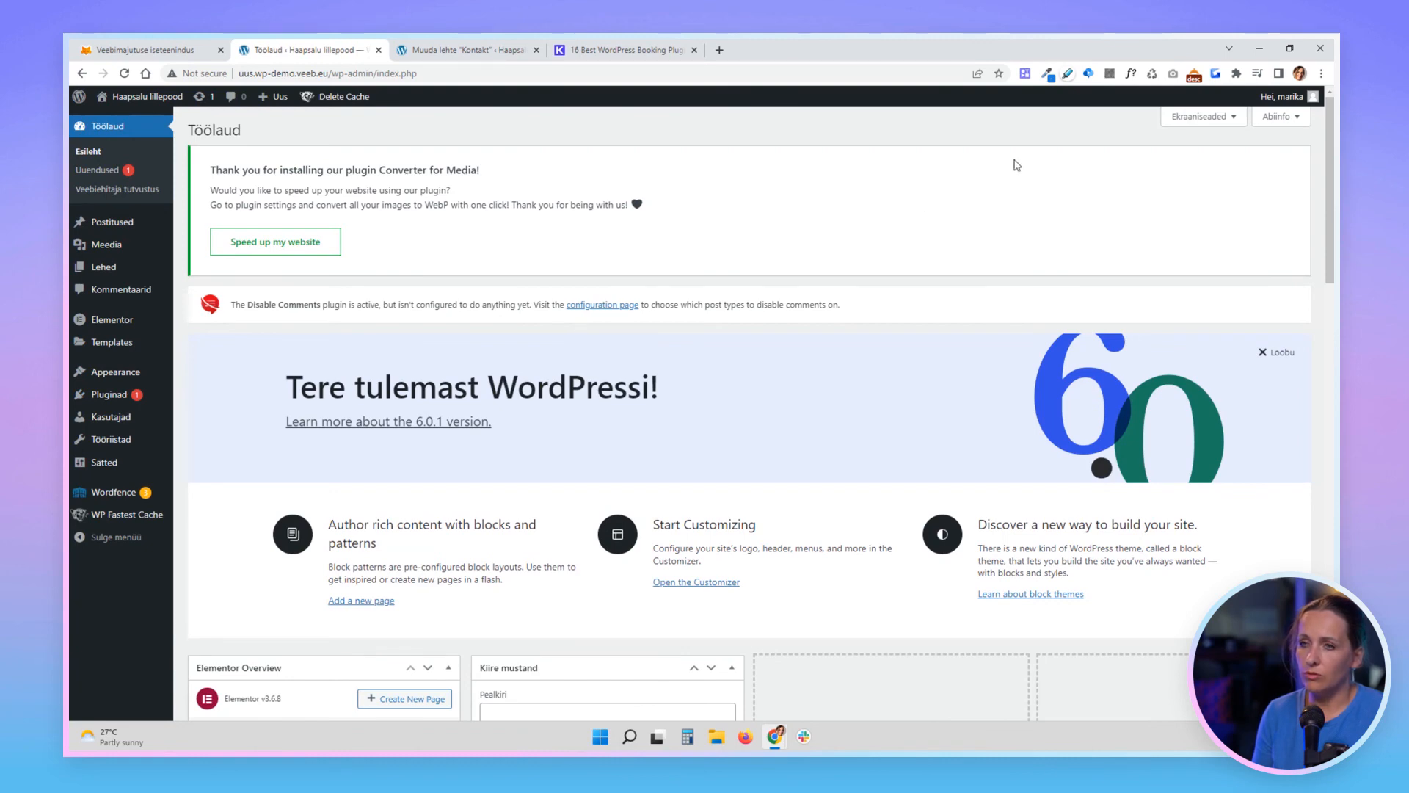
pyautogui.click(1209, 117)
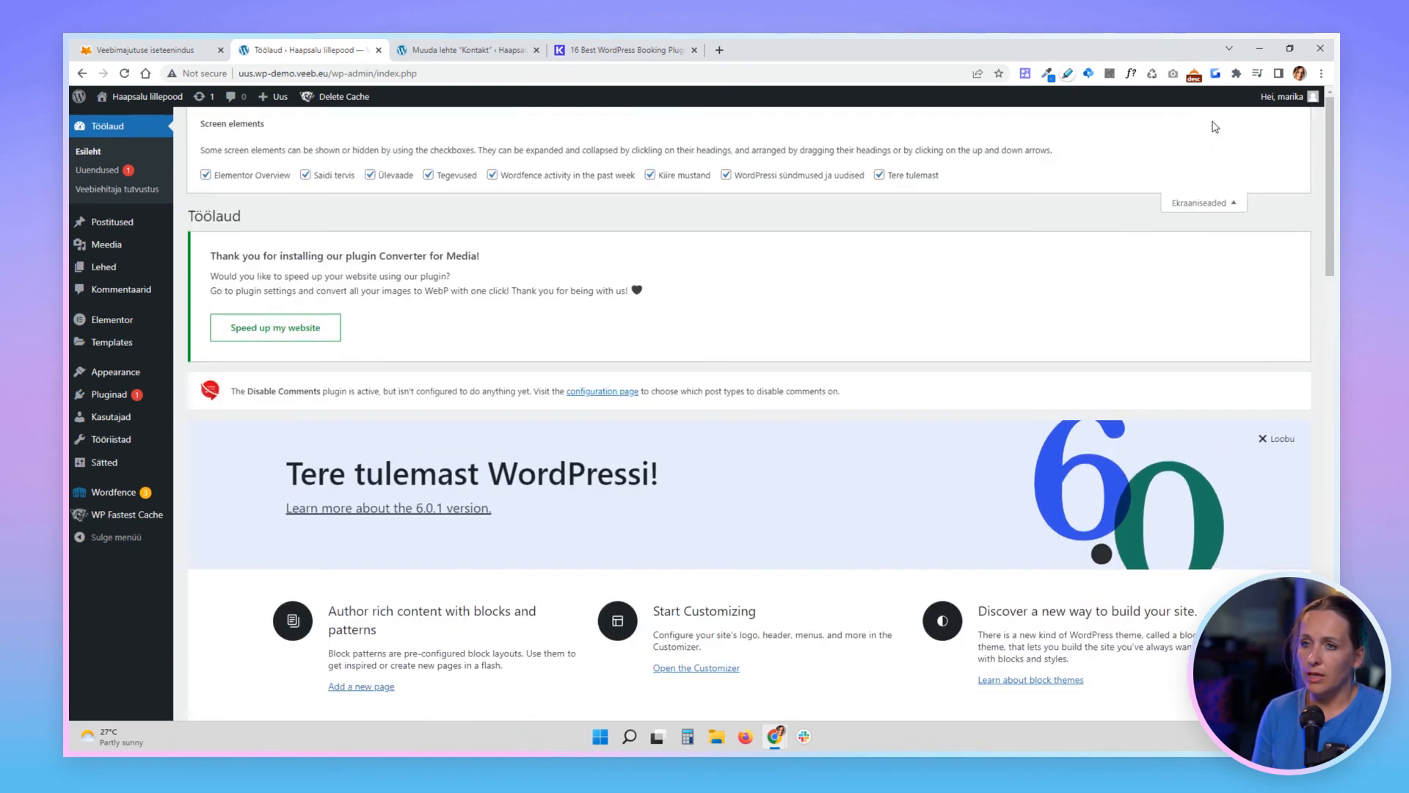
pyautogui.click(1221, 204)
pyautogui.click(1281, 114)
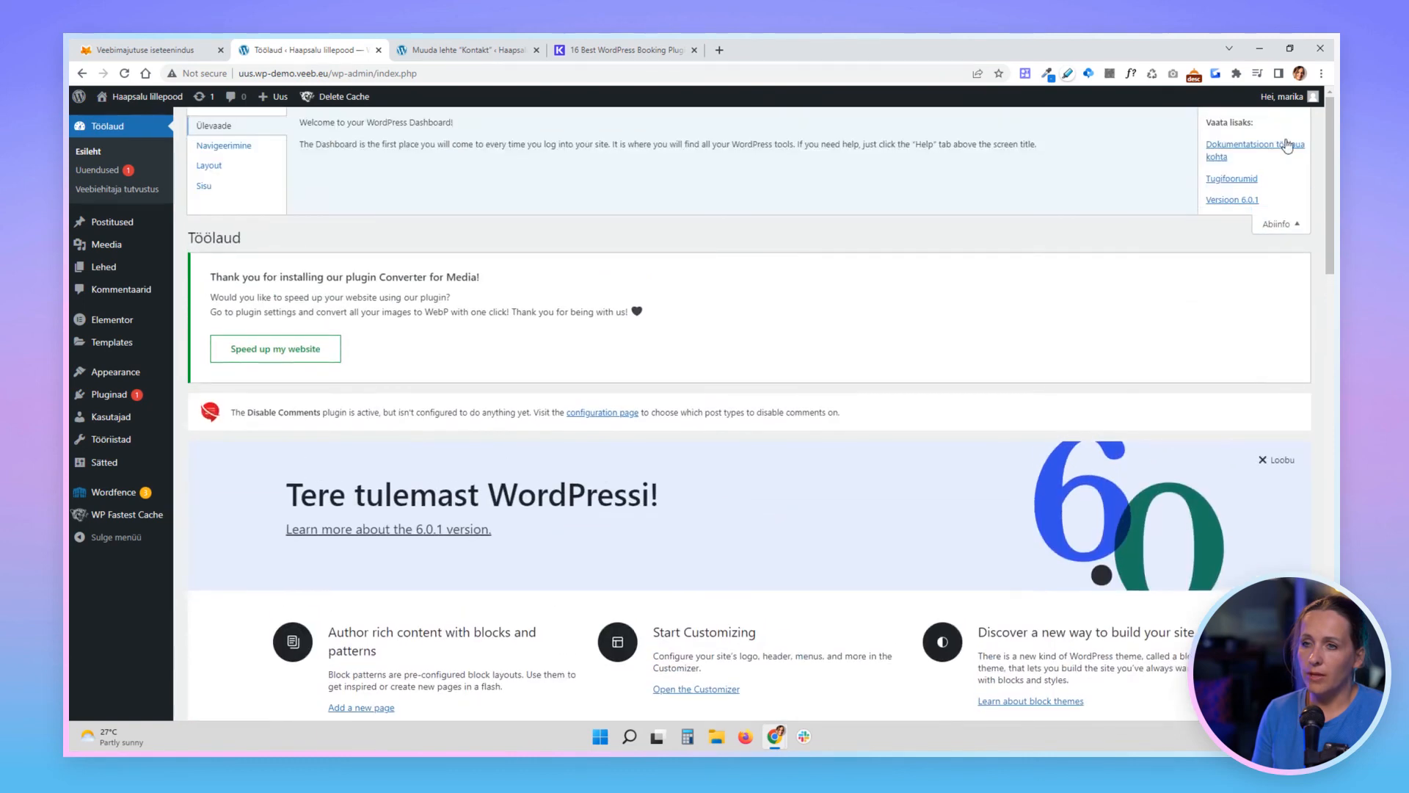
pyautogui.click(1250, 151)
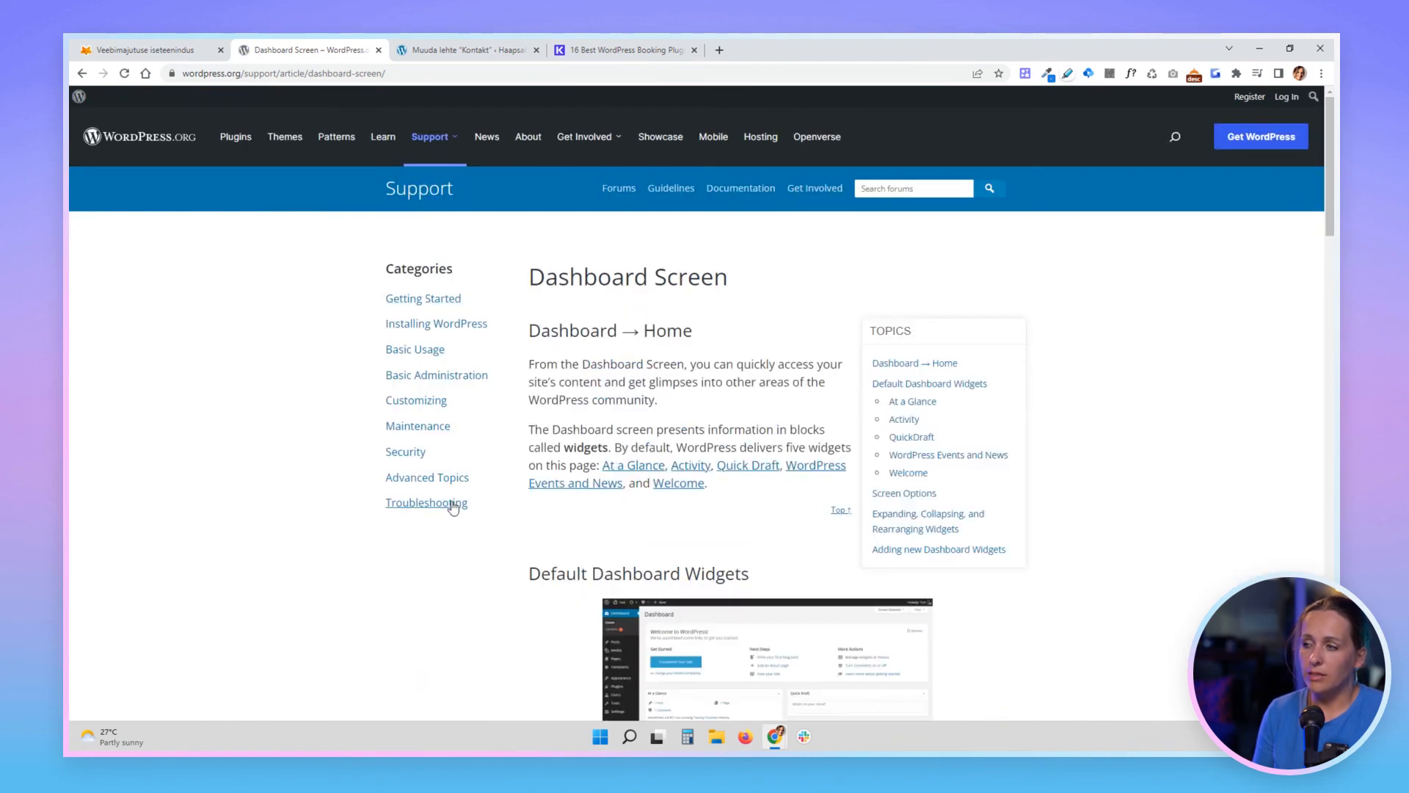
# - Switch to the Kontakt page's editor, show its help information and look over the page attributes and Astra Settings
pyautogui.click(433, 50)
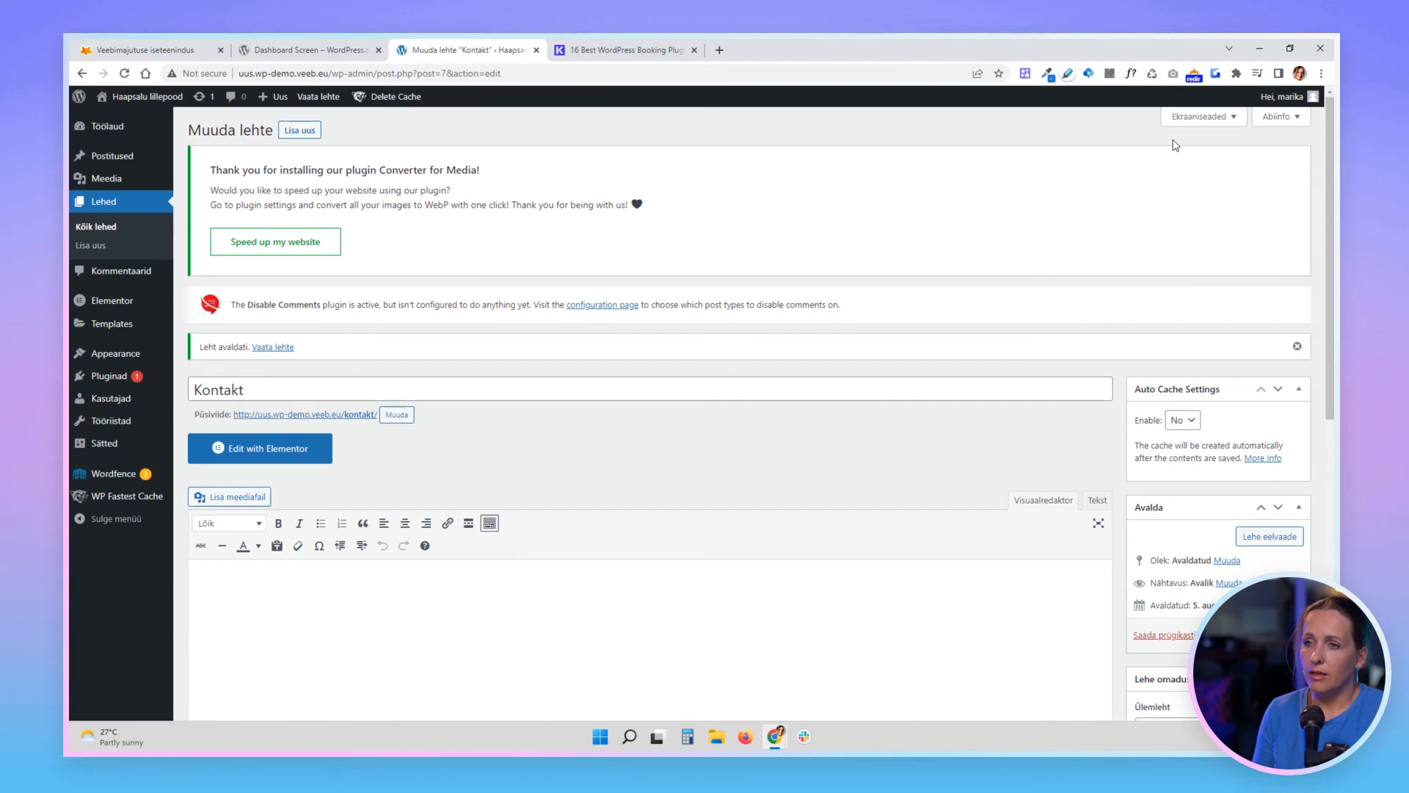
pyautogui.click(1281, 119)
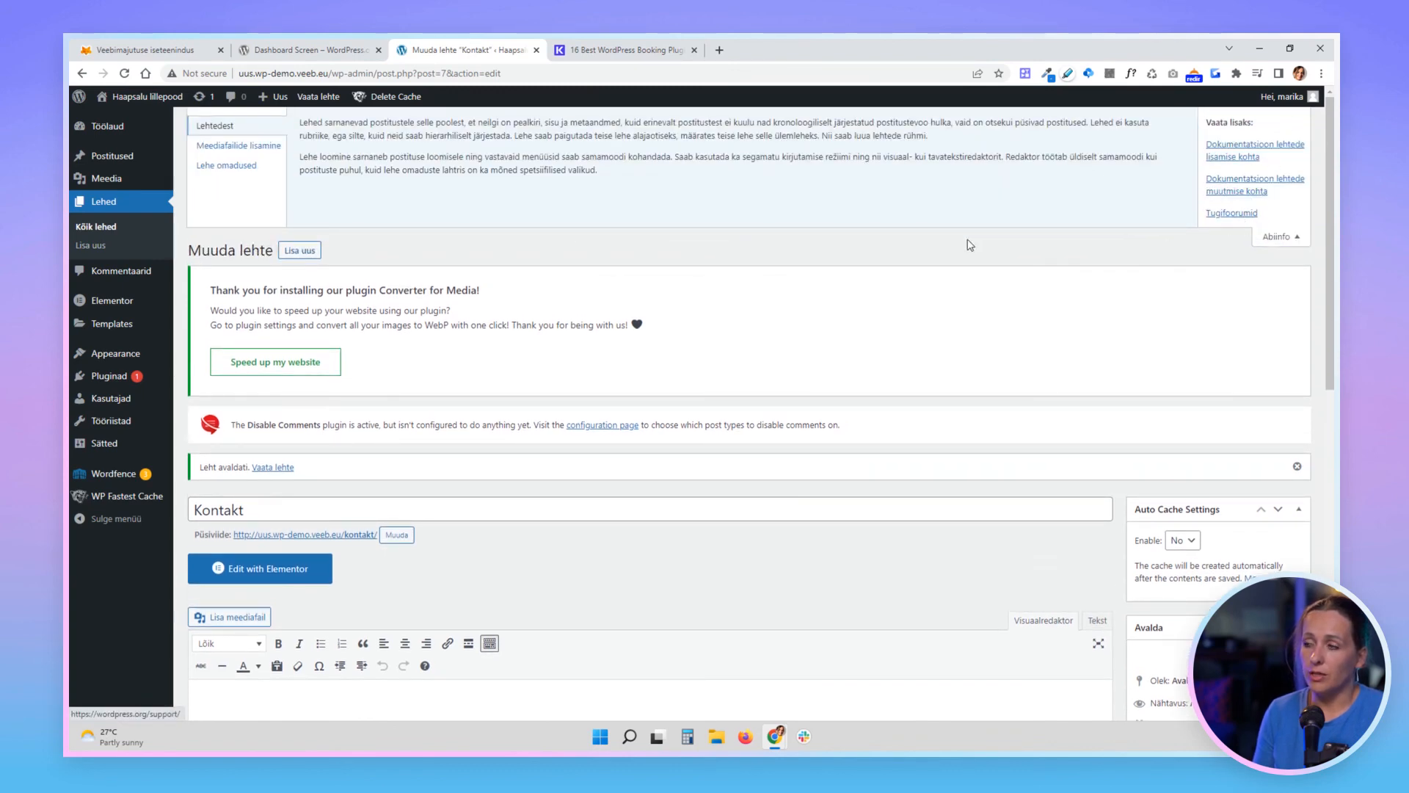
pyautogui.scroll(-3, 829, 348)
pyautogui.scroll(-4, 804, 436)
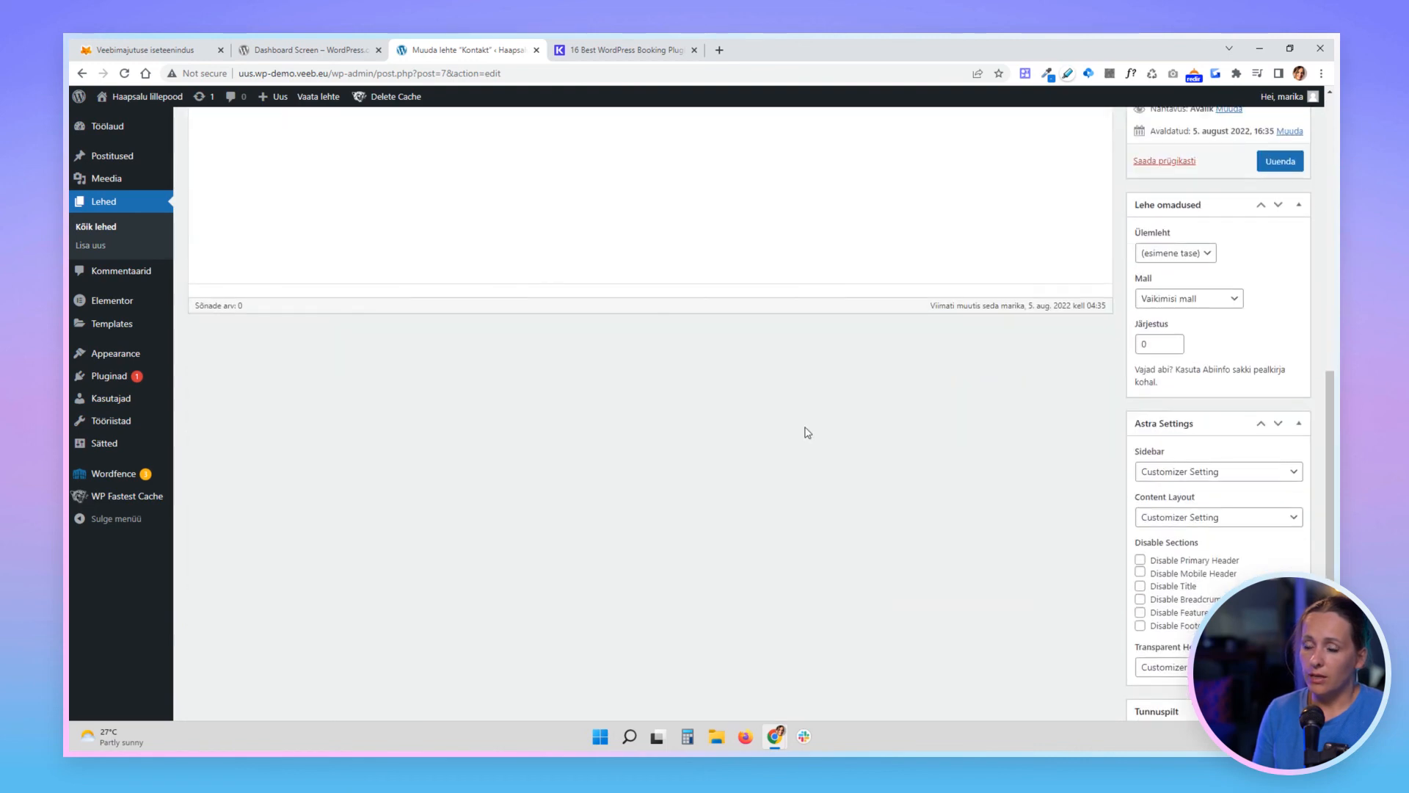